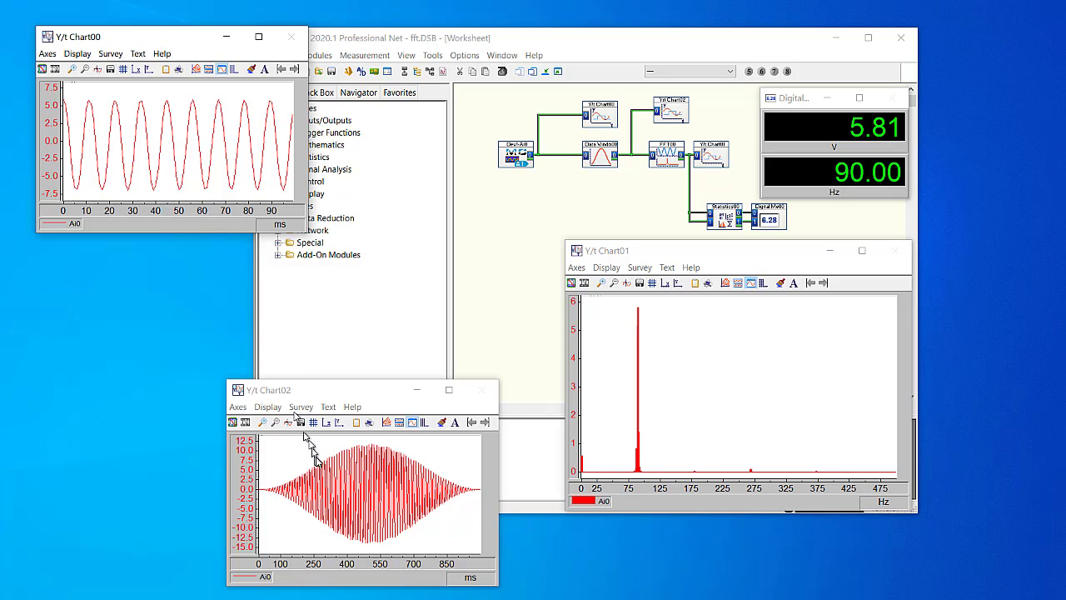
# Step: Move the Y/t Chart02 window below Y/t Chart00, shift Y/t Chart01 slightly down, and view Y/t Chart01 full screen before restoring its size
pyautogui.moveTo(358, 395); pyautogui.dragTo(182, 285)
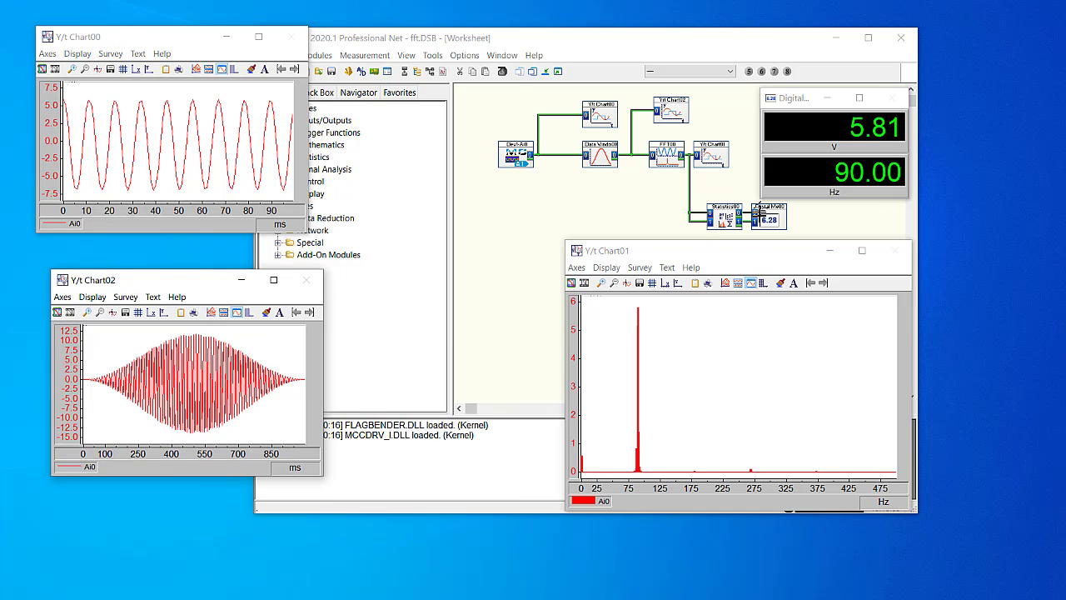
pyautogui.moveTo(754, 250); pyautogui.dragTo(752, 277)
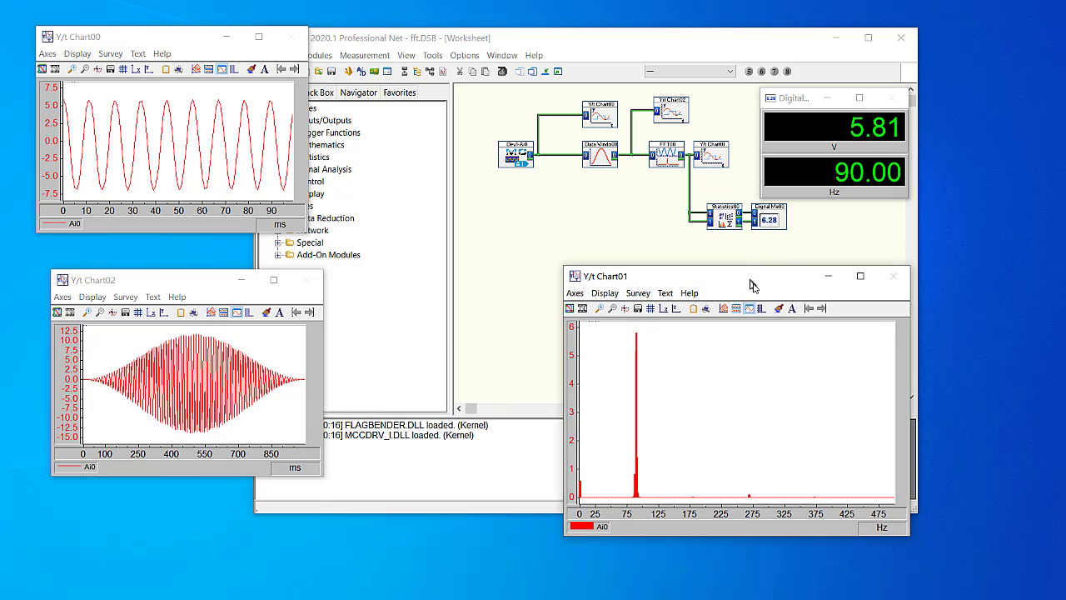
pyautogui.click(860, 277)
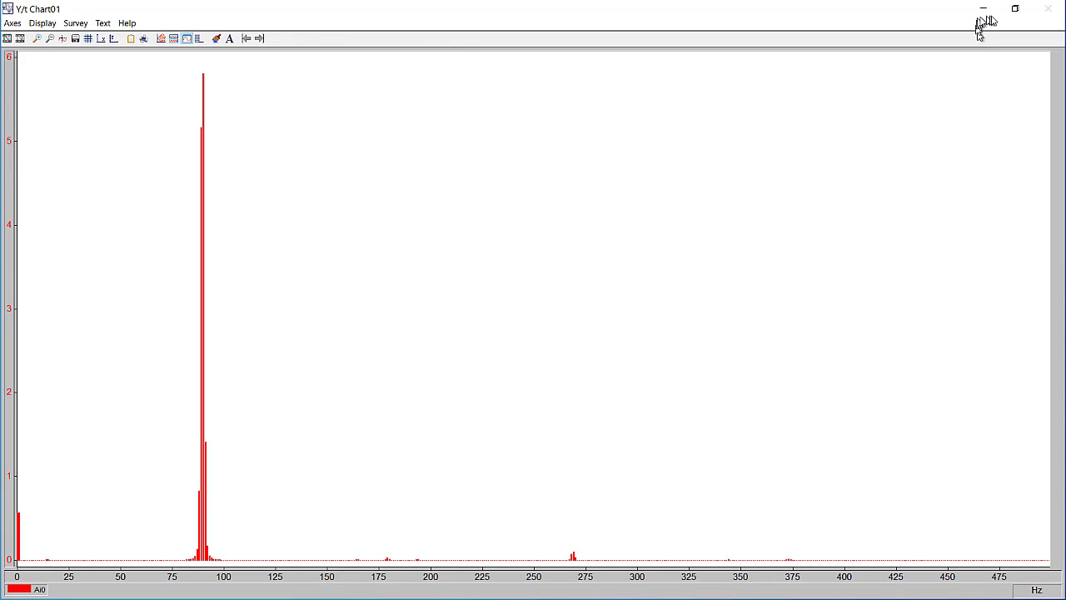
pyautogui.click(1015, 10)
# Step: Move the digital meter over Y/t Chart01, Y/t Chart00 beside it, and Y/t Chart02 up over the module browser
pyautogui.moveTo(790, 109); pyautogui.dragTo(680, 327)
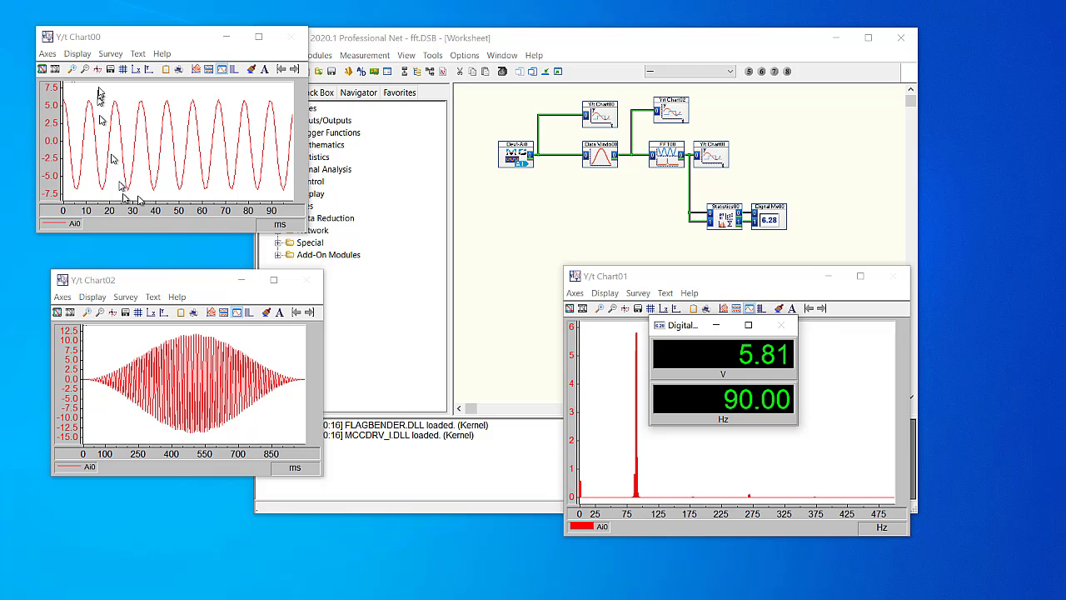
pyautogui.moveTo(76, 41); pyautogui.dragTo(410, 289)
pyautogui.moveTo(148, 283); pyautogui.dragTo(324, 136)
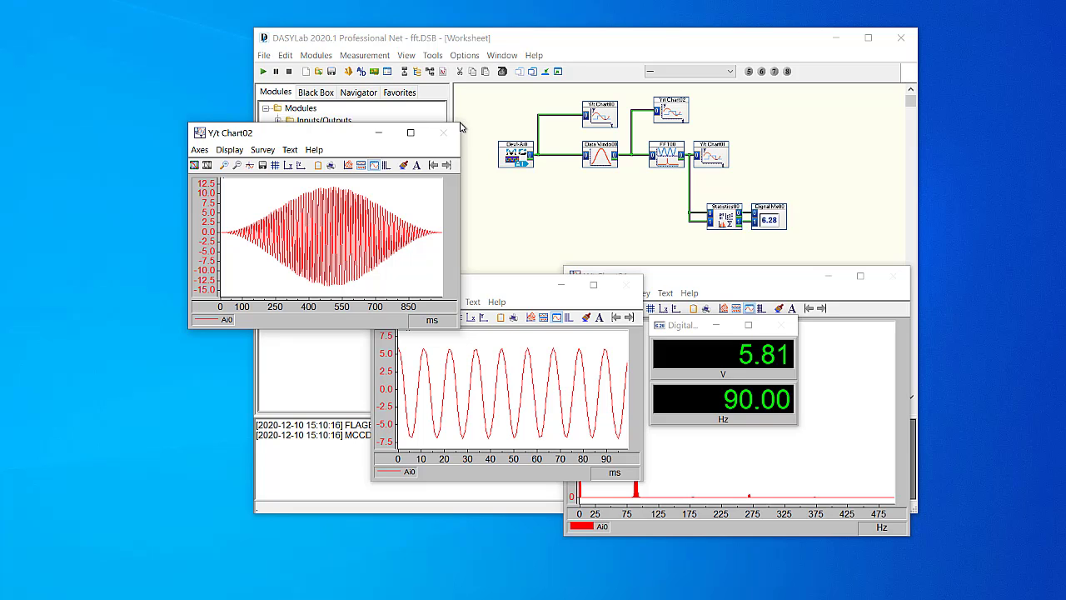
# Step: Shrink the Y/t Chart02 window to its minimum size, then enlarge it until its axes and full toolbar fit
pyautogui.moveTo(460, 124); pyautogui.dragTo(184, 328)
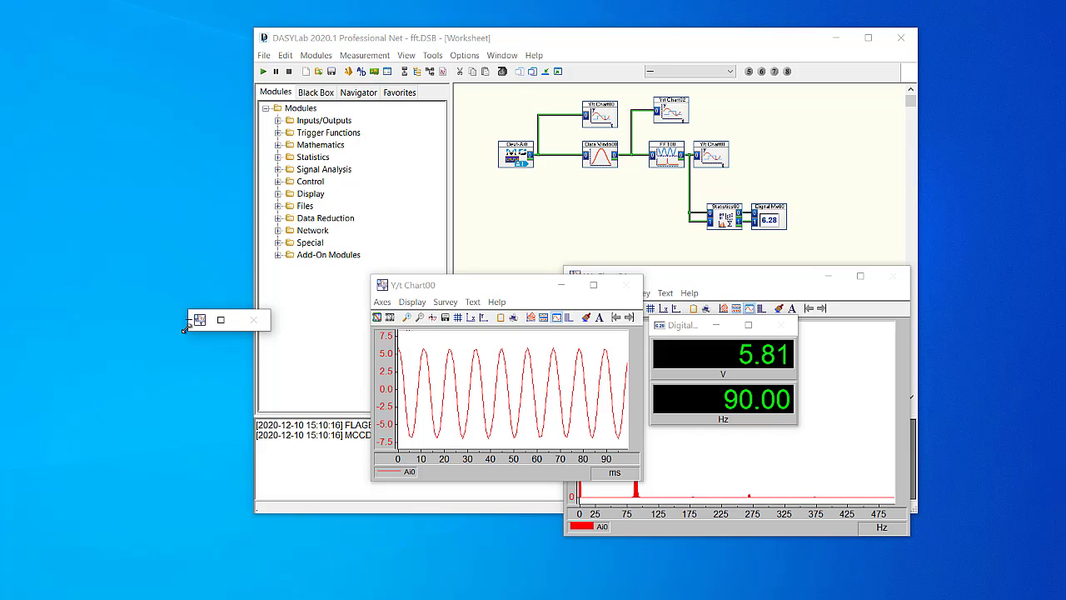
pyautogui.moveTo(186, 329); pyautogui.dragTo(410, 224)
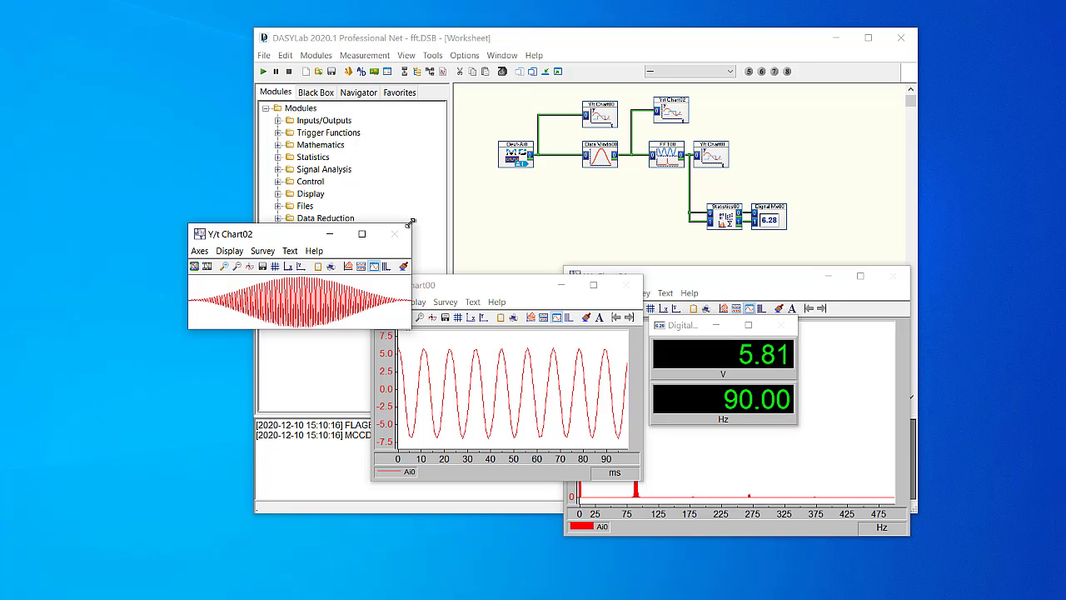
pyautogui.moveTo(411, 221); pyautogui.dragTo(520, 81)
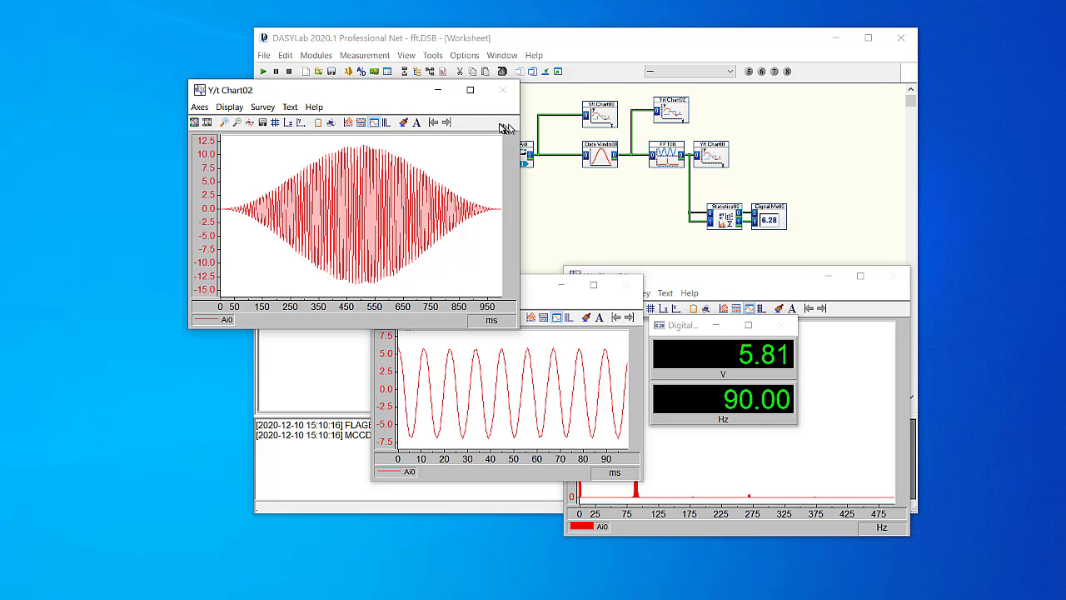
# Step: Hide the function bar and the menu of the Y/t Chart02 window
pyautogui.click(228, 108)
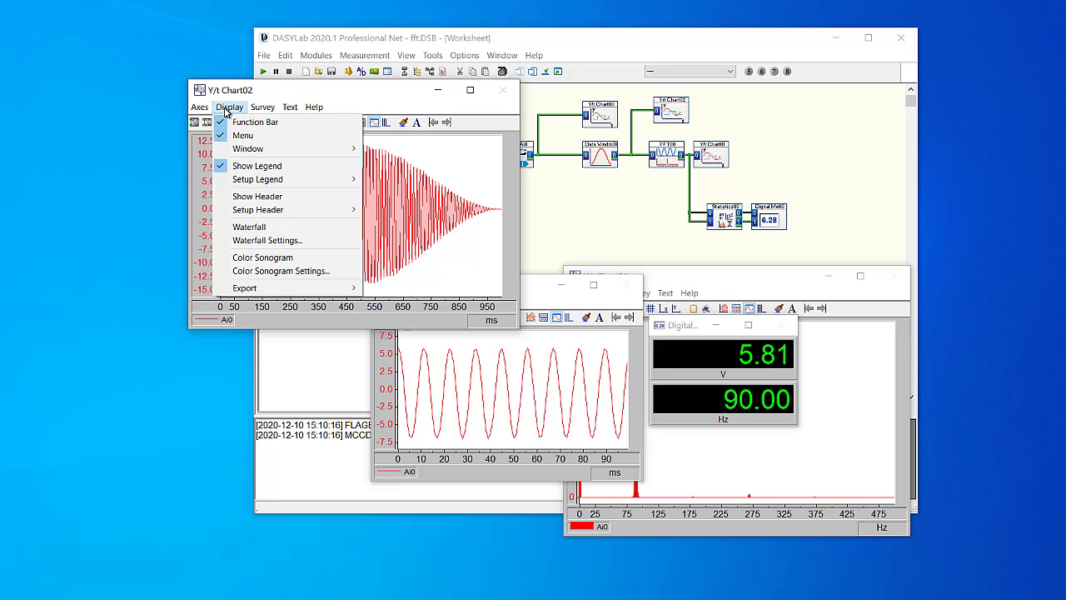
pyautogui.click(240, 123)
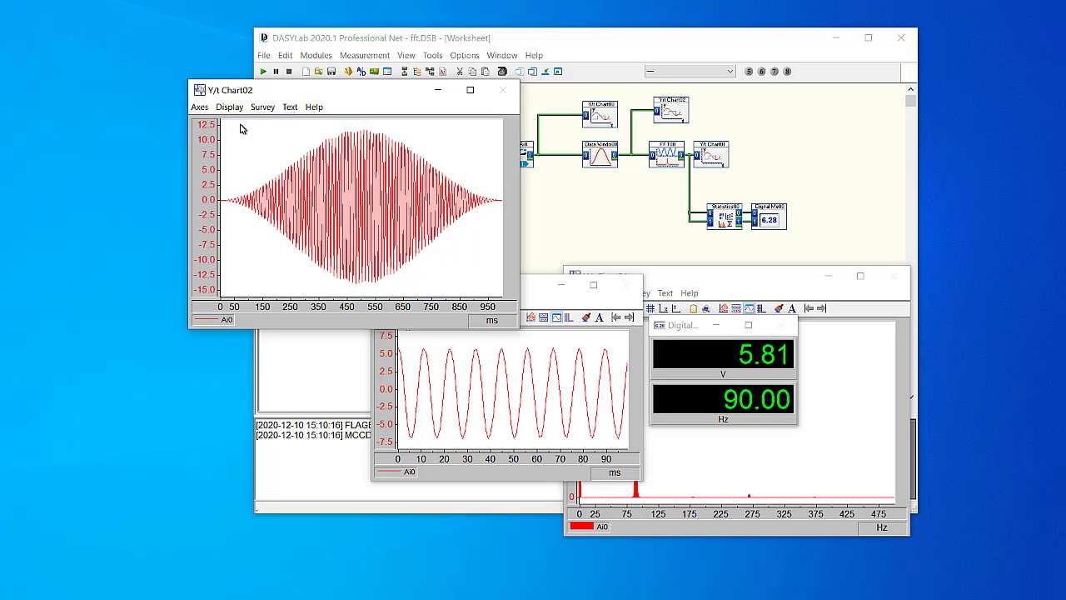
pyautogui.click(234, 109)
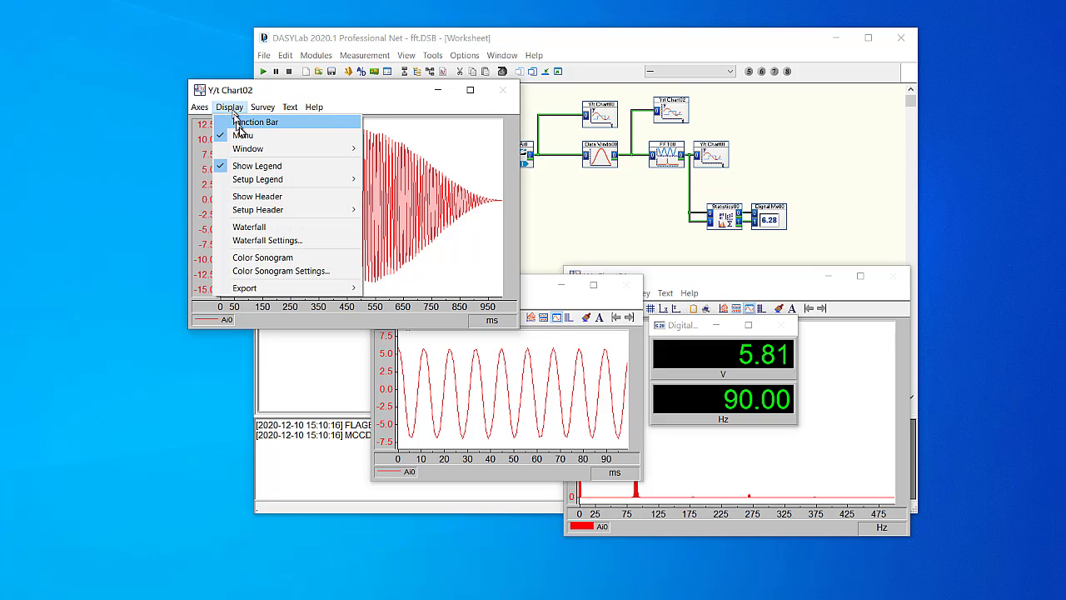
pyautogui.click(242, 136)
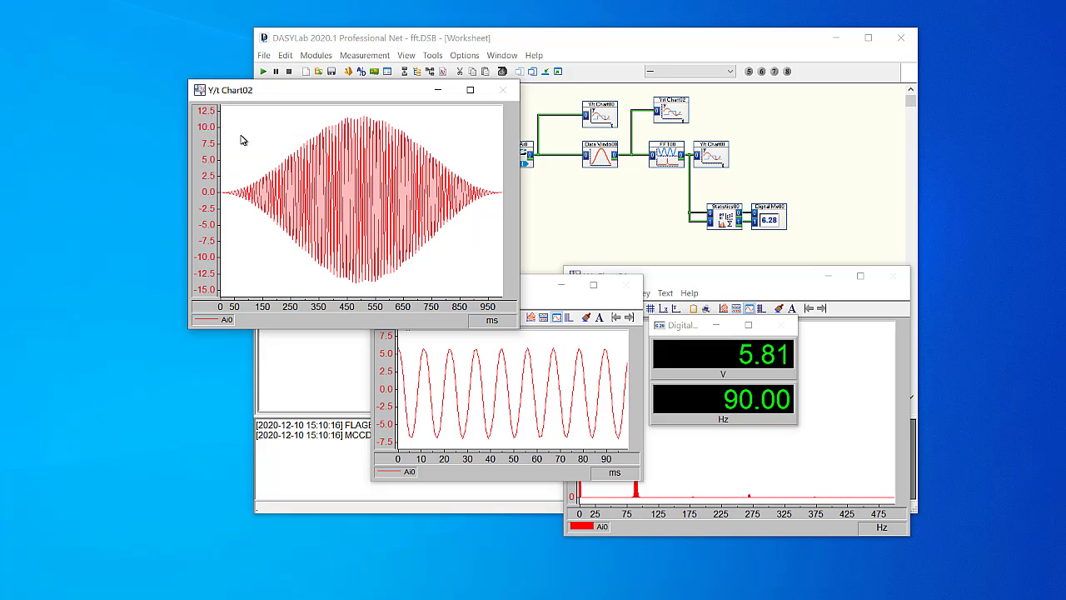
# Step: Set the Y/t Chart02 window to show Only Curves
pyautogui.rightClick(240, 140)
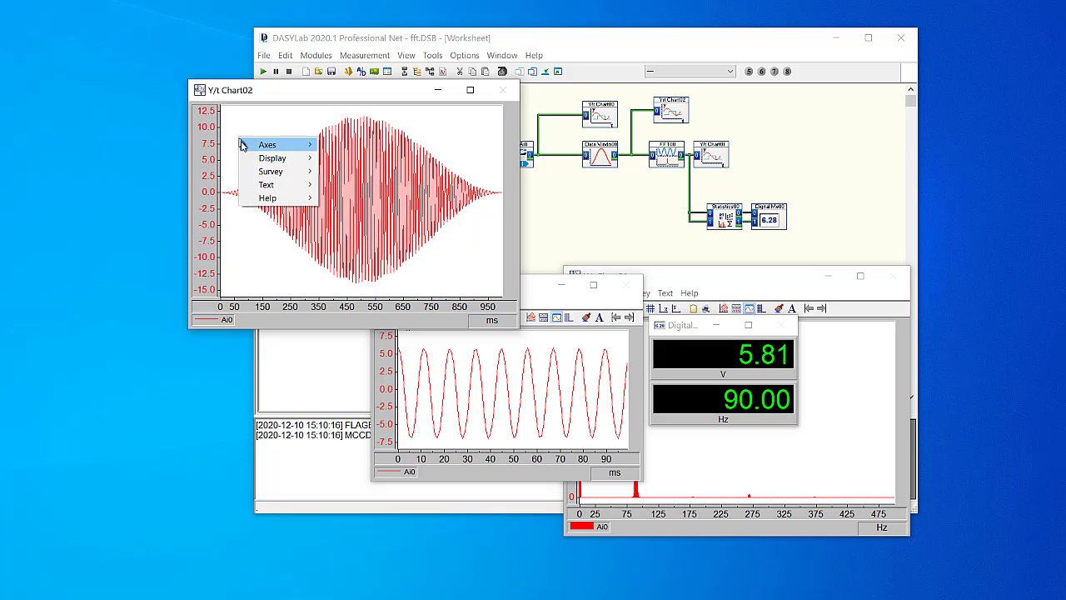
pyautogui.moveTo(269, 162)
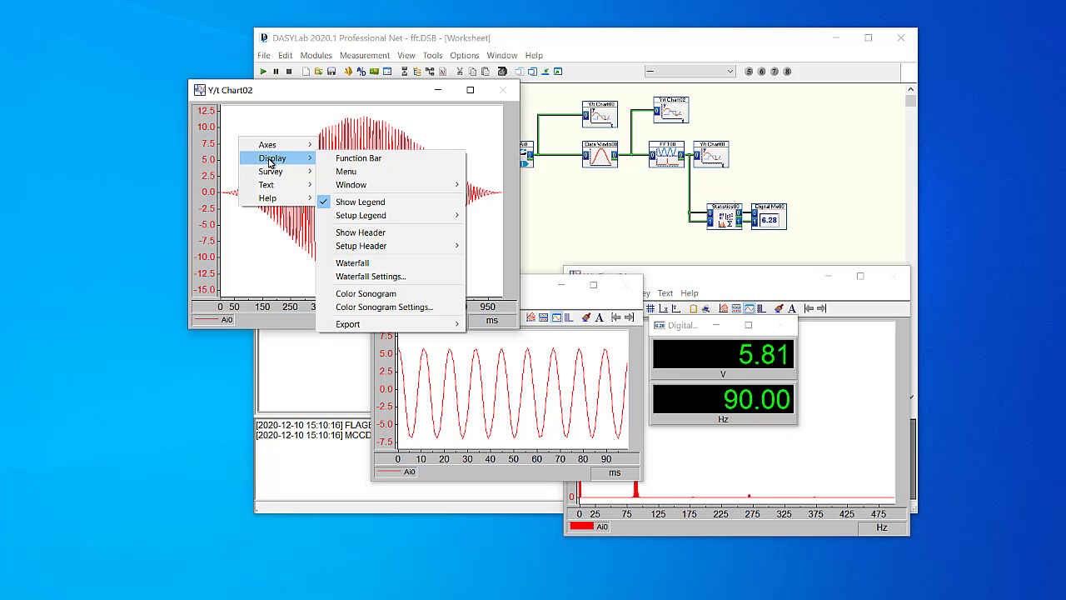
pyautogui.moveTo(354, 184)
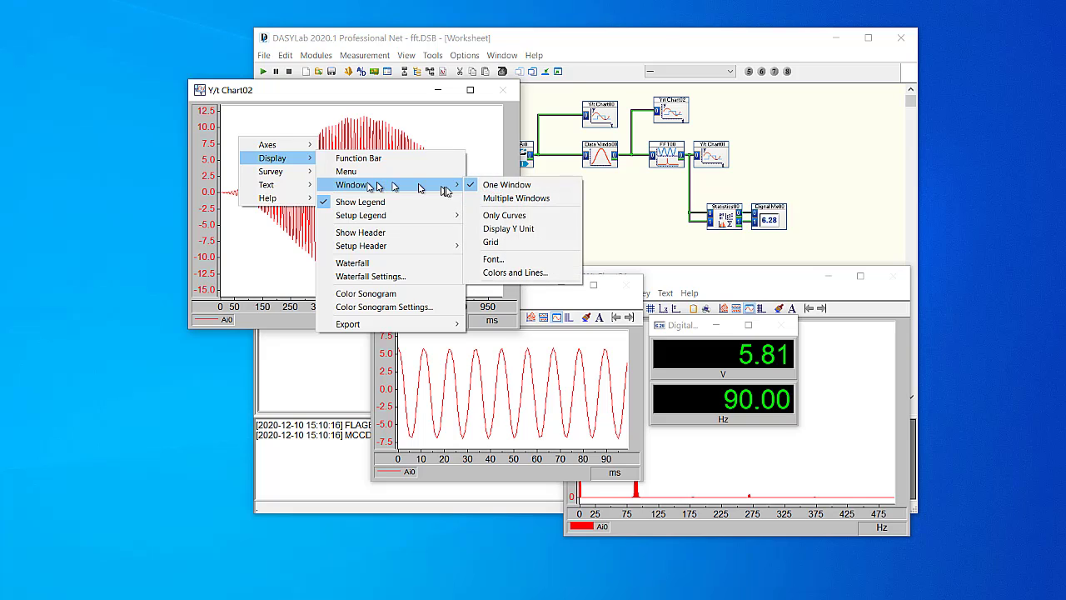
pyautogui.click(500, 215)
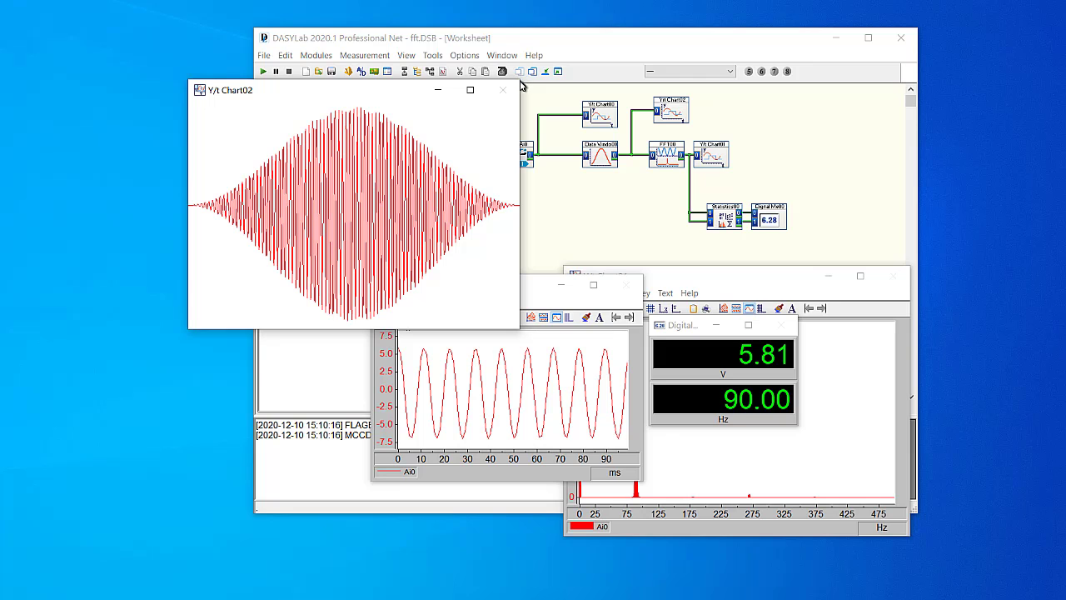
# Step: Enlarge the Y/t Chart02 window slightly and turn off its Only Curves display to bring back the axes and legend
pyautogui.moveTo(518, 87); pyautogui.dragTo(540, 58)
pyautogui.rightClick(305, 214)
pyautogui.moveTo(338, 235)
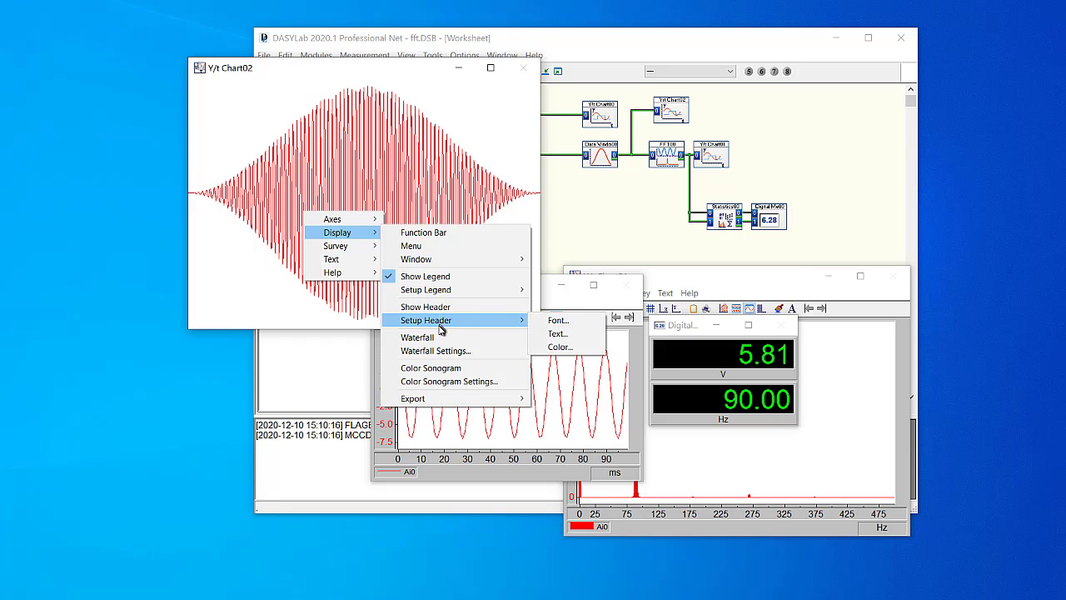
pyautogui.click(441, 306)
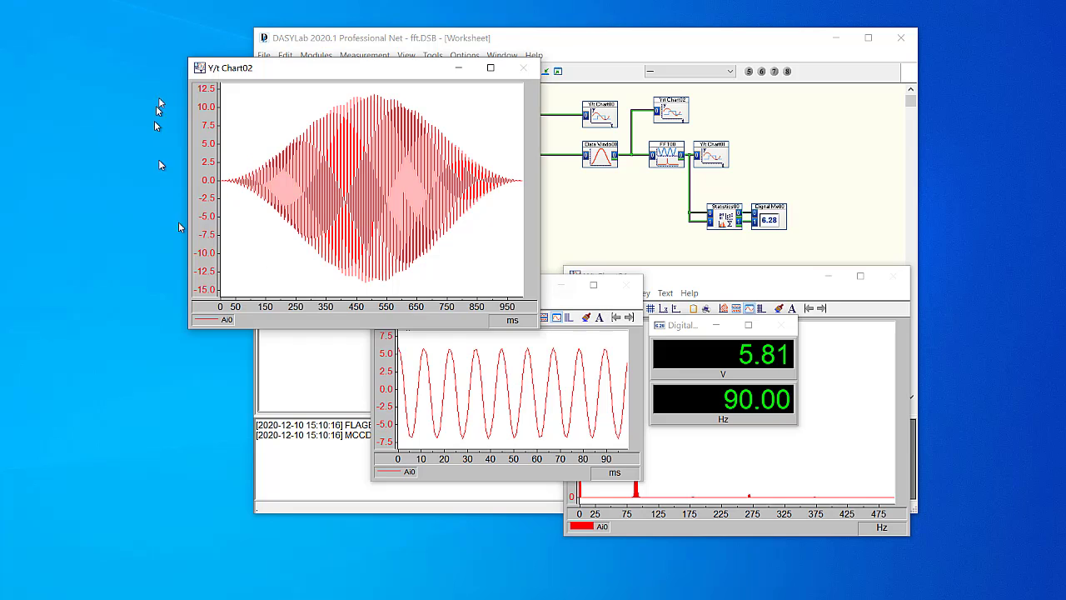
# Step: Show the menu and the function bar of Y/t Chart02 again
pyautogui.rightClick(277, 114)
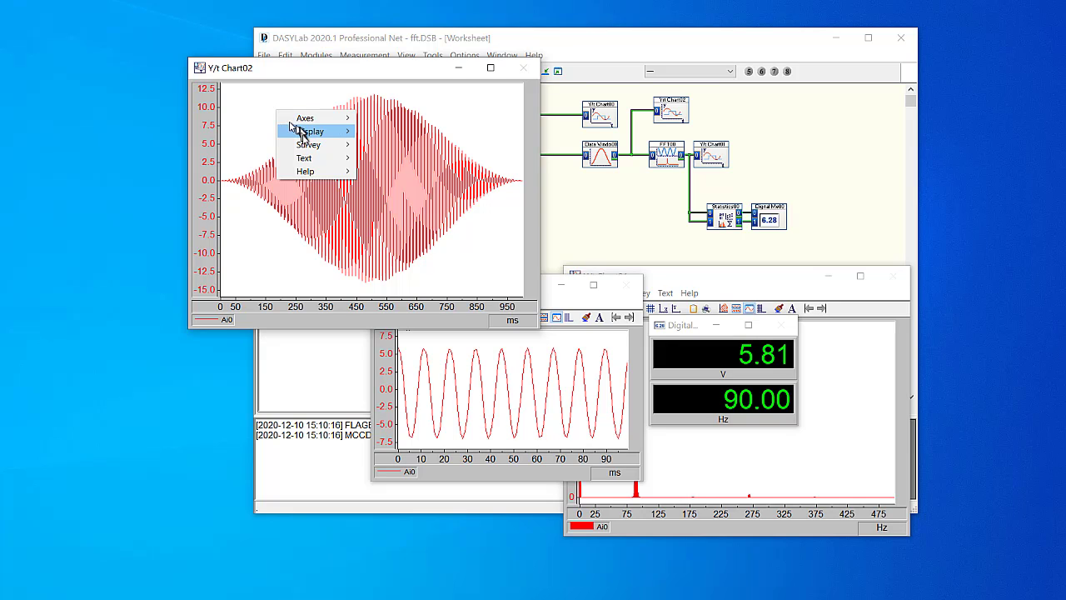
pyautogui.moveTo(305, 136)
pyautogui.click(383, 145)
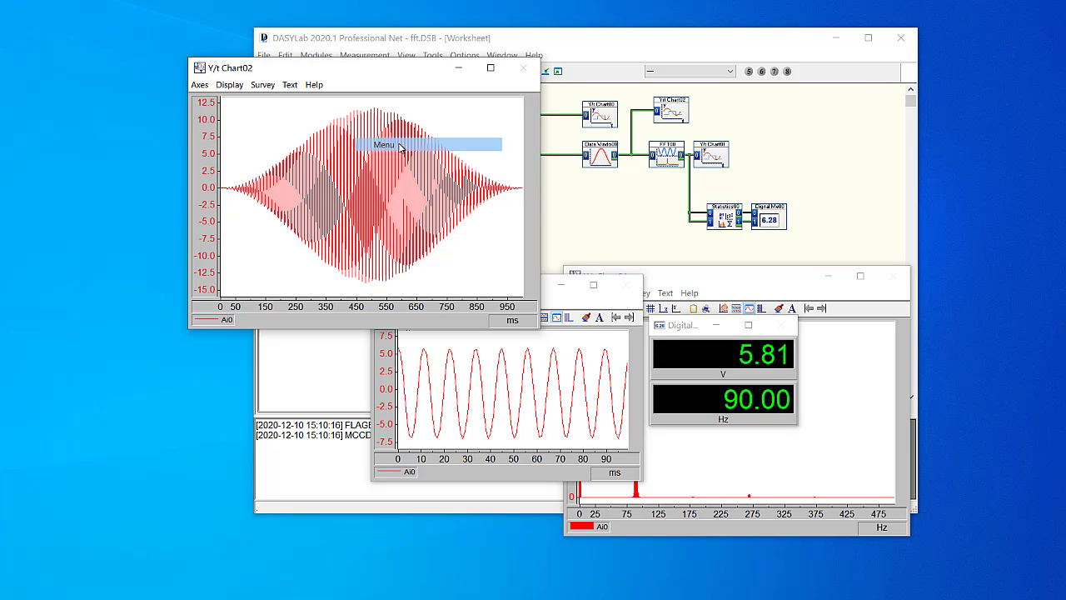
pyautogui.rightClick(287, 120)
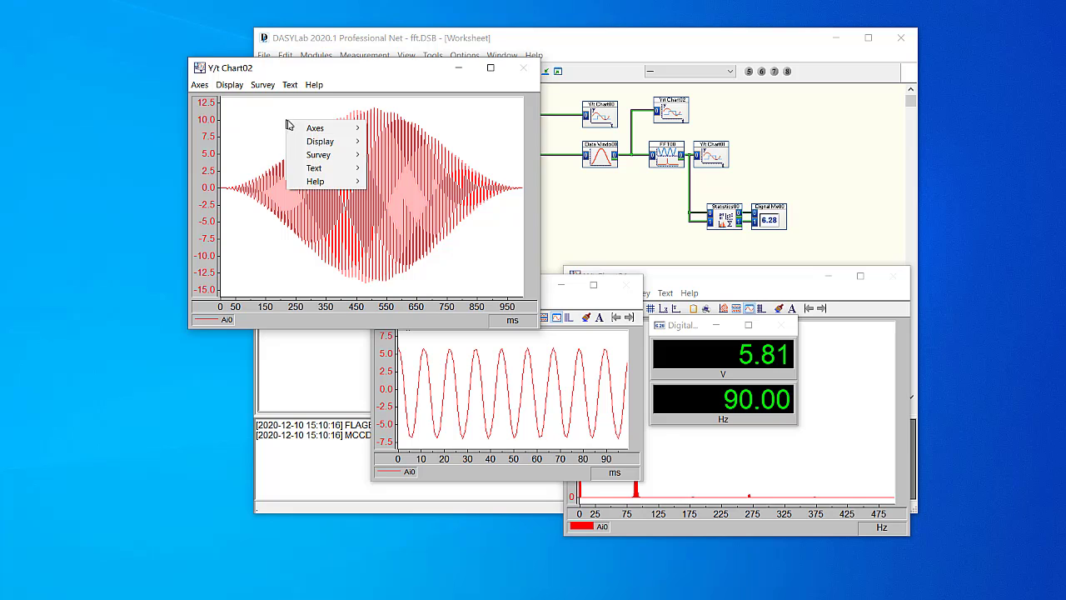
pyautogui.moveTo(325, 144)
pyautogui.click(422, 143)
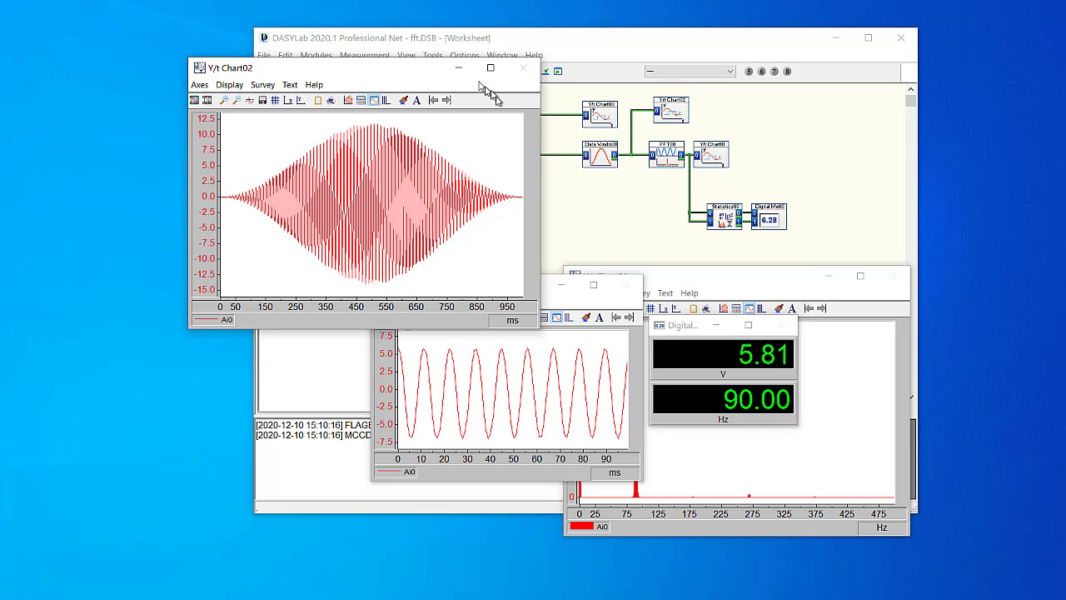
# Step: Place Y/t Chart02 and Y/t Chart00 side by side with aligned tops, stretching Y/t Chart00 to match the height of Y/t Chart02
pyautogui.moveTo(372, 71); pyautogui.dragTo(211, 260)
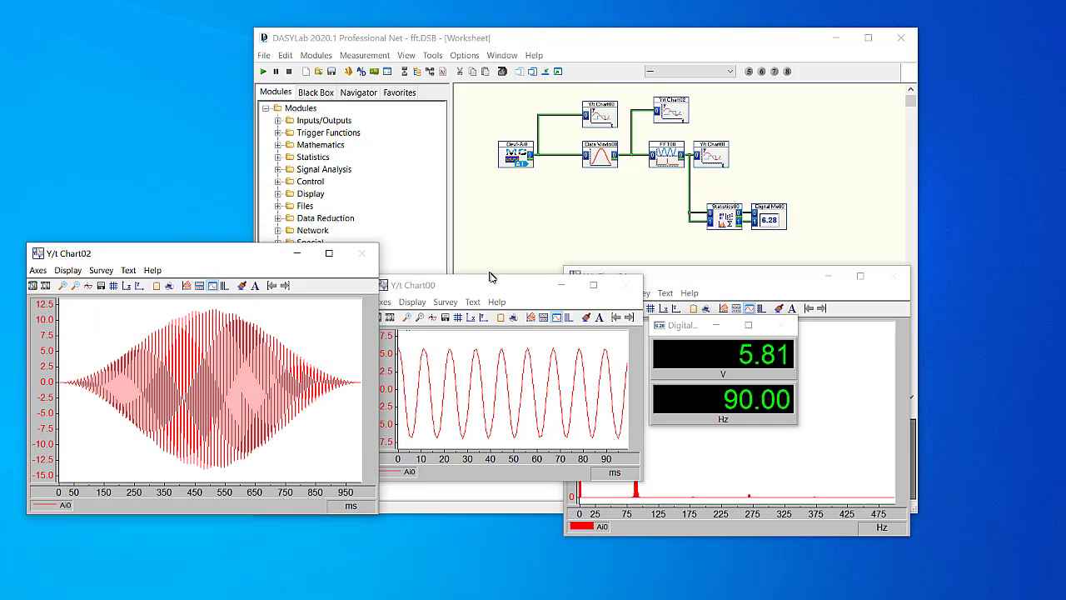
pyautogui.moveTo(495, 284); pyautogui.dragTo(505, 258)
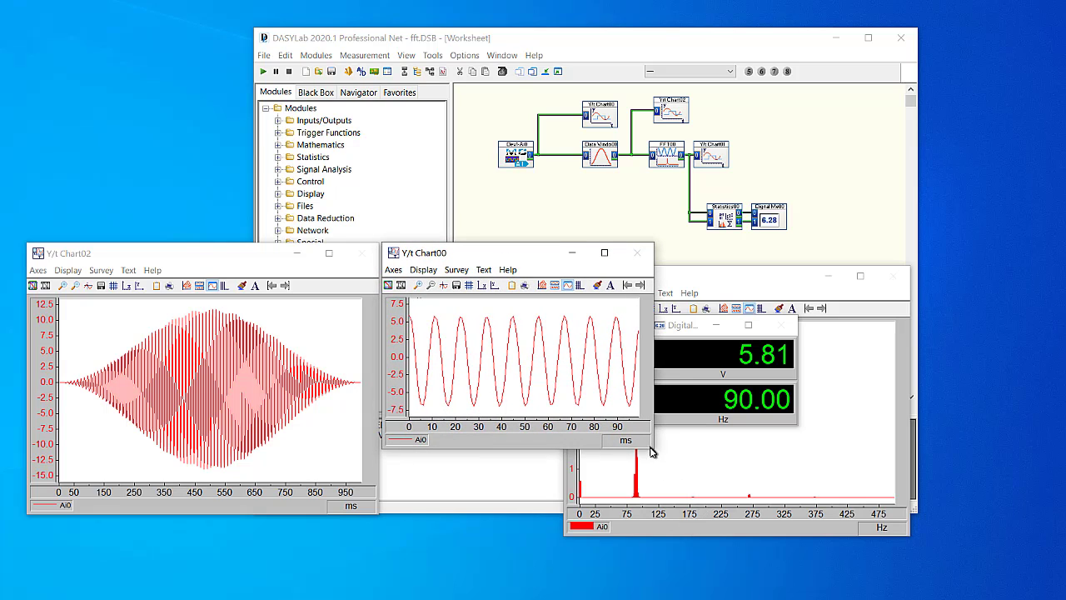
pyautogui.moveTo(652, 451); pyautogui.dragTo(656, 513)
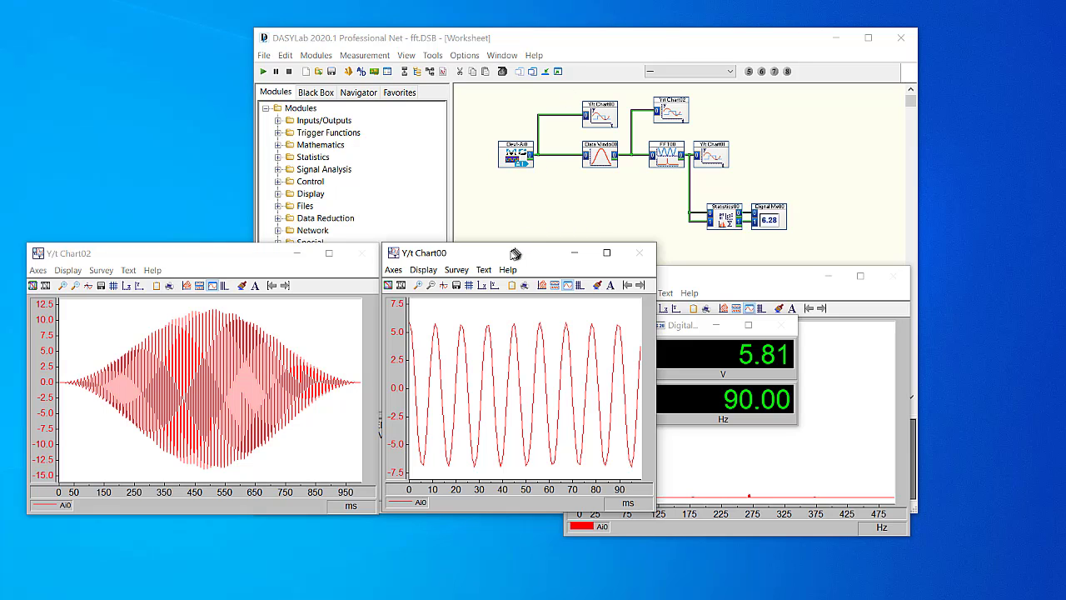
pyautogui.moveTo(510, 254); pyautogui.dragTo(517, 231)
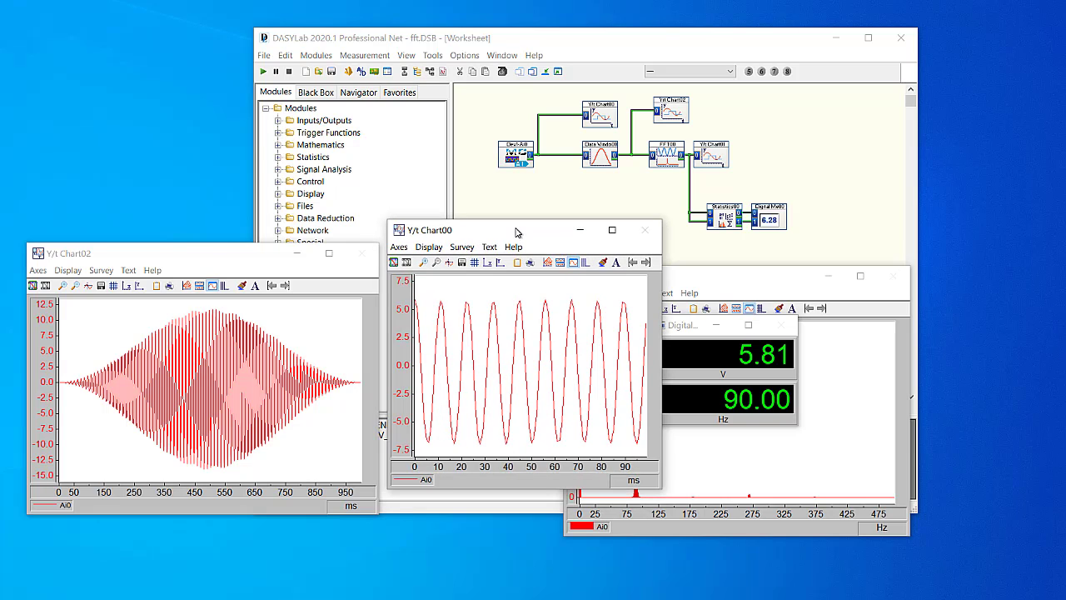
pyautogui.moveTo(515, 235); pyautogui.dragTo(509, 255)
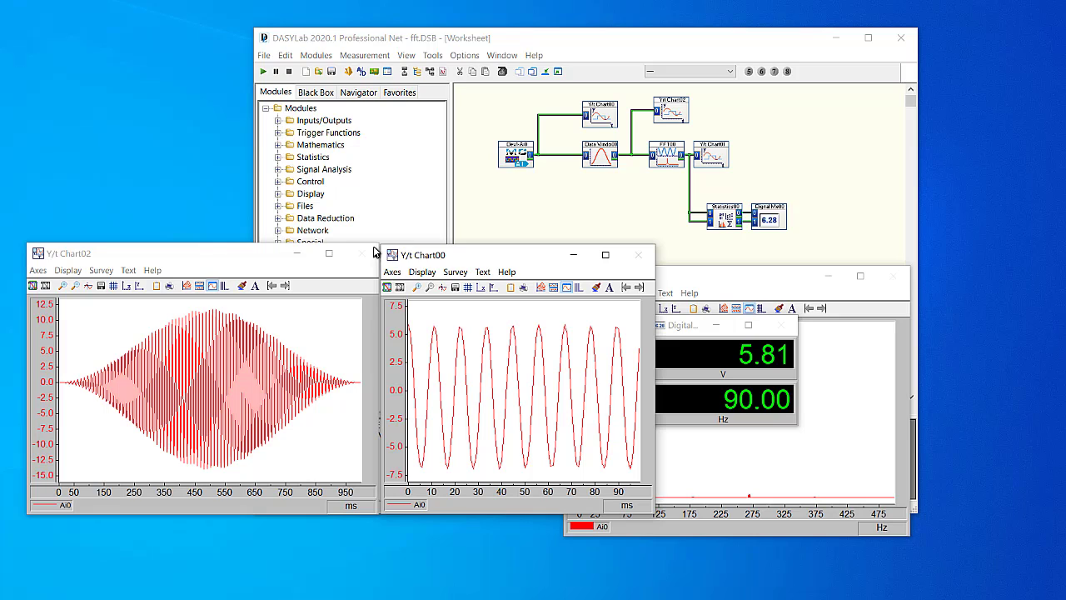
pyautogui.moveTo(404, 242); pyautogui.dragTo(405, 241)
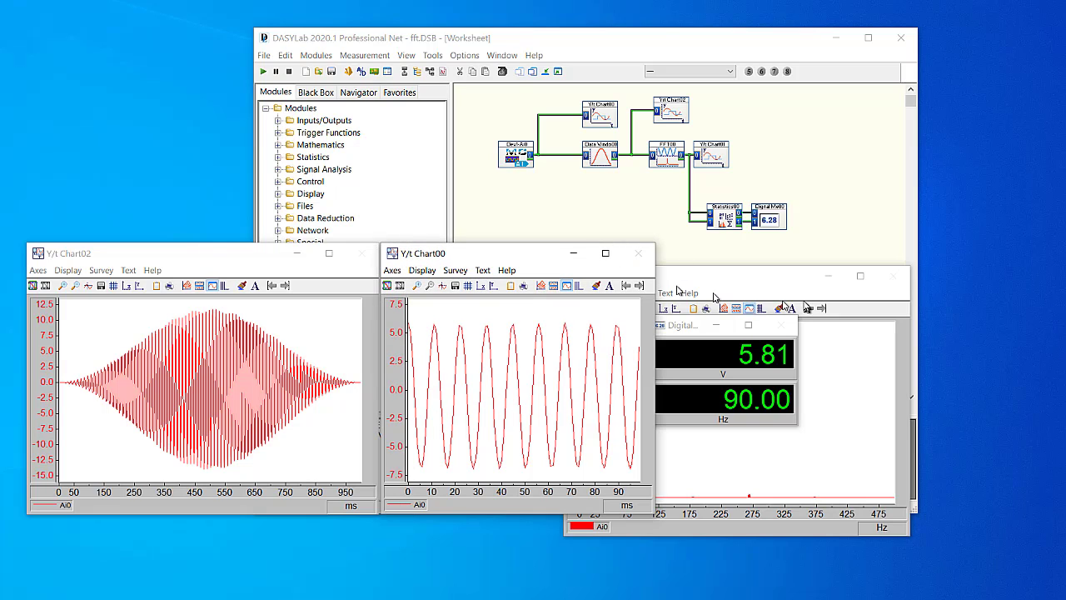
# Step: Dock Y/t Chart01 beside Y/t Chart00, minimize and restore it, and place the digital meter above Y/t Chart02
pyautogui.moveTo(759, 284); pyautogui.dragTo(850, 262)
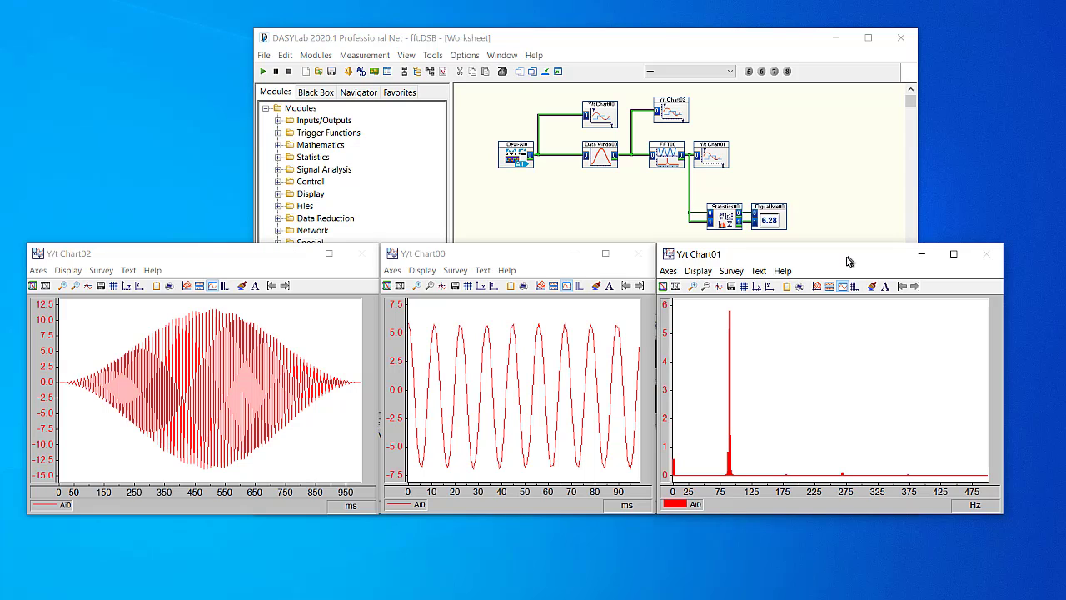
pyautogui.click(921, 253)
pyautogui.moveTo(702, 327); pyautogui.dragTo(332, 142)
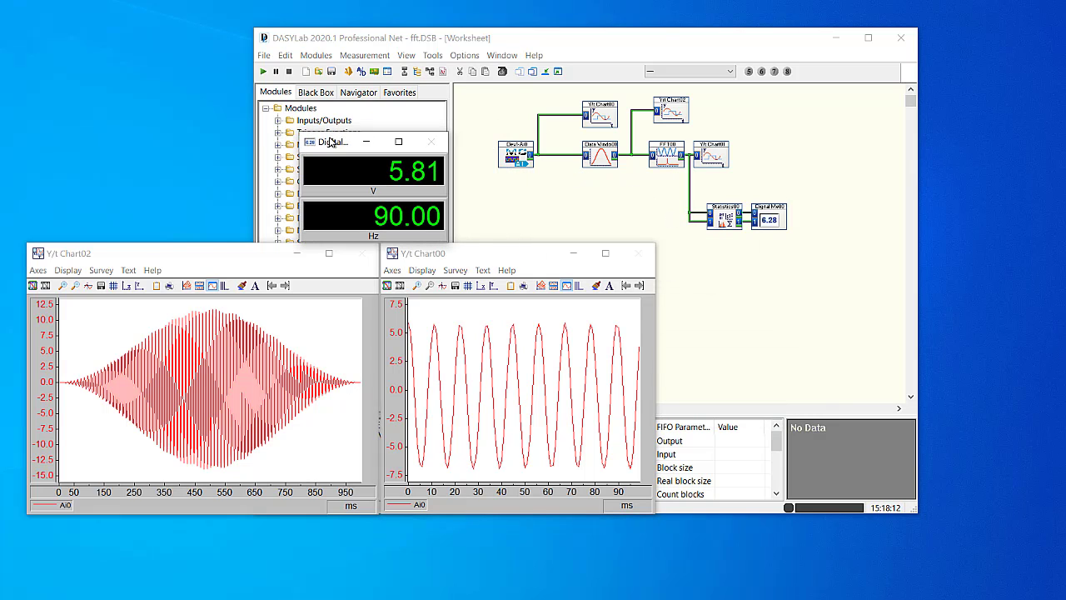
pyautogui.click(558, 71)
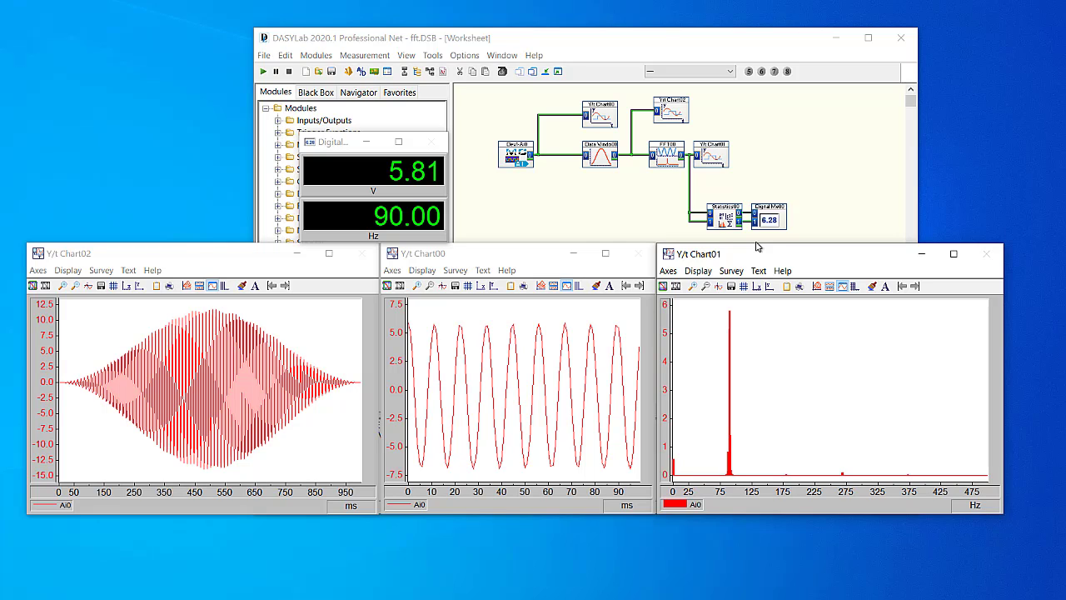
# Step: Save the current display layout as window arrangement number 1 with the name All Displays
pyautogui.click(407, 56)
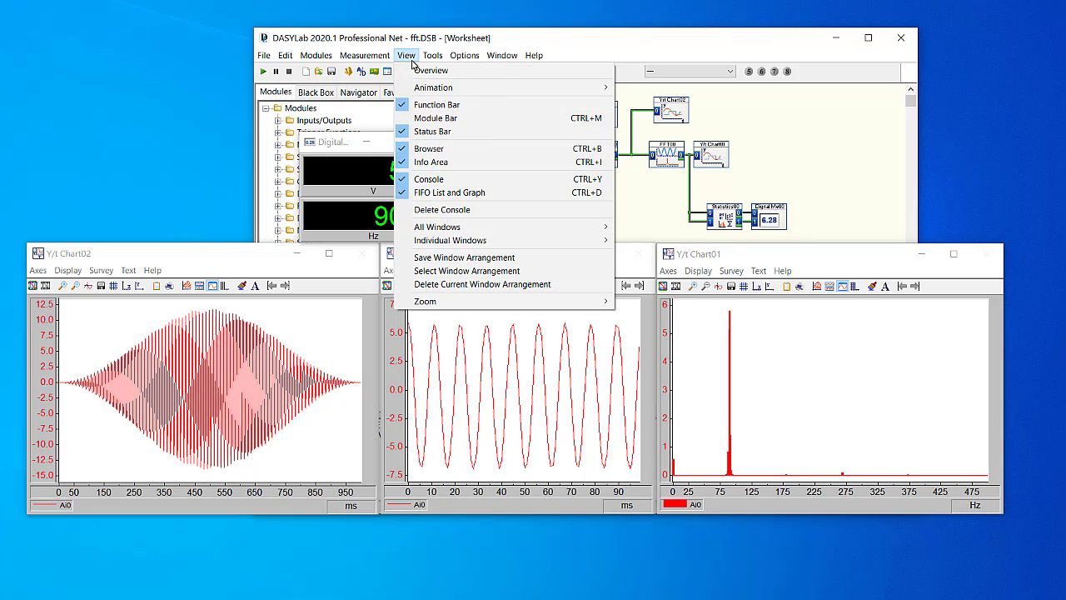
pyautogui.click(469, 258)
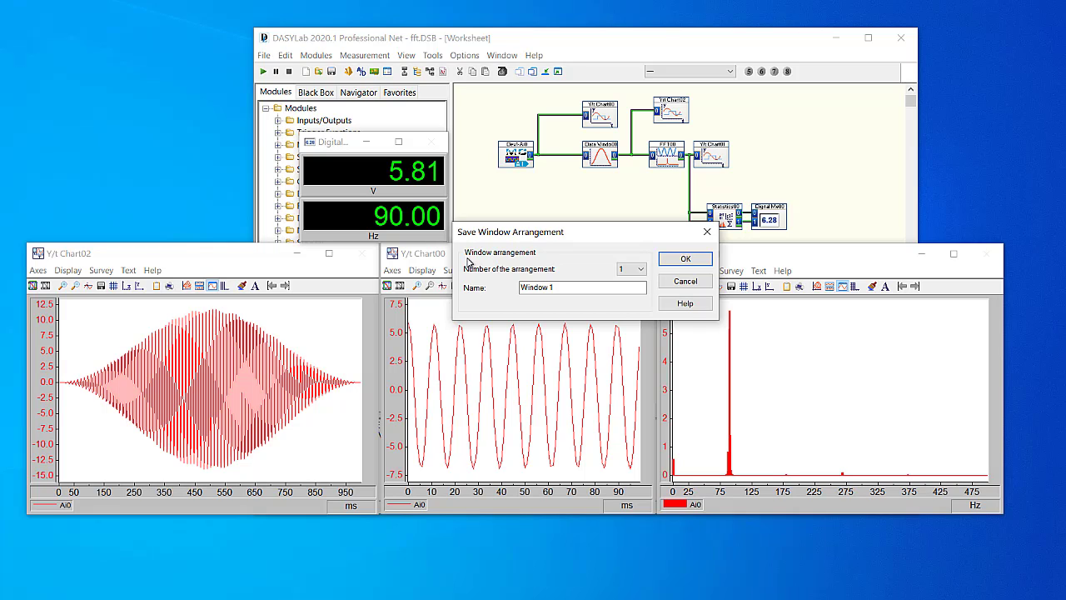
pyautogui.click(641, 268)
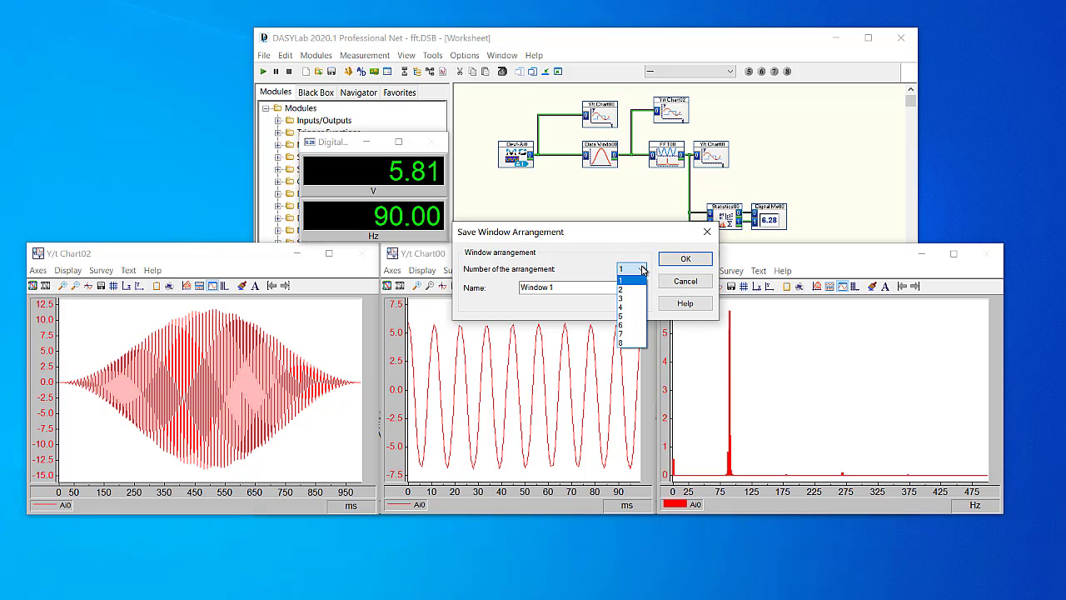
pyautogui.click(583, 288)
pyautogui.moveTo(583, 288); pyautogui.dragTo(500, 284)
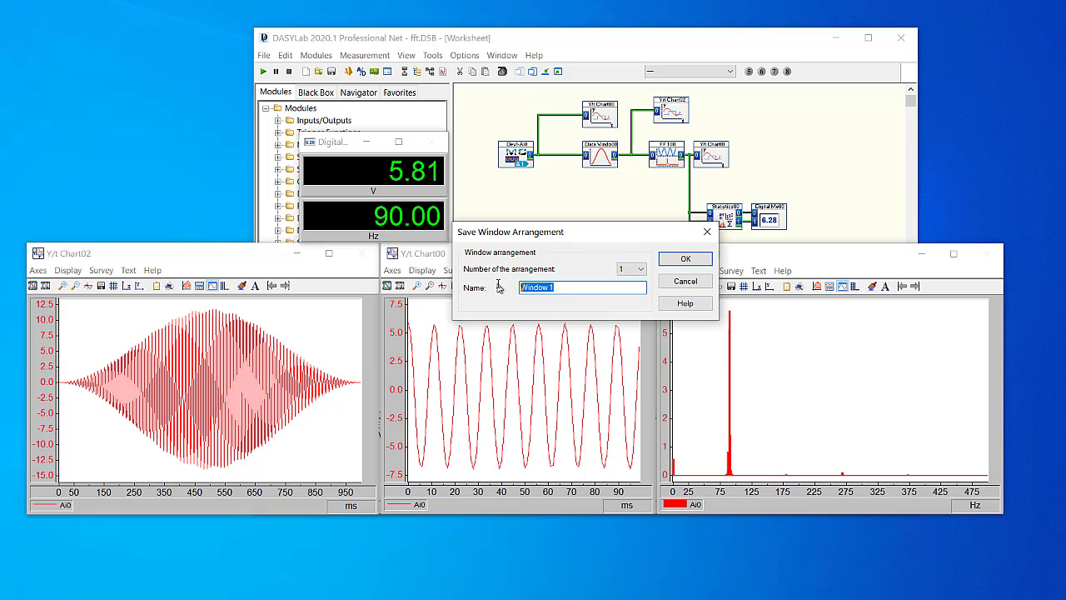
pyautogui.write('Displays')
pyautogui.click(686, 261)
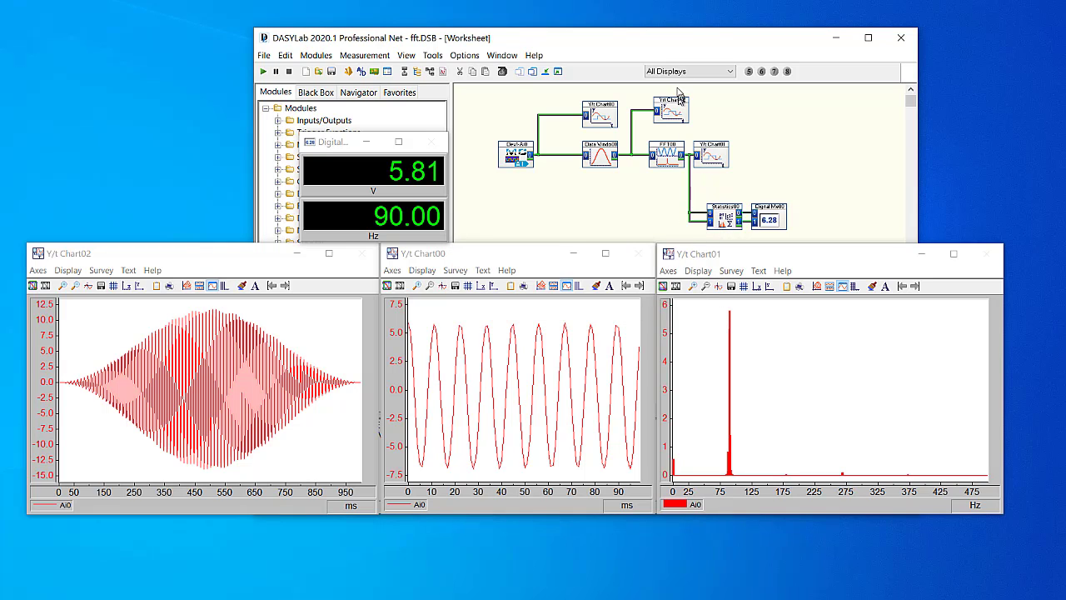
# Step: Examine the list of window arrangements and keep All Displays selected
pyautogui.click(730, 74)
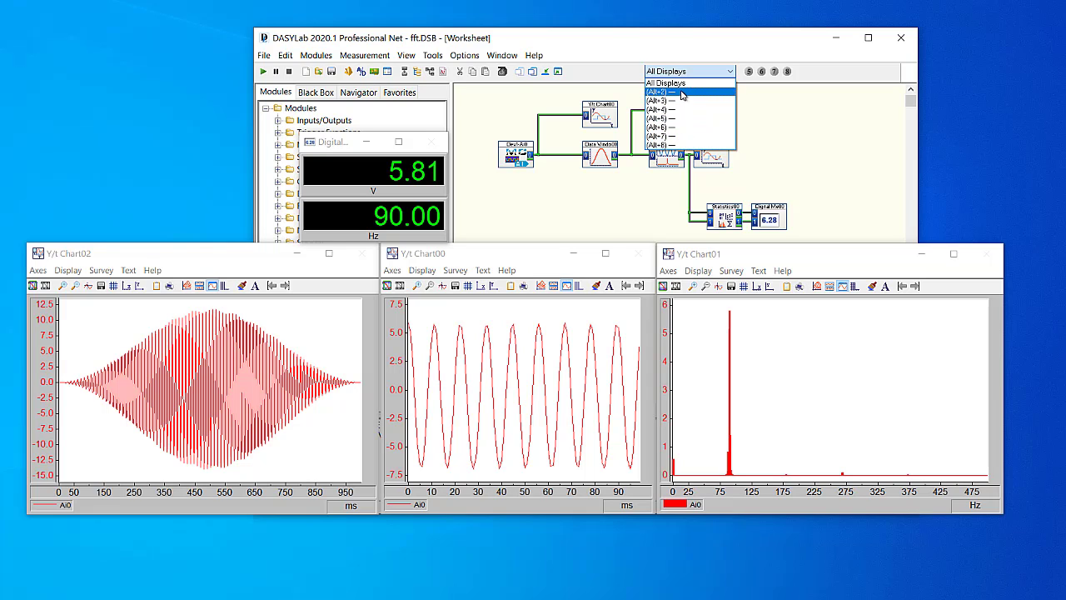
pyautogui.click(625, 72)
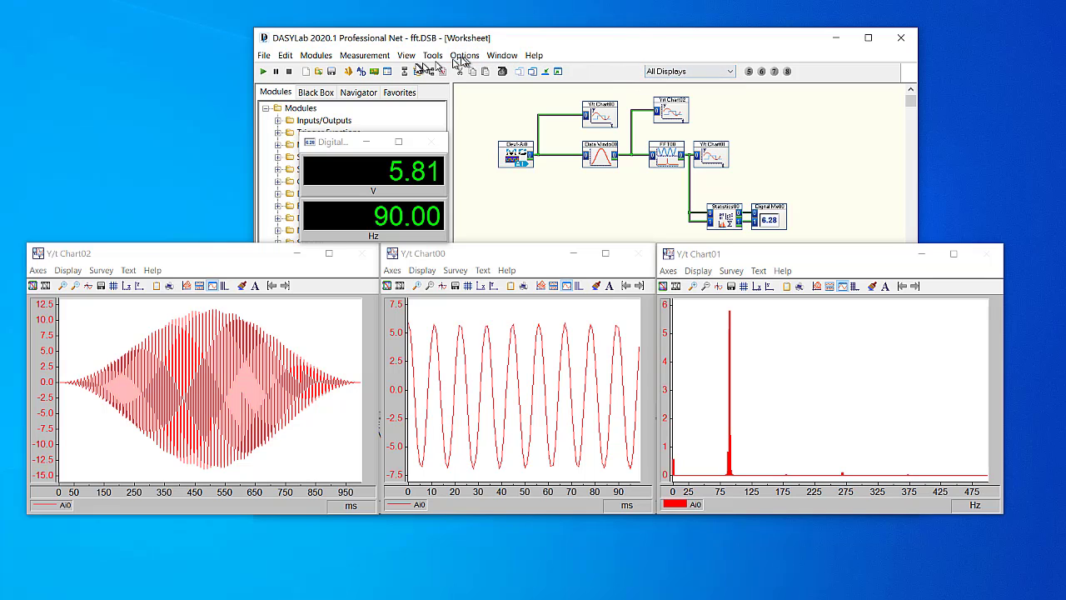
pyautogui.click(407, 56)
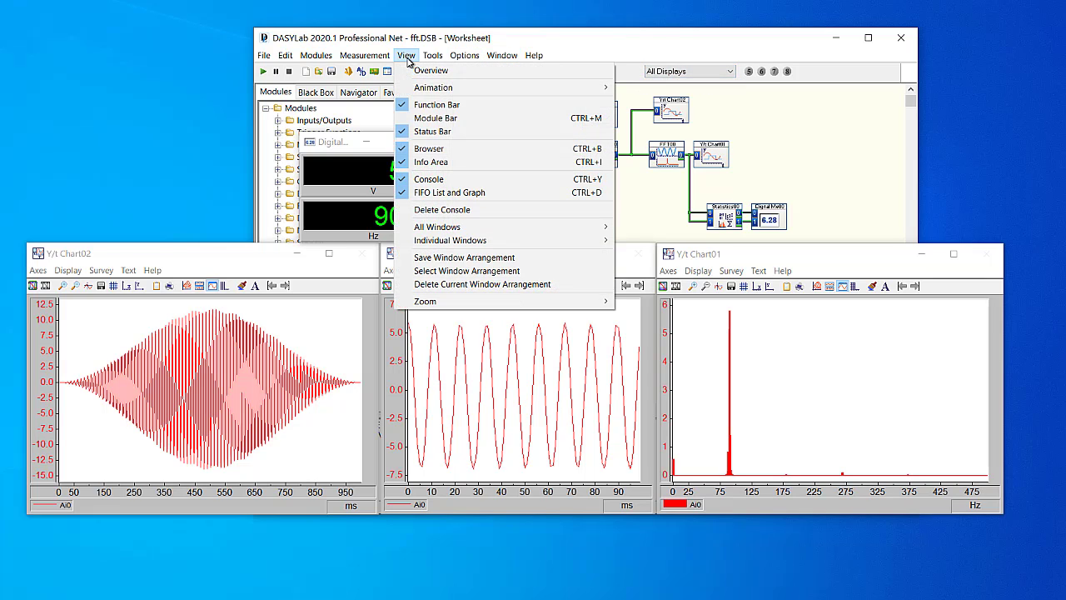
pyautogui.click(478, 273)
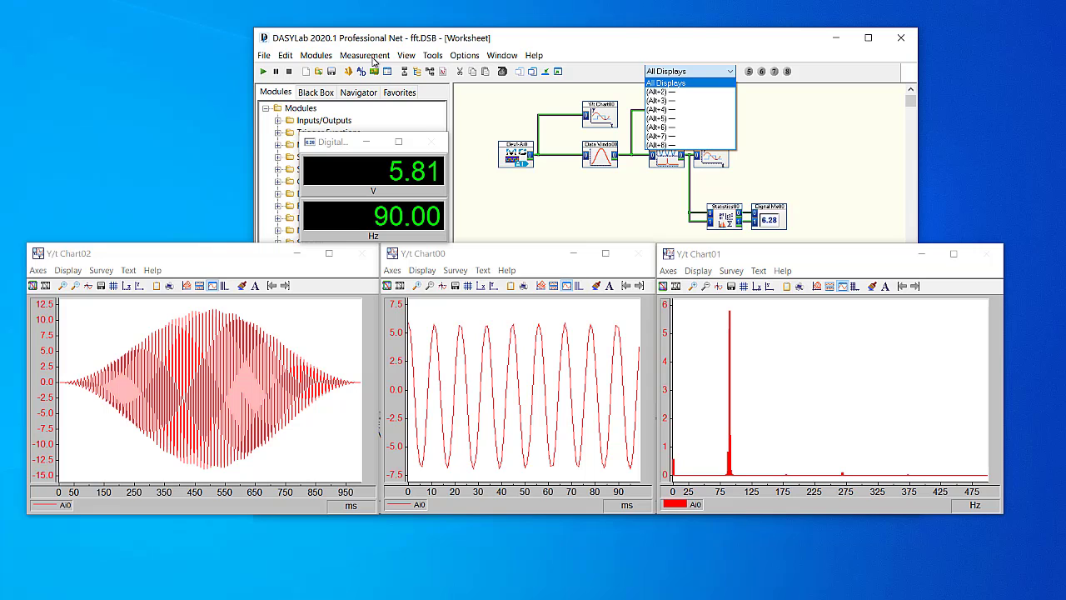
pyautogui.click(702, 85)
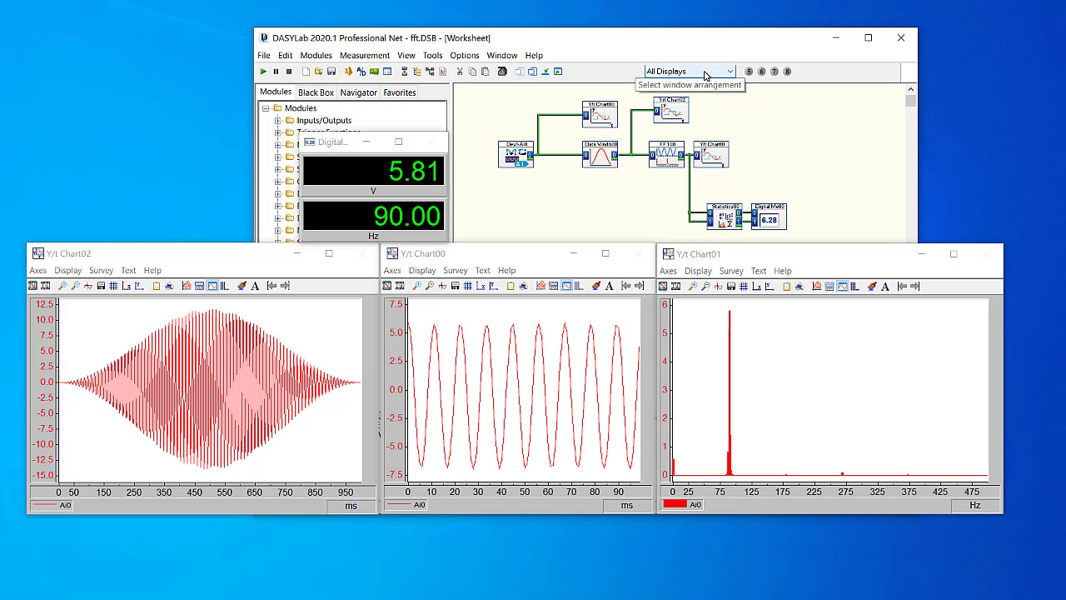
# Step: Minimize Y/t Chart00 and Y/t Chart02, and move the digital meter and Y/t Chart01 within the worksheet window's area
pyautogui.click(574, 255)
pyautogui.click(298, 253)
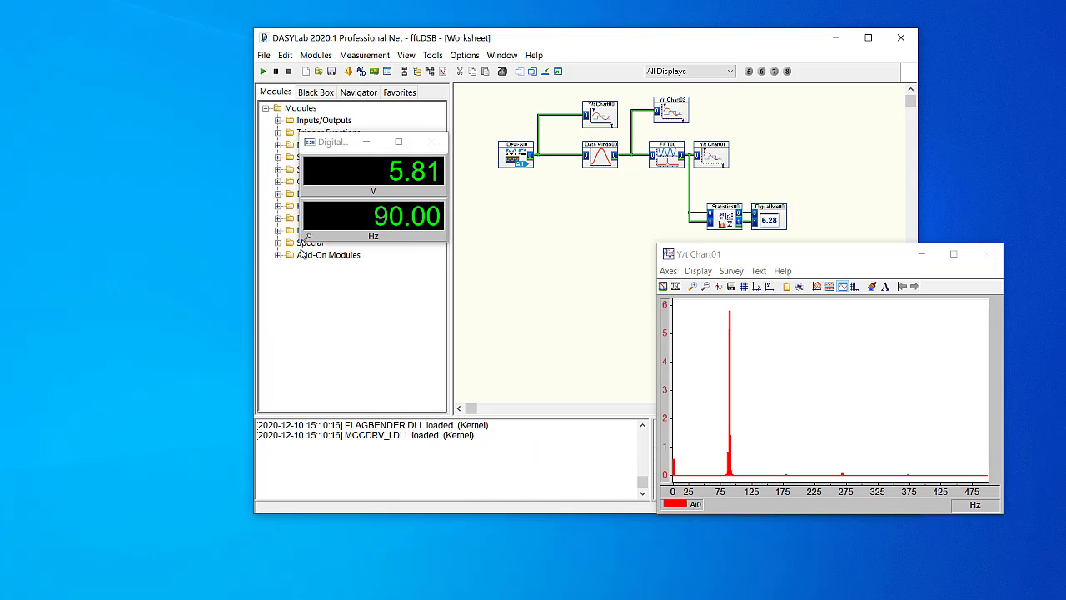
pyautogui.moveTo(344, 145); pyautogui.dragTo(375, 256)
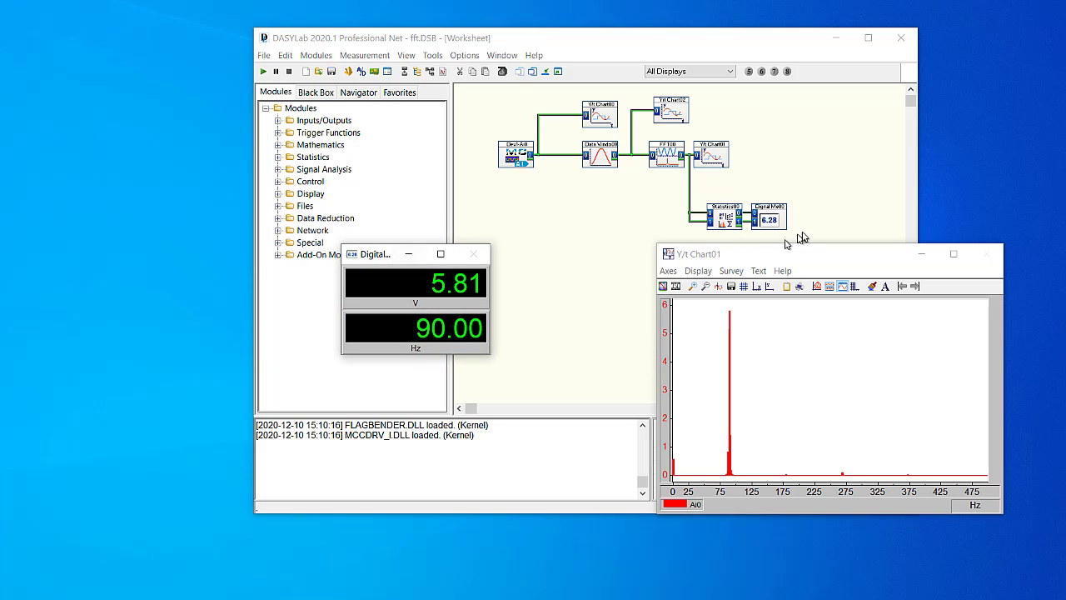
pyautogui.moveTo(800, 247); pyautogui.dragTo(725, 226)
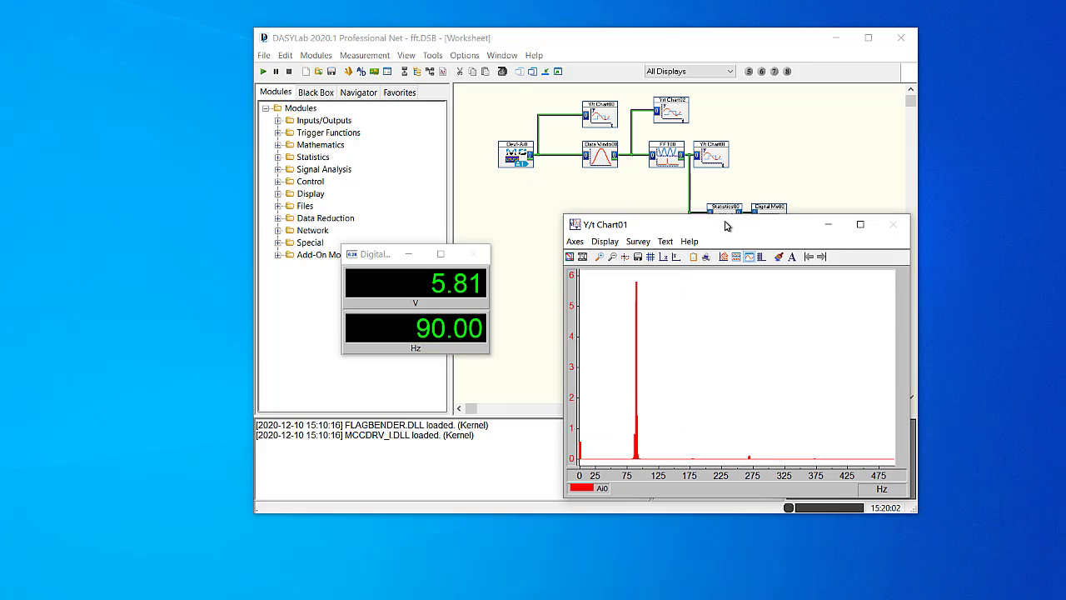
# Step: Save the layout with only the digital meter and Y/t Chart01 as window arrangement number 2, named FFTs
pyautogui.click(410, 58)
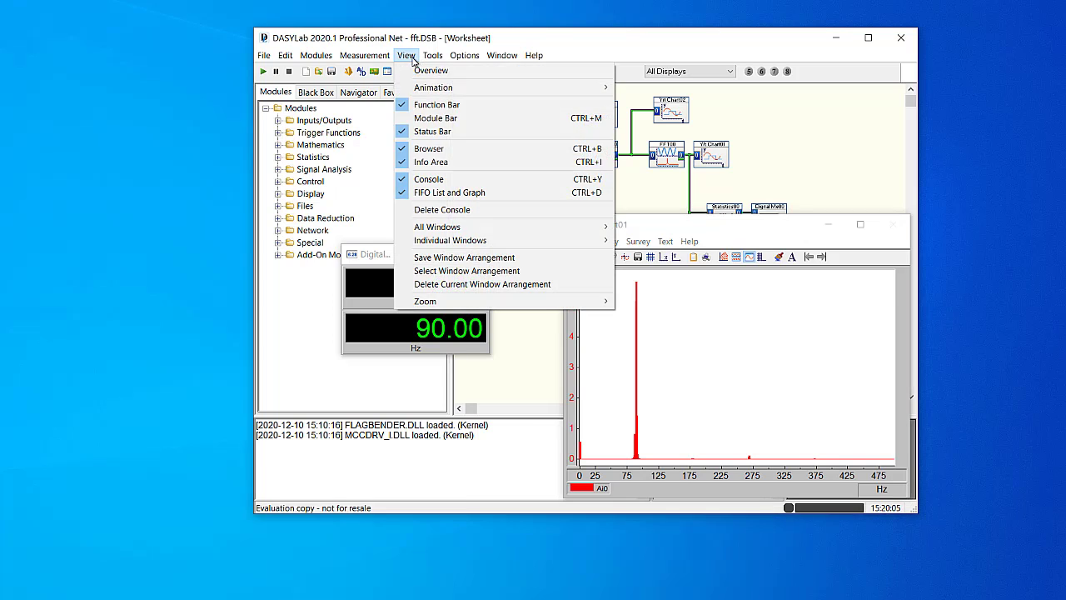
pyautogui.click(459, 265)
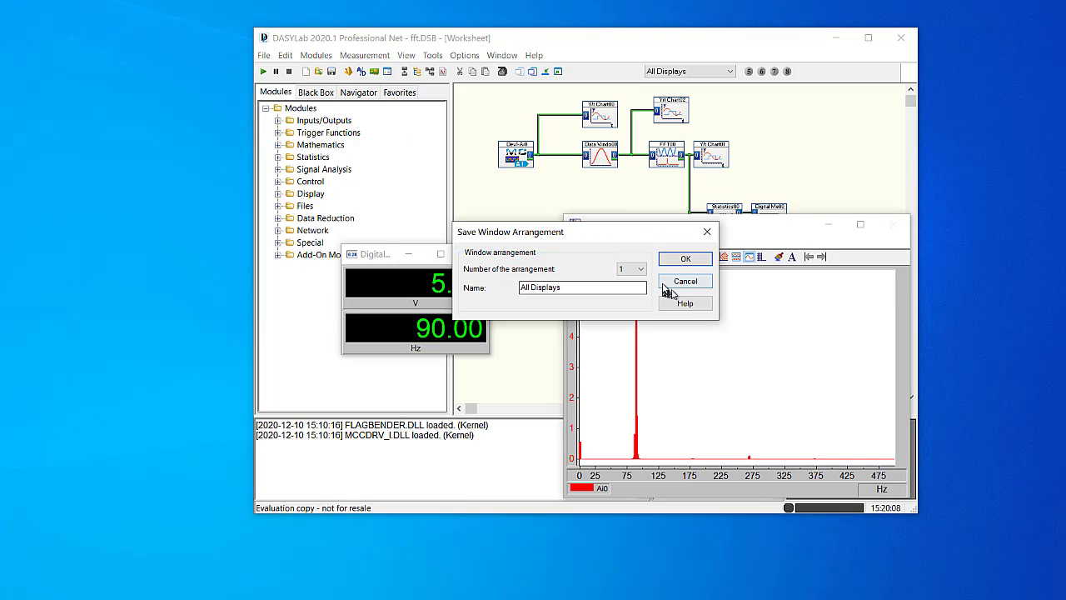
pyautogui.click(640, 270)
pyautogui.click(631, 288)
pyautogui.press('Tab')
pyautogui.write('FF')
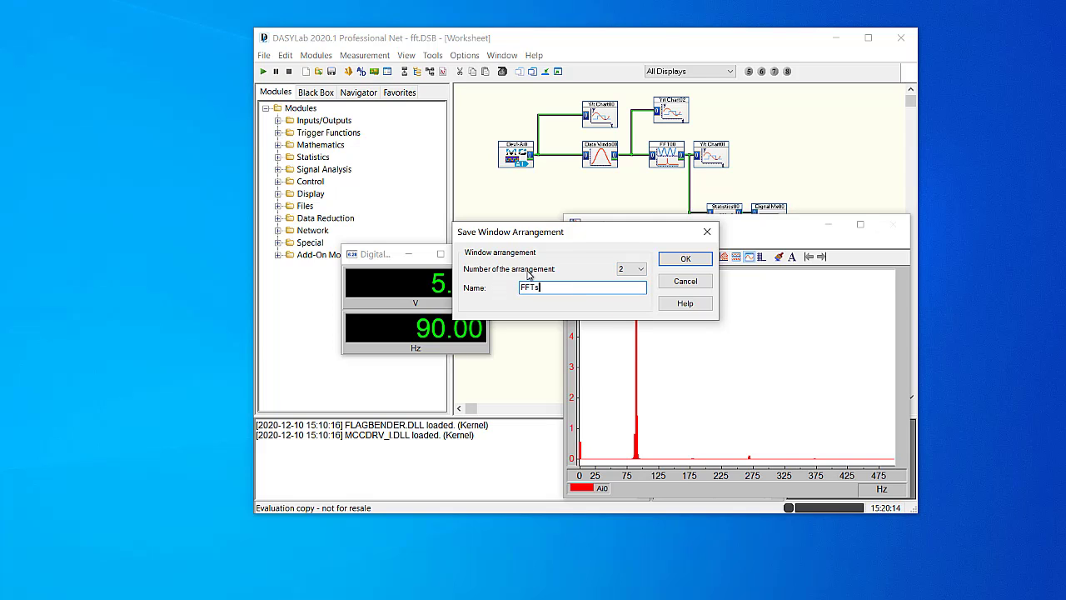
pyautogui.click(686, 259)
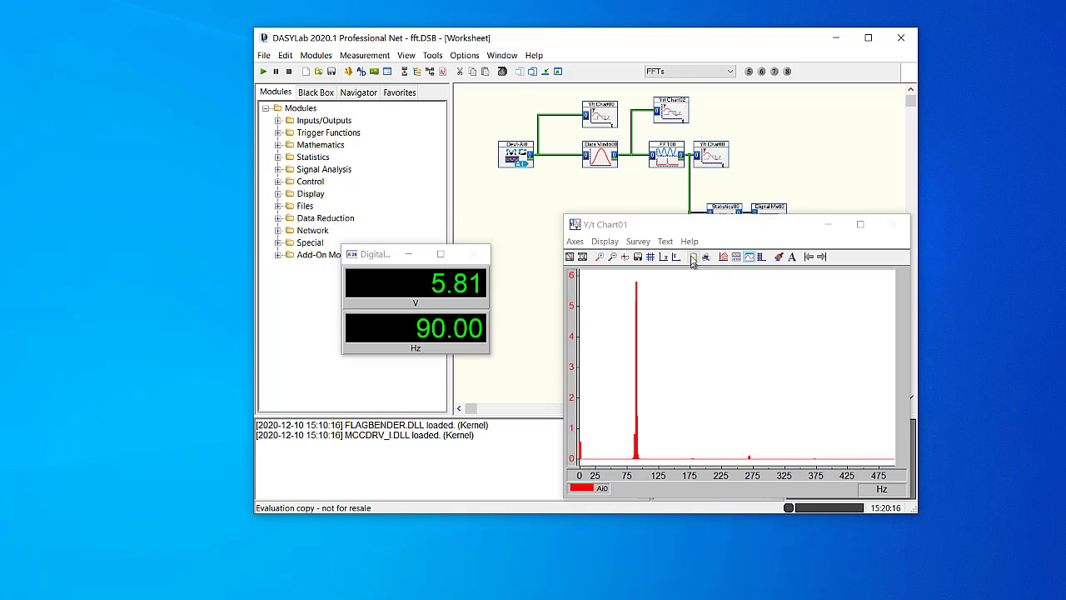
# Step: Hide all display windows and save this layout as Worksheet only, overwriting window arrangement number 2
pyautogui.click(547, 72)
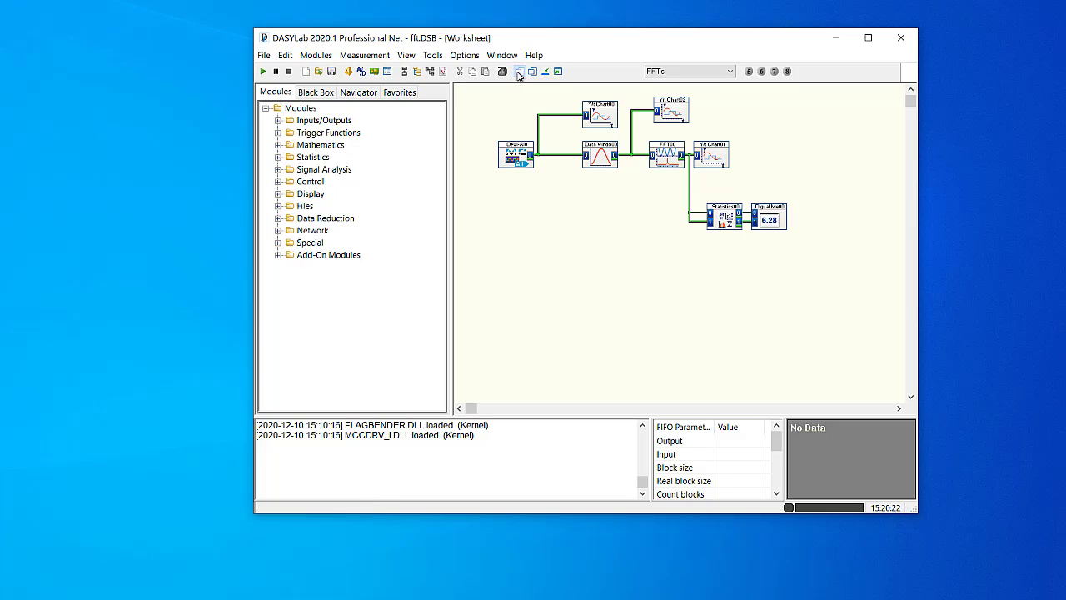
pyautogui.click(406, 56)
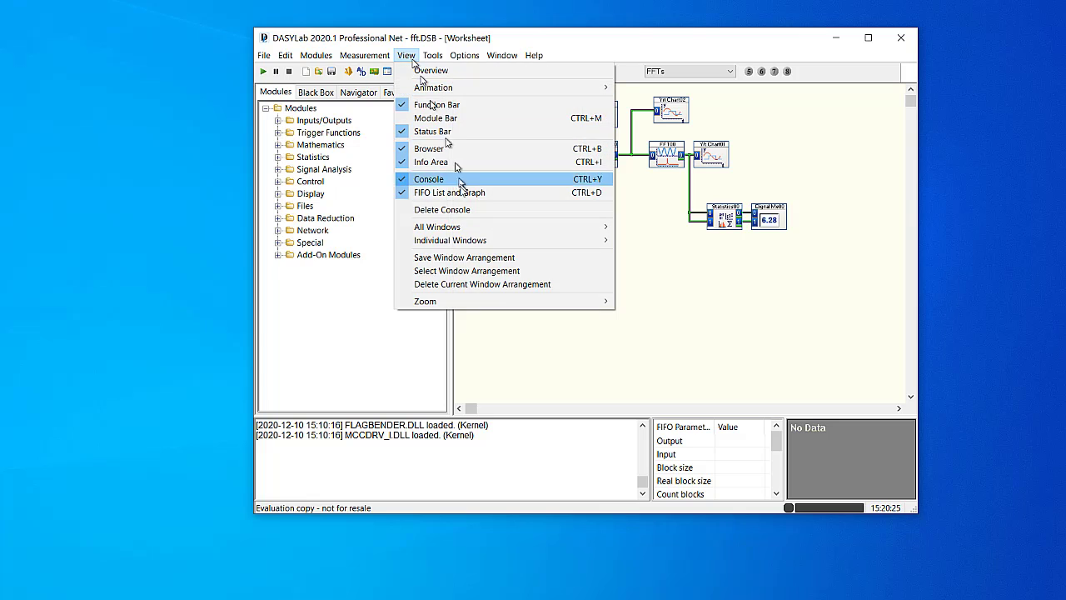
pyautogui.click(467, 260)
pyautogui.moveTo(552, 287); pyautogui.dragTo(489, 288)
pyautogui.write('Worksheet only')
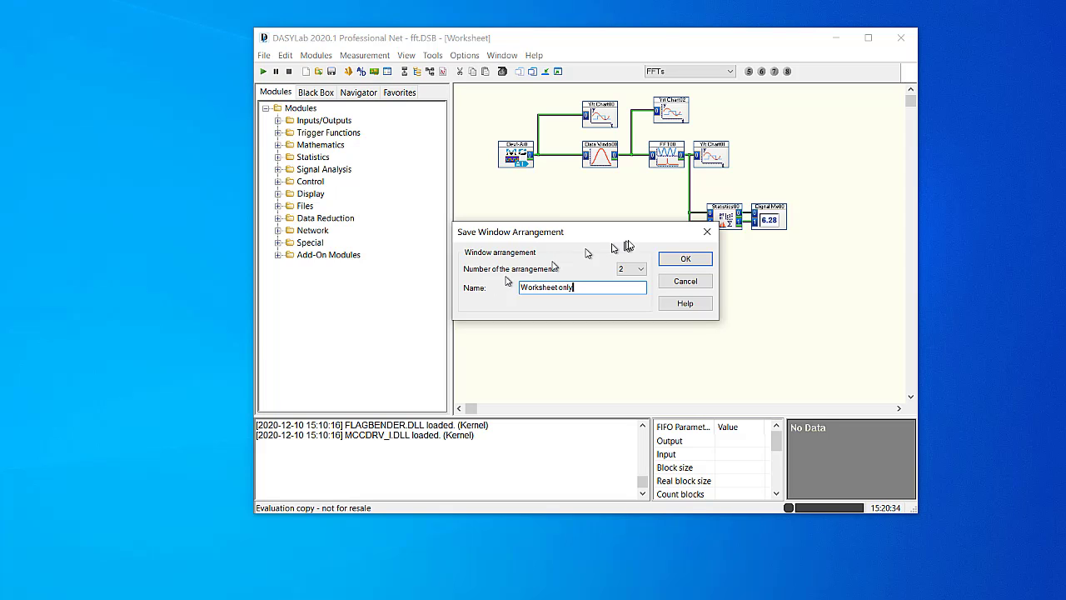
pyautogui.click(679, 262)
pyautogui.click(578, 305)
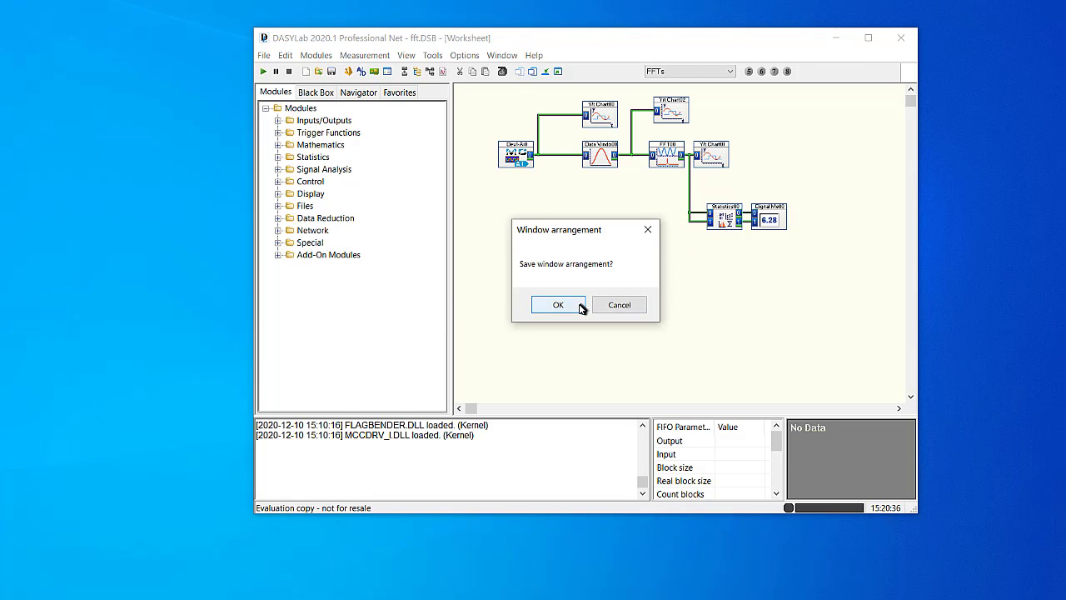
# Step: Restore the All Displays arrangement, minimize Y/t Chart02 and Y/t Chart00, and move Y/t Chart01 over the worksheet below the modules
pyautogui.click(729, 74)
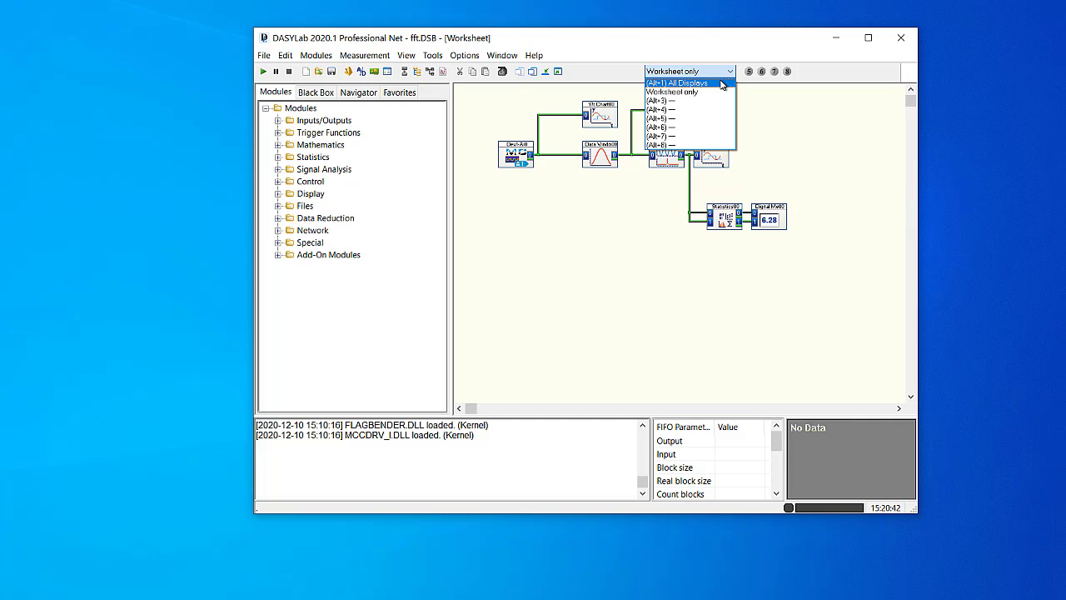
pyautogui.click(679, 83)
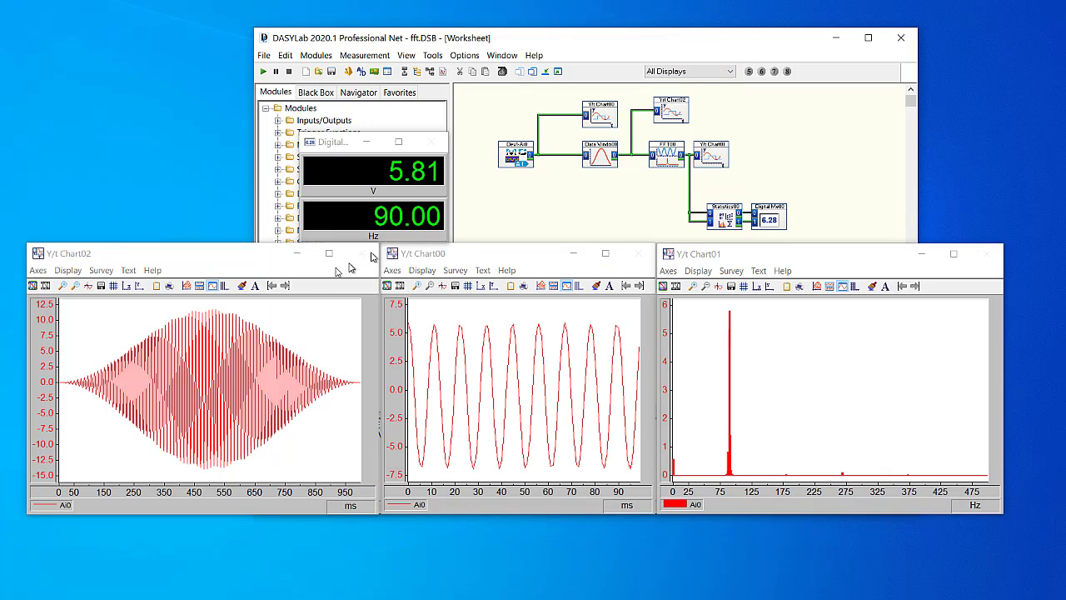
pyautogui.click(297, 253)
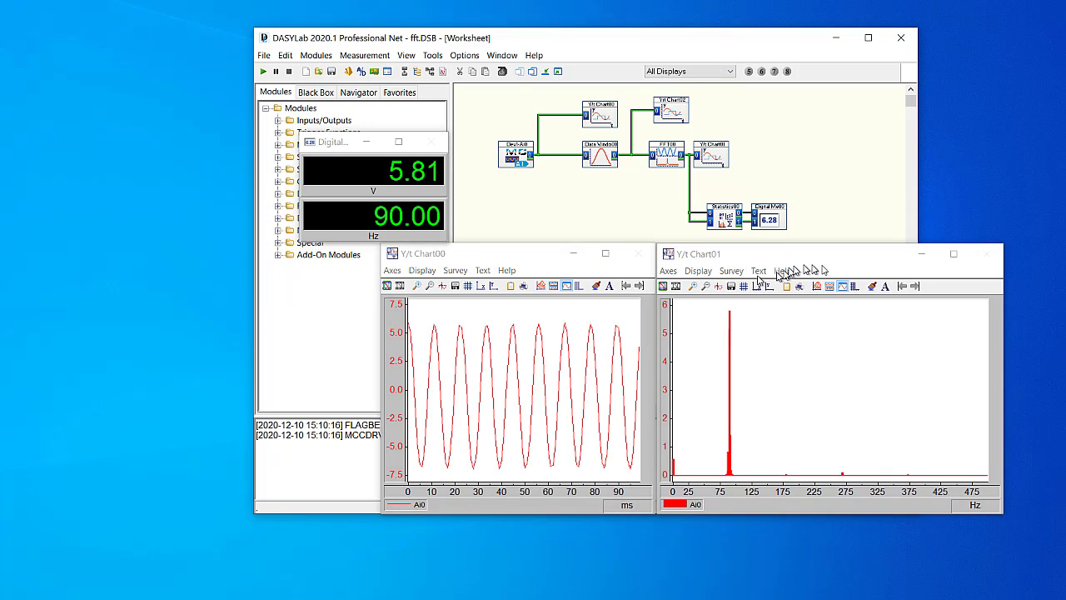
pyautogui.click(573, 253)
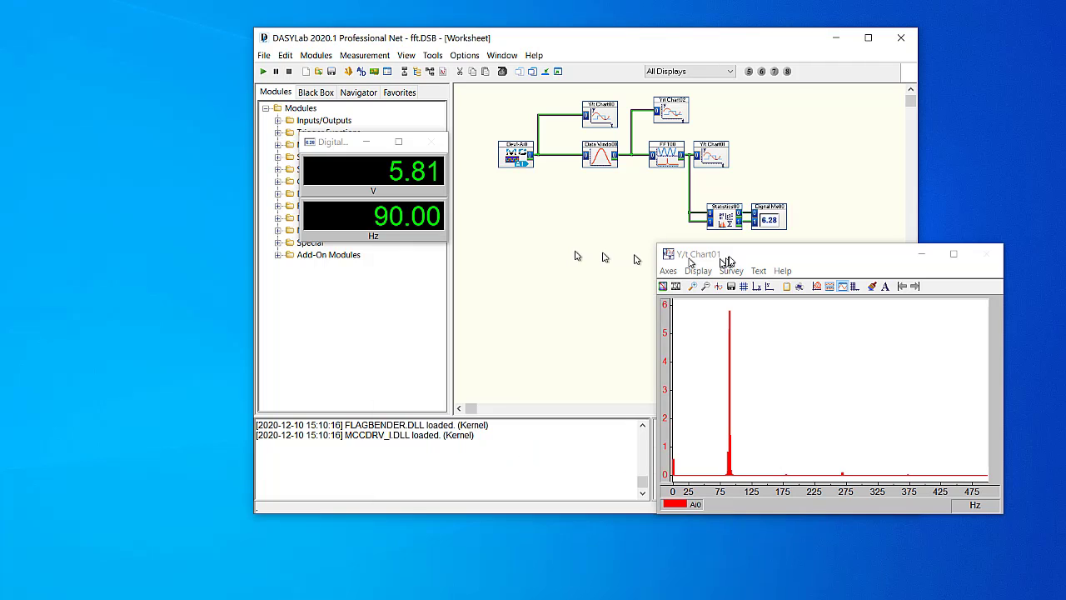
pyautogui.moveTo(774, 258); pyautogui.dragTo(657, 246)
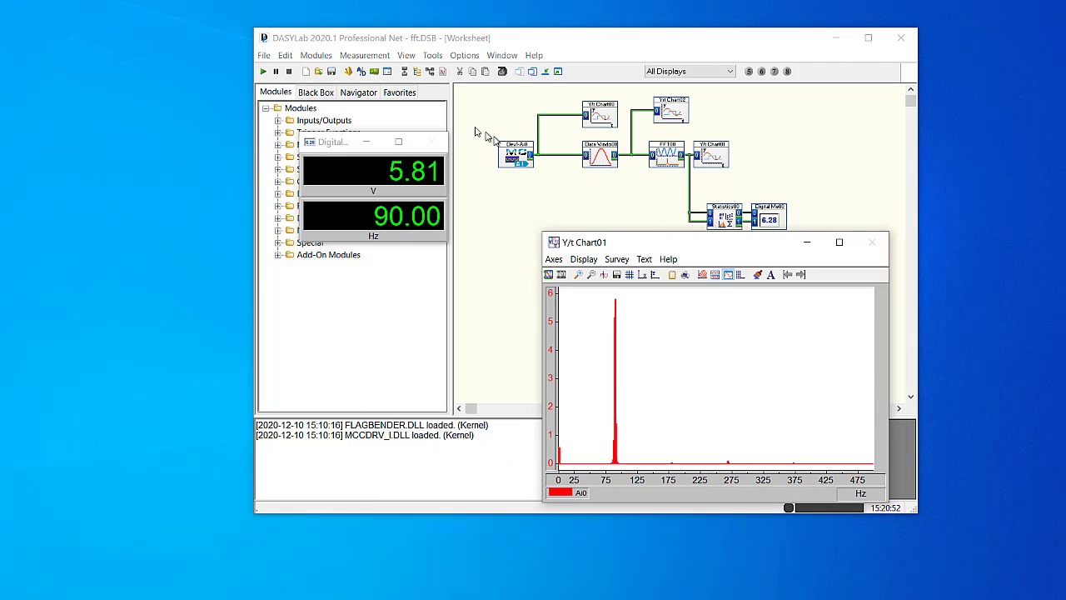
# Step: Save the layout with the digital meter and Y/t Chart01 as window arrangement number 3, named FFTs
pyautogui.click(407, 58)
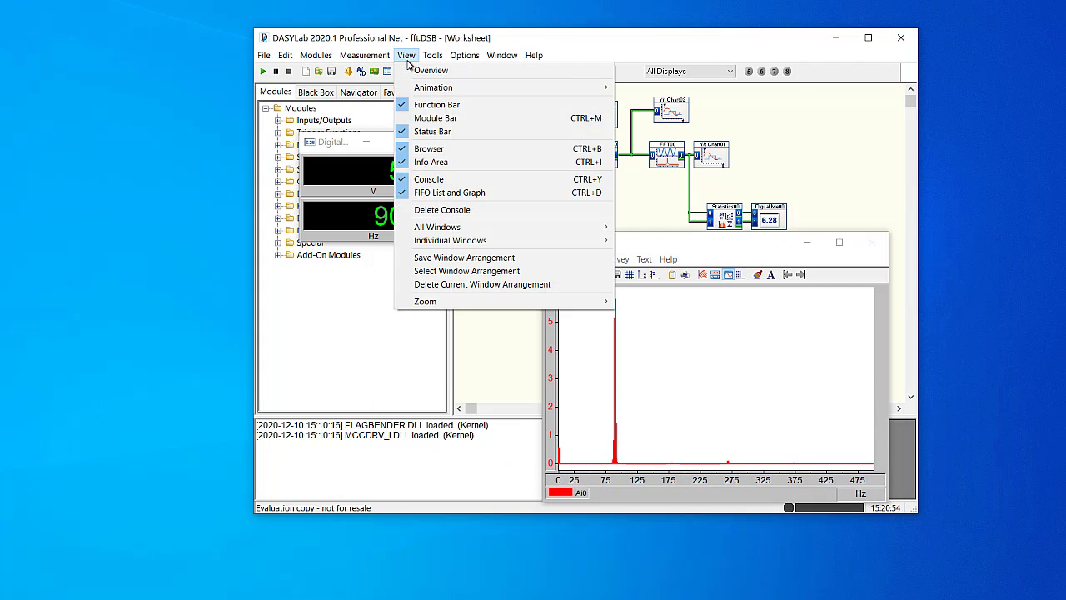
pyautogui.click(436, 258)
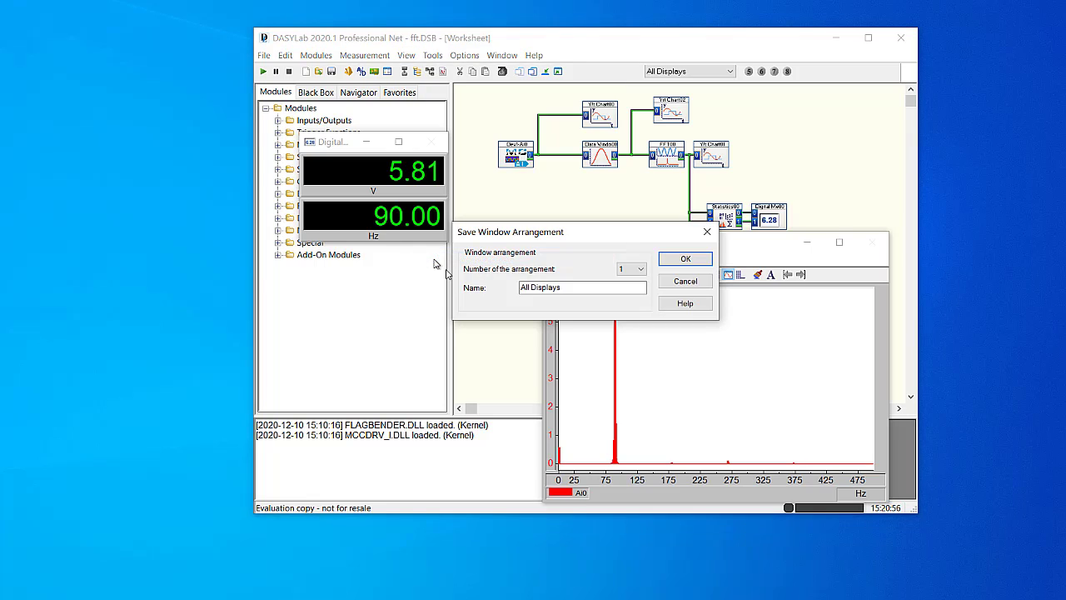
pyautogui.click(638, 270)
pyautogui.click(634, 303)
pyautogui.moveTo(642, 288); pyautogui.dragTo(471, 287)
pyautogui.write('FFTs')
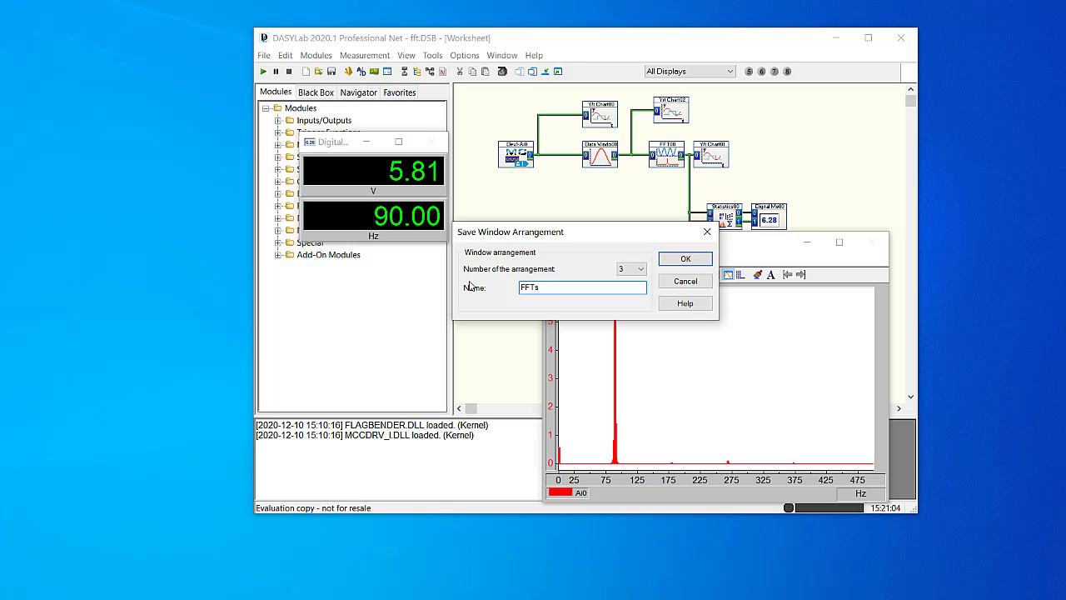
pyautogui.click(684, 259)
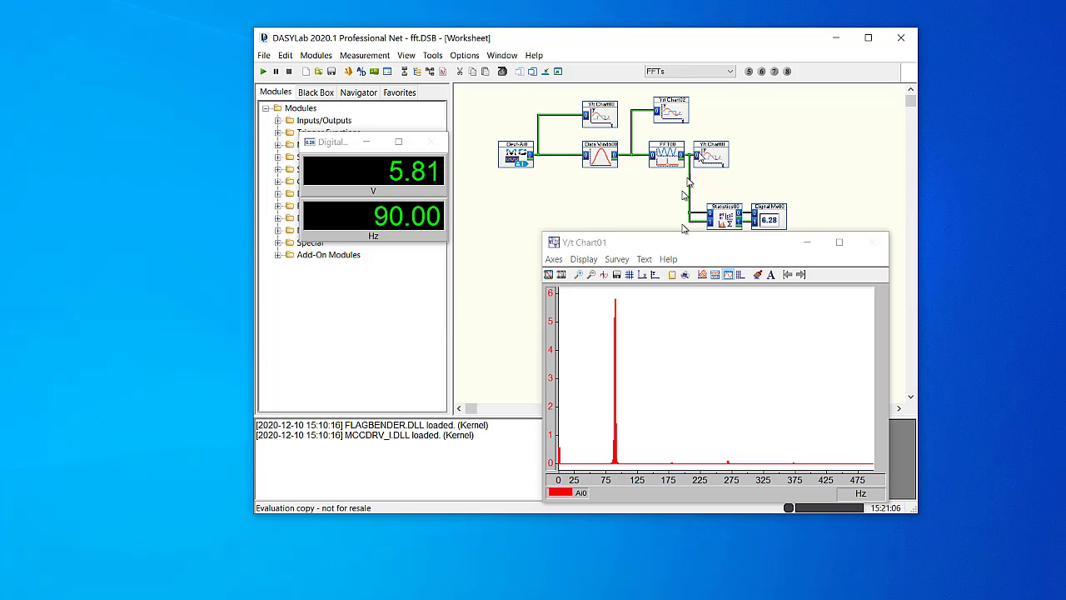
# Step: Compare the saved window arrangements by switching to All Displays, Worksheet only and back to FFTs
pyautogui.click(727, 72)
pyautogui.click(712, 81)
pyautogui.click(714, 72)
pyautogui.click(719, 90)
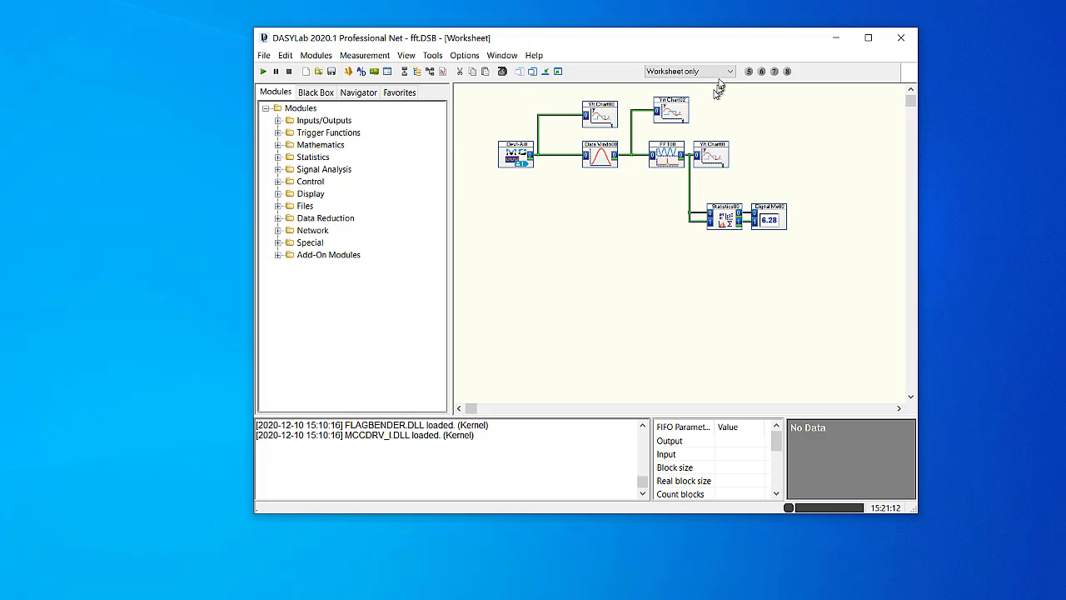
pyautogui.click(714, 74)
pyautogui.click(703, 103)
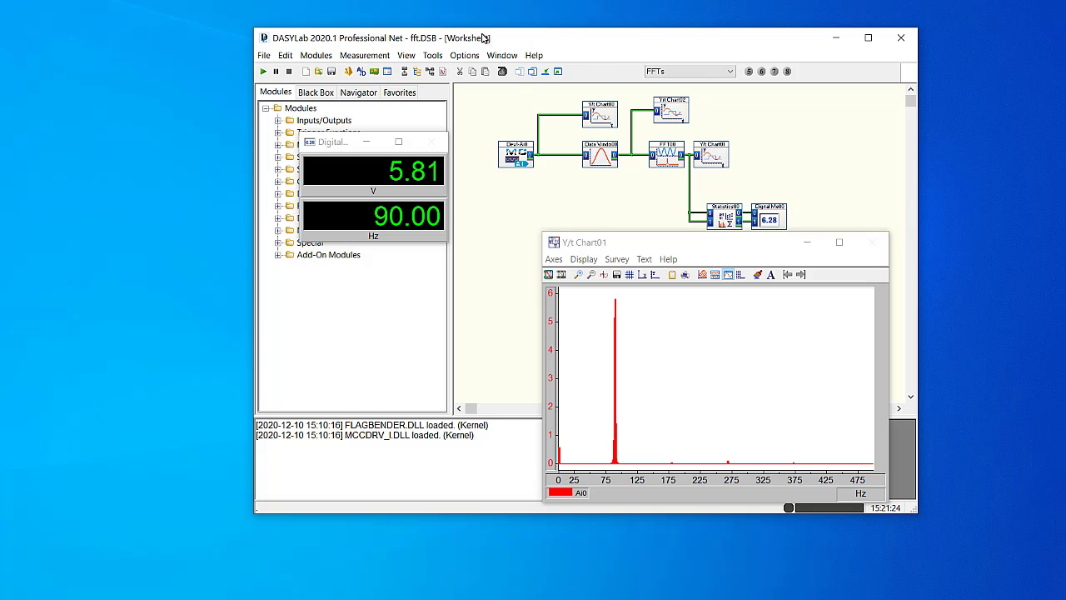
# Step: Turn off the option Switch to display when measurement starts in the global settings and close the dialog
pyautogui.click(464, 56)
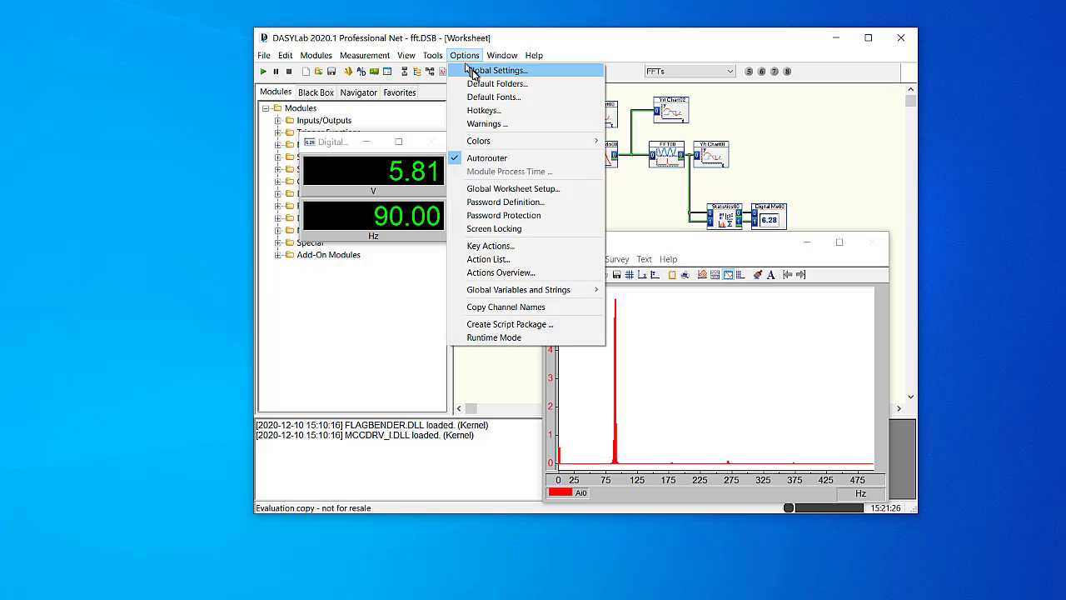
pyautogui.click(473, 71)
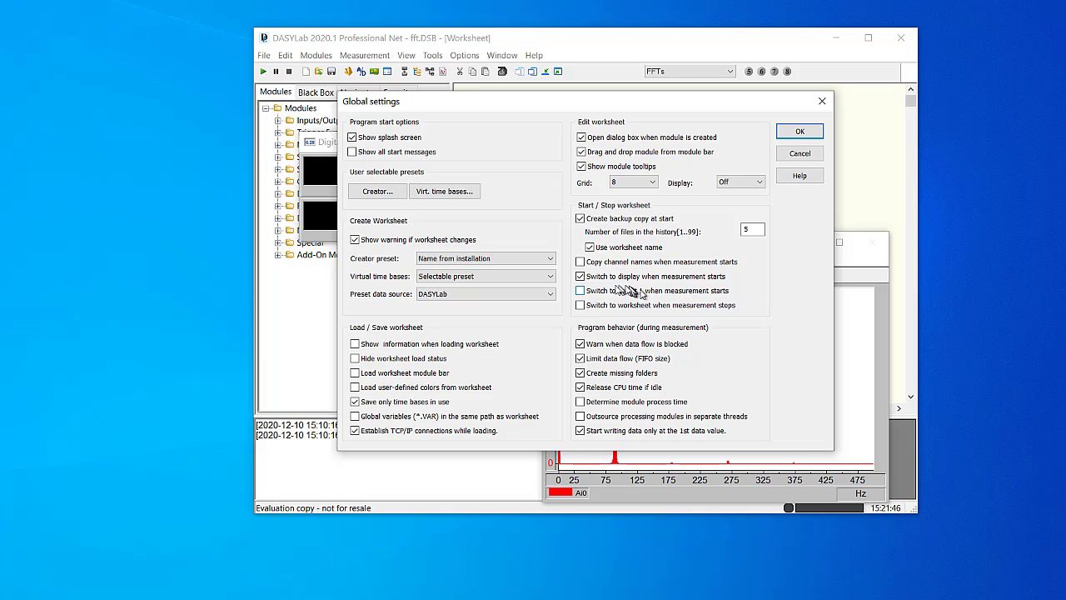
pyautogui.click(580, 278)
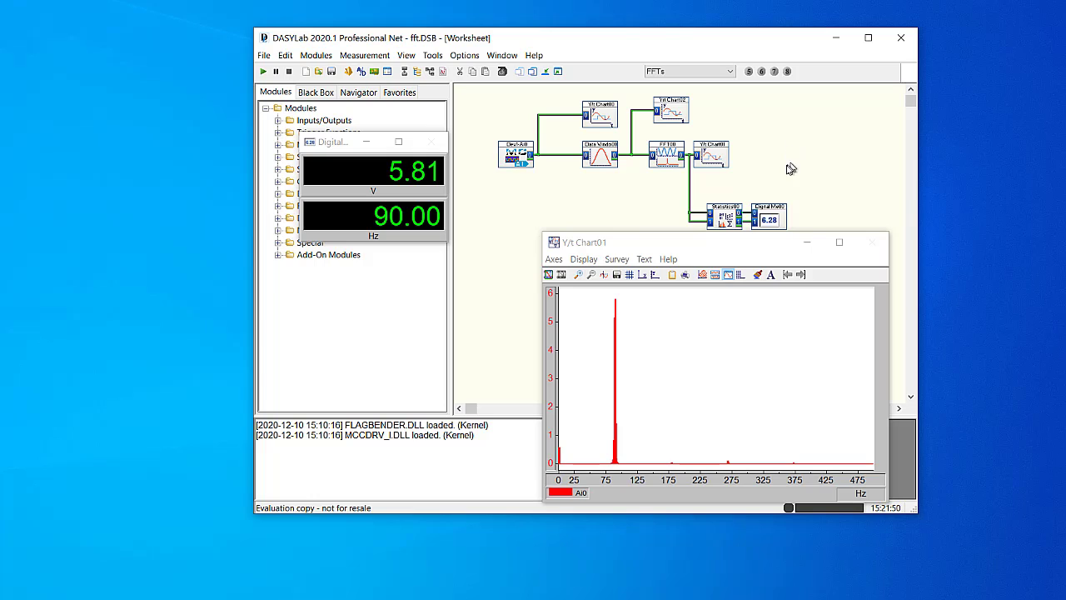
# Step: Switch the main window from the worksheet to the Display view and apply the Worksheet only window arrangement
pyautogui.click(409, 56)
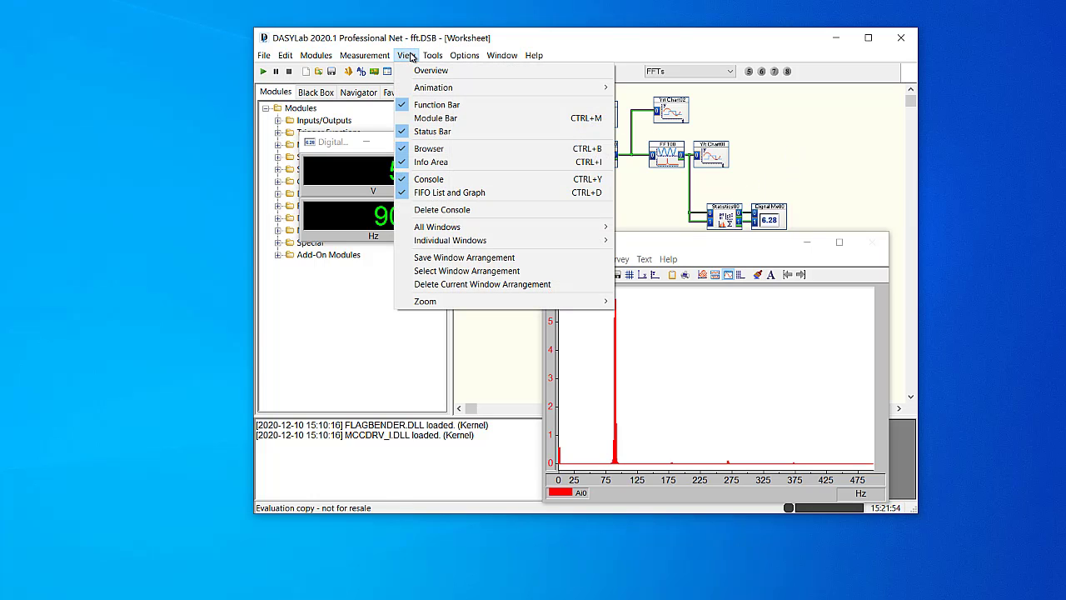
pyautogui.click(409, 56)
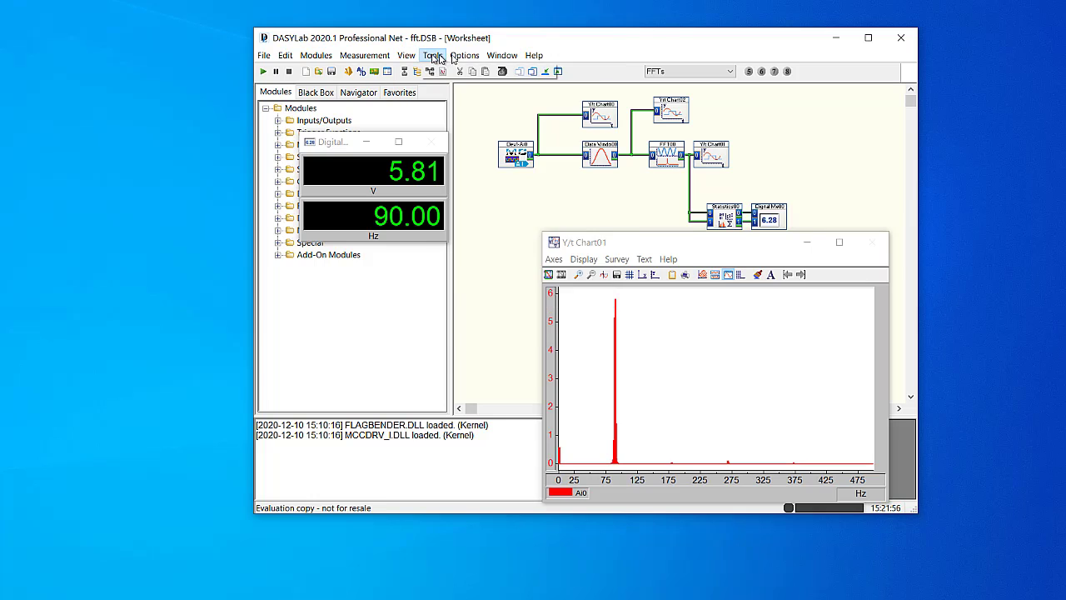
pyautogui.click(502, 55)
pyautogui.click(522, 101)
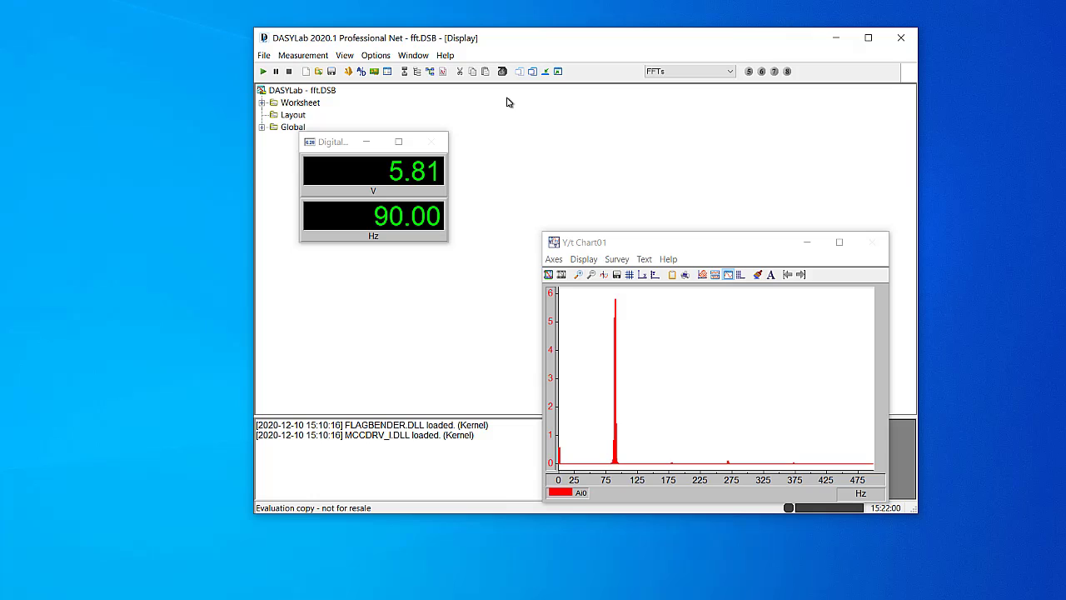
pyautogui.click(666, 73)
pyautogui.click(666, 93)
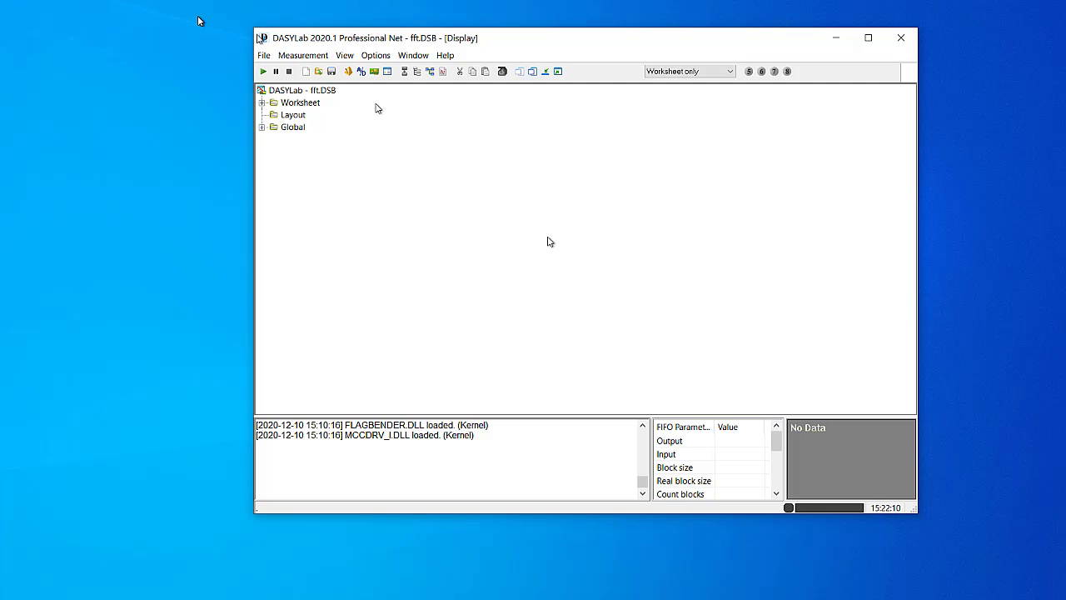
# Step: Review the entries of the Worksheet, Layout and Global groups in the display tree and collapse Global again
pyautogui.click(261, 102)
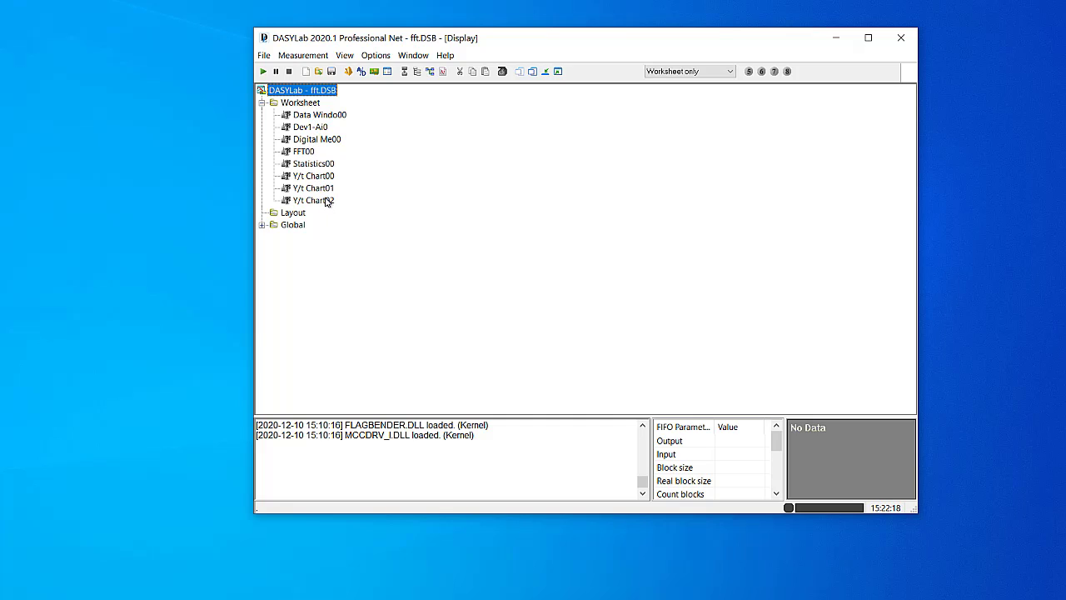
pyautogui.click(295, 215)
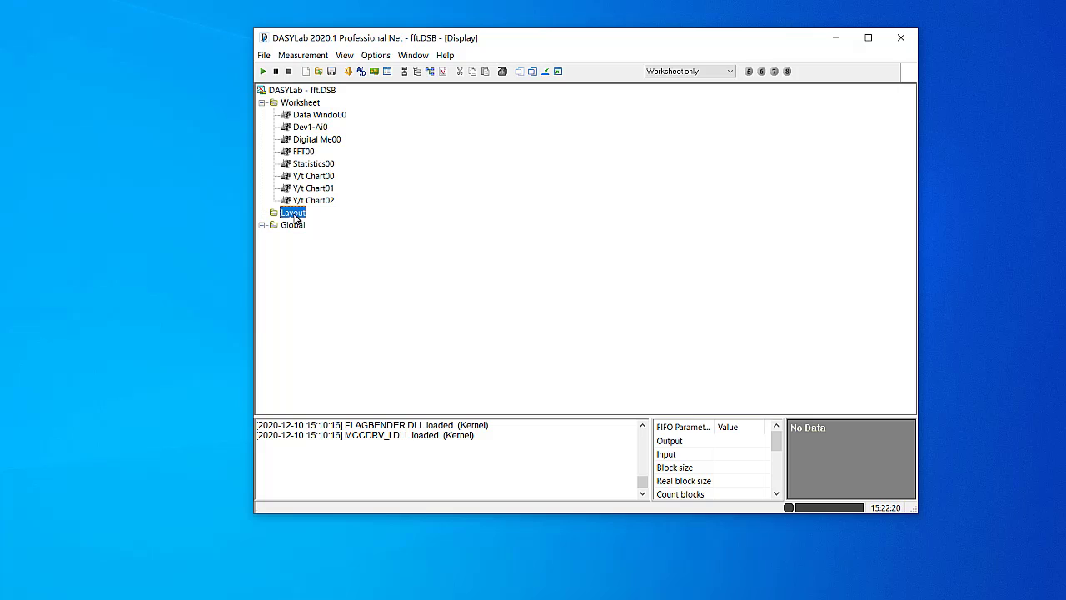
pyautogui.click(261, 226)
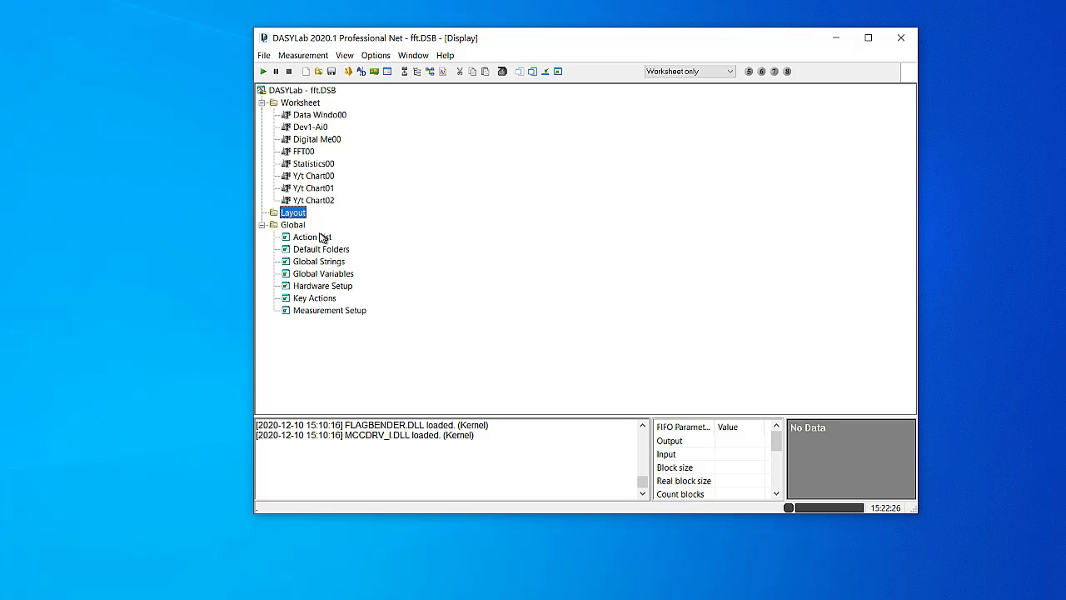
pyautogui.click(263, 225)
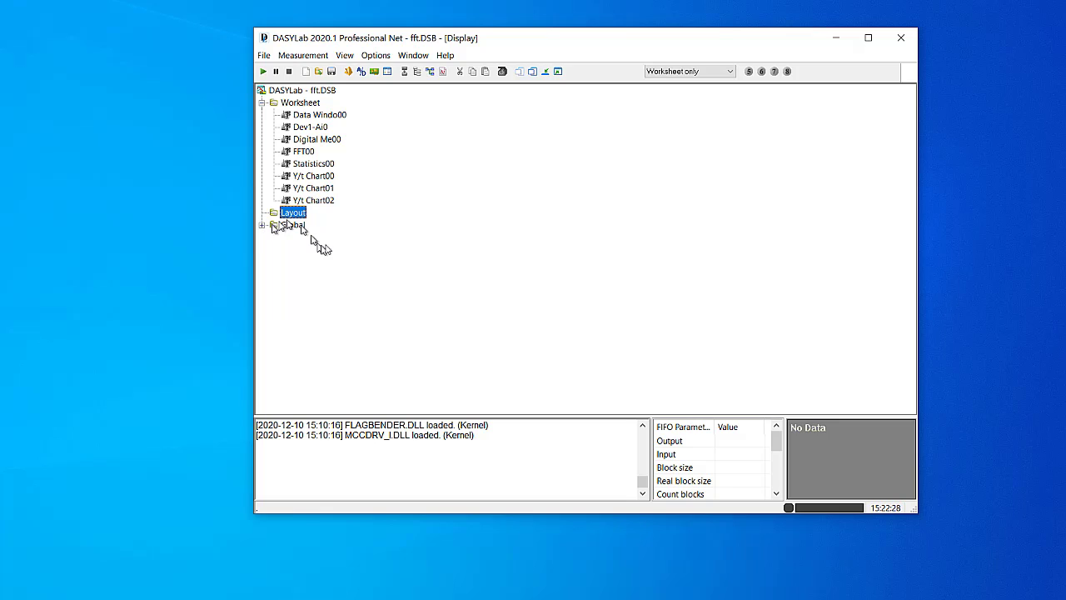
# Step: In the display settings, set the background to display a bitmap with the Stretched option
pyautogui.rightClick(438, 162)
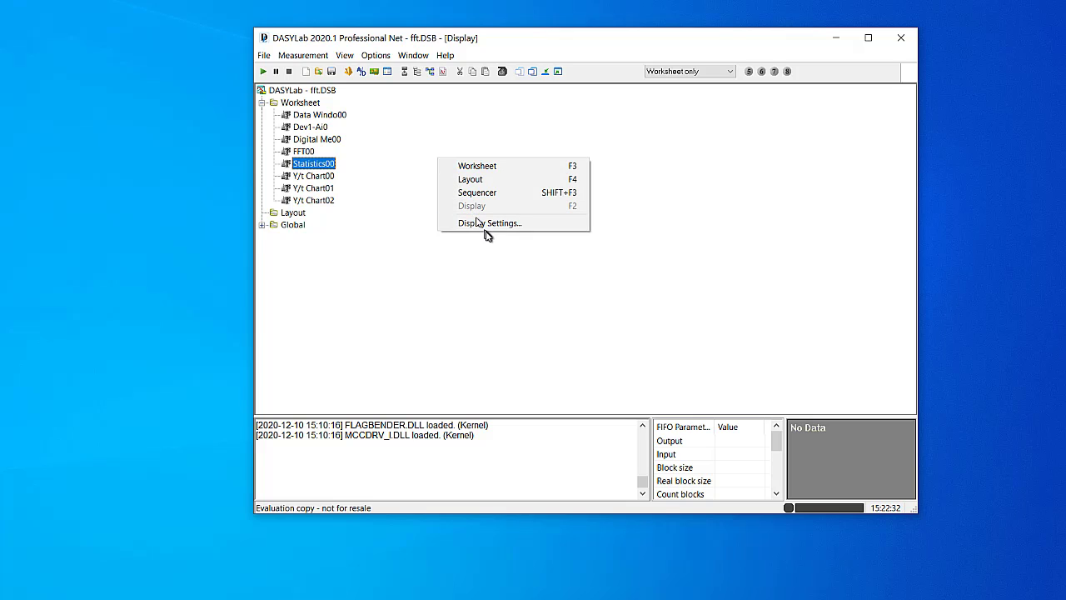
pyautogui.click(488, 223)
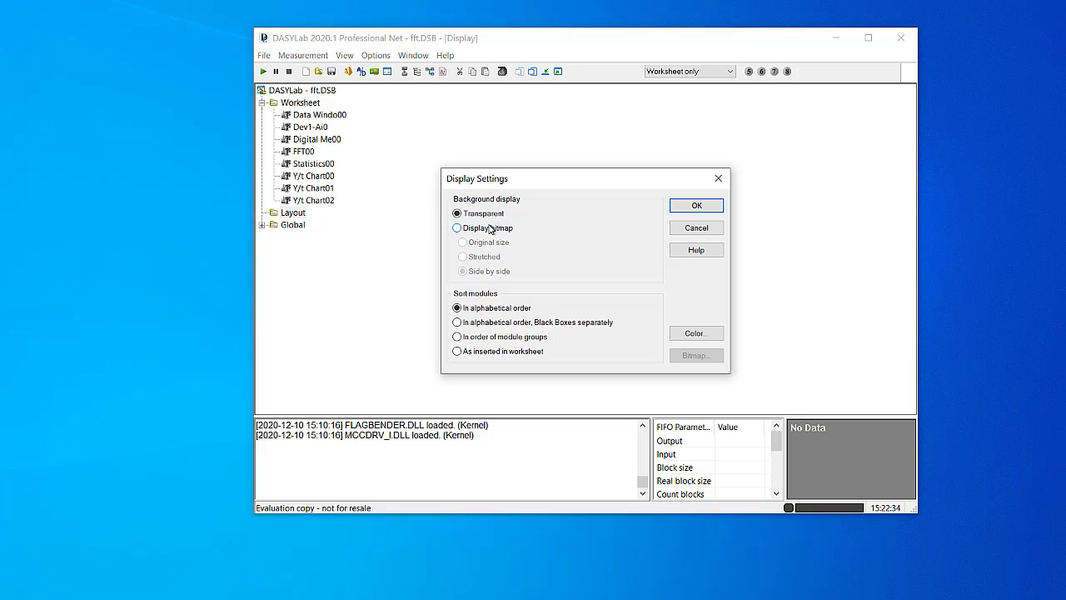
pyautogui.click(473, 230)
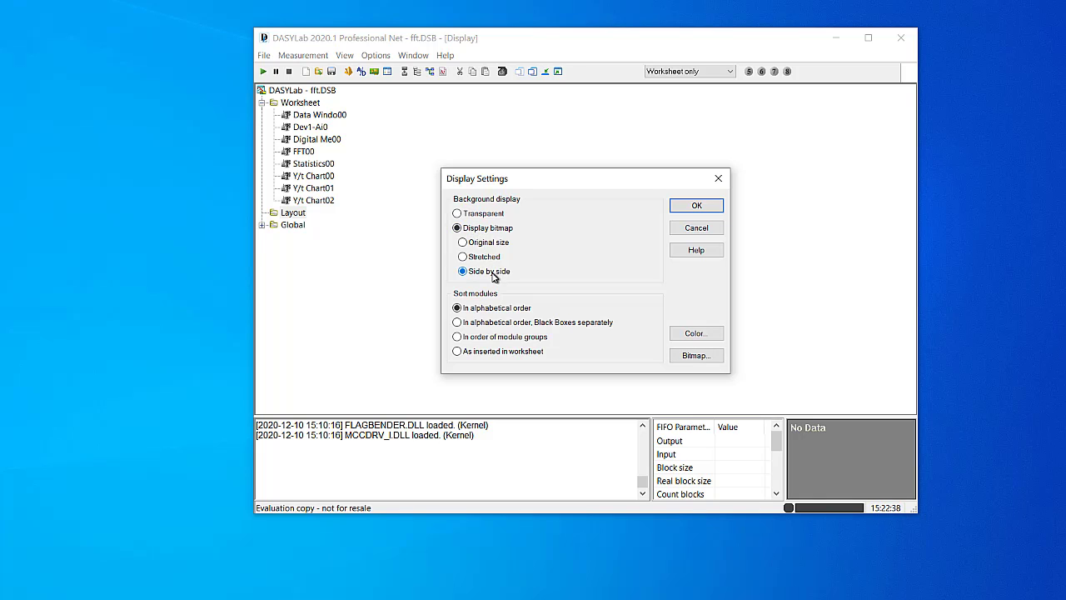
pyautogui.click(492, 258)
# Step: Browse the BMP, PNG and JPEG image files, choose dam.jpg as the display background and apply the settings
pyautogui.click(711, 356)
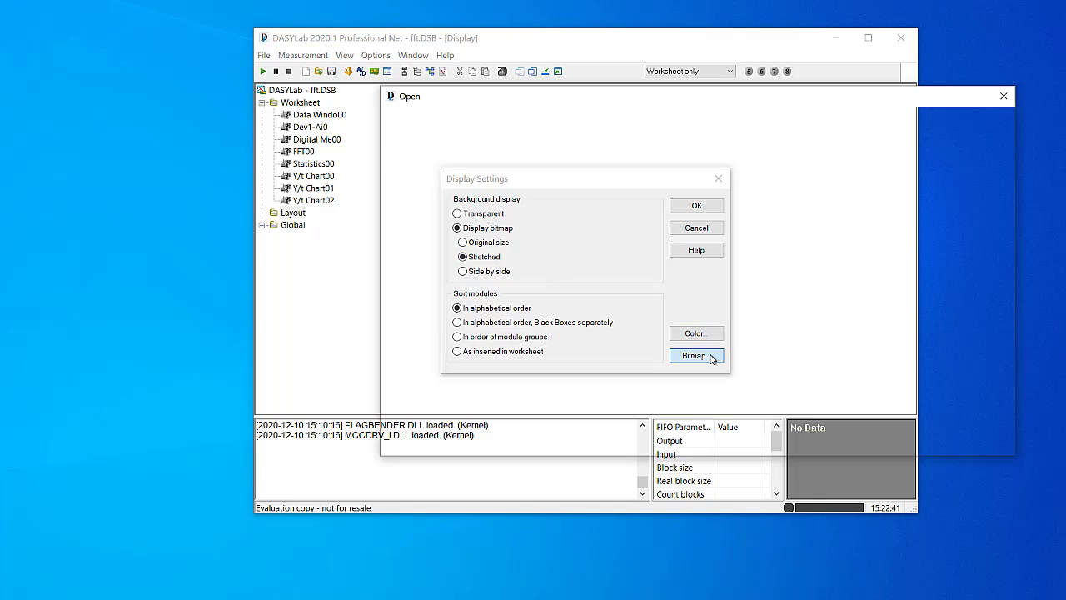
pyautogui.click(792, 231)
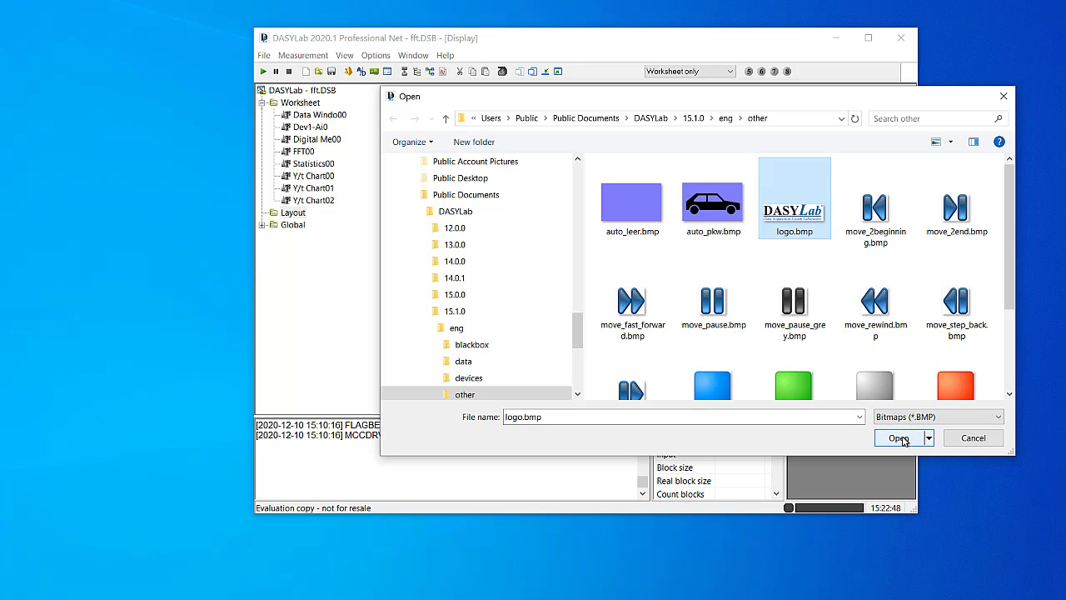
pyautogui.click(887, 417)
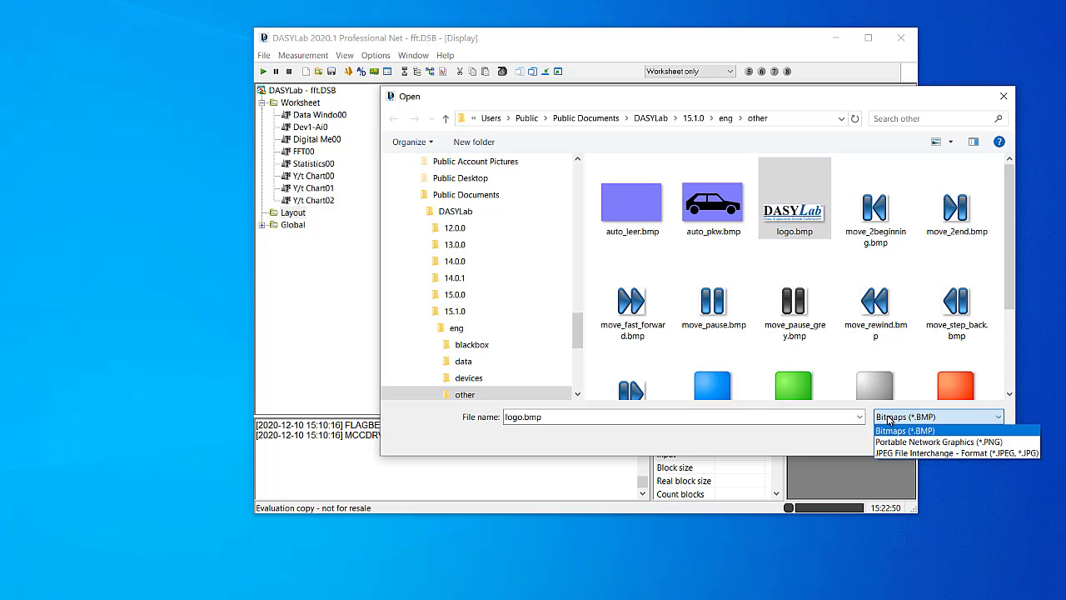
pyautogui.click(908, 441)
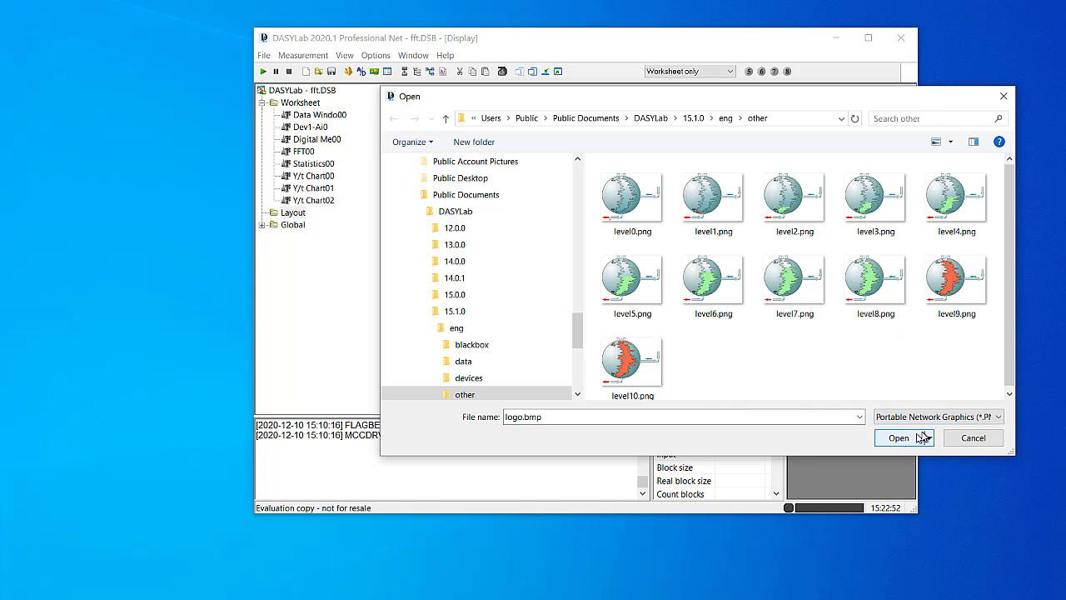
pyautogui.click(923, 416)
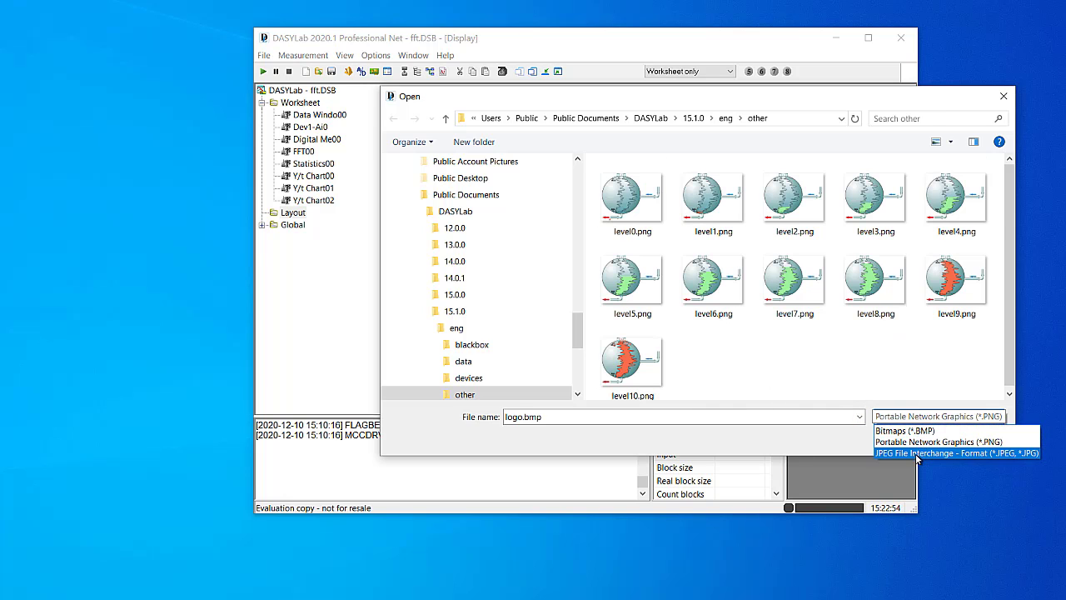
pyautogui.click(917, 453)
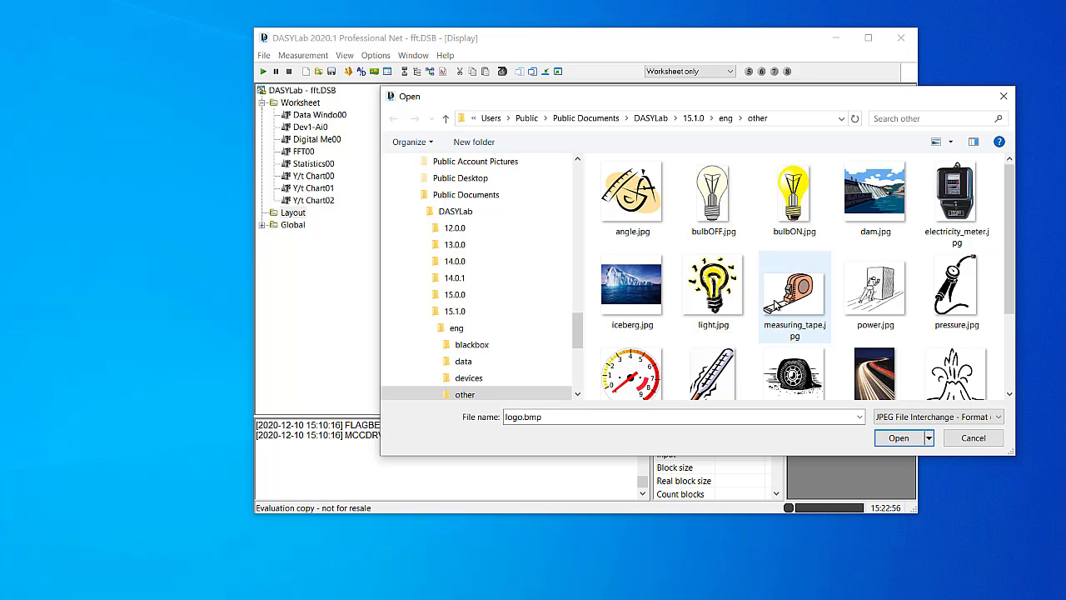
pyautogui.click(888, 204)
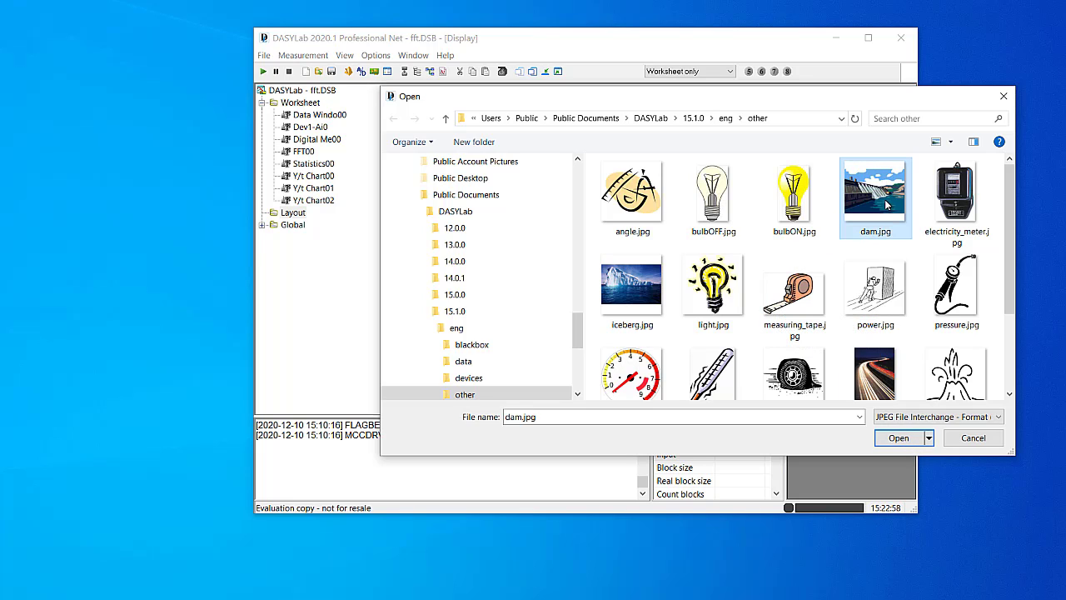
pyautogui.click(898, 438)
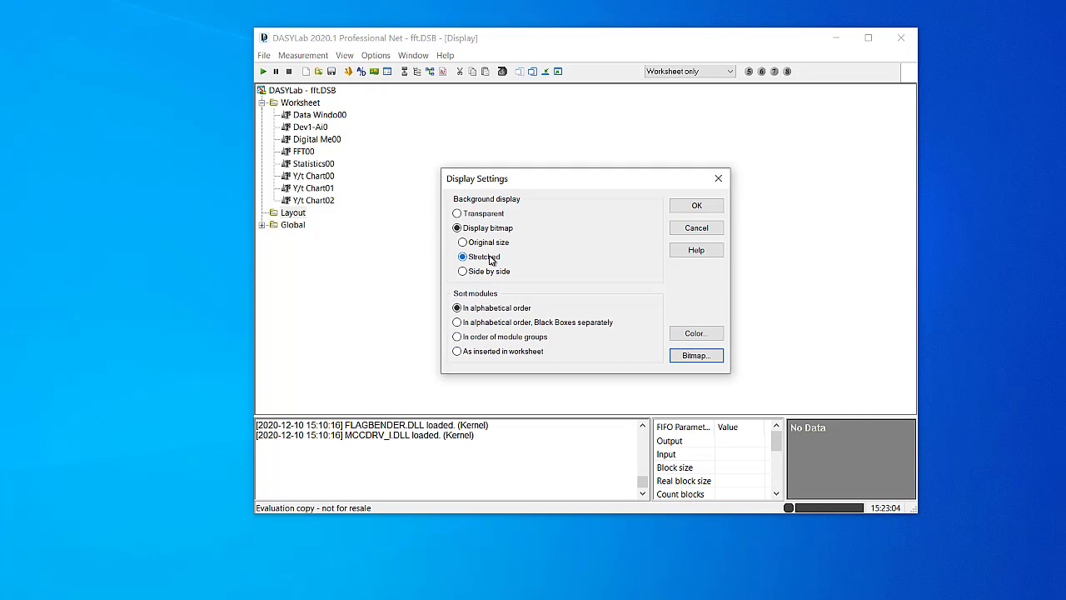
pyautogui.click(697, 207)
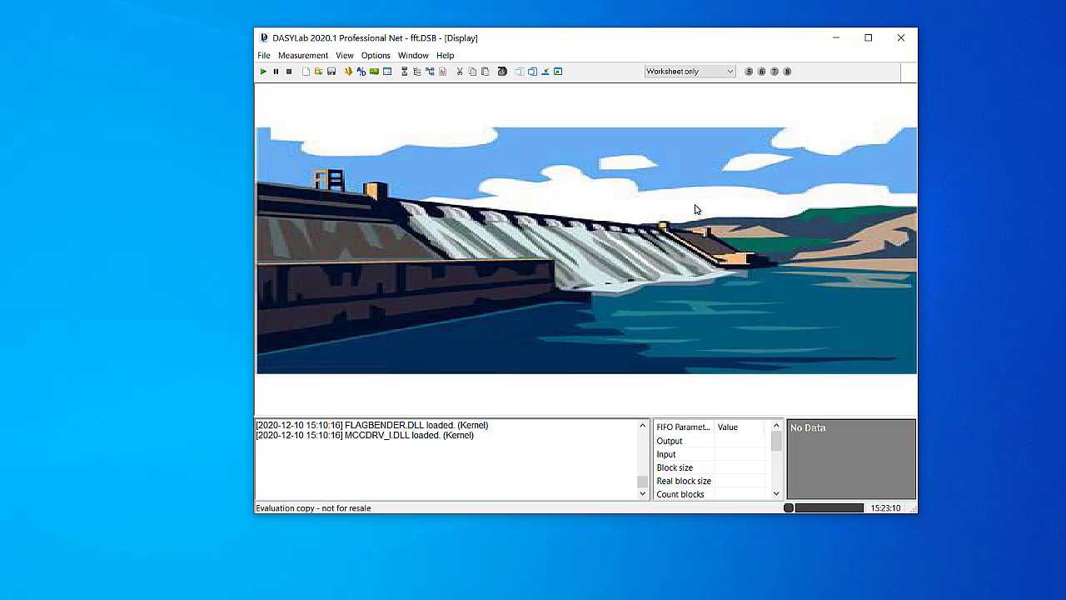
# Step: View the new background with the All Displays arrangement and return to Worksheet only
pyautogui.click(666, 68)
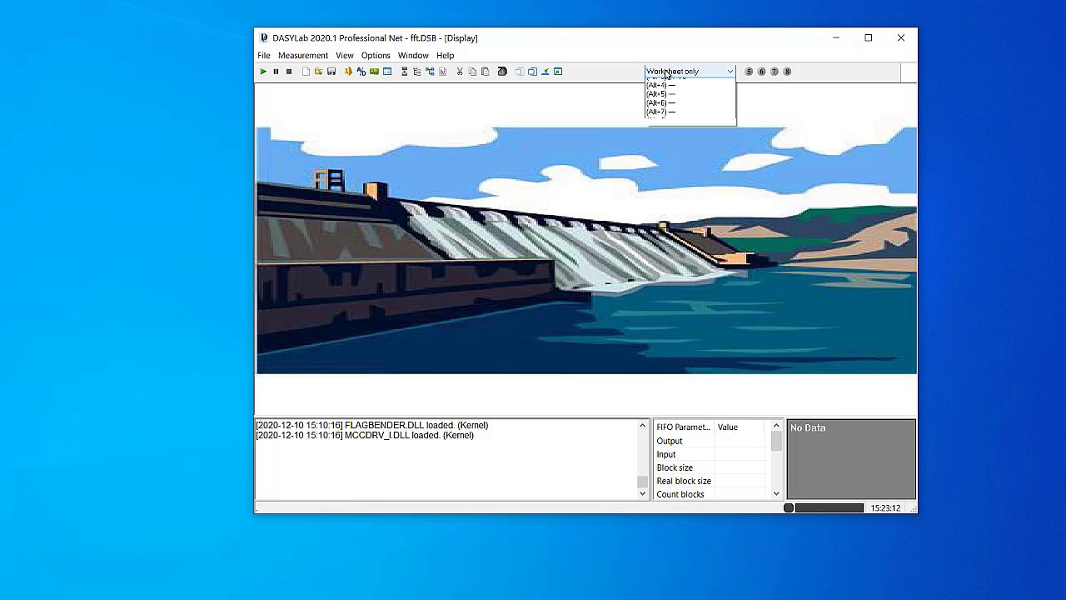
pyautogui.click(666, 85)
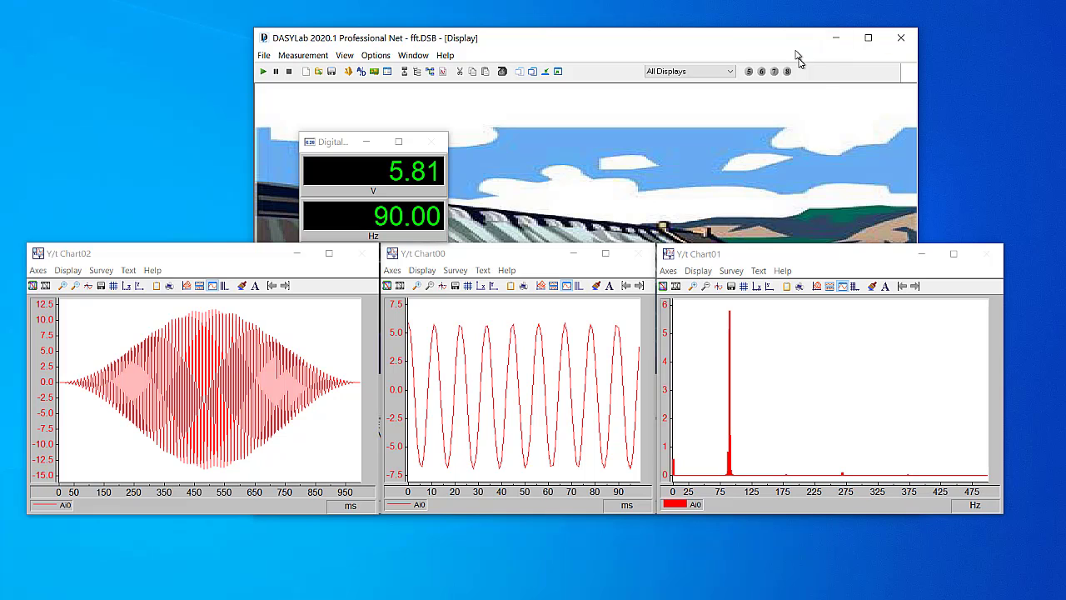
pyautogui.click(663, 72)
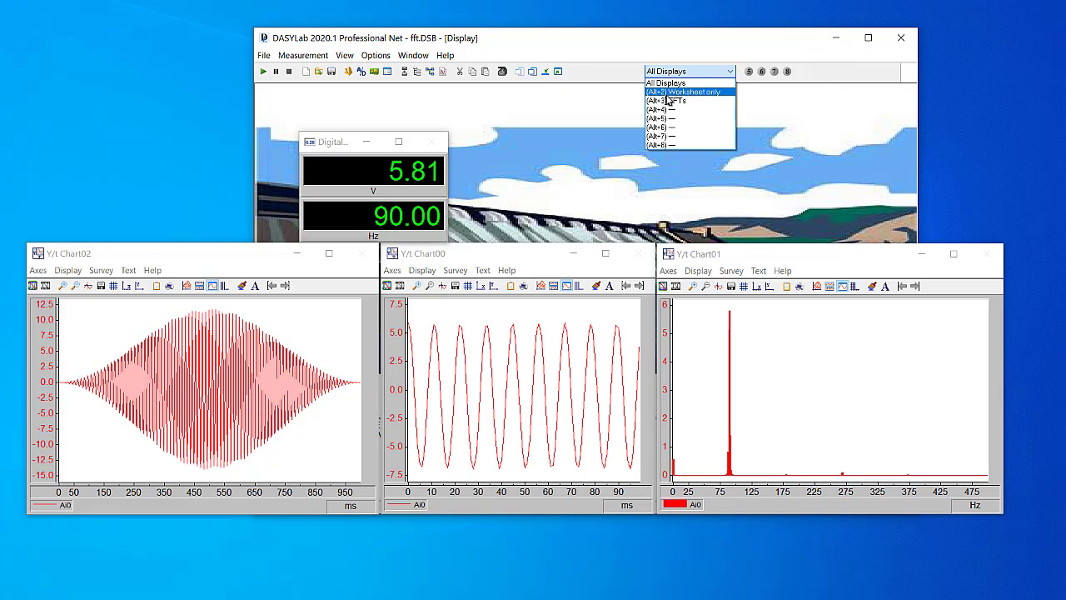
pyautogui.click(671, 92)
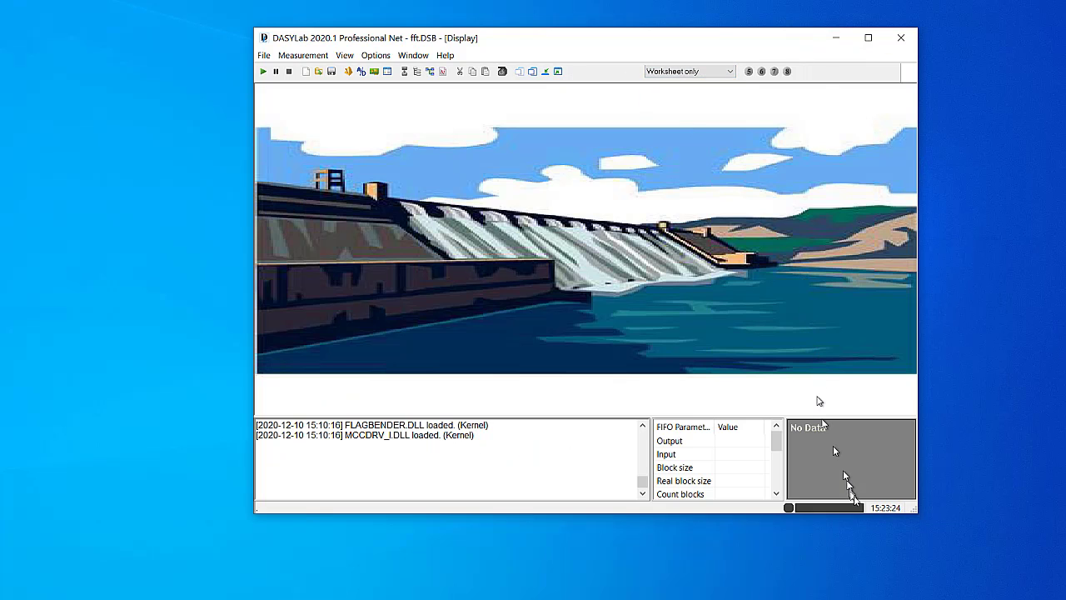
# Step: Shrink the main window, hide the info area, and widen the window until the arrangement list fits
pyautogui.moveTo(916, 511); pyautogui.dragTo(524, 247)
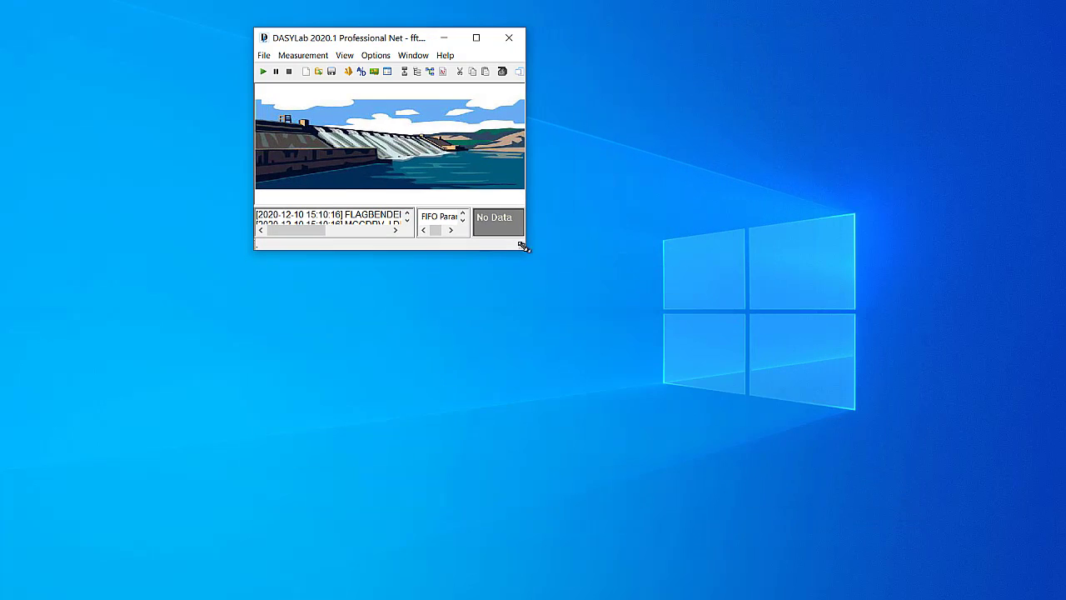
pyautogui.click(345, 56)
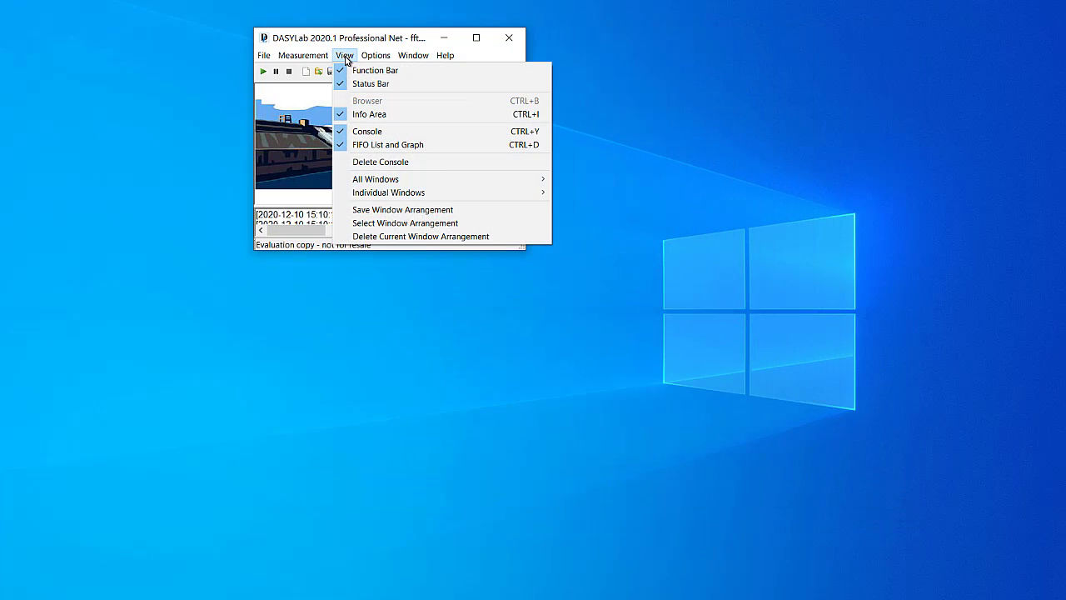
pyautogui.click(367, 115)
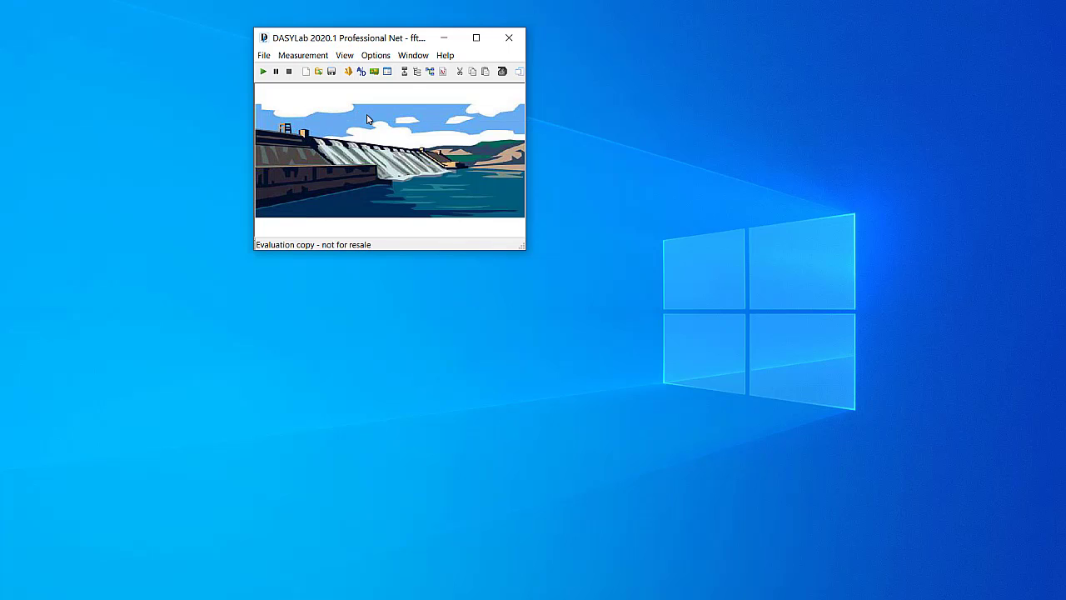
pyautogui.moveTo(528, 83); pyautogui.dragTo(723, 83)
# Step: Apply the All Displays arrangement and resize the digital meter window so that it is larger over the background image
pyautogui.click(677, 73)
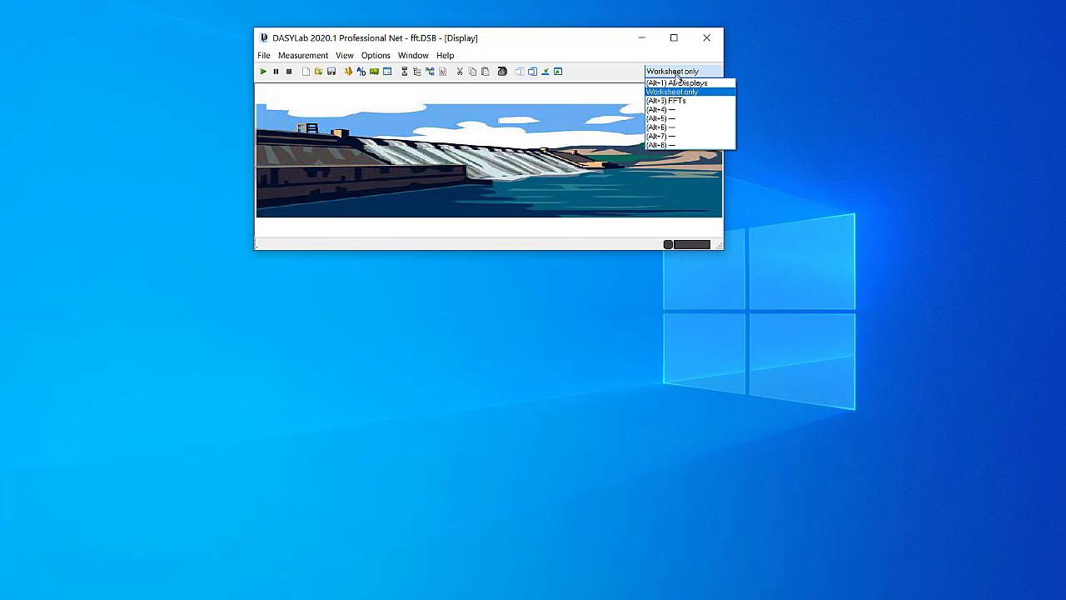
pyautogui.click(683, 89)
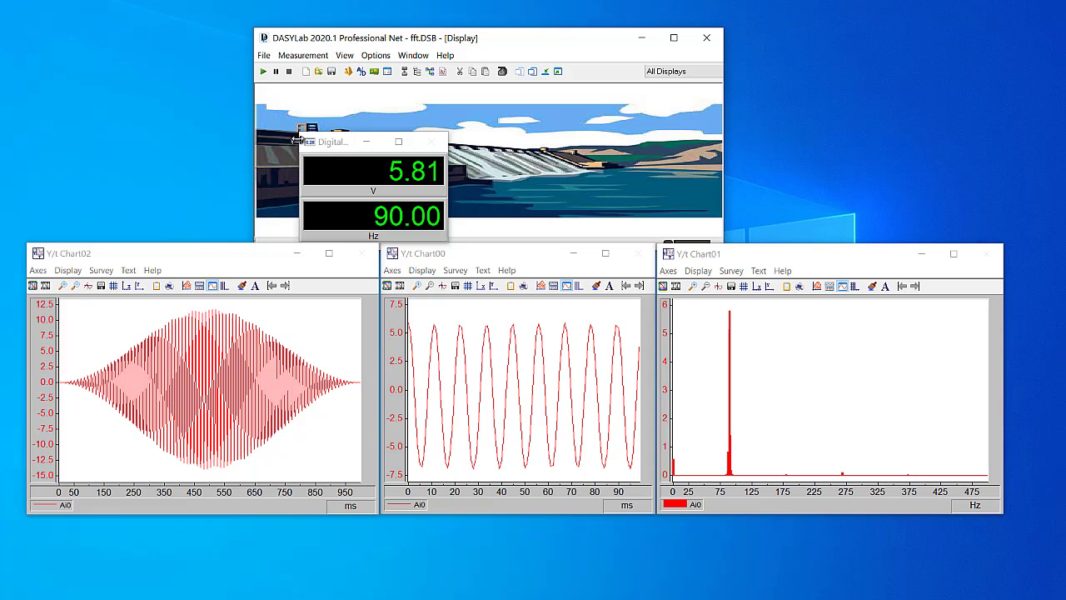
pyautogui.moveTo(300, 130); pyautogui.dragTo(328, 189)
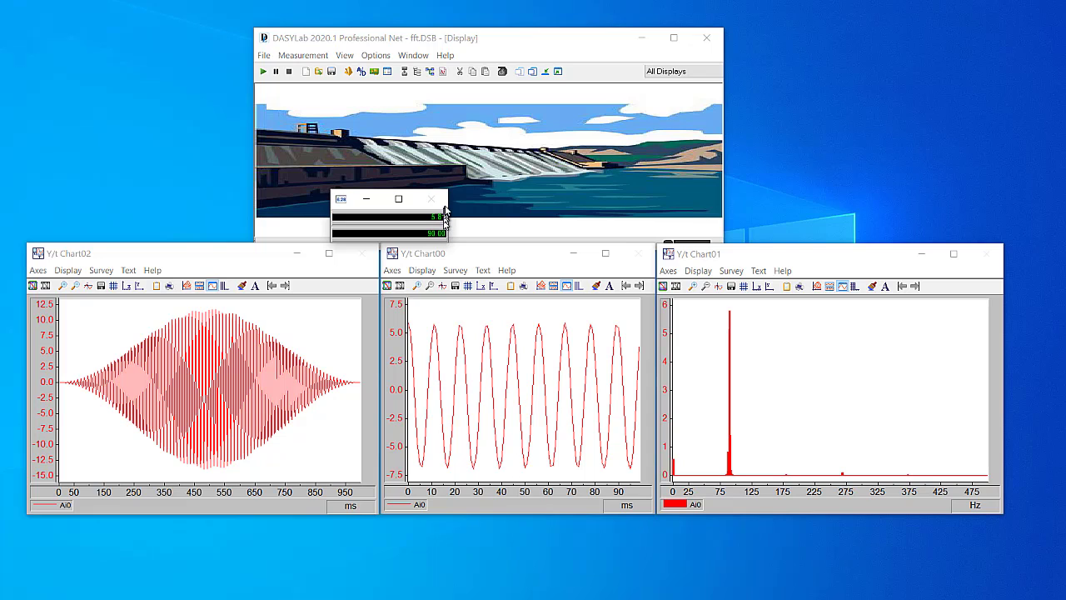
pyautogui.moveTo(338, 191); pyautogui.dragTo(257, 117)
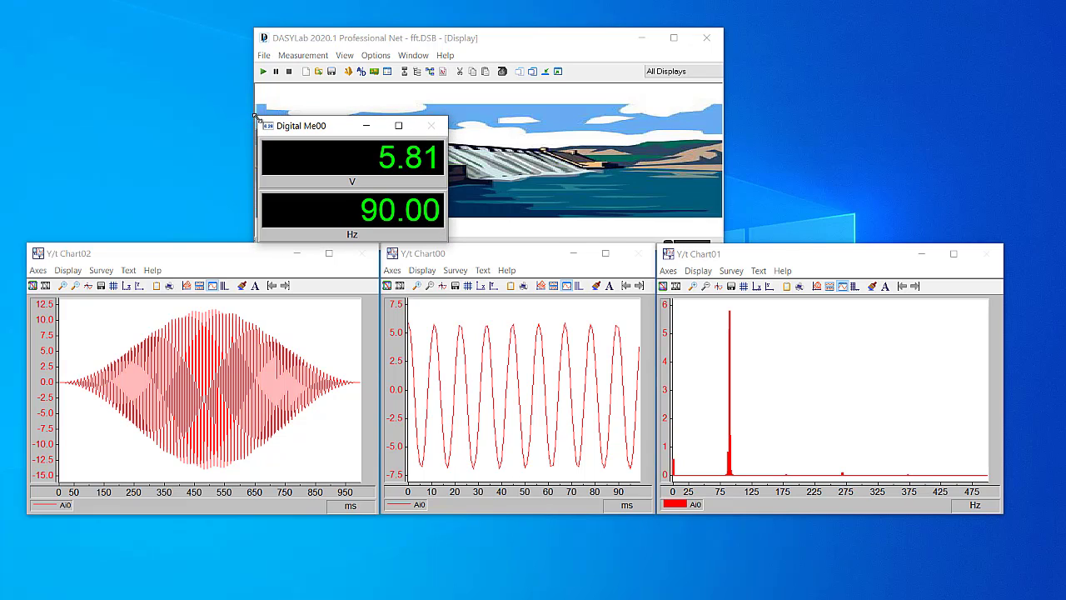
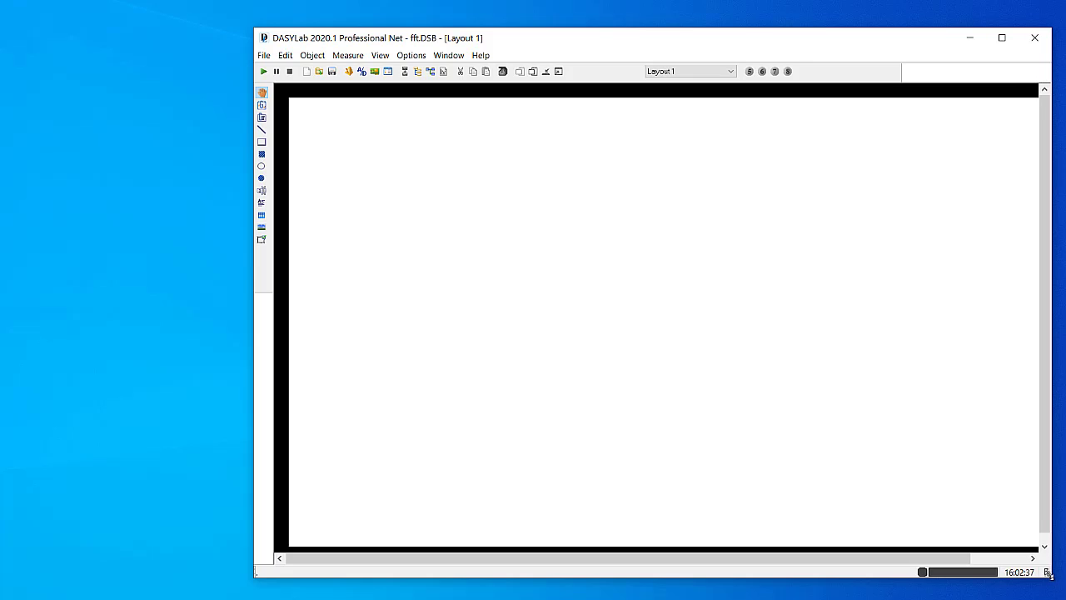
# Step: Maximize the layout window, name the layout page Displays in its page setup, and review the page format and default monitor settings
pyautogui.moveTo(587, 39); pyautogui.dragTo(479, 5)
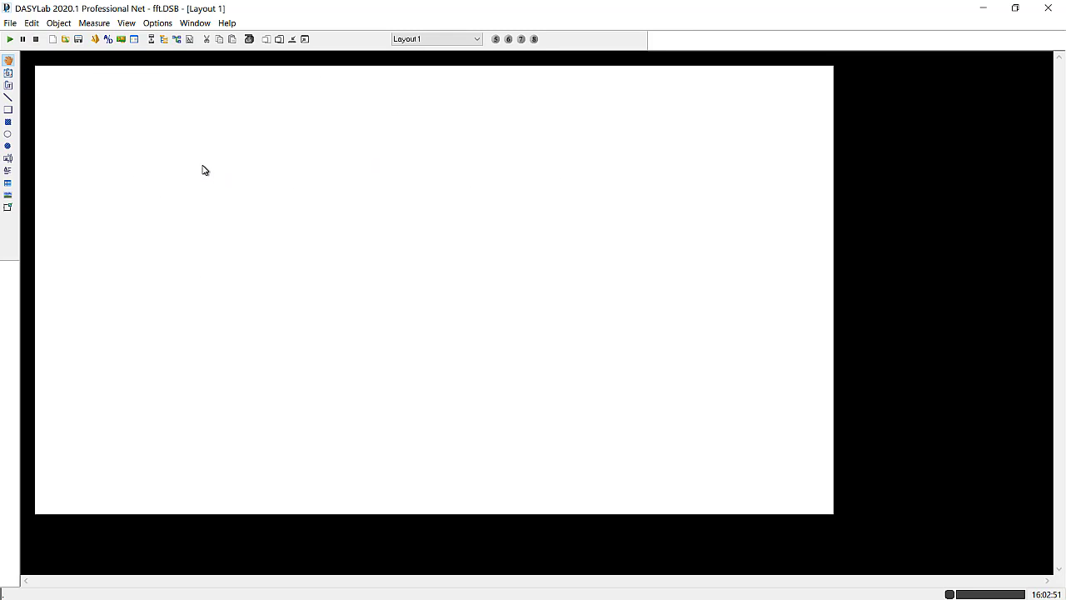
pyautogui.rightClick(249, 152)
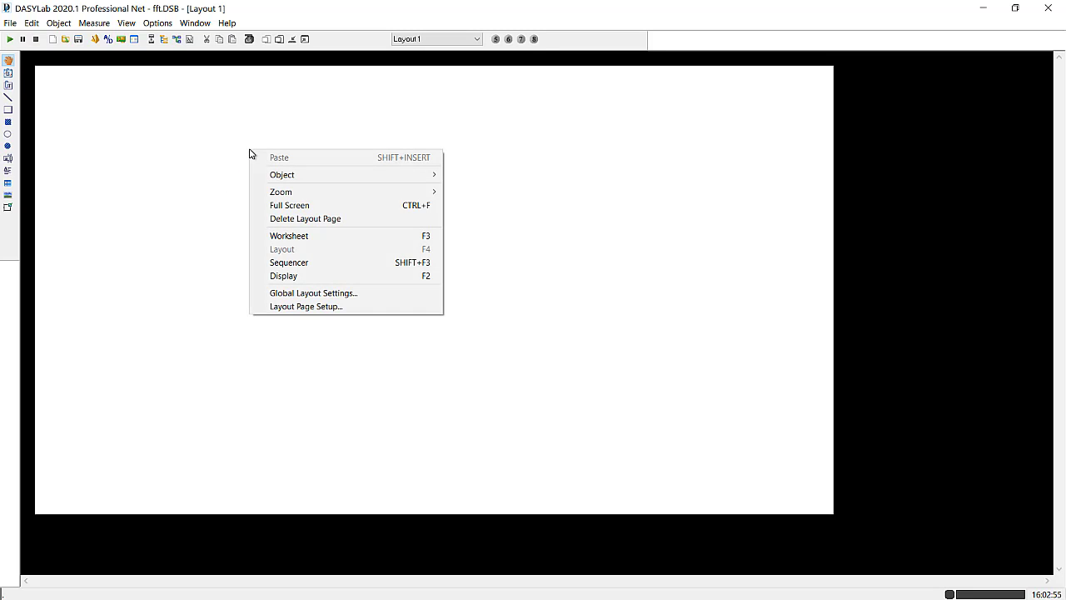
pyautogui.click(297, 308)
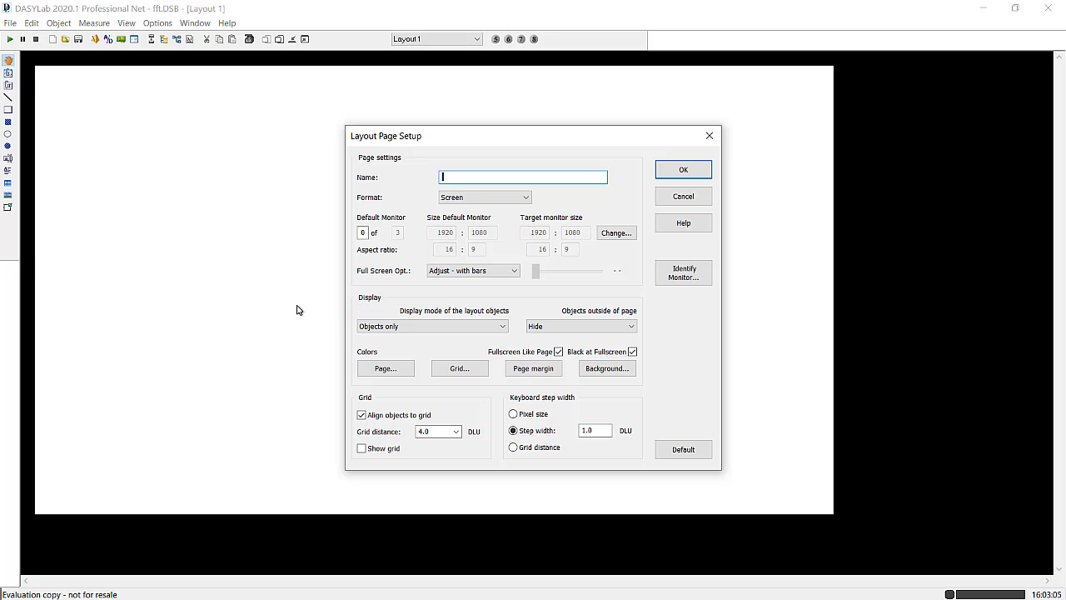
pyautogui.write('Displays')
pyautogui.click(509, 200)
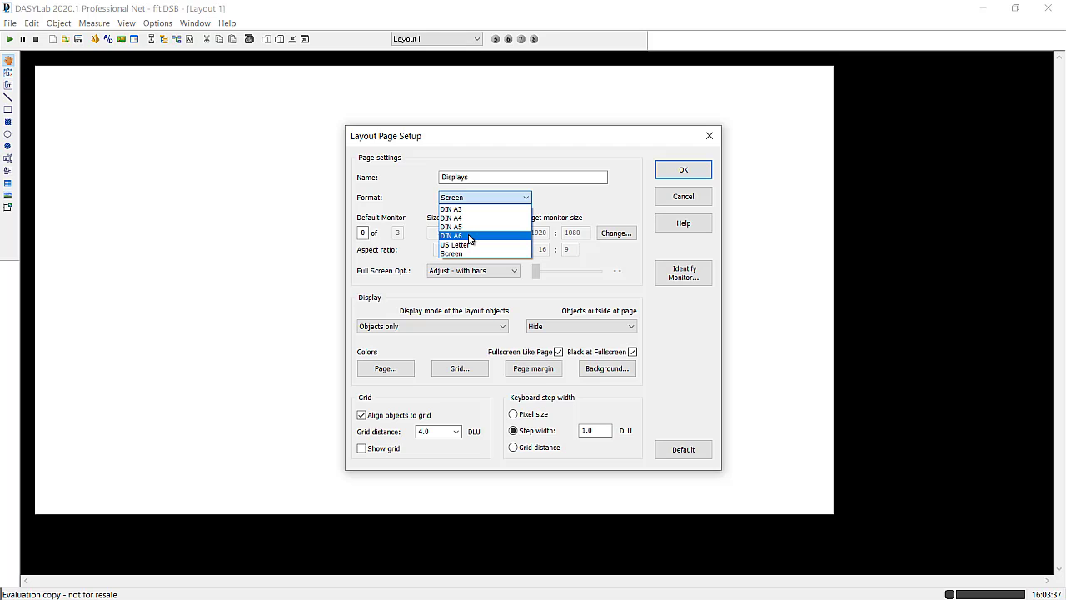
pyautogui.click(461, 145)
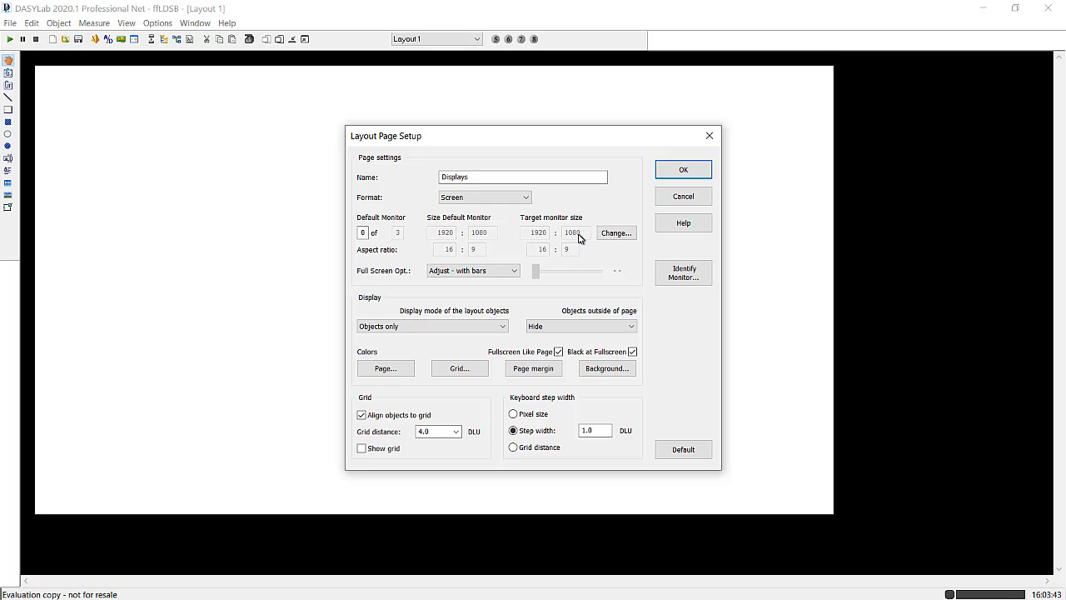
pyautogui.click(371, 234)
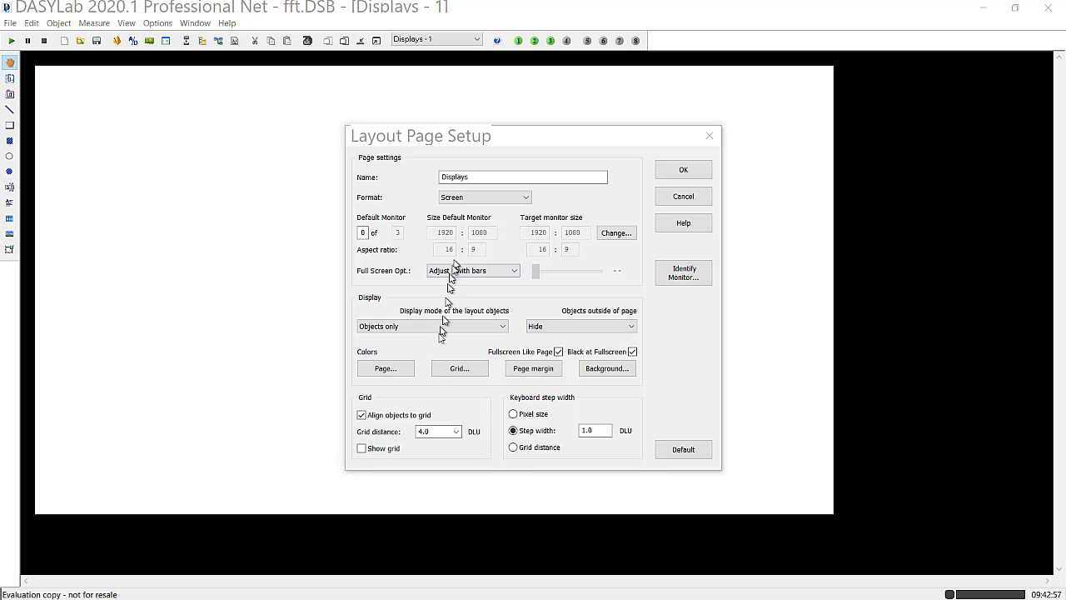
# Step: Change the layout page color to light gray and apply the page setup
pyautogui.click(382, 371)
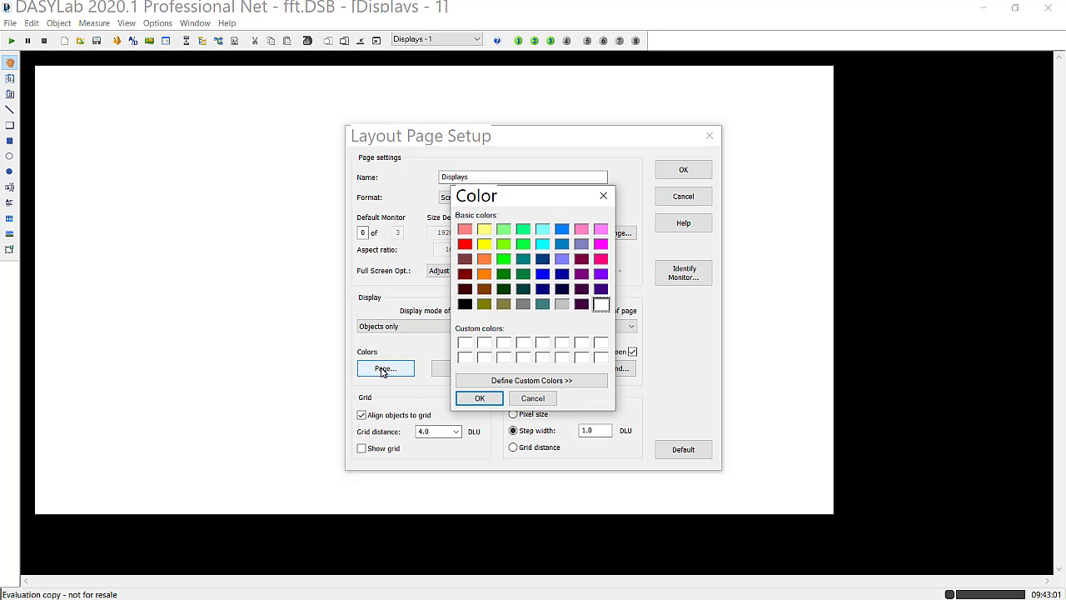
pyautogui.click(562, 305)
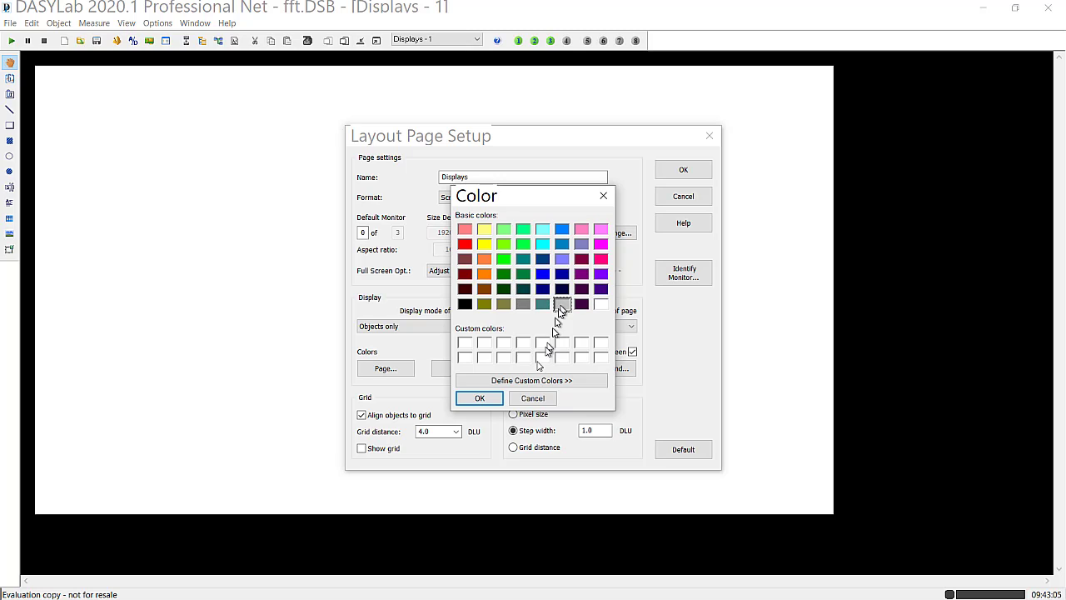
pyautogui.click(494, 404)
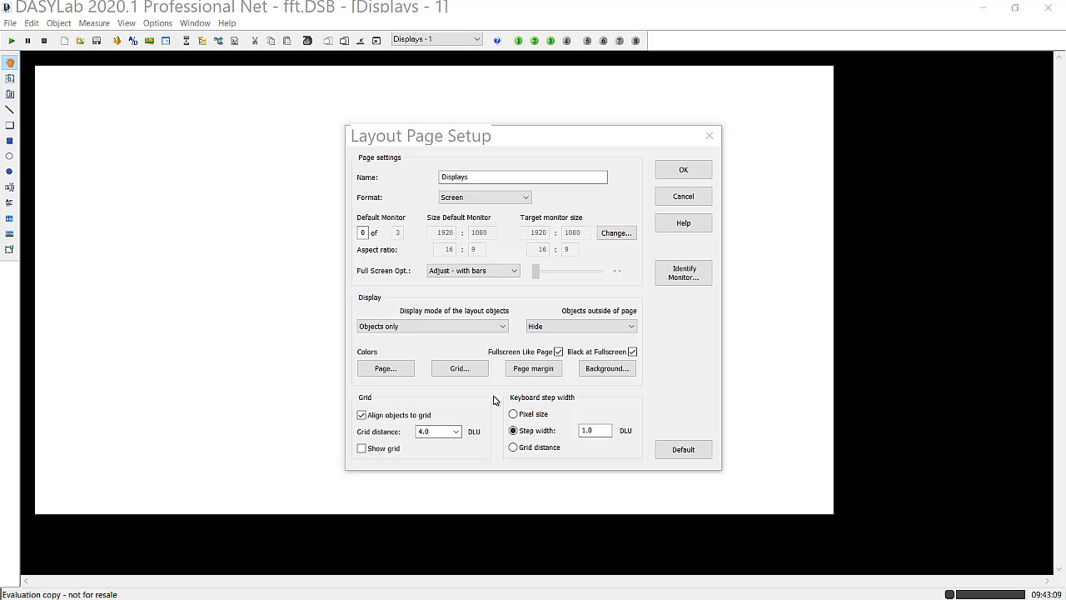
pyautogui.click(683, 171)
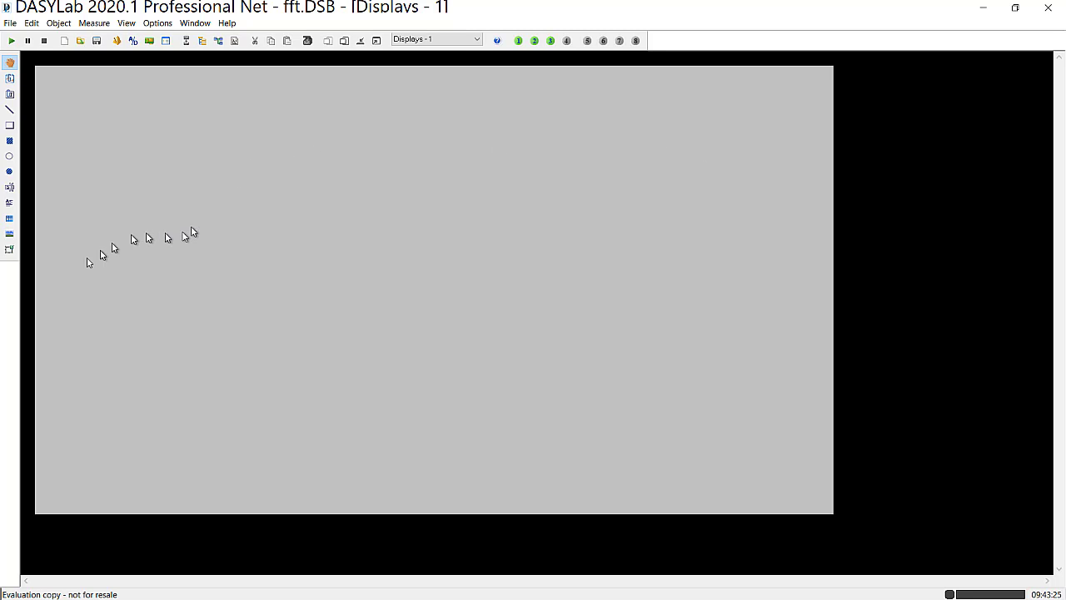
# Step: Float the layout object toolbar over the page and dock it back vertically beside the page
pyautogui.click(1, 257)
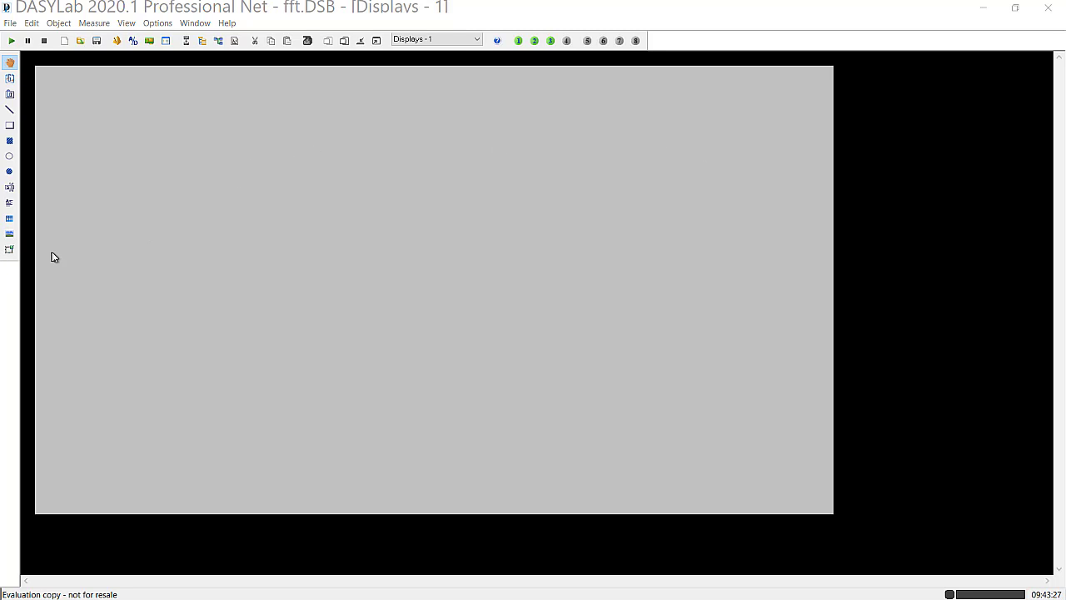
pyautogui.click(15, 257)
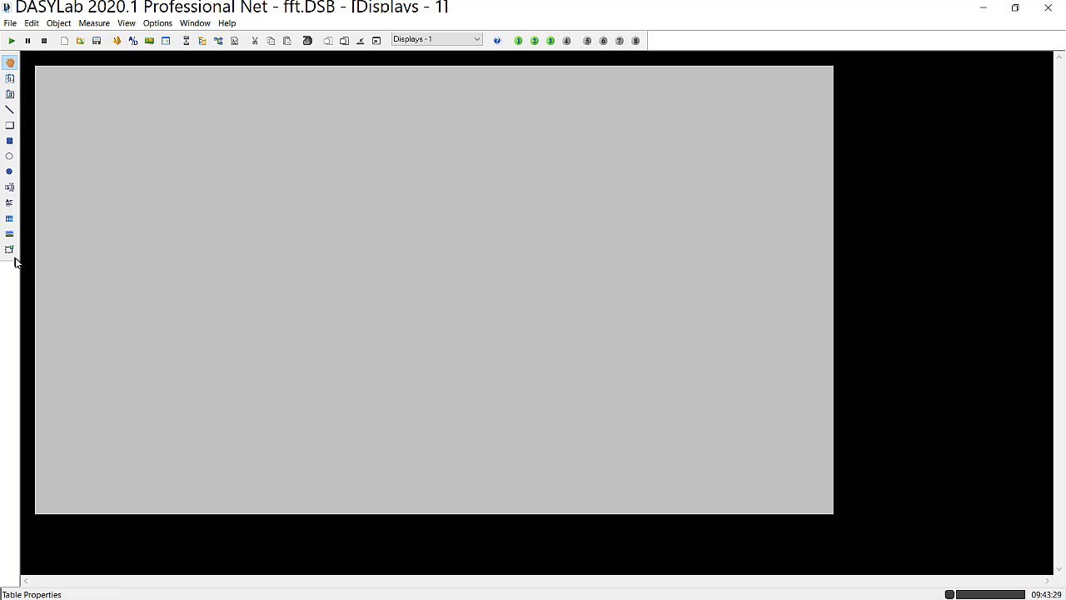
pyautogui.moveTo(114, 135); pyautogui.dragTo(119, 117)
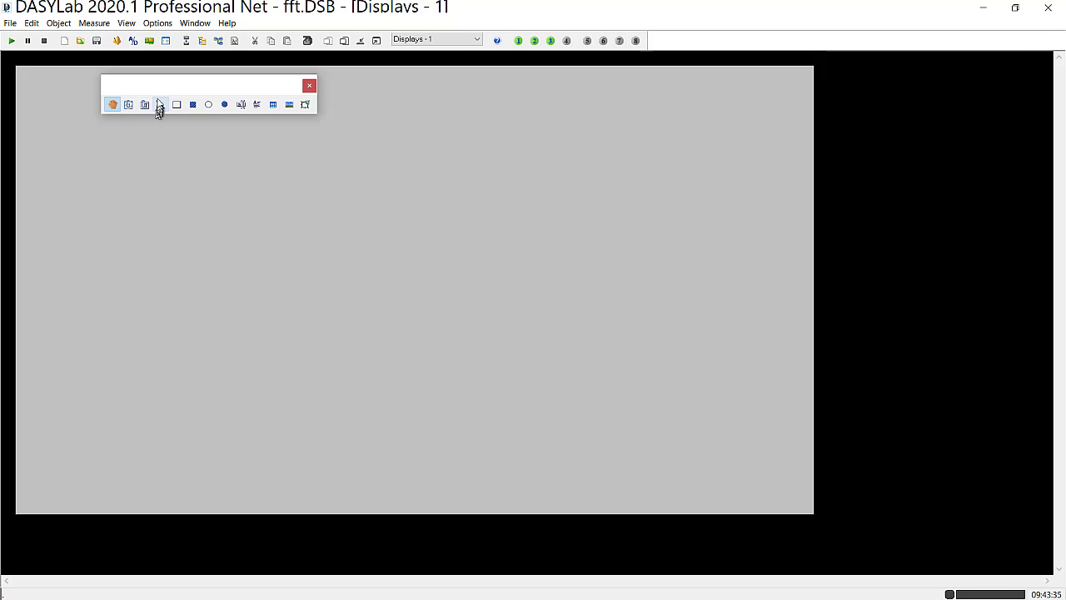
pyautogui.moveTo(159, 88); pyautogui.dragTo(5, 75)
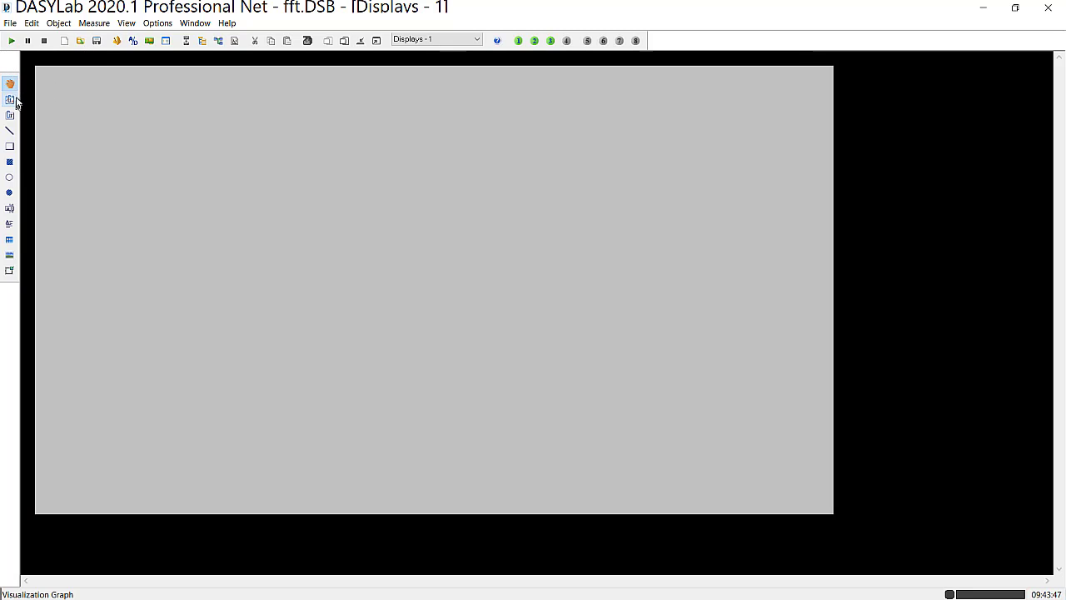
pyautogui.moveTo(12, 280); pyautogui.dragTo(12, 265)
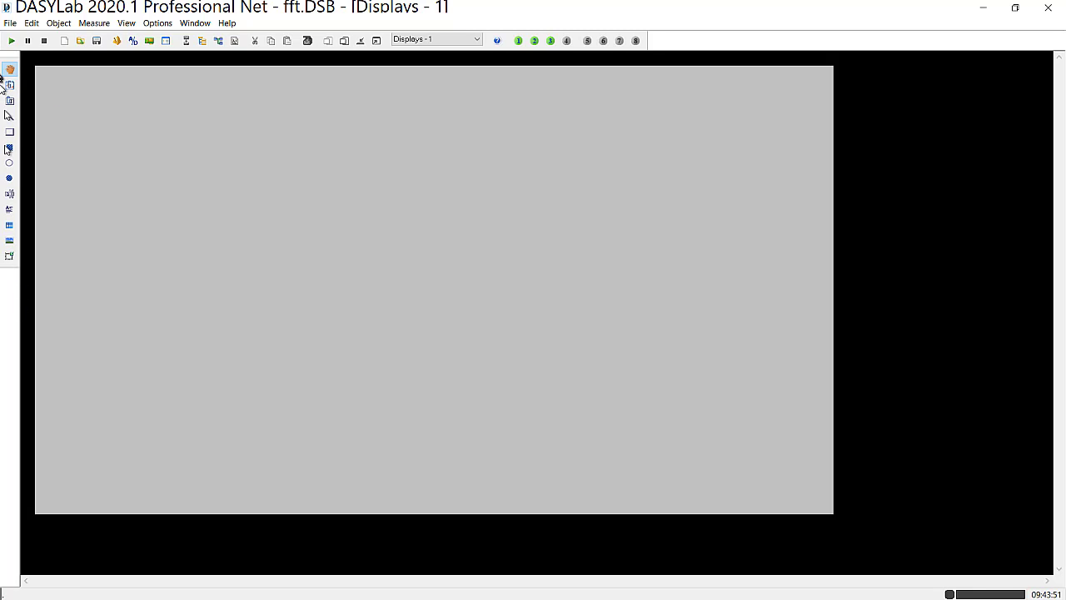
# Step: Dock the layout object toolbar in line with the main toolbar, and detach the main toolbar so it floats over the page
pyautogui.moveTo(11, 57); pyautogui.dragTo(661, 37)
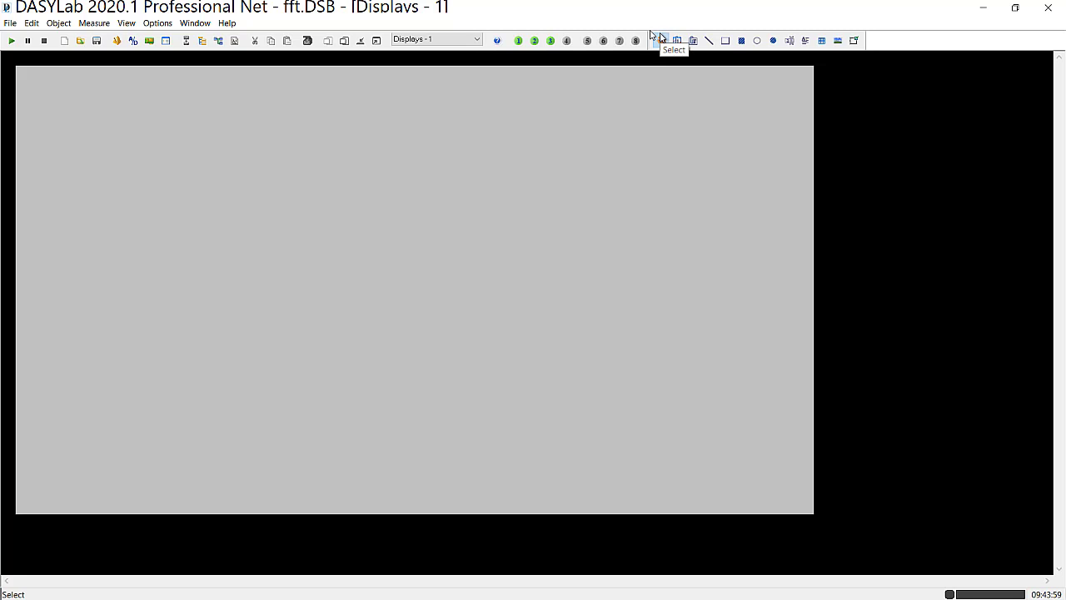
pyautogui.click(661, 38)
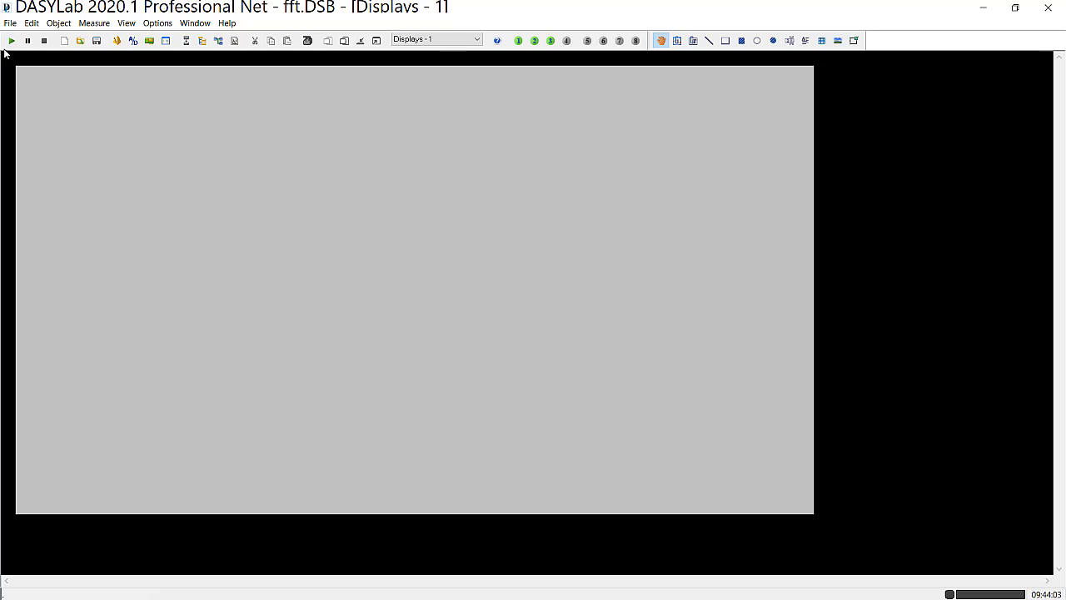
pyautogui.moveTo(4, 54); pyautogui.dragTo(14, 110)
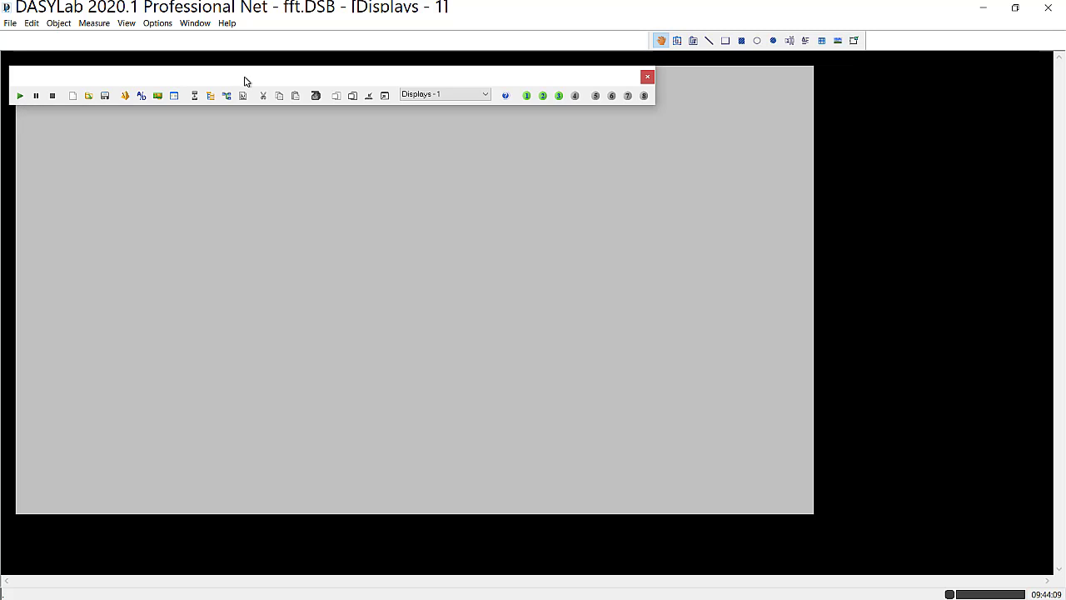
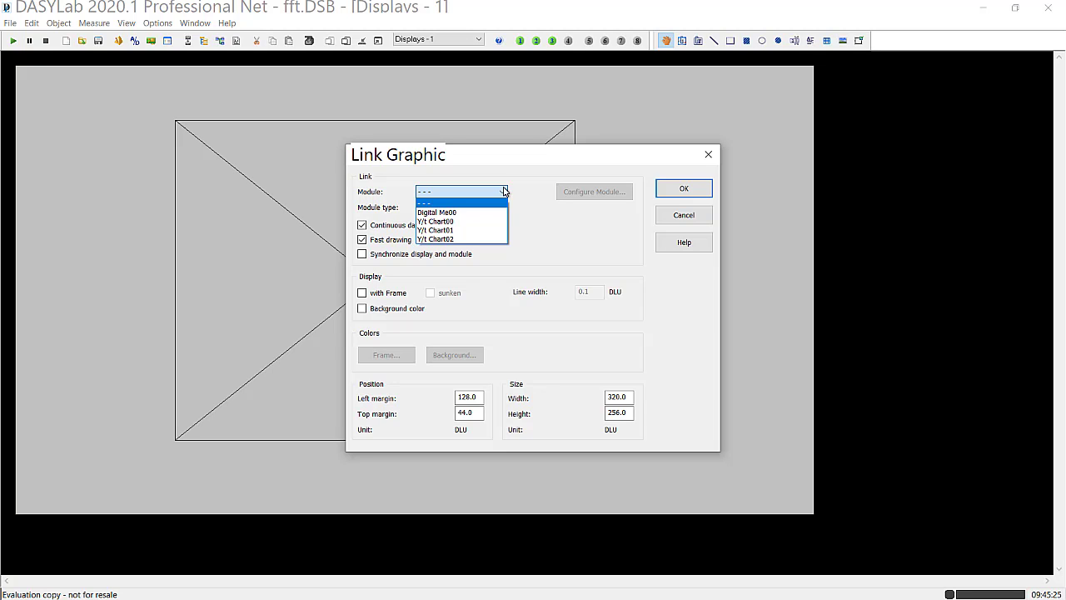
# Step: Link the placeholder graphic to the Y/t Chart01 module, view the module's configuration, and apply the link
pyautogui.click(462, 231)
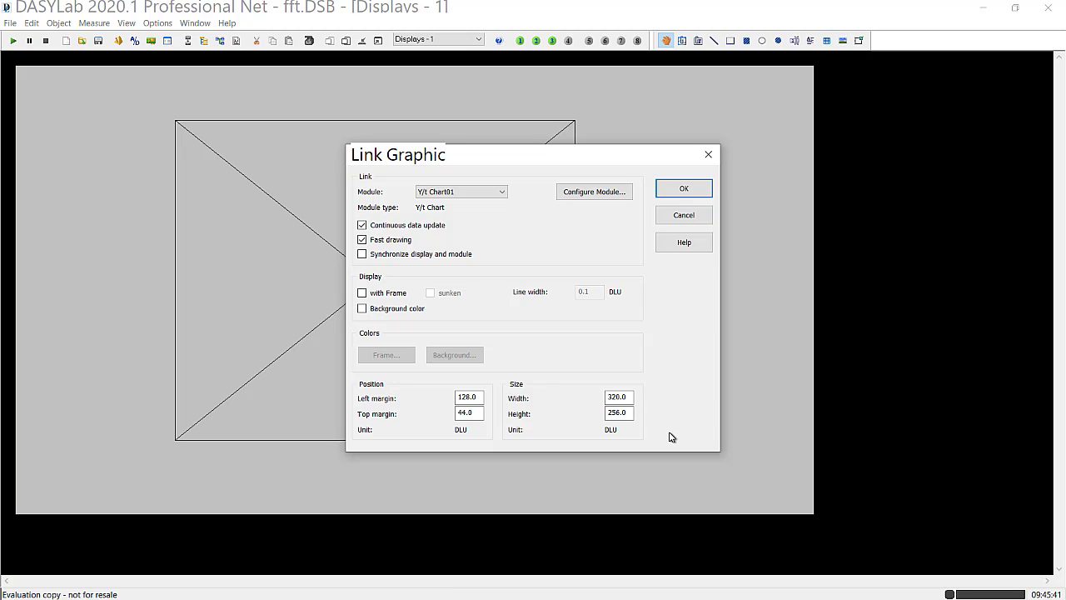
pyautogui.click(600, 199)
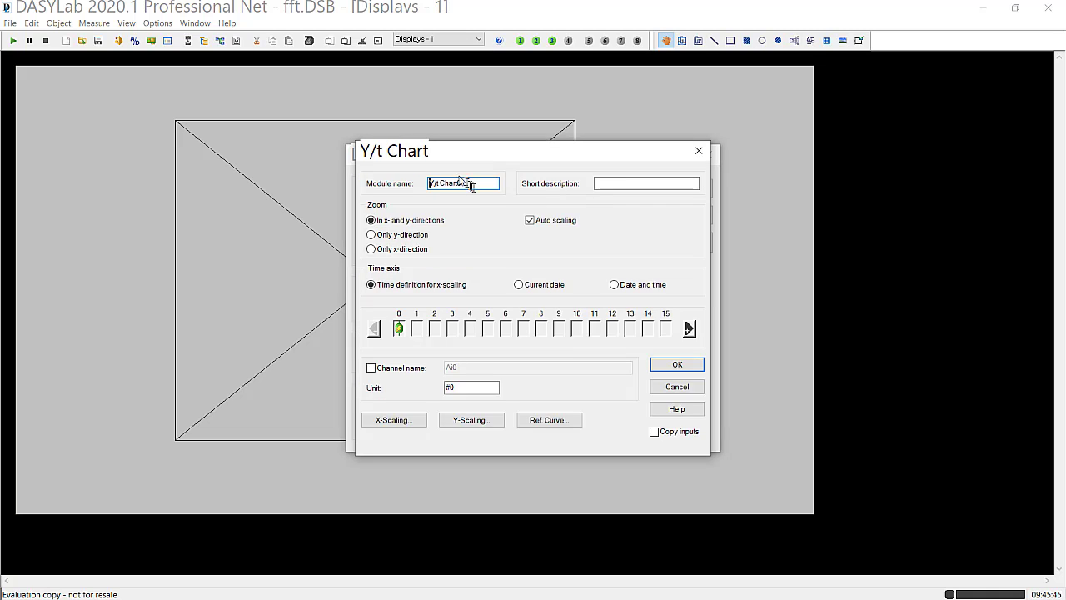
pyautogui.click(671, 365)
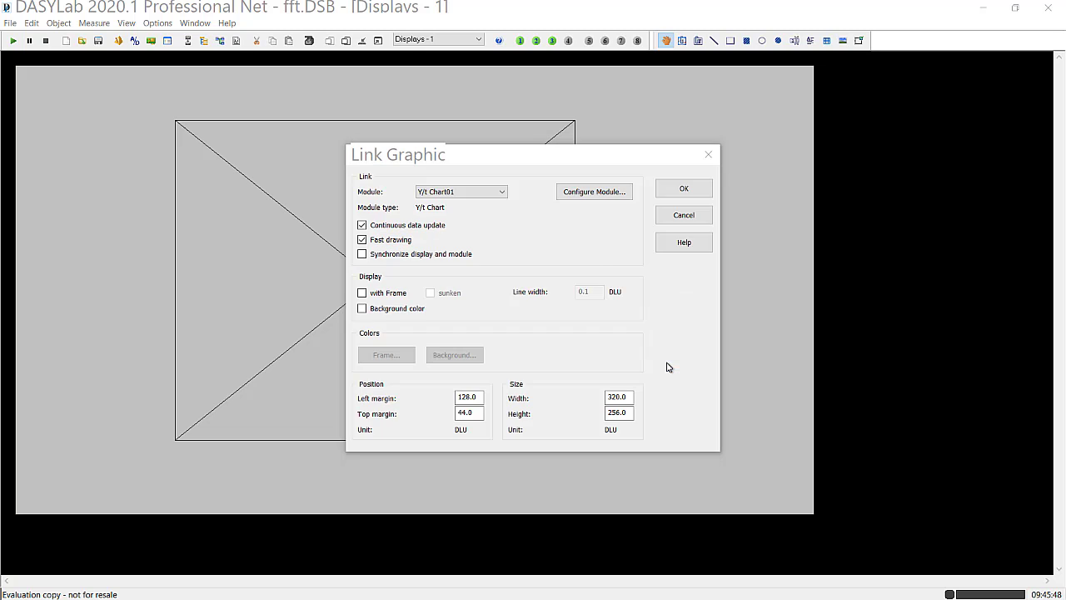
pyautogui.click(693, 194)
# Step: Move the linked chart to about 52 / 84 mm on the layout page and start the measurement
pyautogui.moveTo(374, 223); pyautogui.dragTo(287, 279)
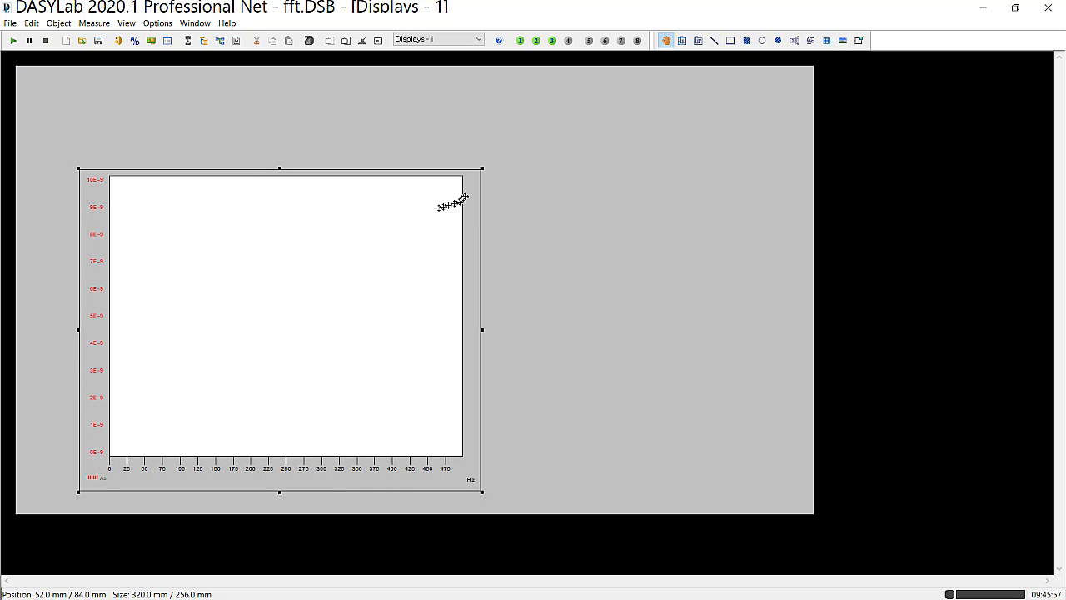
pyautogui.click(525, 462)
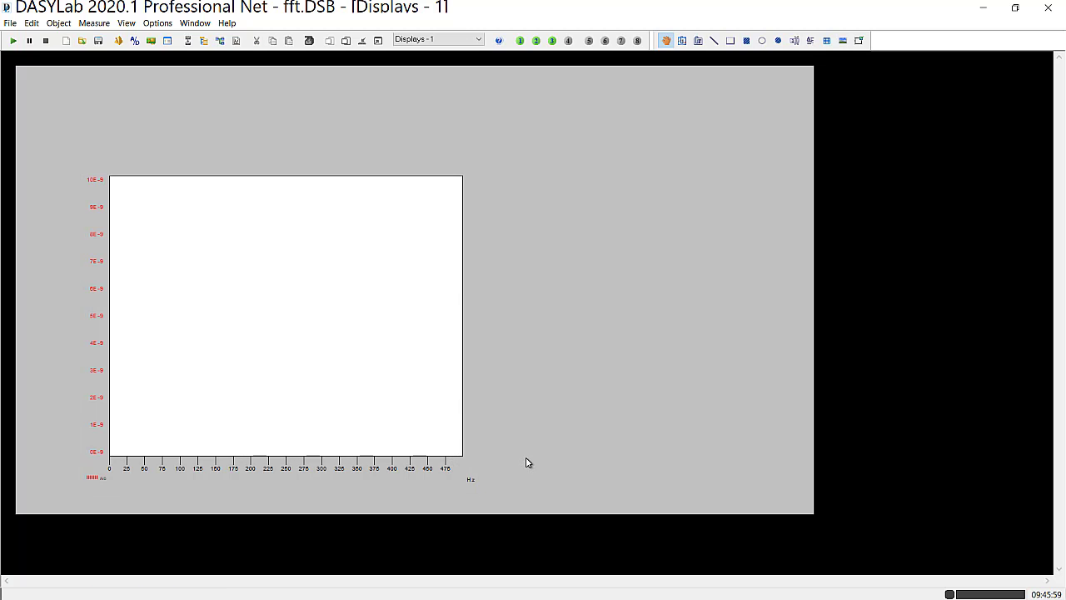
pyautogui.click(14, 42)
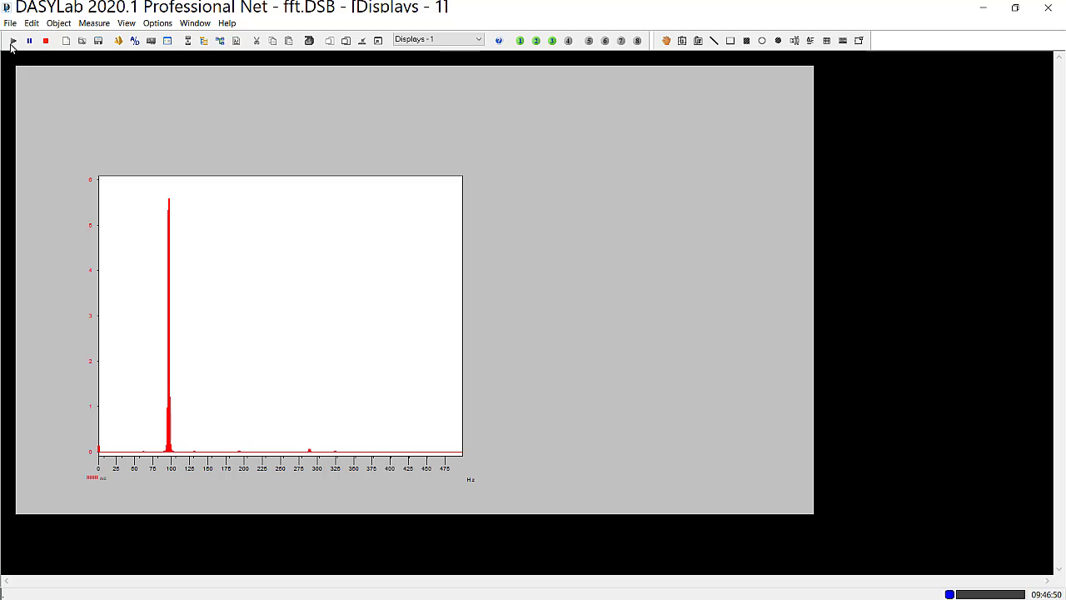
# Step: Switch to the worksheet and arrange the Y/t Chart00, Y/t Chart01 and Y/t Chart02 windows side by side
pyautogui.click(221, 42)
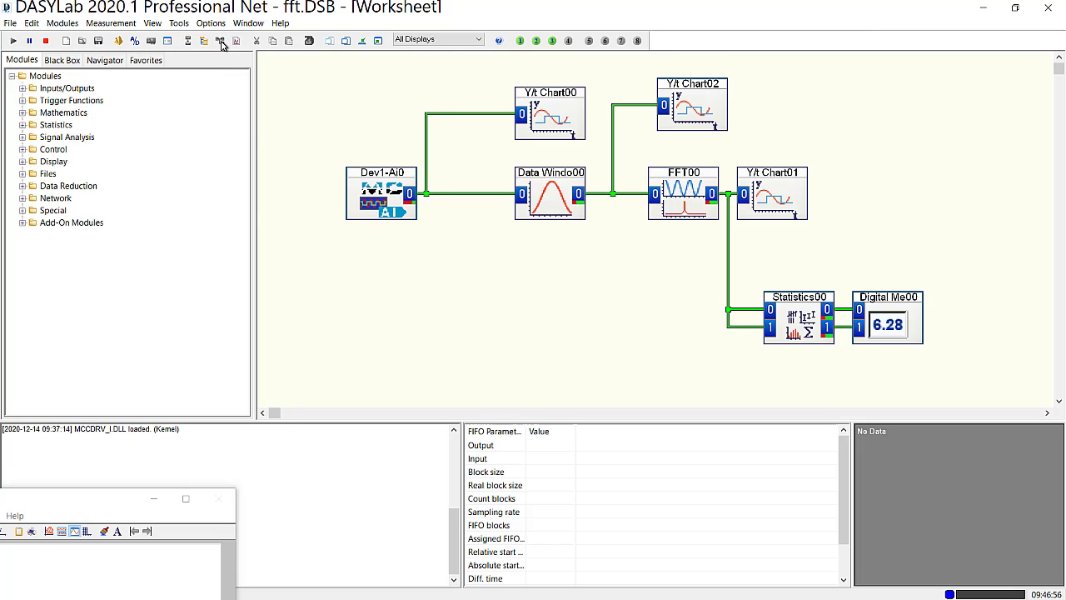
pyautogui.click(71, 501)
pyautogui.moveTo(185, 451); pyautogui.dragTo(548, 290)
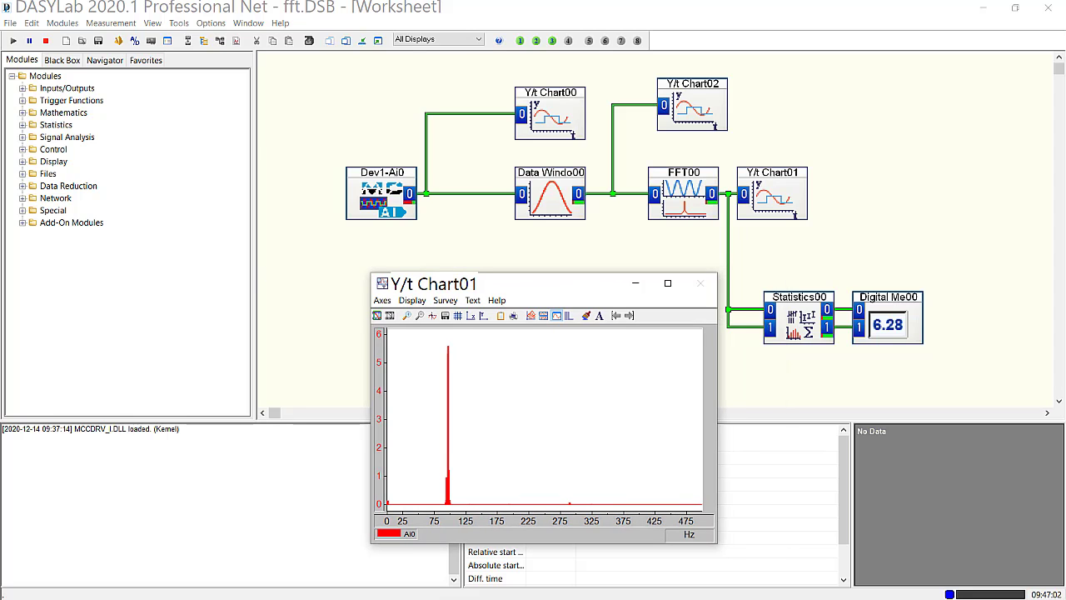
pyautogui.click(58, 583)
pyautogui.moveTo(172, 579); pyautogui.dragTo(77, 283)
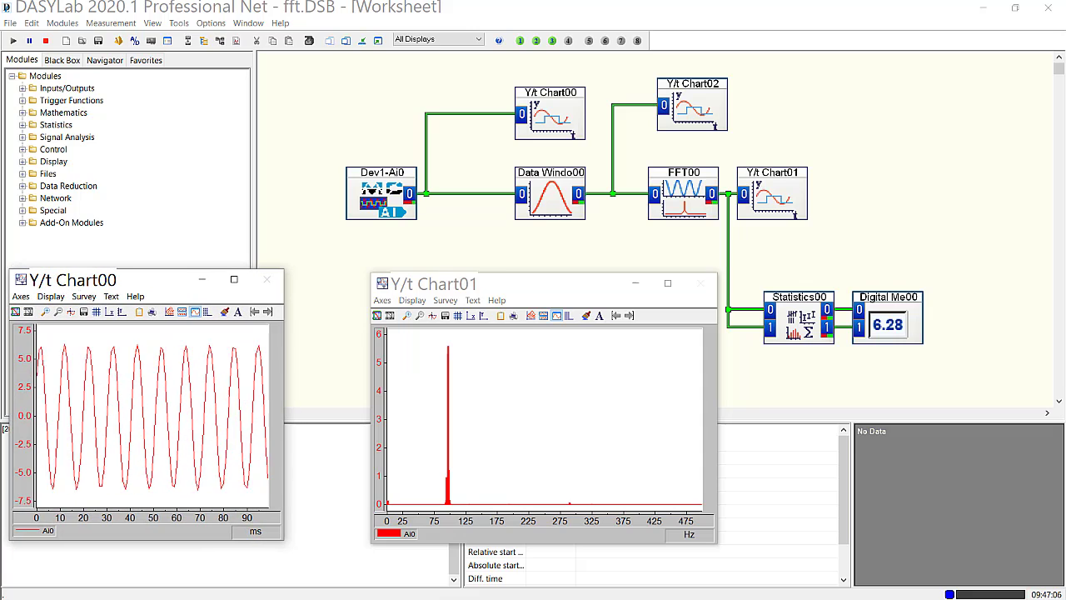
pyautogui.click(234, 588)
pyautogui.moveTo(233, 361); pyautogui.dragTo(832, 289)
pyautogui.moveTo(580, 291); pyautogui.dragTo(516, 288)
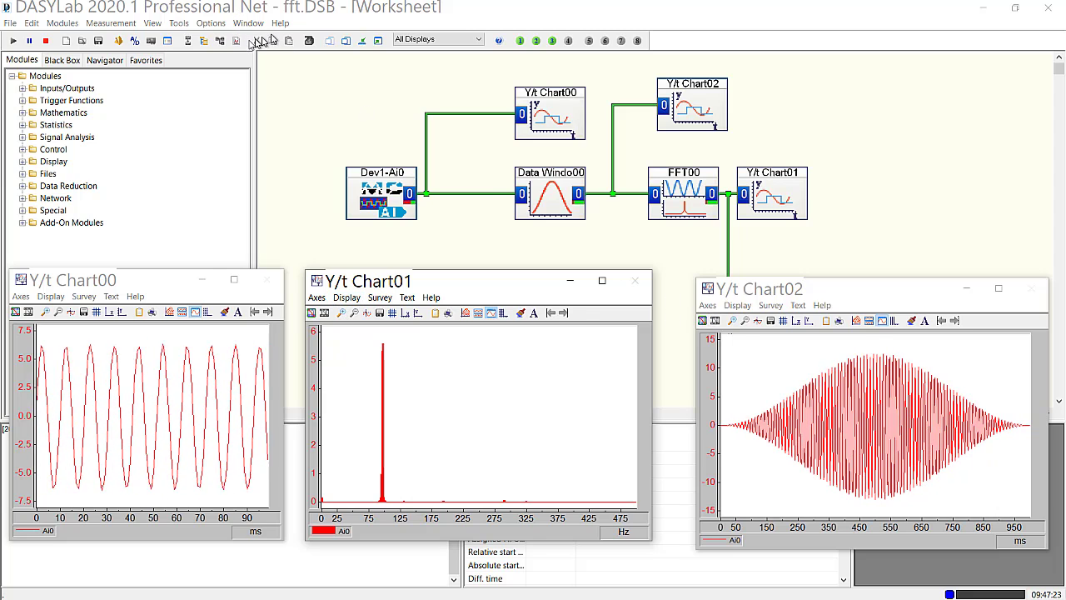
# Step: Return to the layout, stop the measurement, and draw a visualization graph about 116 by 112 DLU beside the chart
pyautogui.click(236, 41)
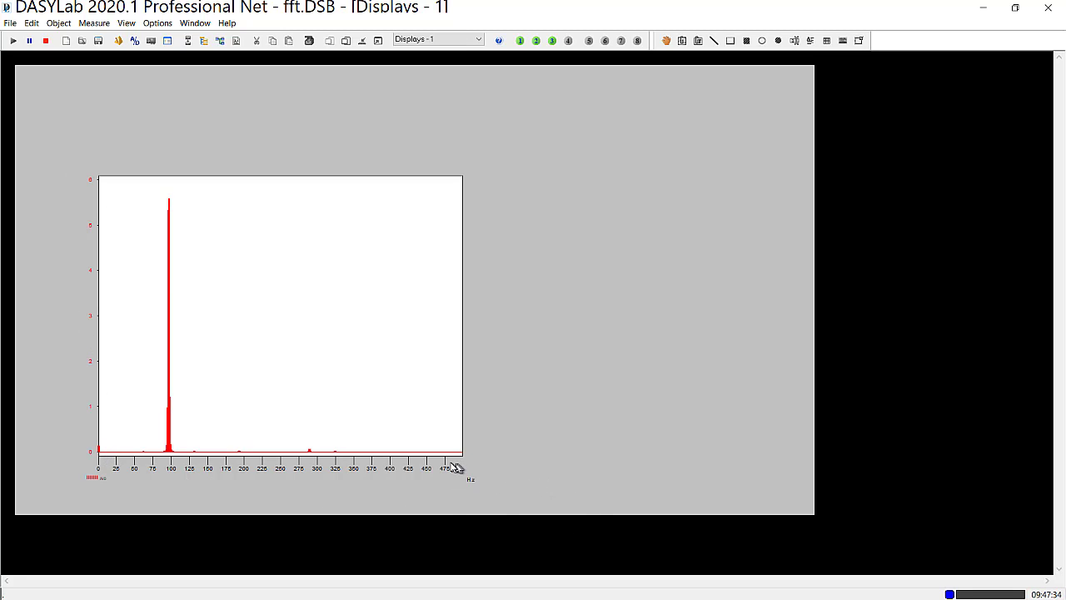
pyautogui.click(45, 43)
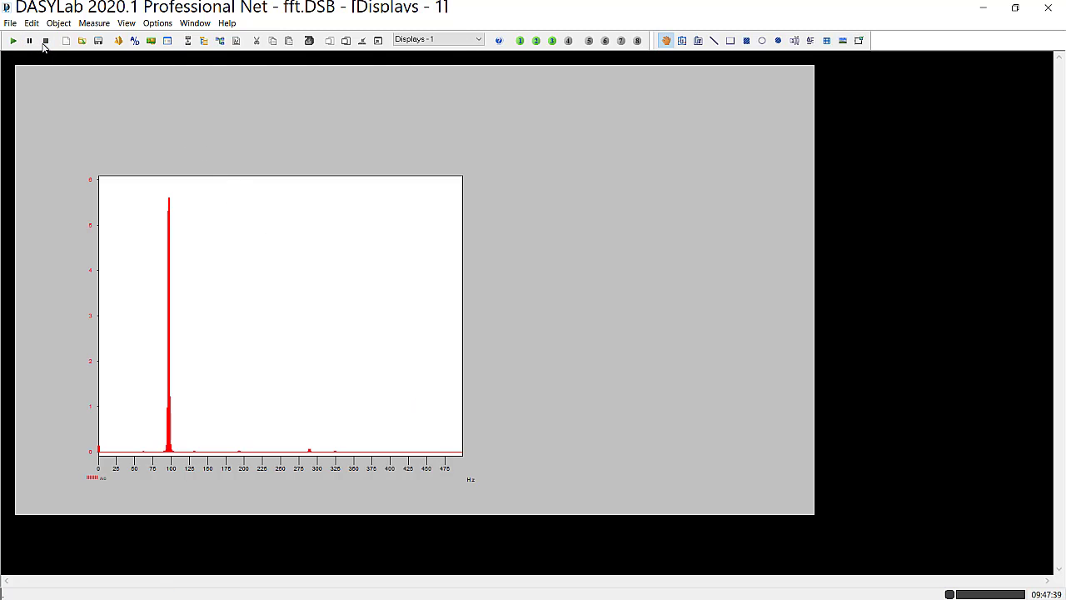
pyautogui.click(683, 41)
pyautogui.moveTo(565, 180); pyautogui.dragTo(711, 319)
# Step: Link the new placeholder graphic to the Digital Me00 module and start the measurement
pyautogui.doubleClick(624, 244)
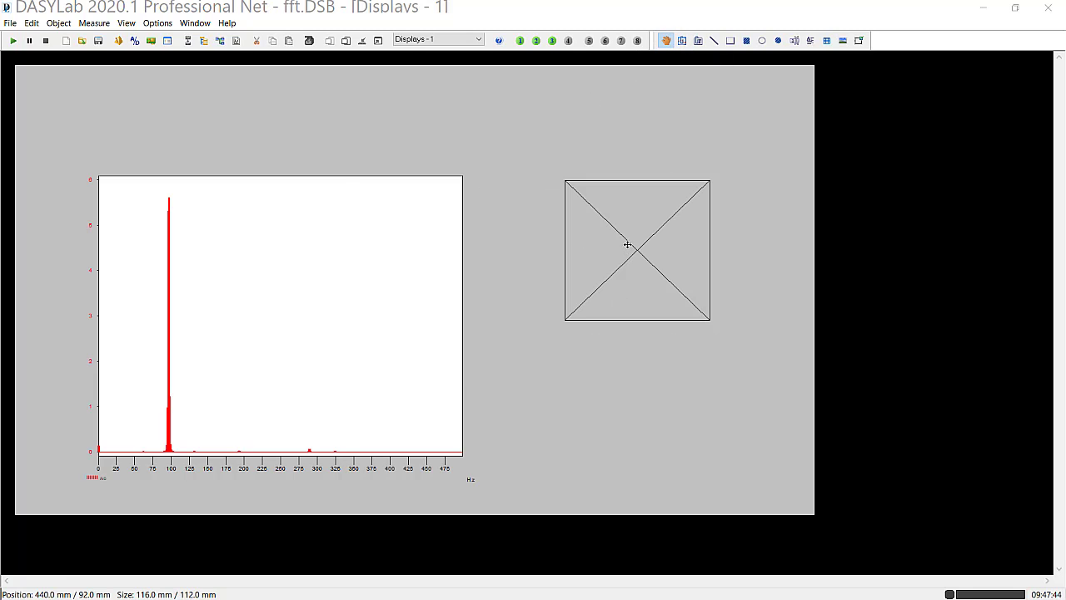
pyautogui.click(421, 193)
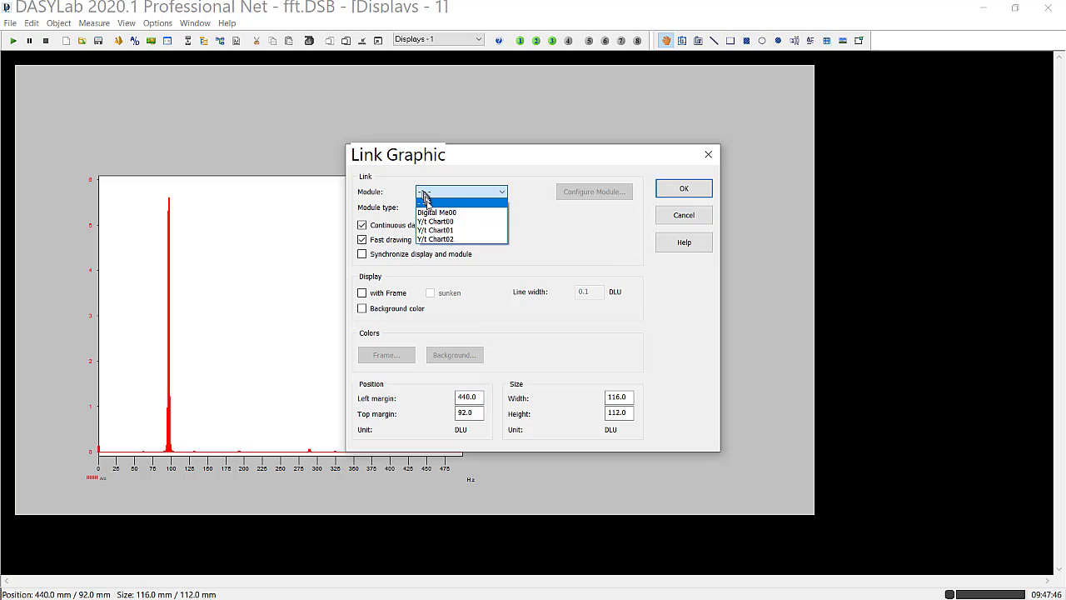
pyautogui.click(431, 212)
pyautogui.click(684, 189)
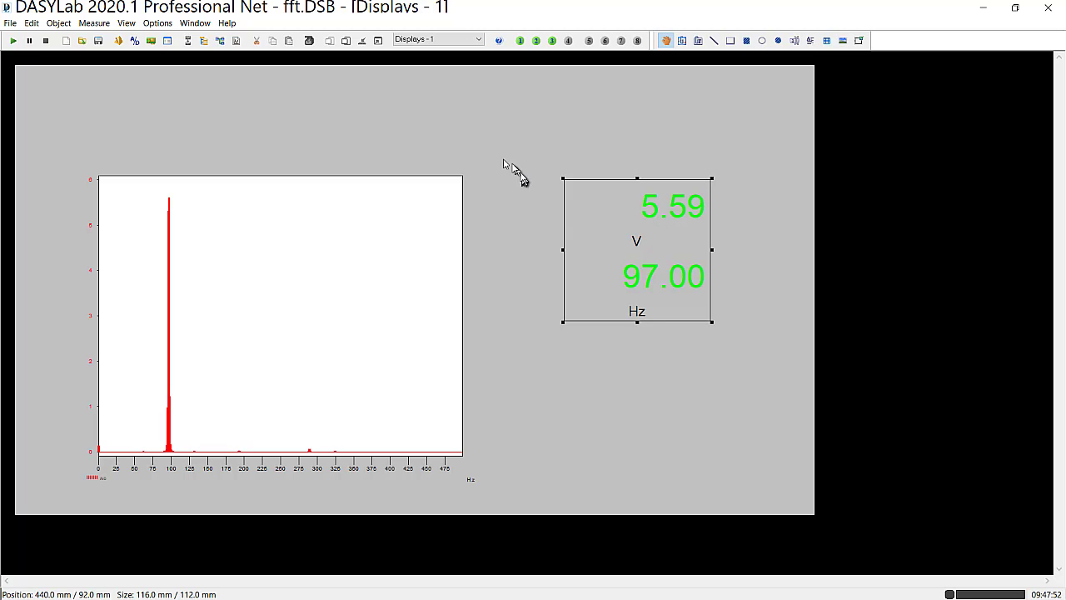
pyautogui.click(11, 42)
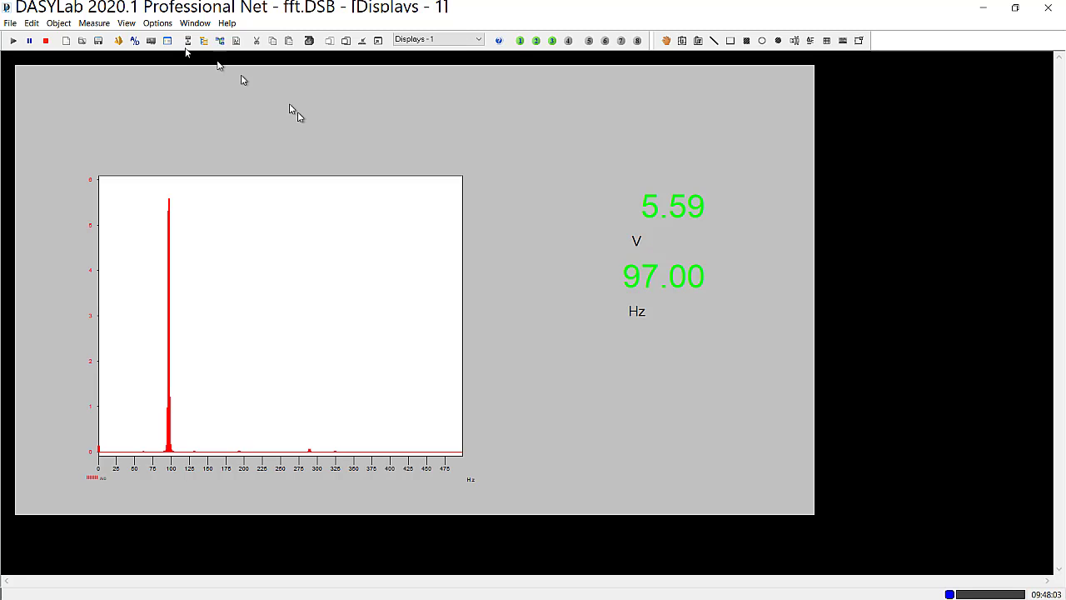
# Step: View the running layout page in full screen and return to the normal window, two times in a row
pyautogui.click(127, 24)
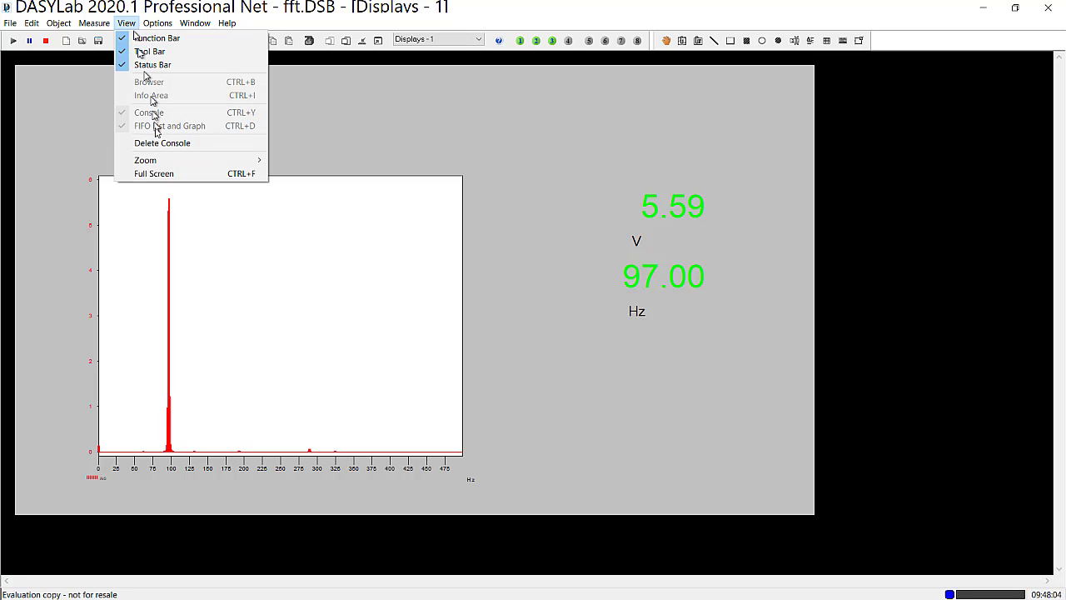
pyautogui.click(253, 174)
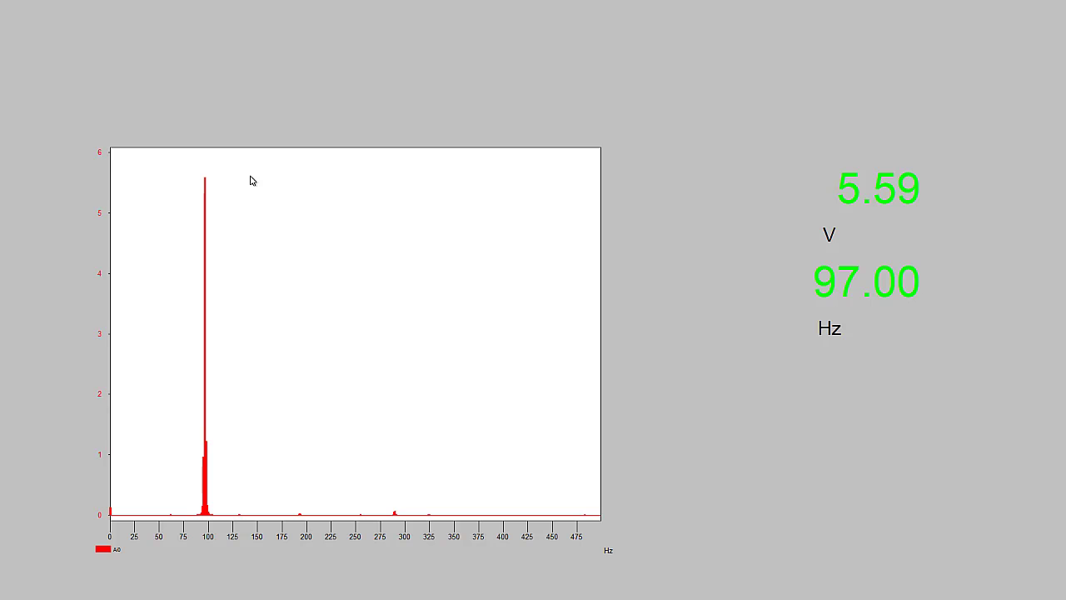
pyautogui.press('Escape')
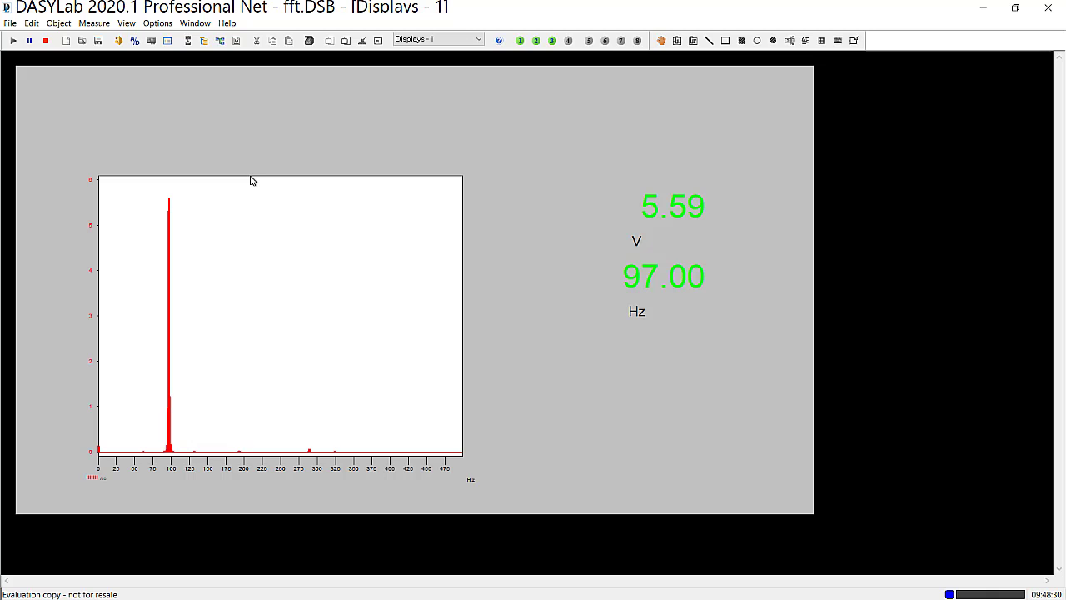
pyautogui.hotkey('ctrl', 'b')
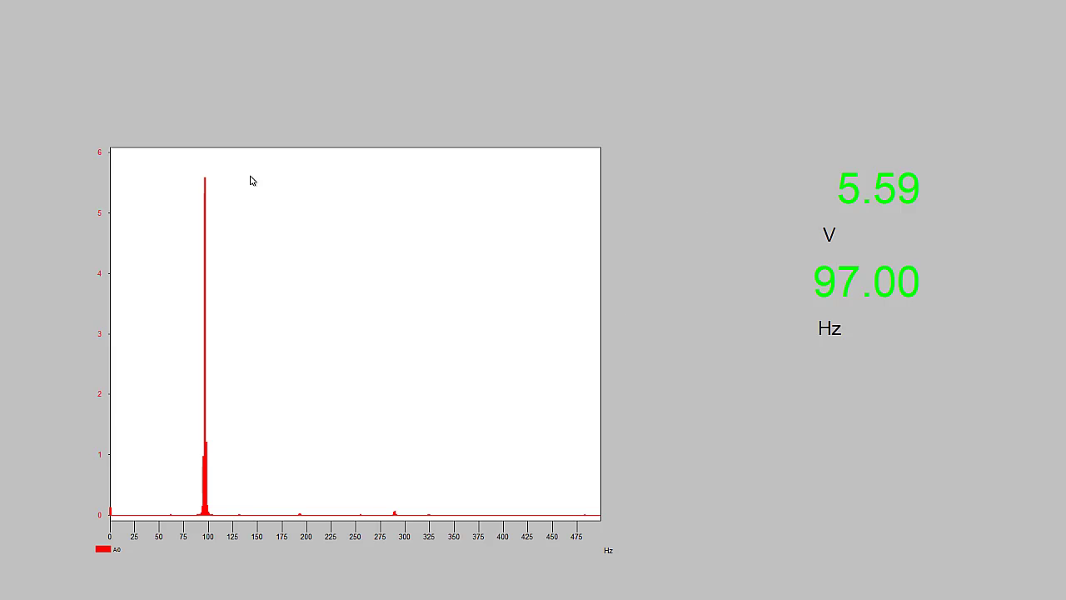
pyautogui.press('Escape')
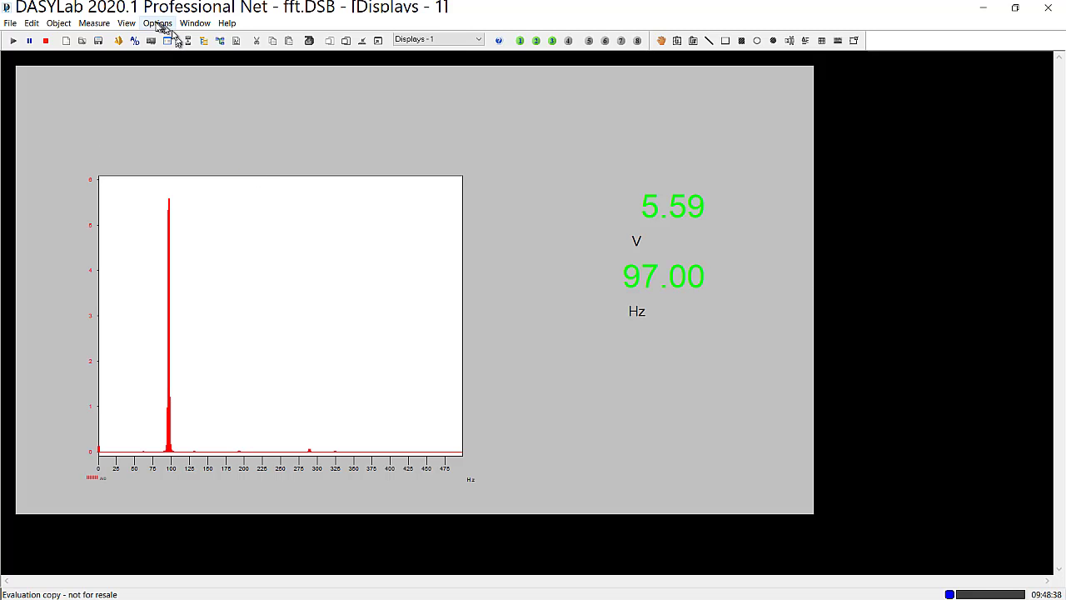
# Step: Set the layout window's zoom to Entire Page
pyautogui.click(127, 24)
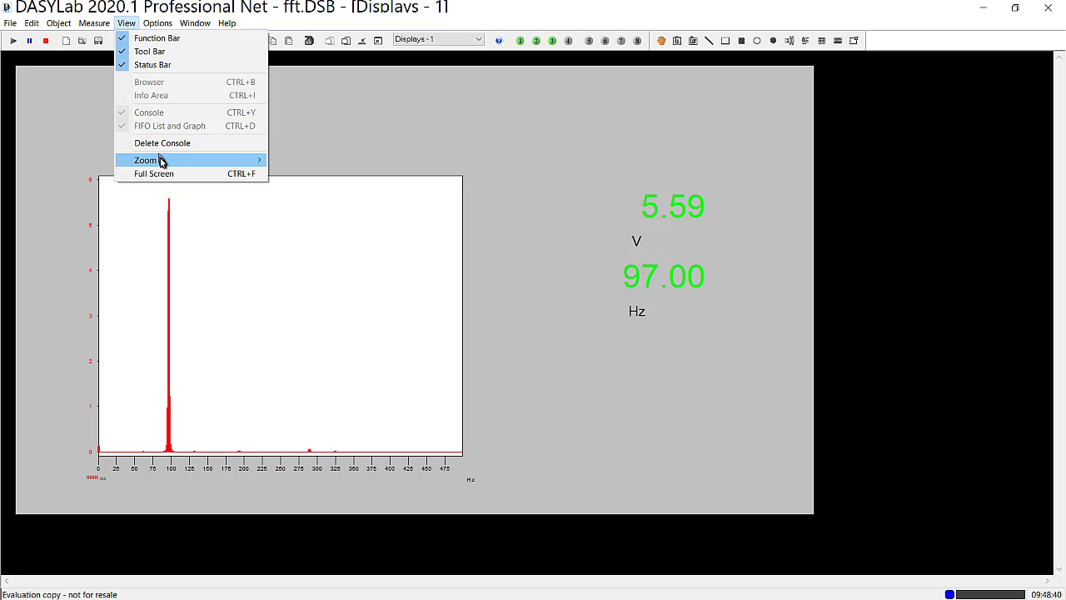
pyautogui.moveTo(159, 160)
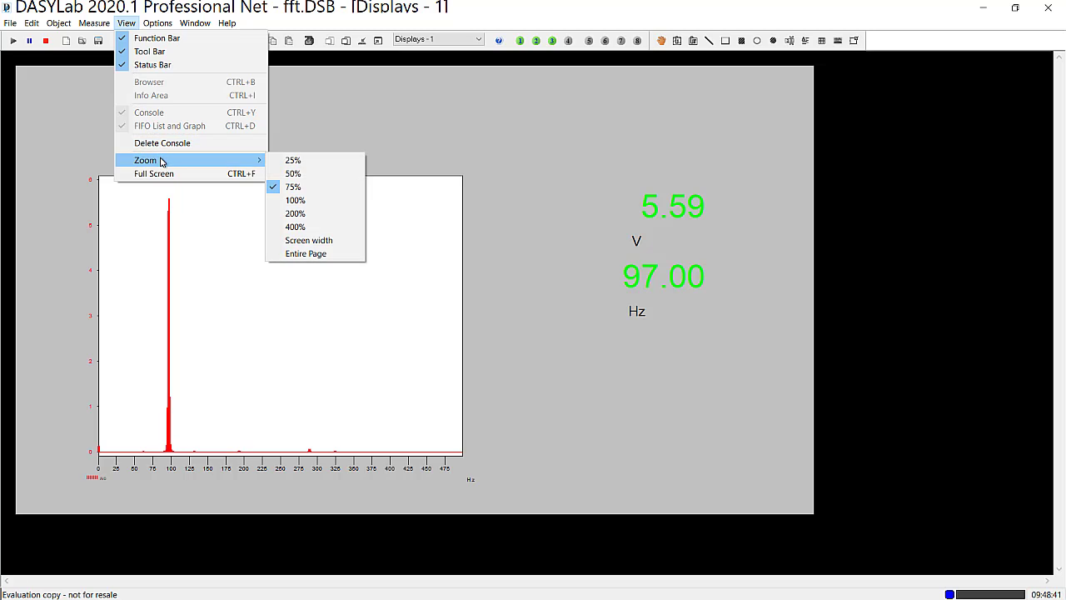
pyautogui.click(321, 254)
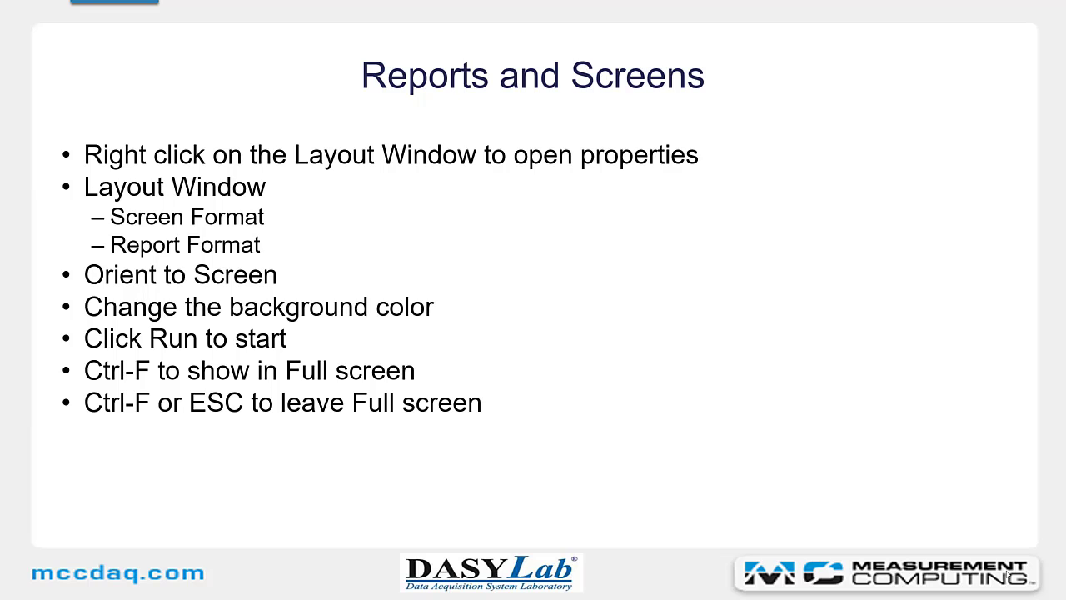
pyautogui.click(1007, 575)
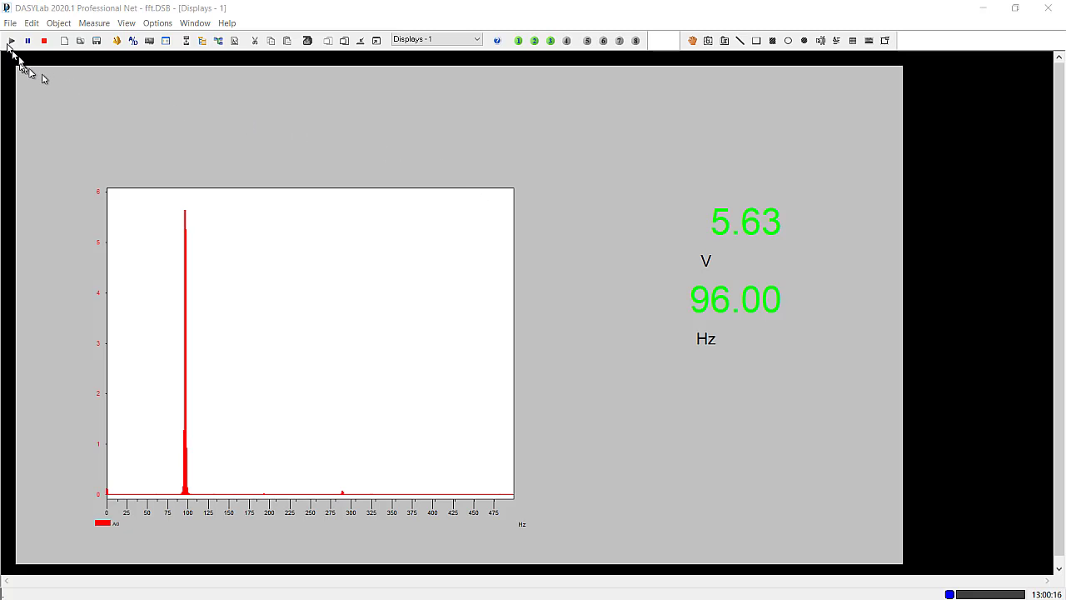
# Step: Stop the measurement and enable a sunken frame and a background color for the linked Y/t Chart01 graphic
pyautogui.click(46, 41)
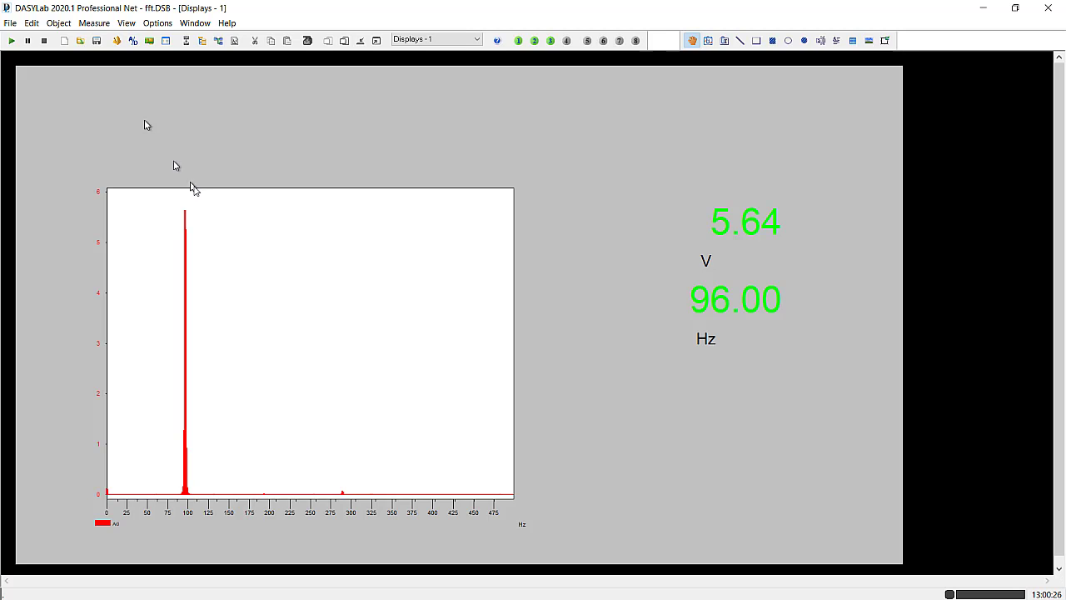
pyautogui.click(292, 231)
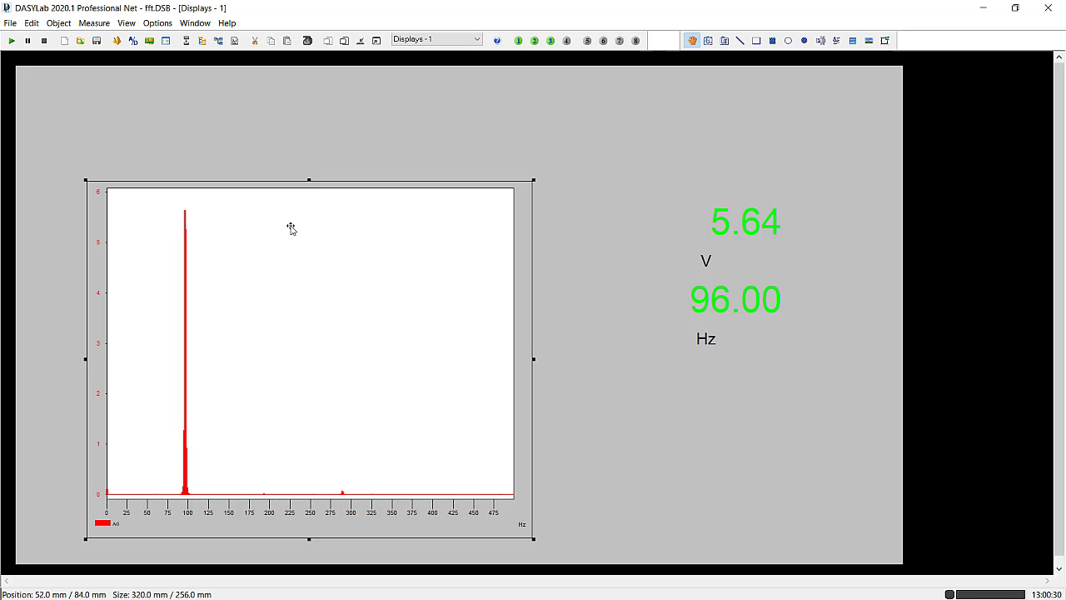
pyautogui.rightClick(291, 227)
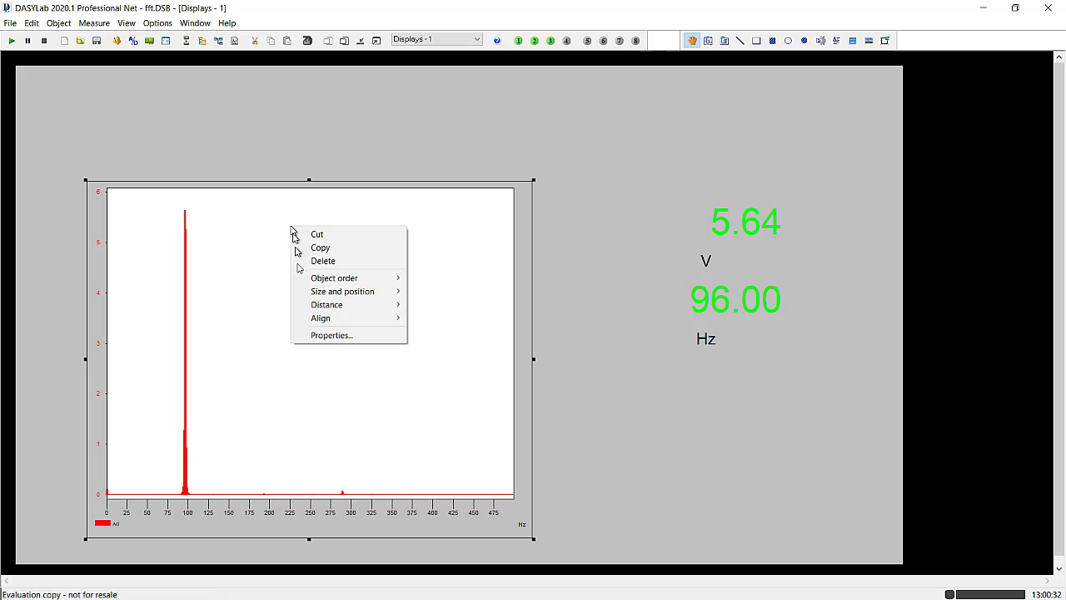
pyautogui.click(333, 337)
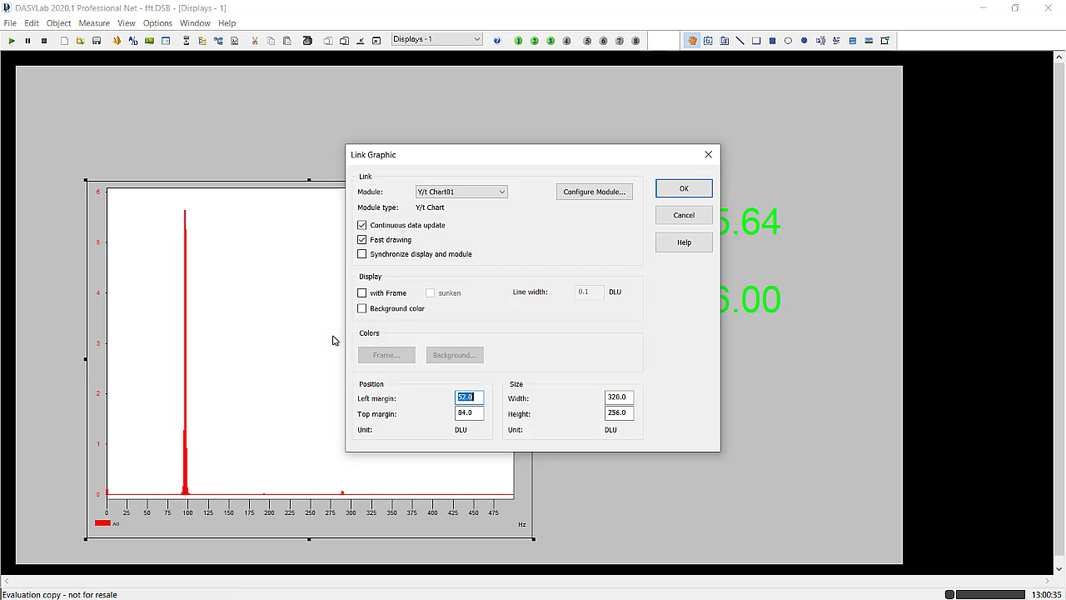
pyautogui.click(363, 295)
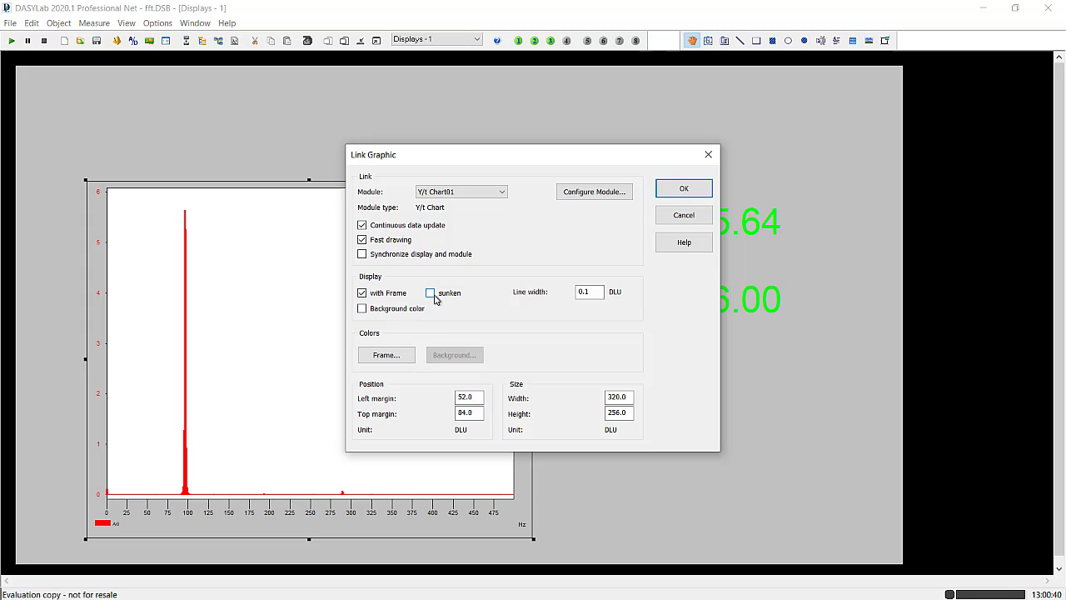
pyautogui.click(593, 293)
pyautogui.click(363, 309)
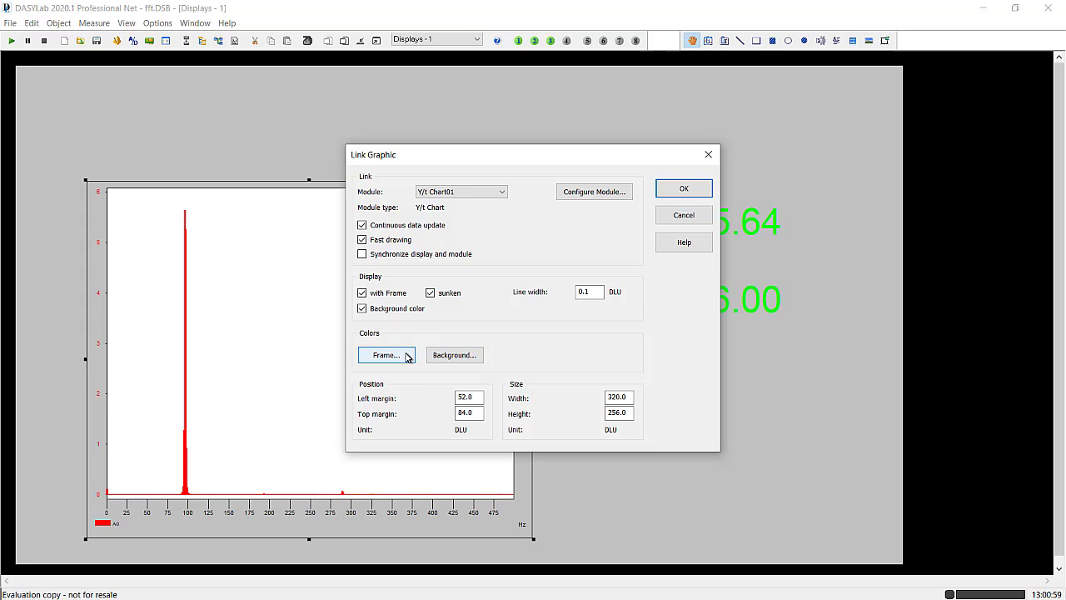
# Step: Choose dark gray as the linked chart's background color and apply the graphic's settings
pyautogui.click(447, 355)
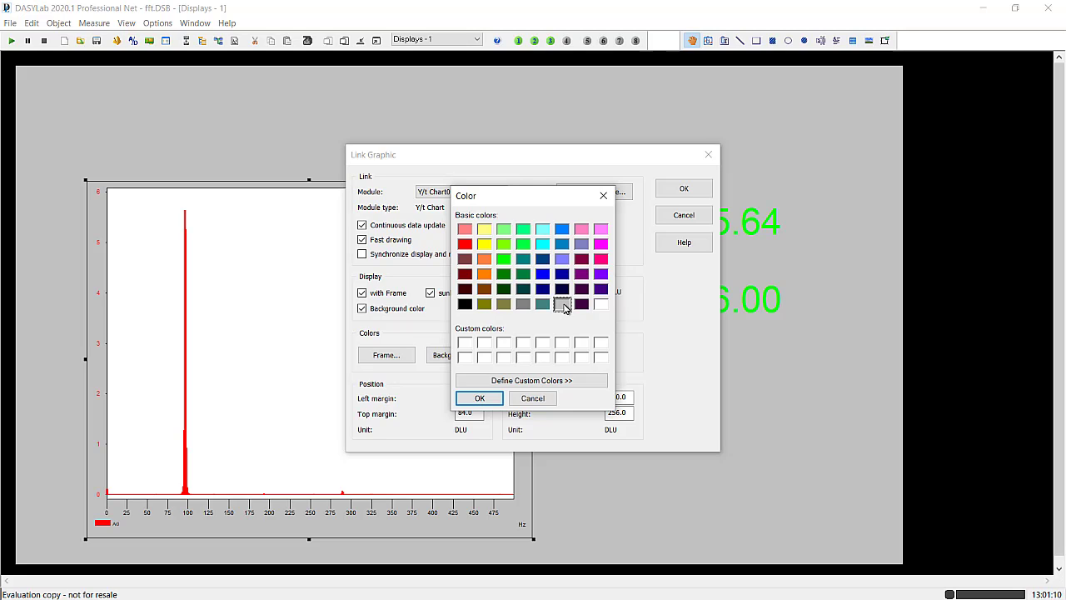
pyautogui.click(524, 305)
pyautogui.click(487, 401)
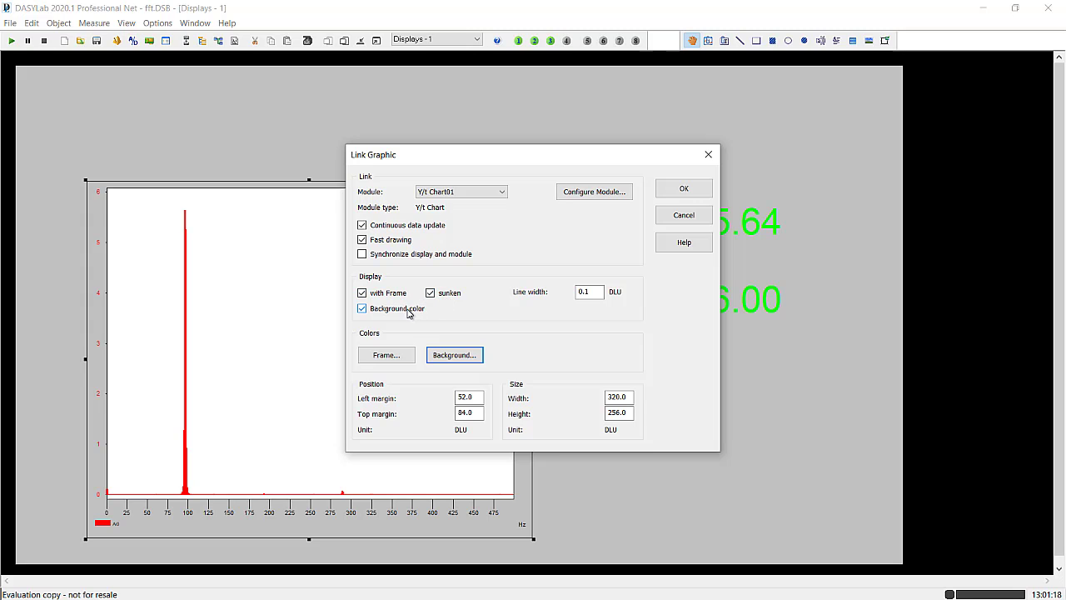
pyautogui.click(692, 189)
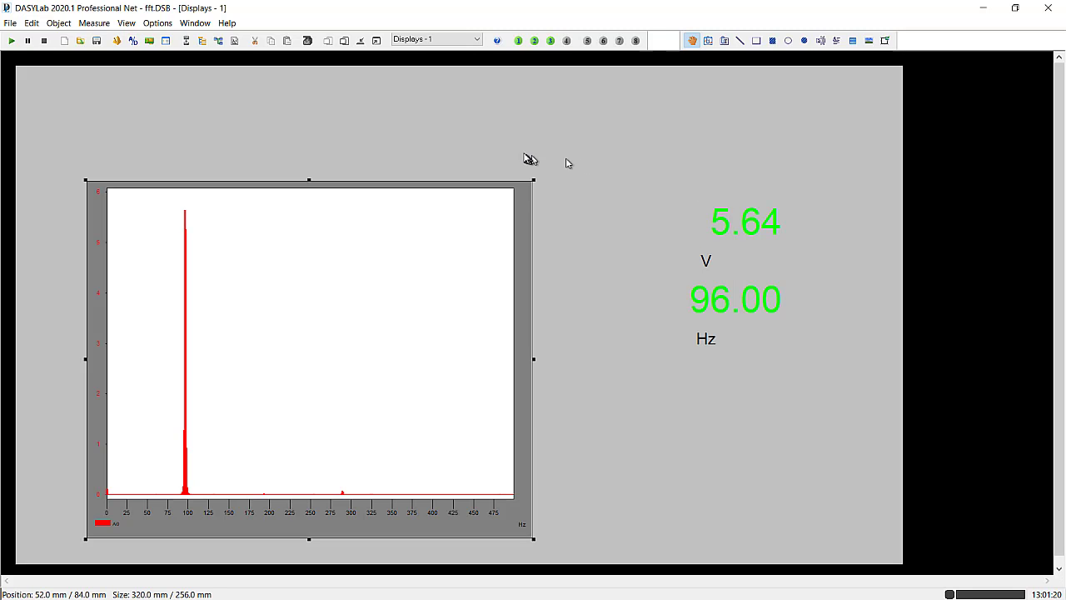
pyautogui.click(510, 141)
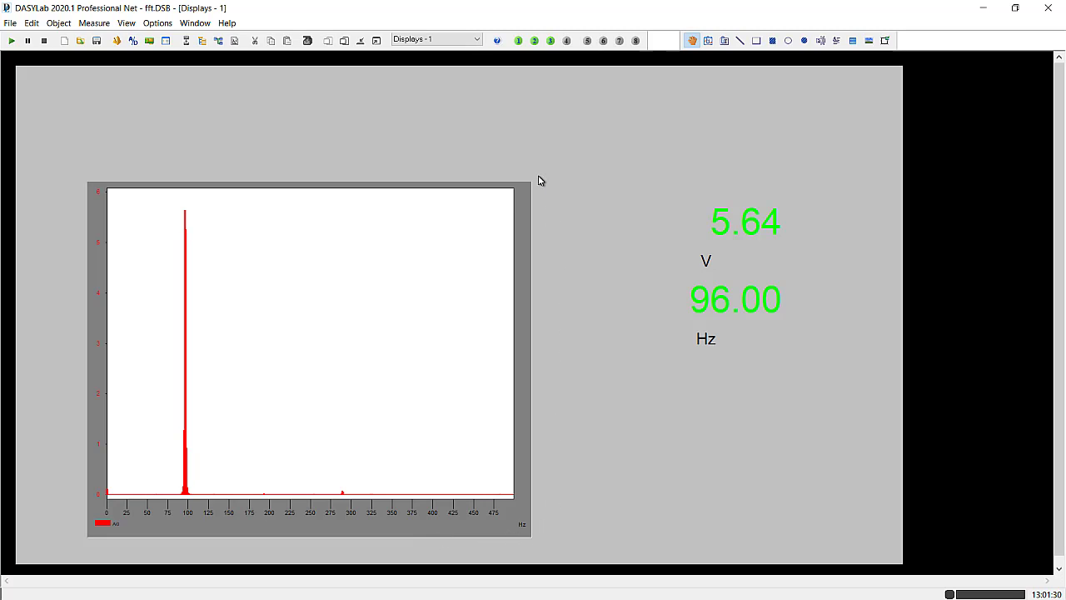
# Step: Set the linked chart's frame line width to 0.25 DLU and move the chart to about 40 / 68 mm on the page
pyautogui.rightClick(379, 243)
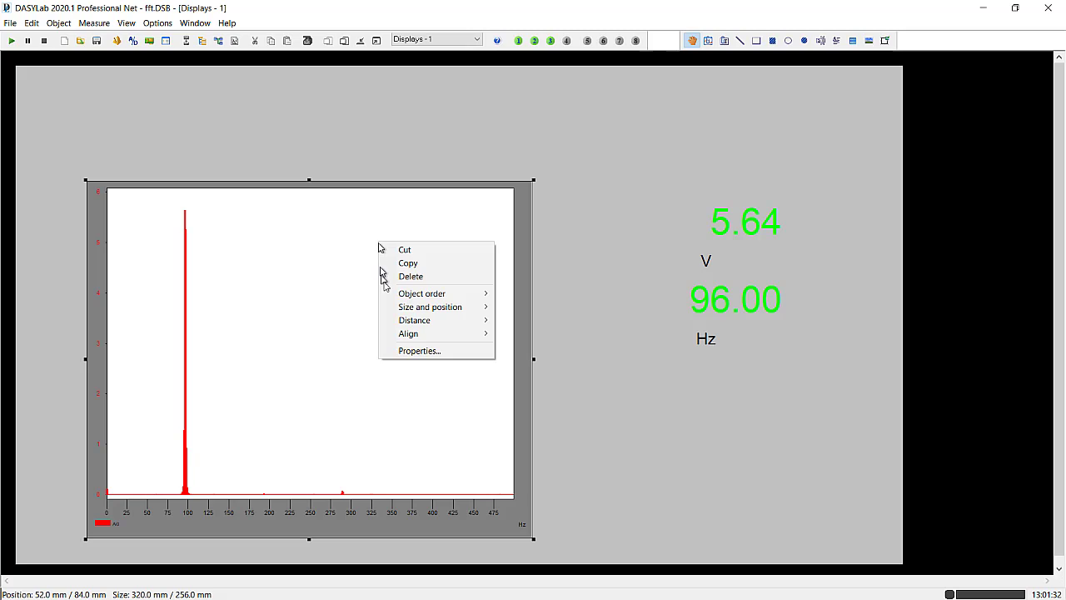
pyautogui.click(431, 353)
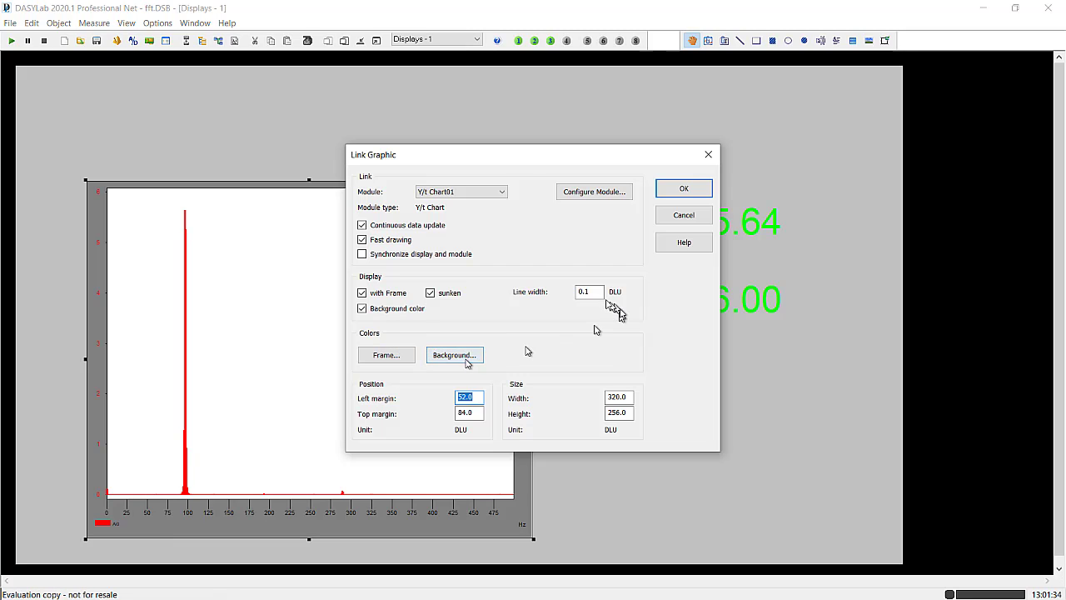
pyautogui.click(588, 291)
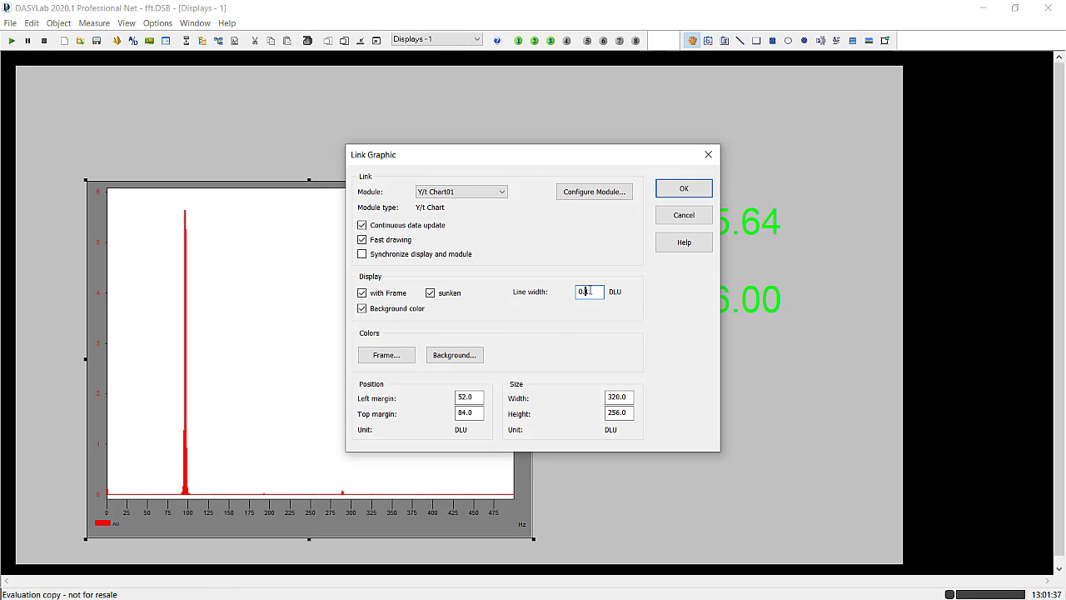
pyautogui.write('0.25')
pyautogui.click(680, 190)
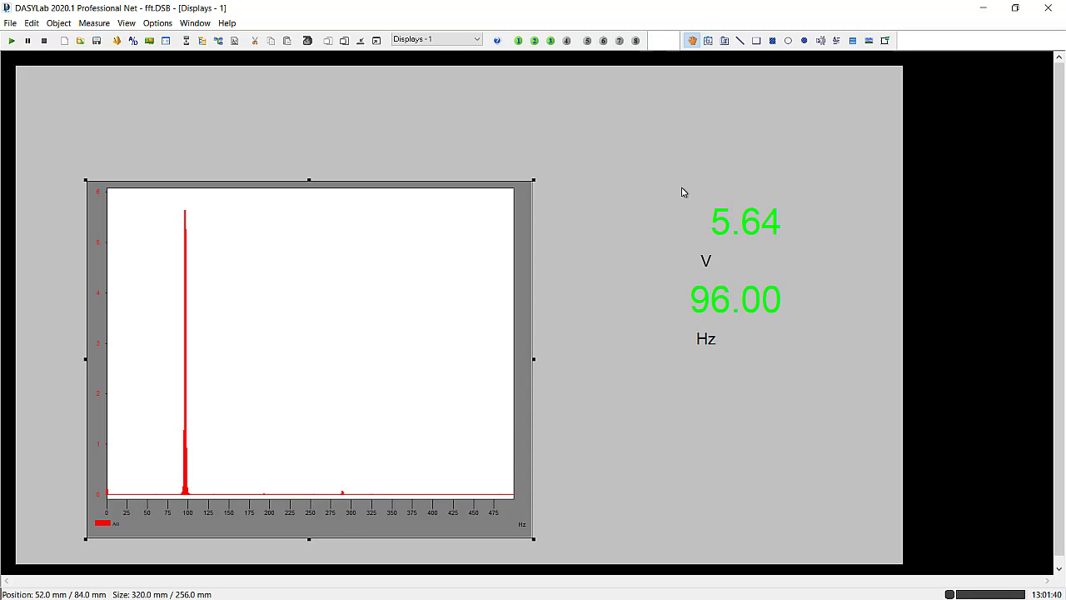
pyautogui.click(626, 202)
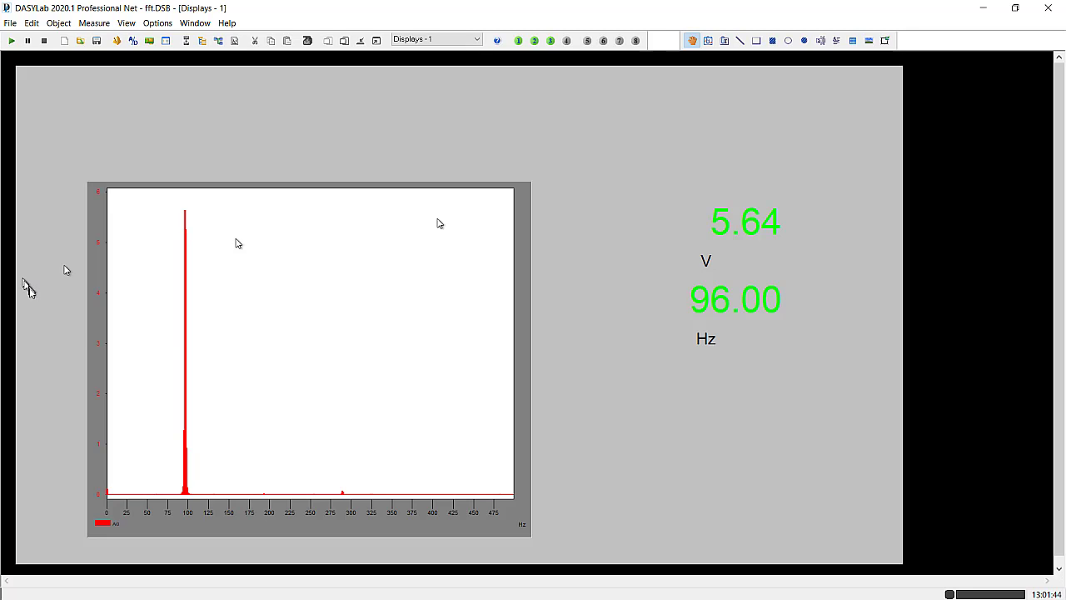
pyautogui.moveTo(341, 354); pyautogui.dragTo(318, 329)
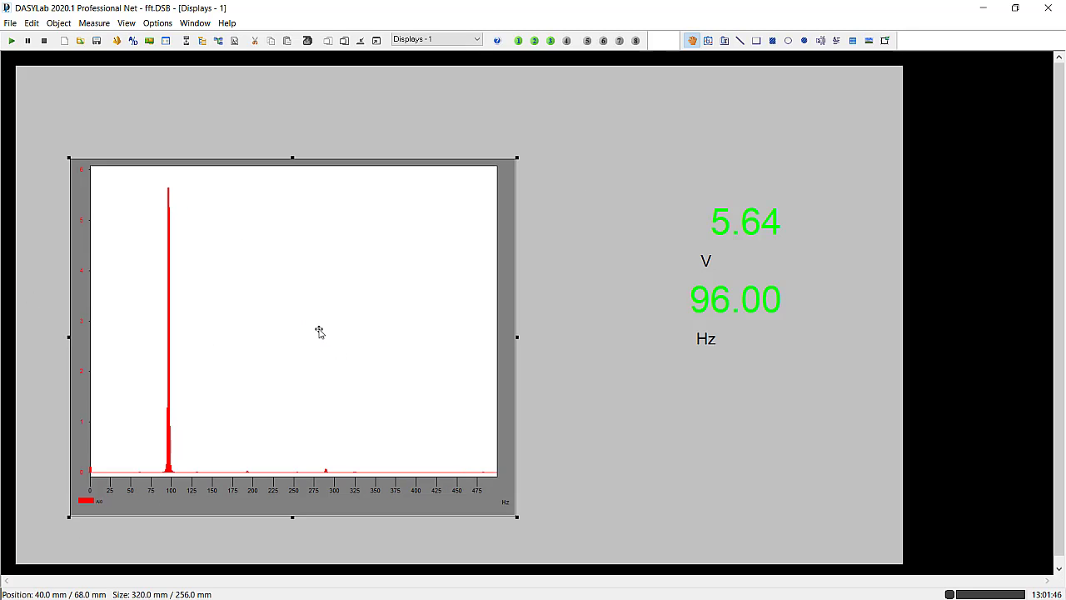
# Step: Give the linked Digital Me00 graphic a sunken frame
pyautogui.click(739, 269)
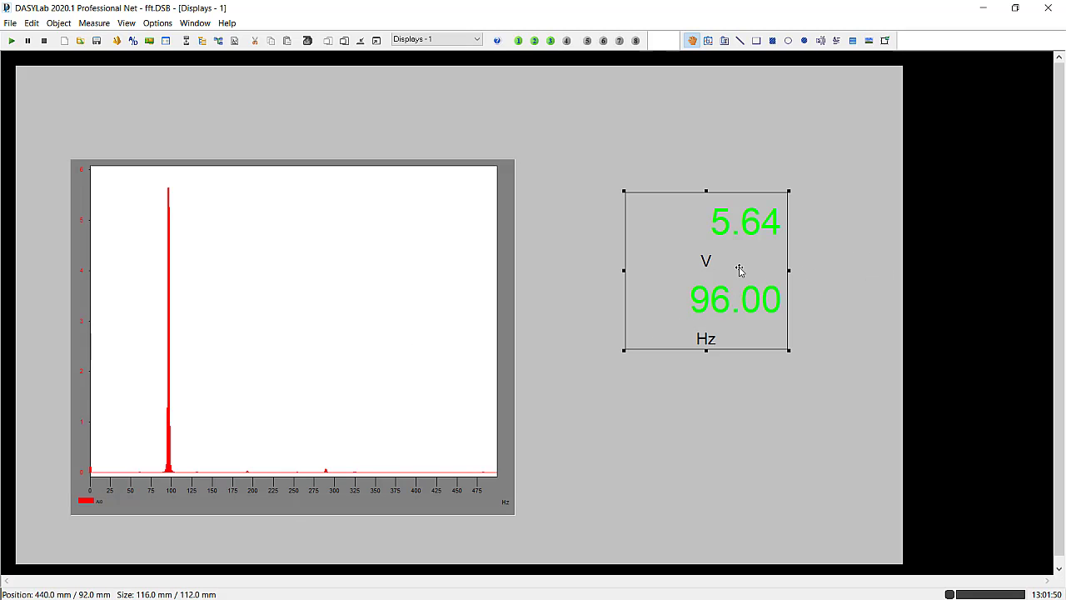
pyautogui.rightClick(739, 269)
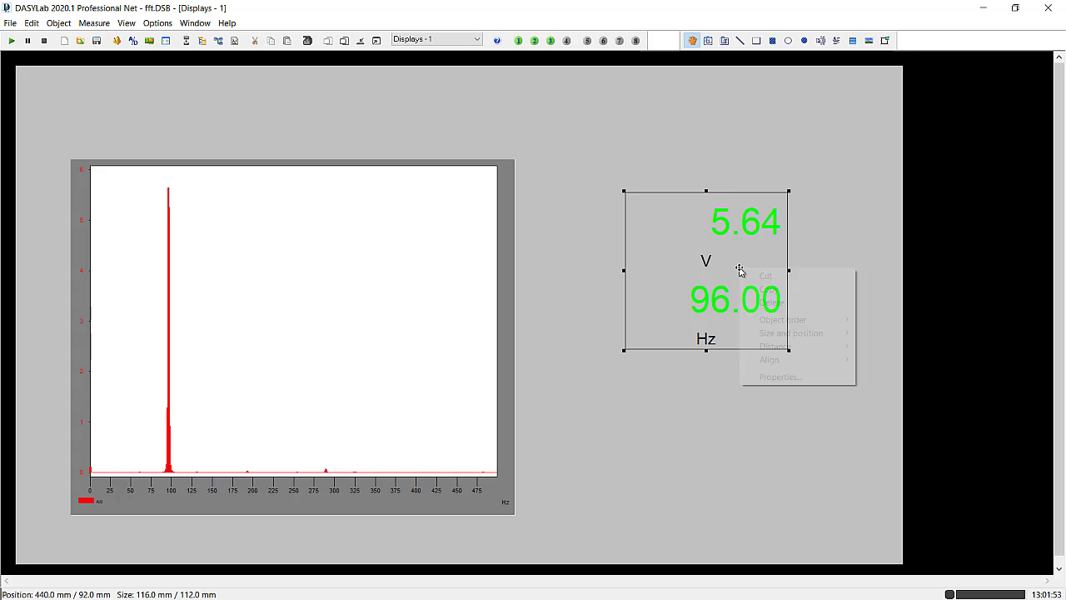
pyautogui.click(755, 379)
pyautogui.click(374, 298)
pyautogui.click(442, 296)
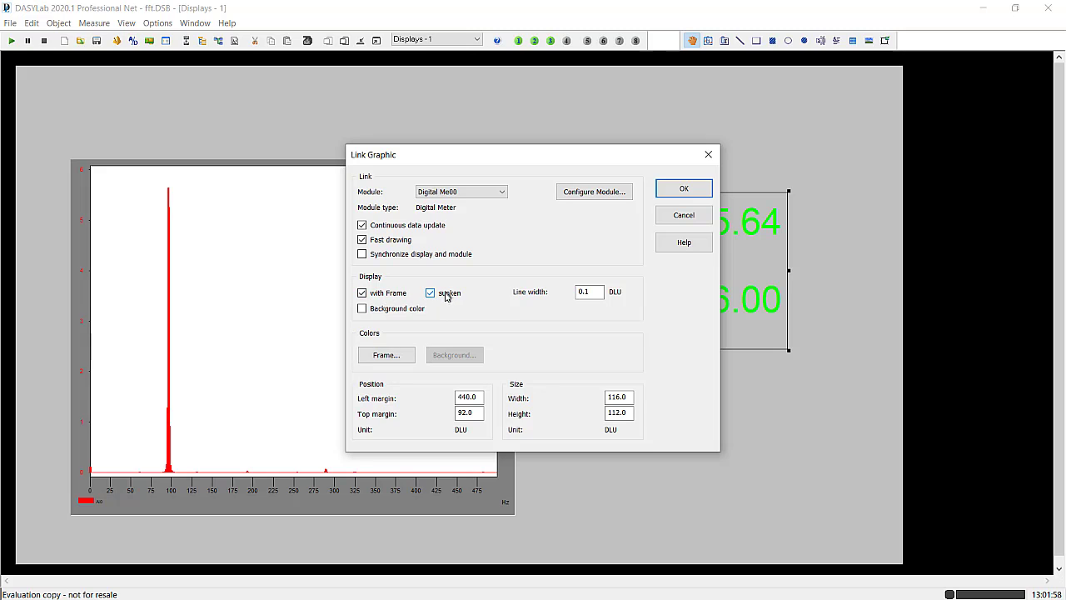
pyautogui.click(692, 190)
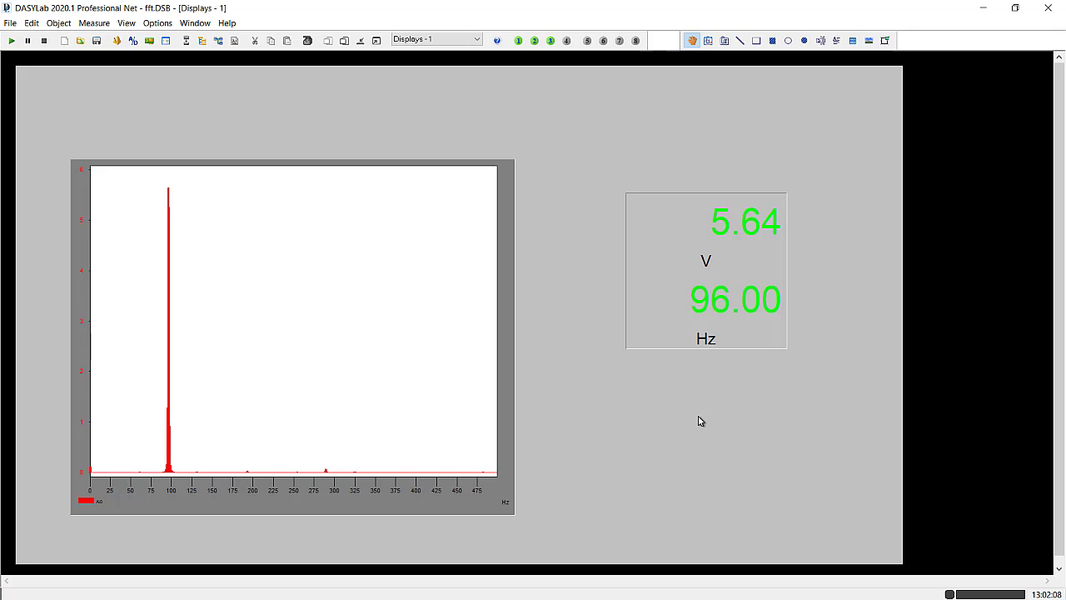
# Step: Turn off the background color of the linked Y/t Chart01 graphic, leaving its sunken frame enabled
pyautogui.rightClick(262, 286)
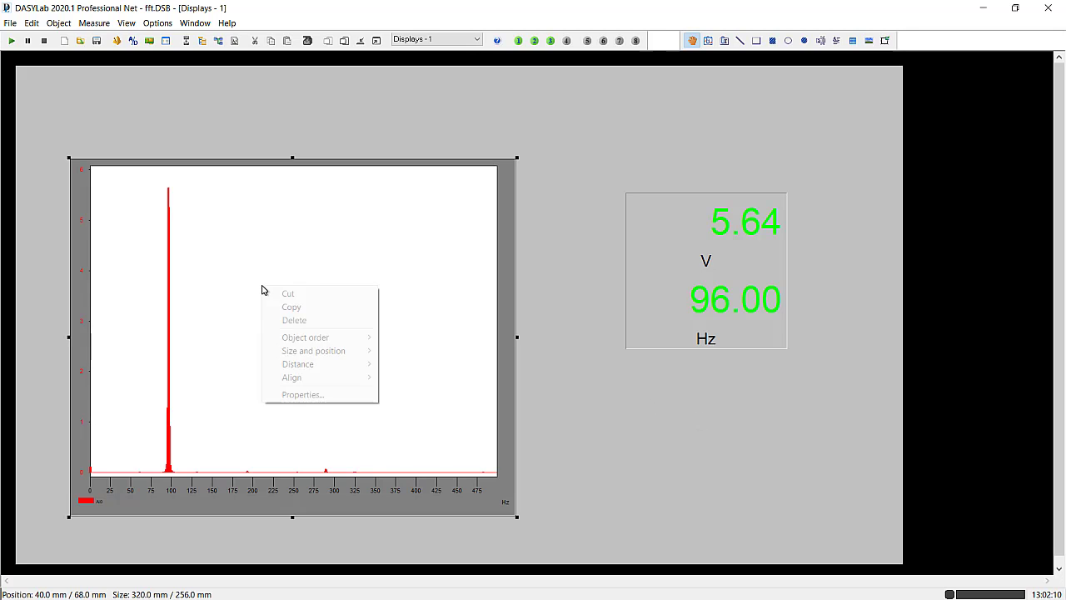
pyautogui.click(289, 396)
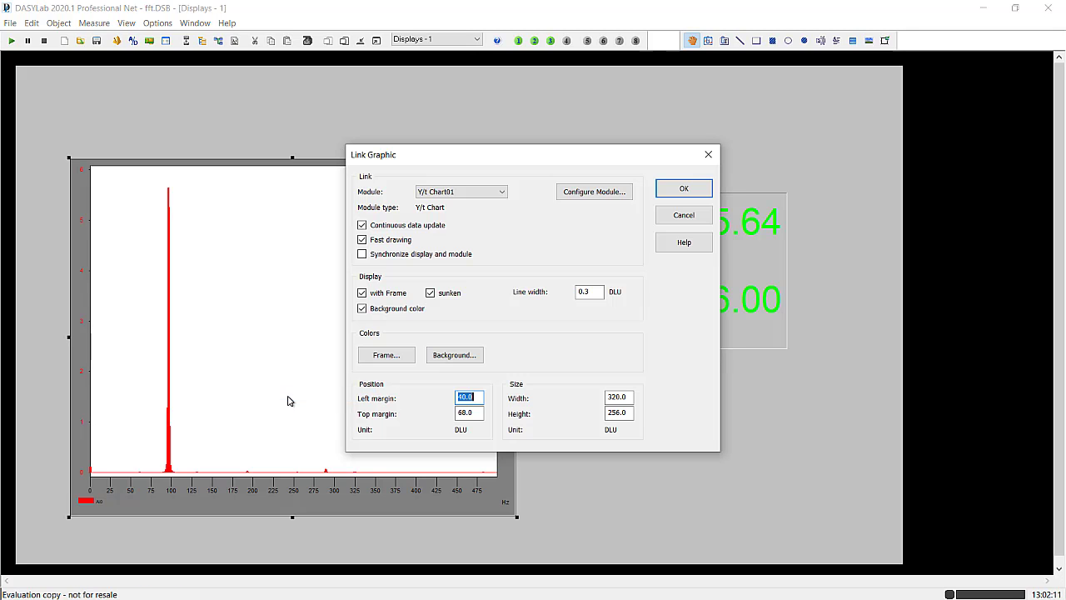
pyautogui.click(395, 309)
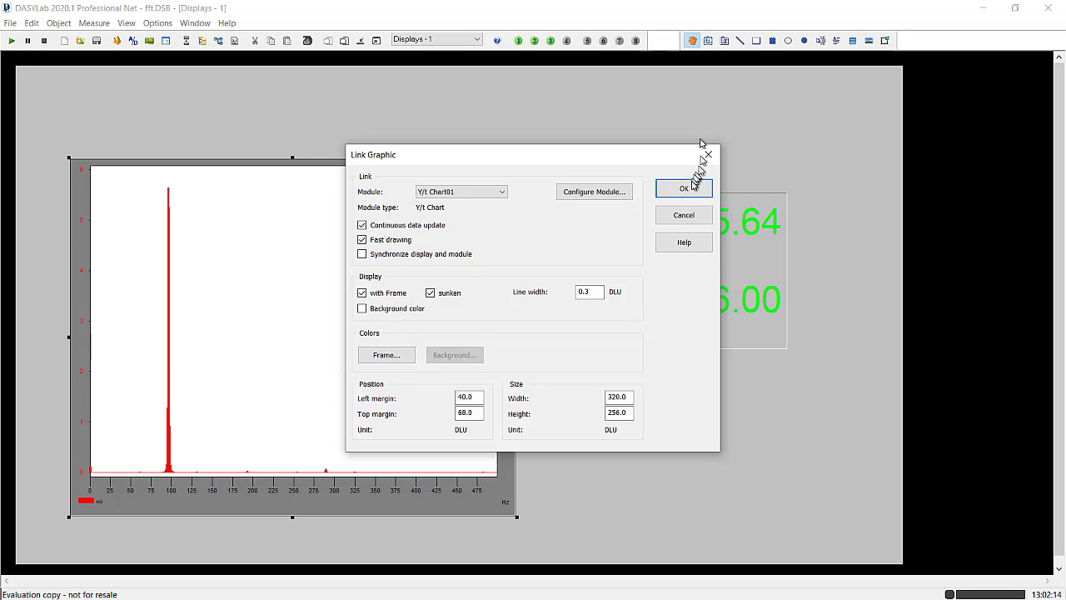
pyautogui.click(685, 189)
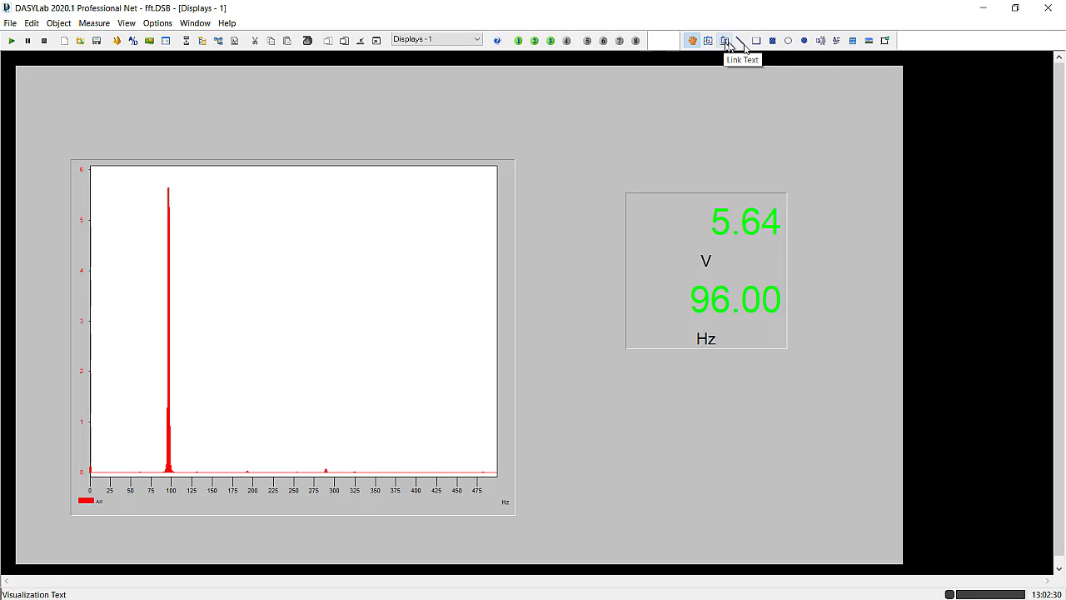
# Step: Draw a wide text object in the empty area above the linked chart on the layout page
pyautogui.click(820, 41)
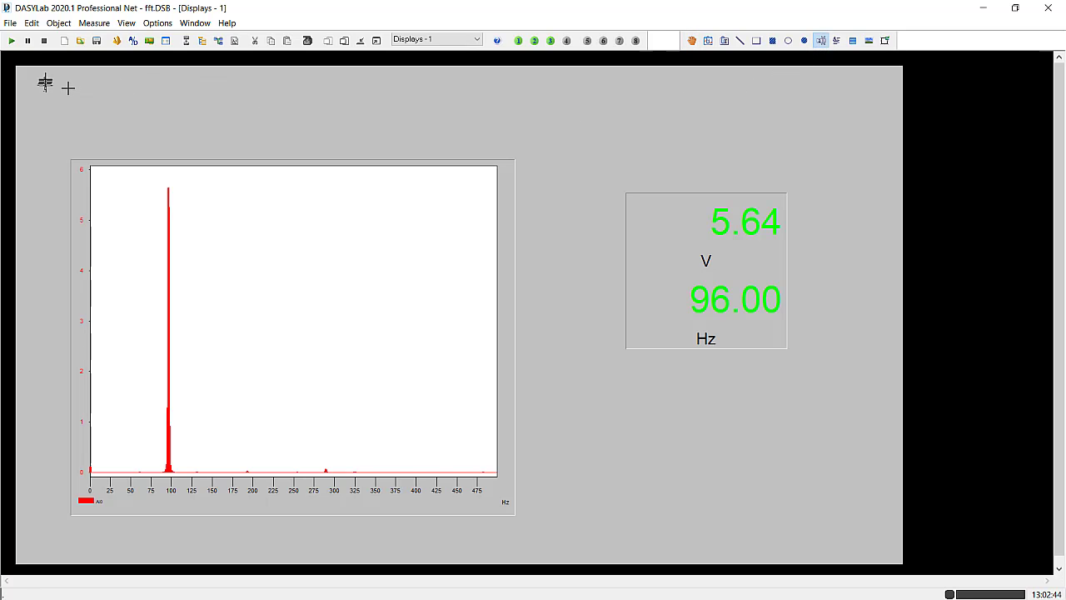
pyautogui.moveTo(259, 76); pyautogui.dragTo(552, 103)
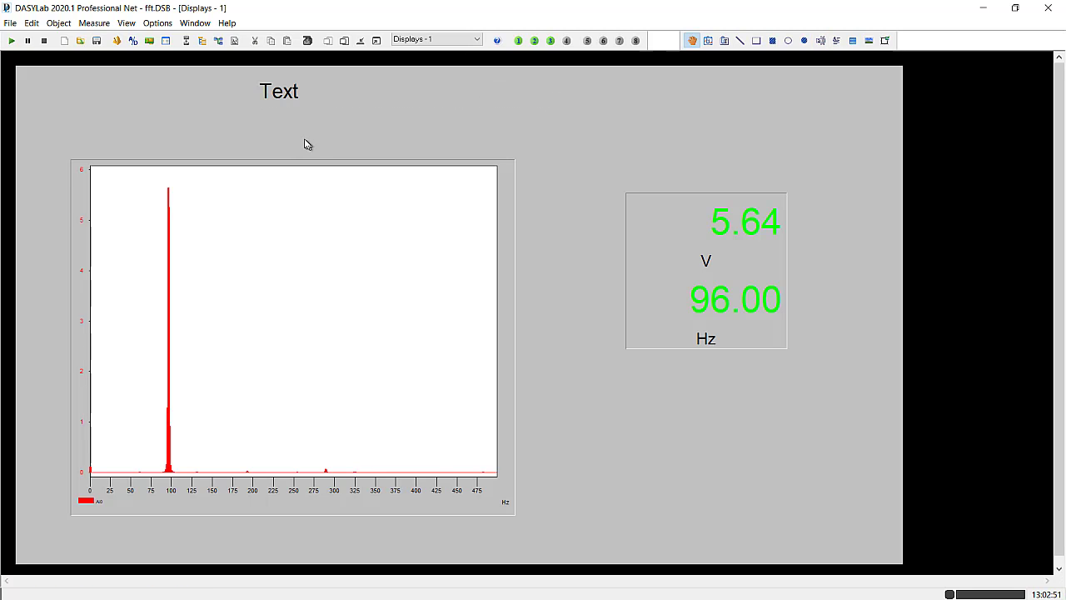
# Step: Shrink the text object's height to about 8 mm and enlarge it back to about 20 mm
pyautogui.click(284, 94)
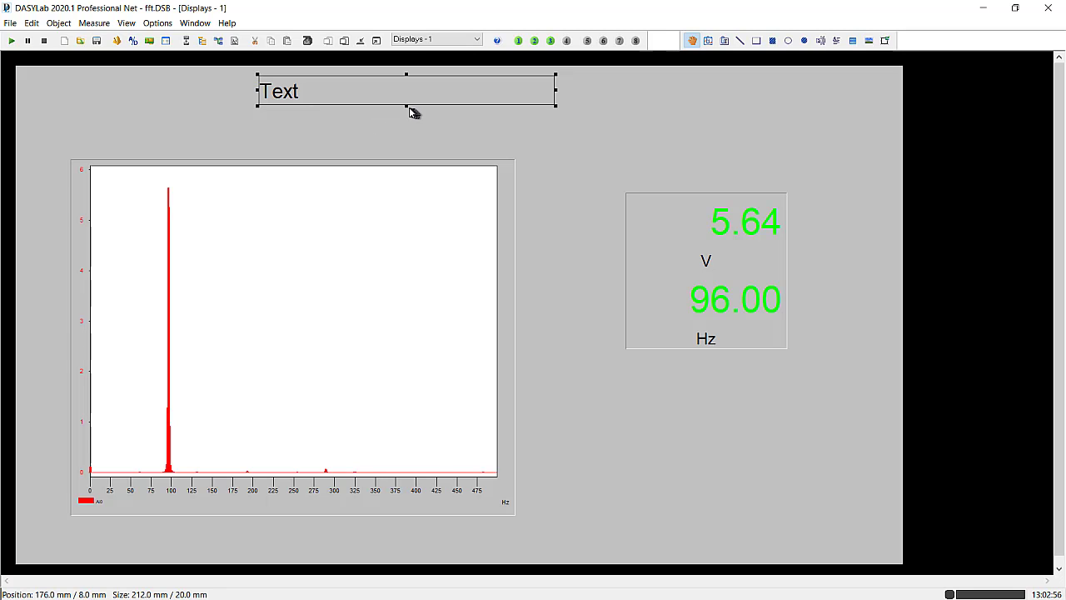
pyautogui.moveTo(406, 107); pyautogui.dragTo(408, 90)
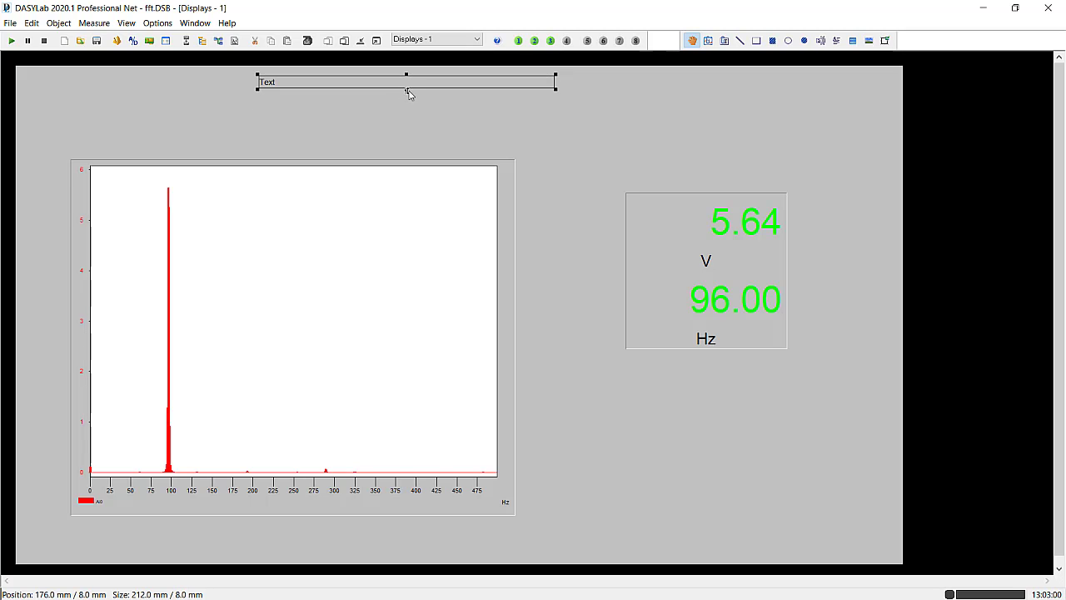
pyautogui.moveTo(406, 90); pyautogui.dragTo(407, 113)
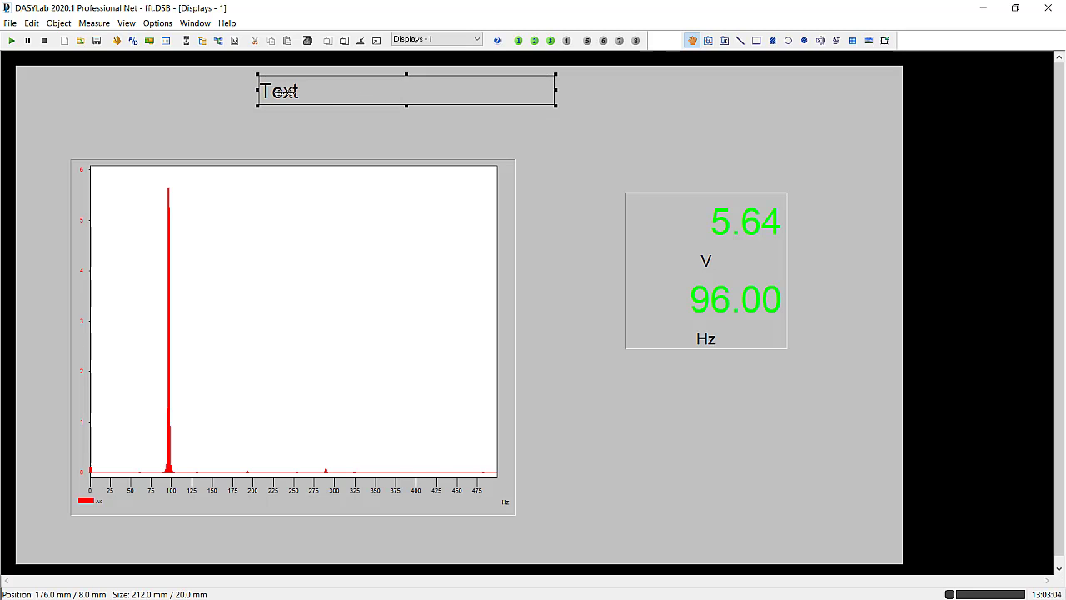
# Step: Set the text object's content to "DASYLab Basics Layout Example" with centered alignment
pyautogui.rightClick(290, 92)
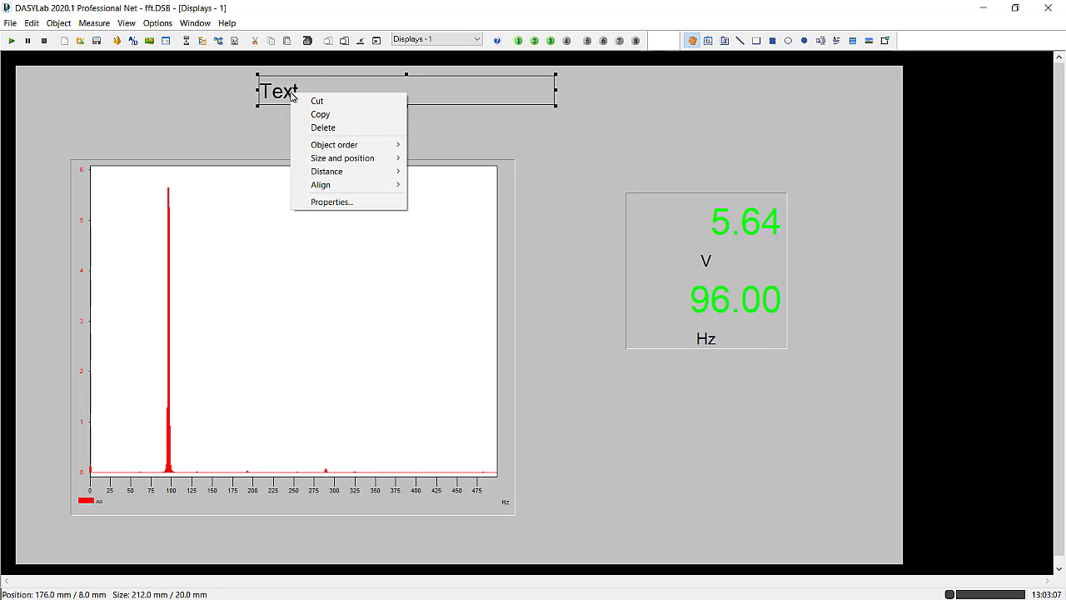
pyautogui.click(331, 201)
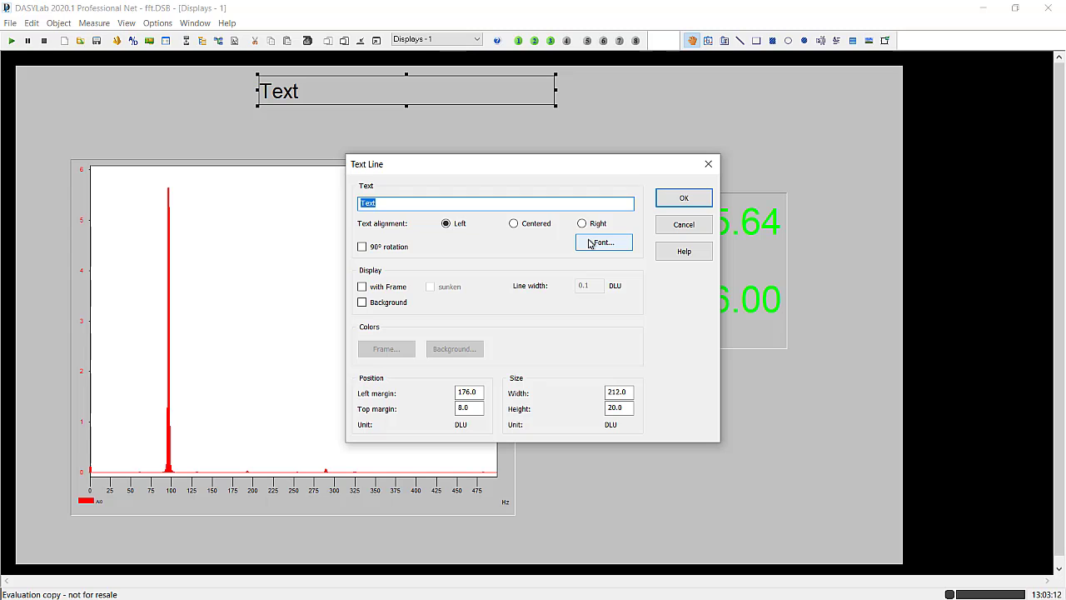
pyautogui.write('DAYLab')
pyautogui.press('BackSpace')
pyautogui.press('BackSpace')
pyautogui.press('BackSpace')
pyautogui.press('BackSpace')
pyautogui.write('Basics Layout')
pyautogui.press('BackSpace')
pyautogui.press('BackSpace')
pyautogui.press('BackSpace')
pyautogui.write('Example')
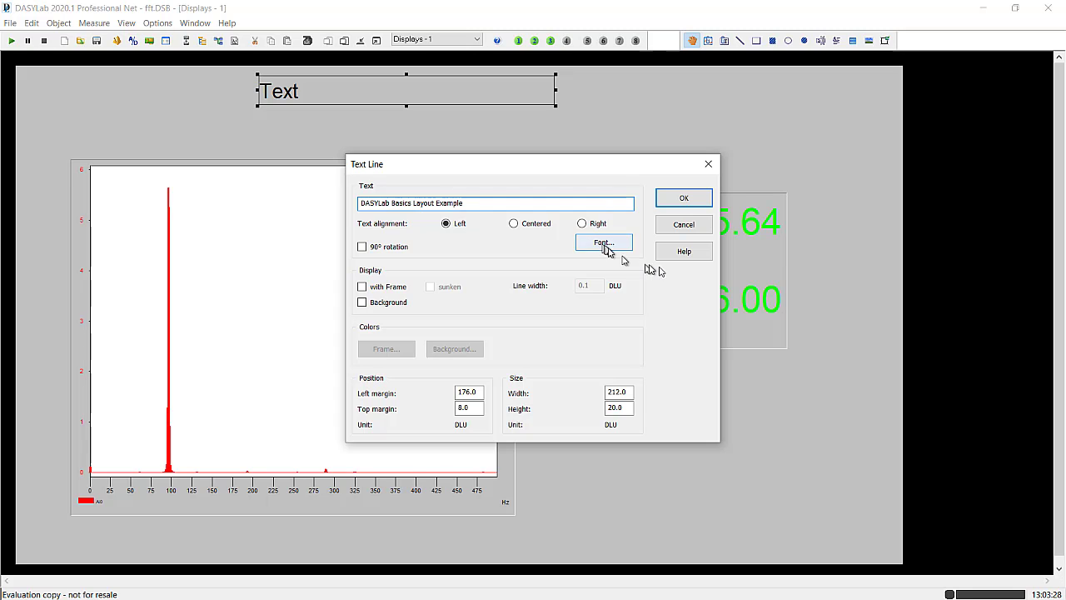
pyautogui.click(533, 226)
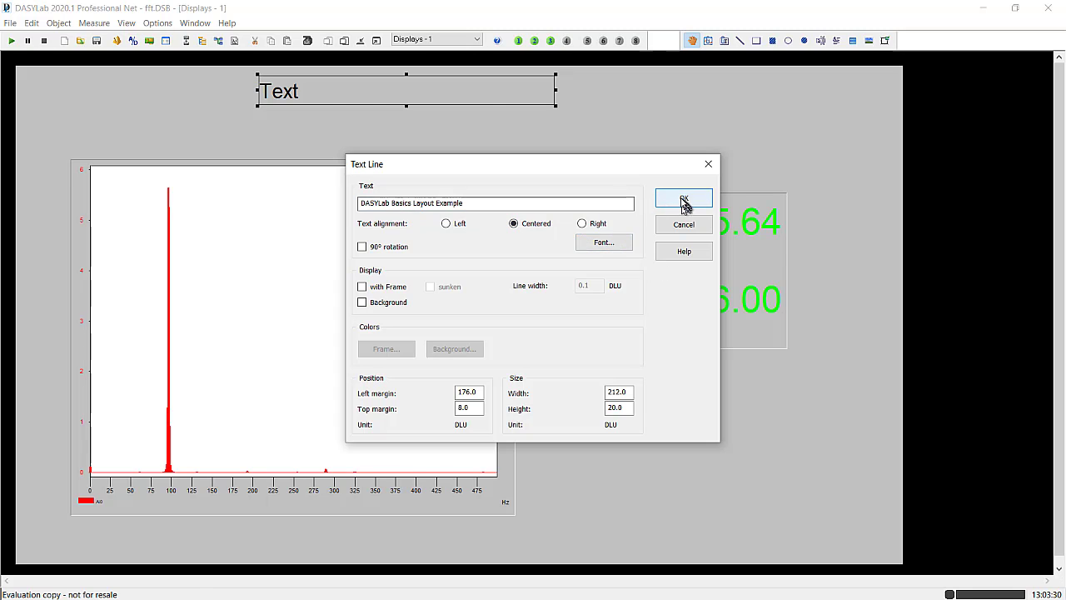
pyautogui.click(684, 199)
# Step: Widen the title text object on both sides to about 256 mm, with its left edge at about 152 mm
pyautogui.moveTo(557, 92); pyautogui.dragTo(585, 91)
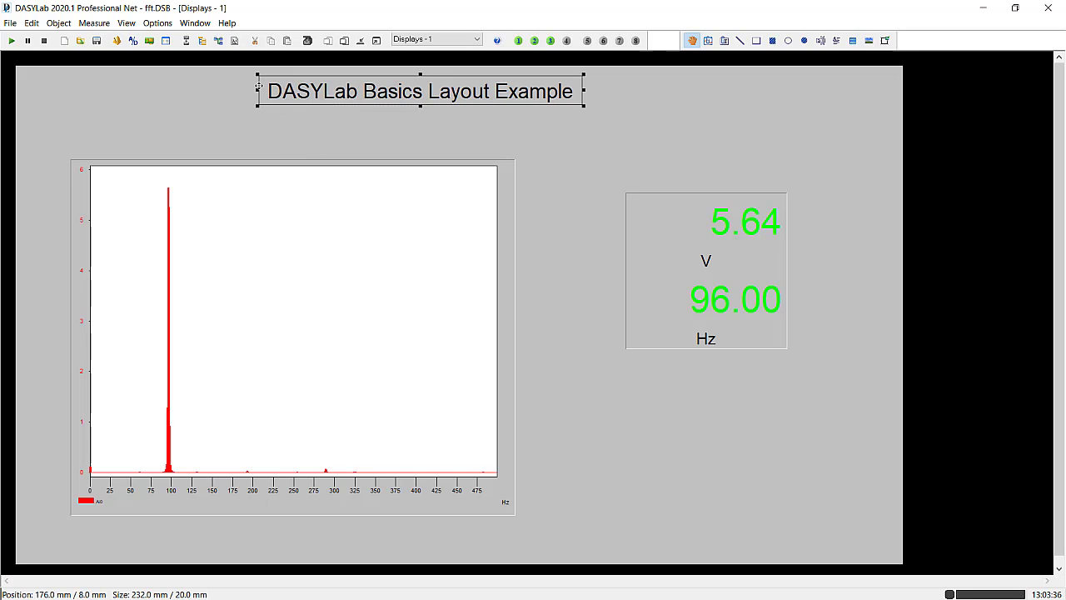
pyautogui.moveTo(258, 91); pyautogui.dragTo(224, 90)
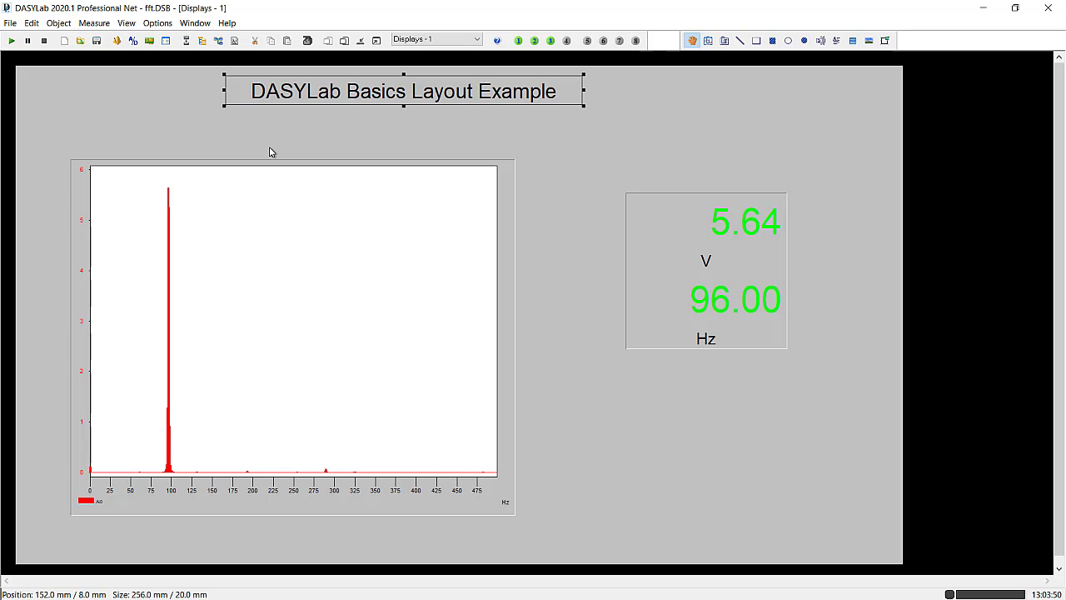
pyautogui.click(679, 124)
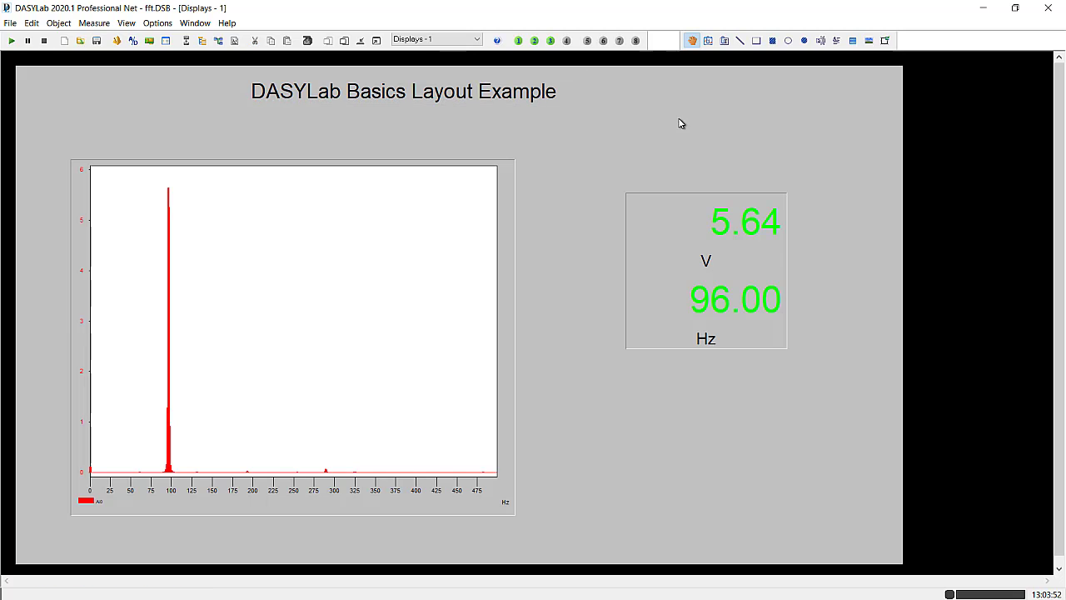
# Step: Draw a bitmap object about 156 × 44 mm in the page's upper-left corner and load logo.bmp into it with the Keep proportions display mode
pyautogui.click(871, 41)
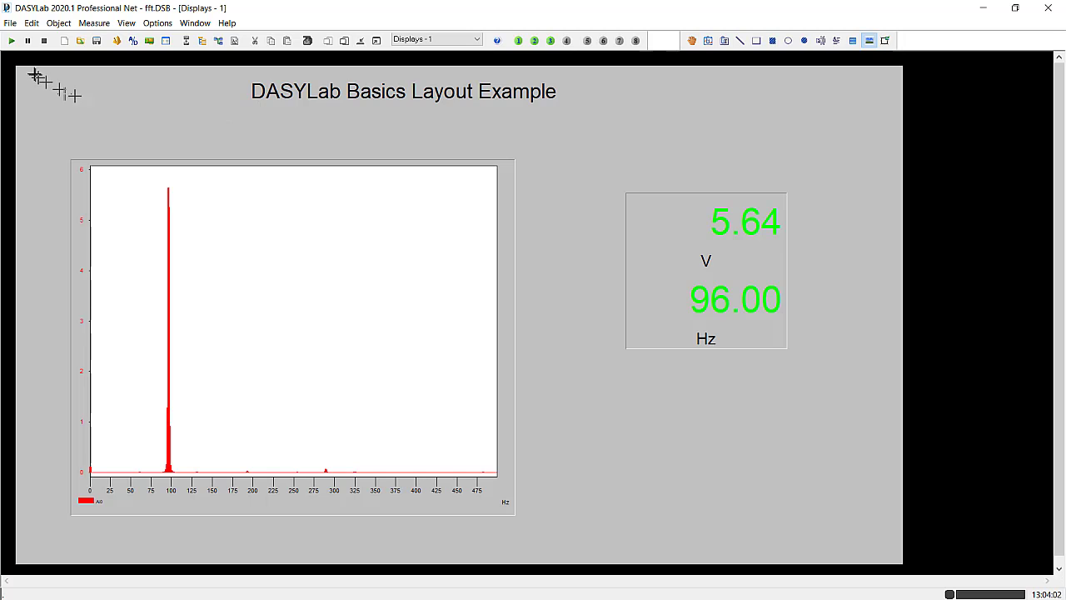
pyautogui.moveTo(20, 76); pyautogui.dragTo(236, 137)
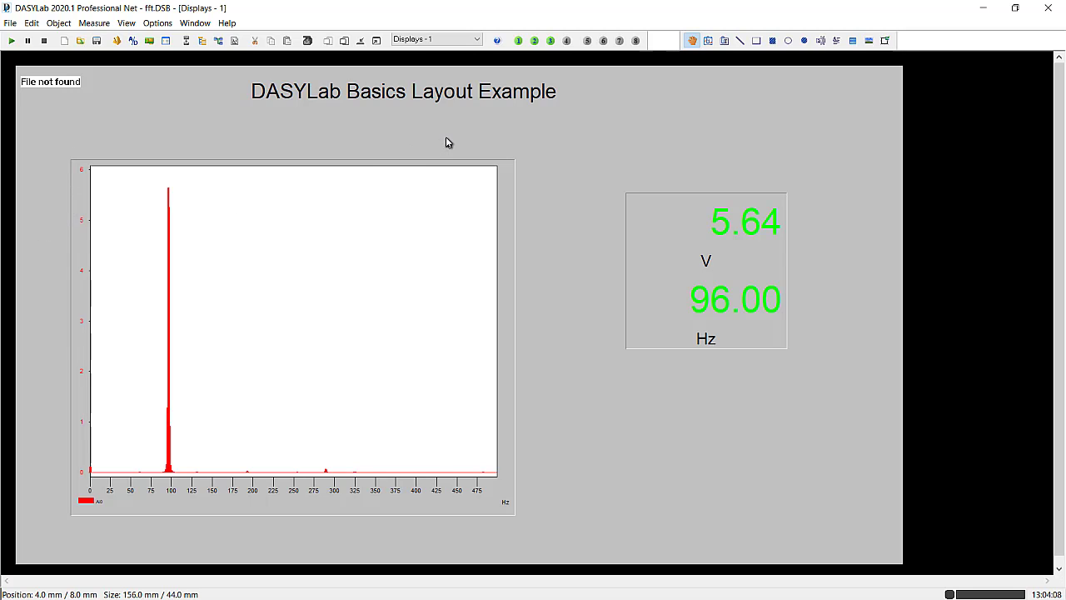
pyautogui.click(60, 104)
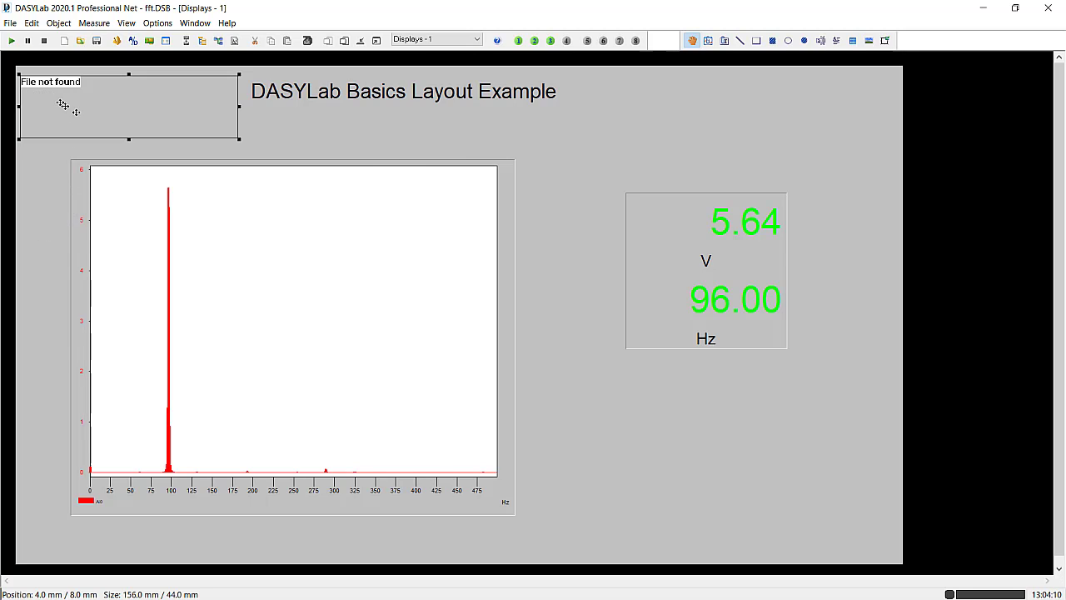
pyautogui.rightClick(109, 98)
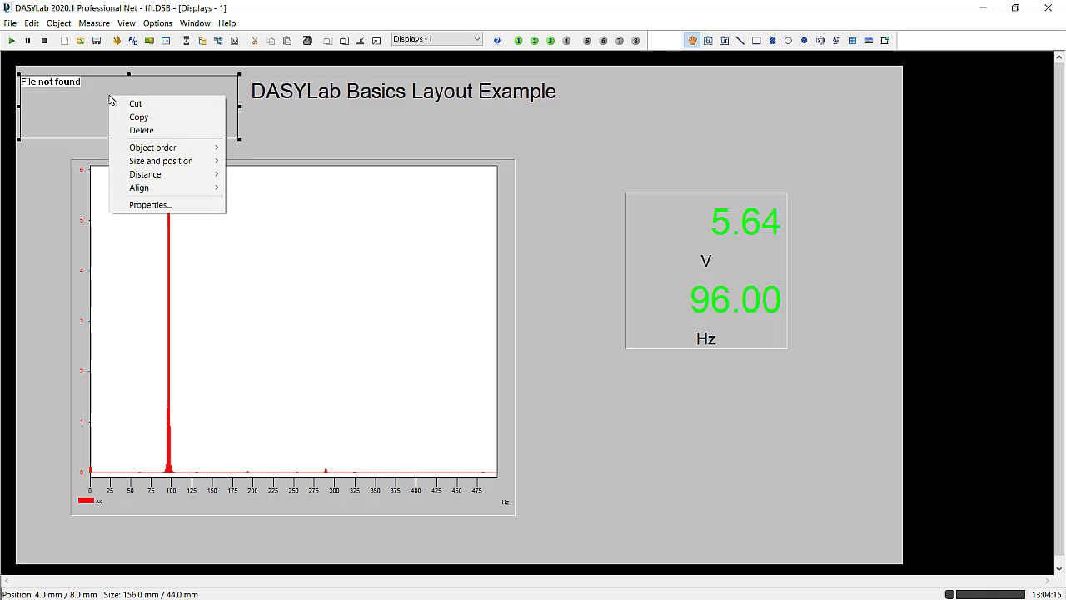
pyautogui.click(177, 206)
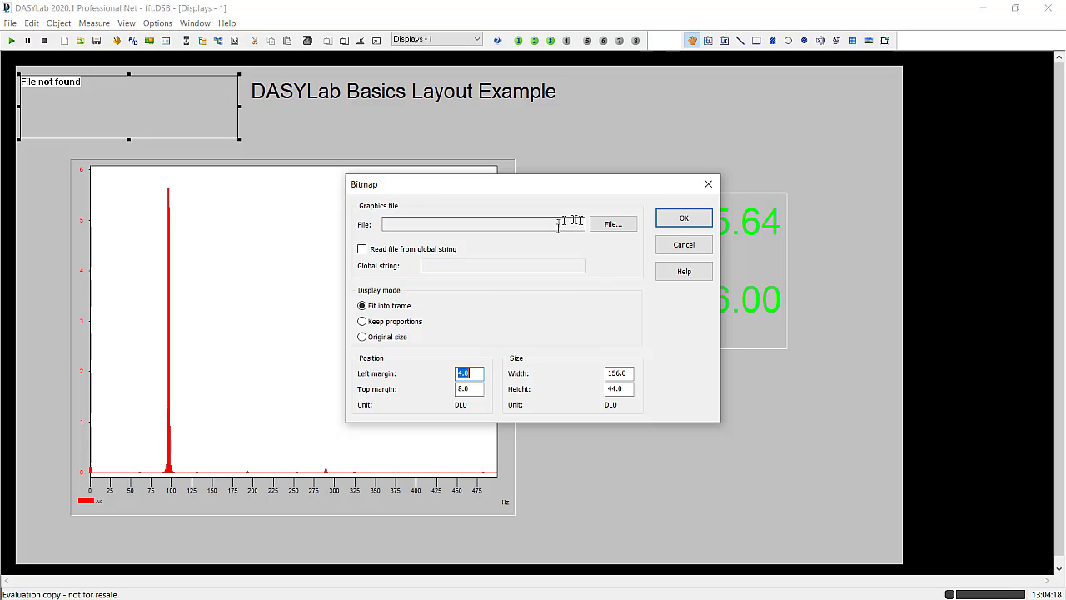
pyautogui.click(614, 224)
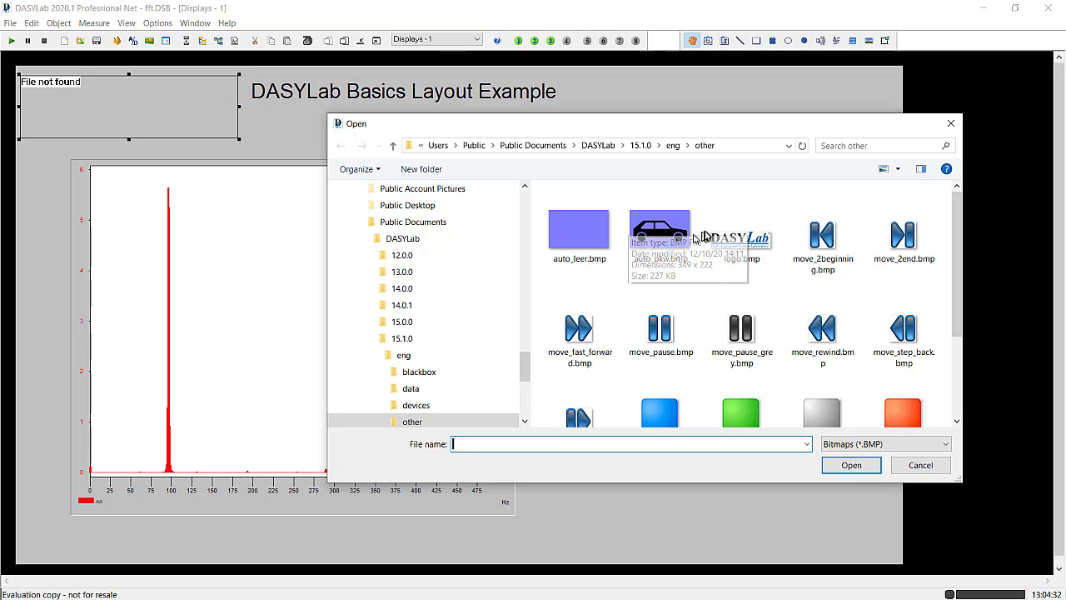
pyautogui.click(750, 242)
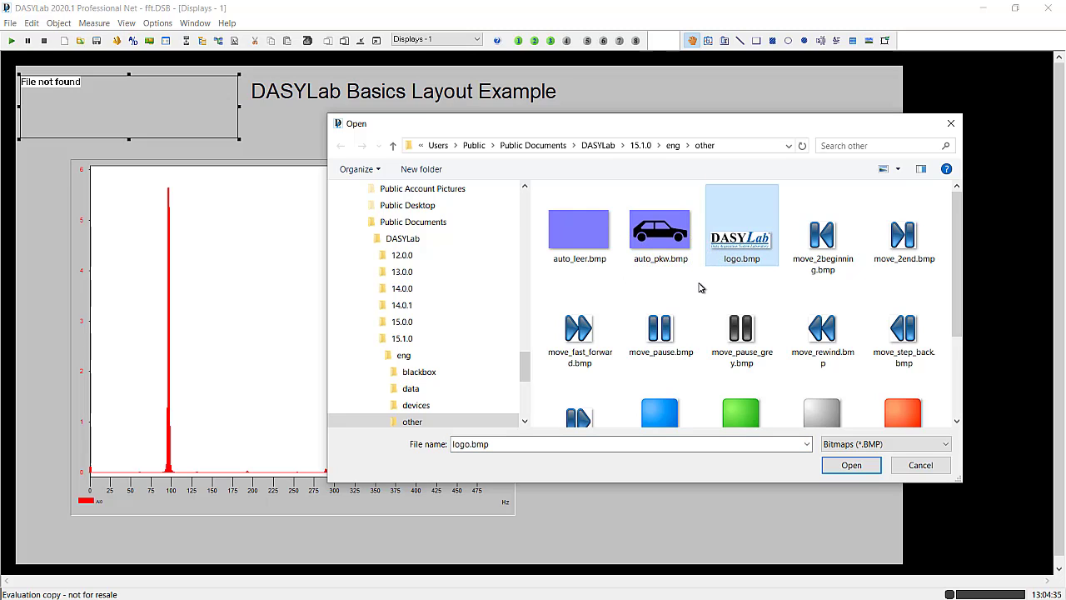
pyautogui.click(849, 467)
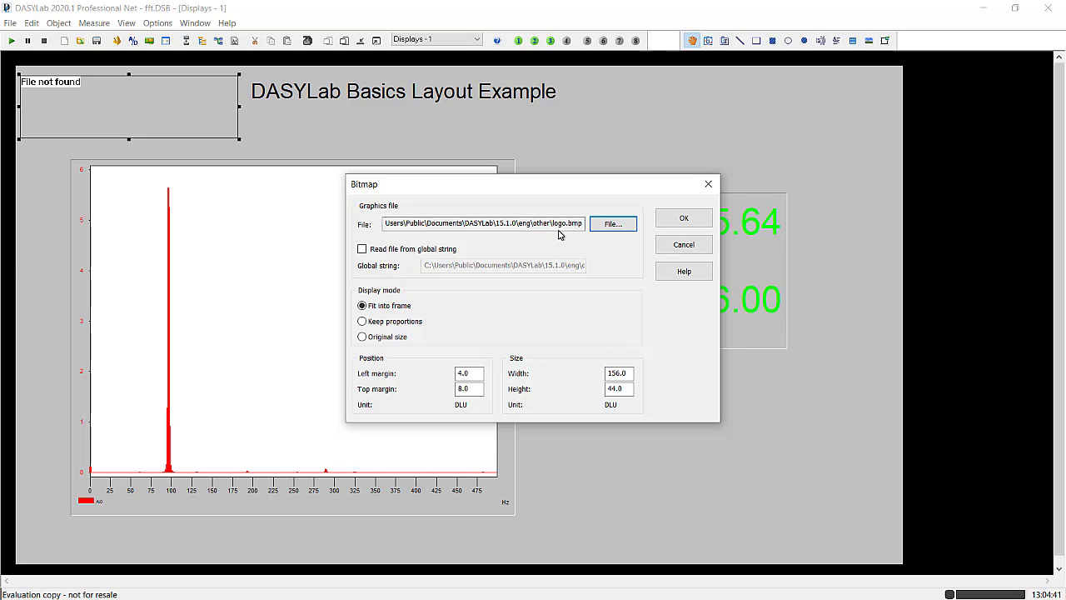
pyautogui.click(405, 324)
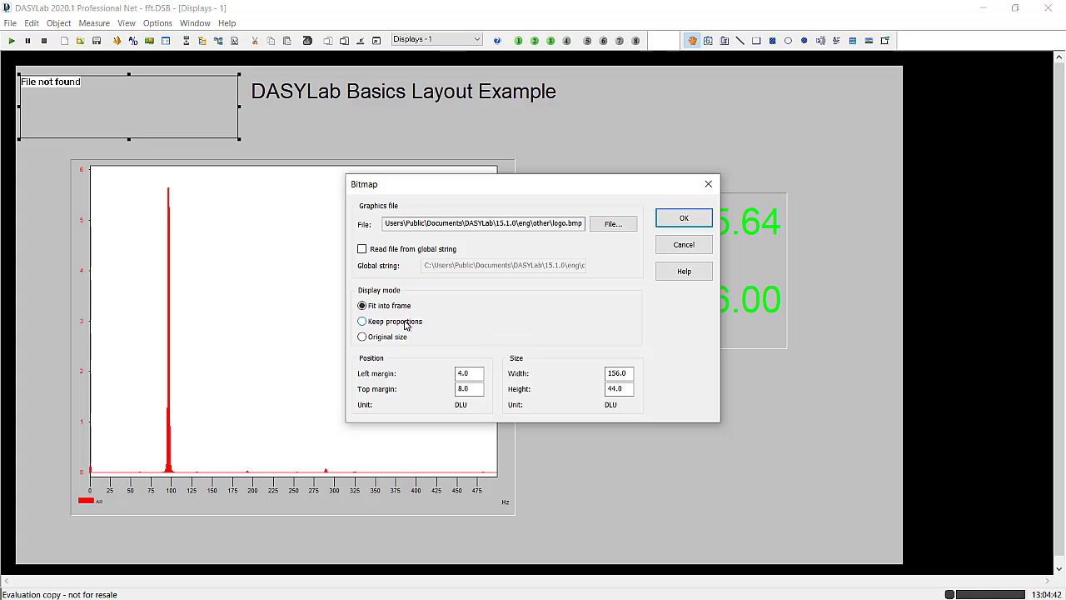
pyautogui.click(685, 219)
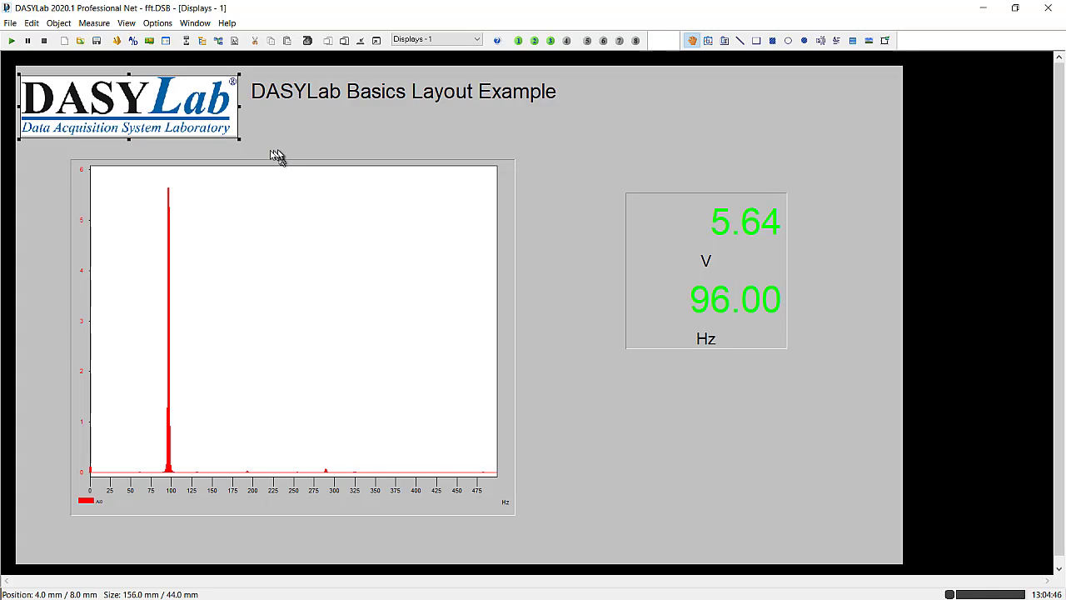
# Step: Shrink the logo bitmap to about 104 × 28 mm and deselect it
pyautogui.moveTo(240, 139); pyautogui.dragTo(165, 120)
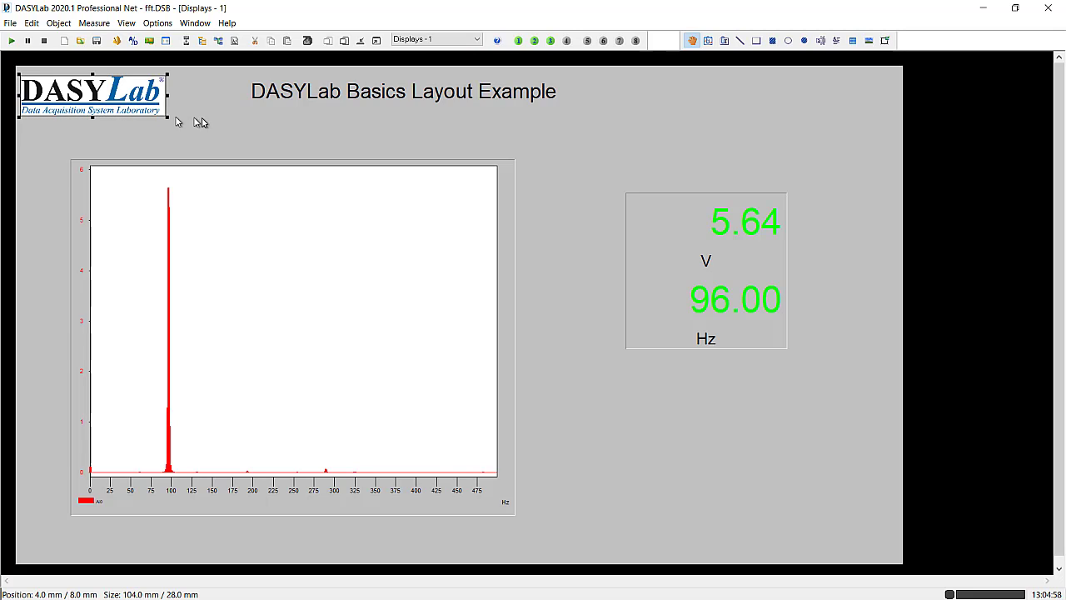
pyautogui.click(204, 124)
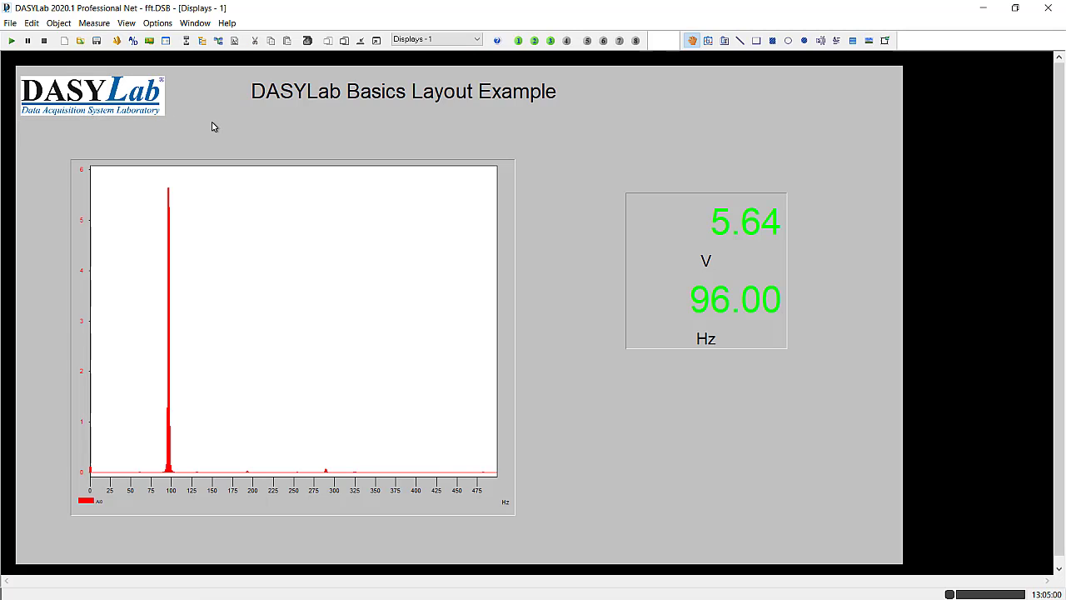
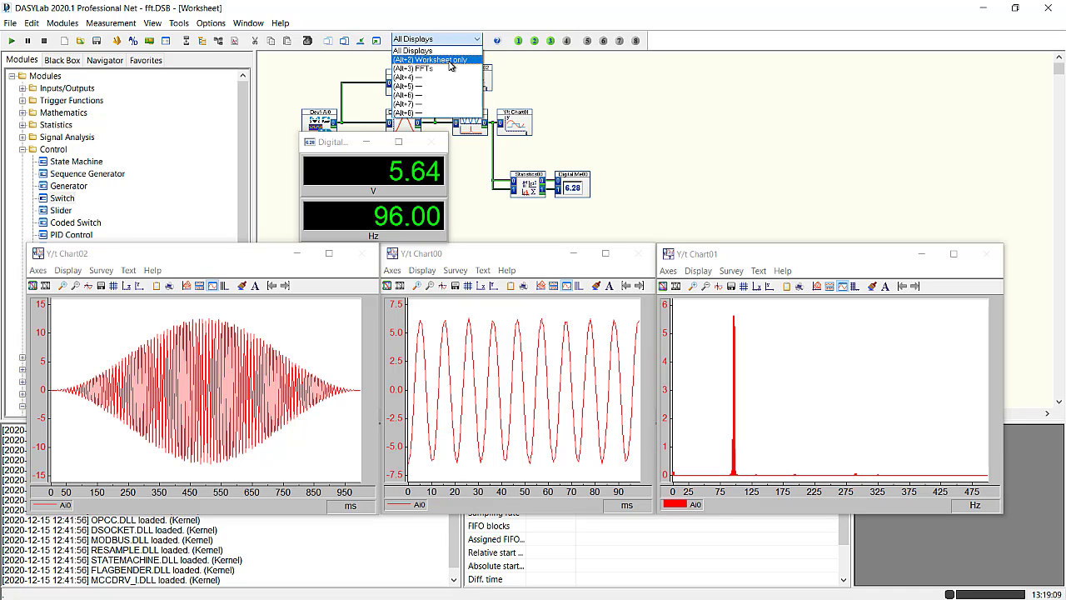
# Step: Show the Worksheet only display arrangement and place a Switch control module in the empty area below the analog input module
pyautogui.click(450, 60)
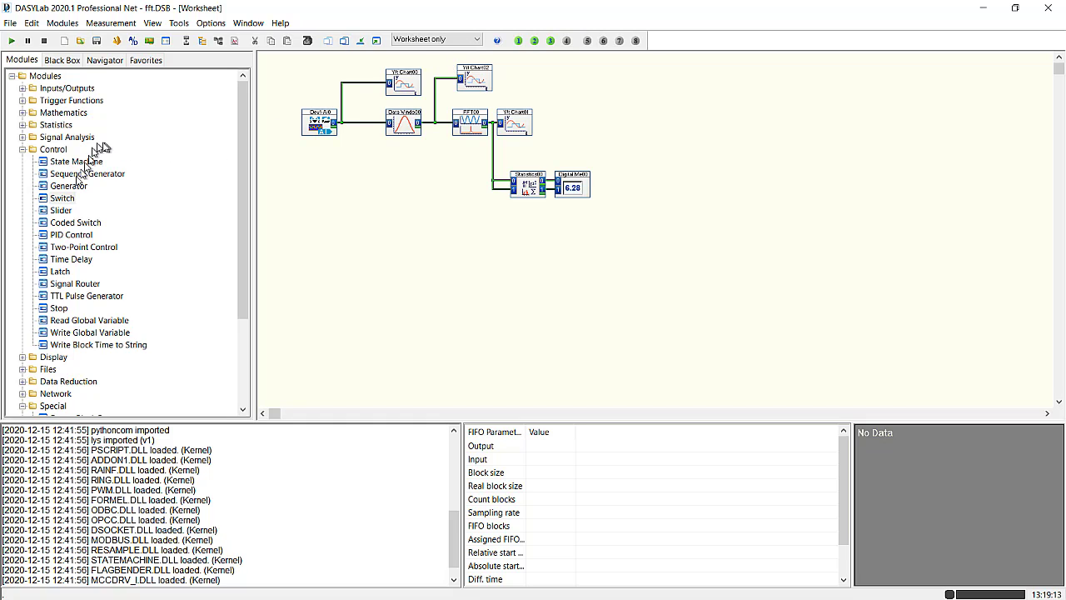
pyautogui.click(55, 200)
pyautogui.moveTo(52, 202); pyautogui.dragTo(313, 251)
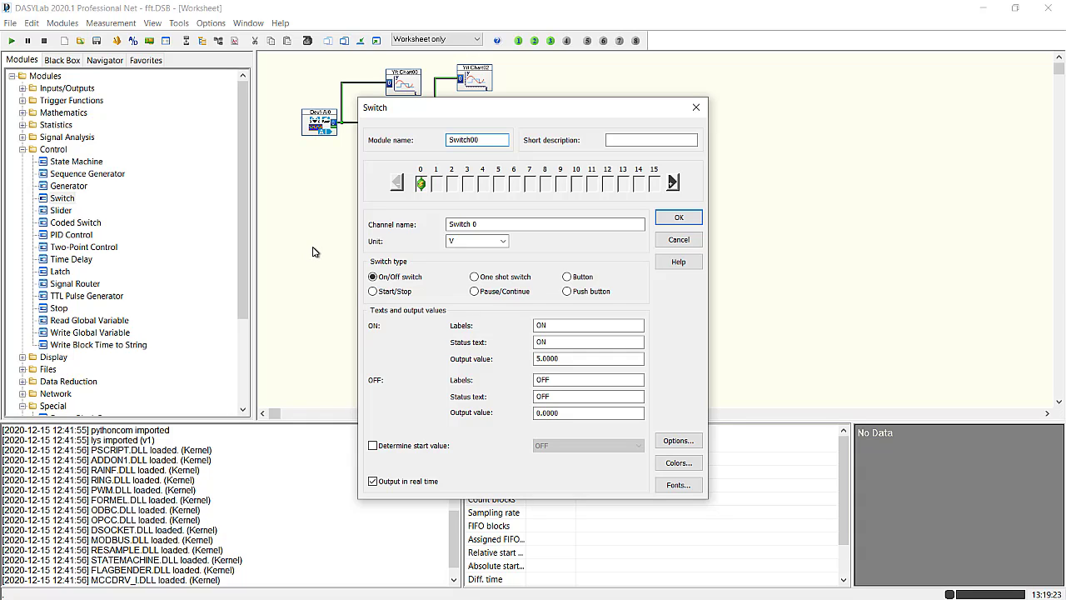
# Step: Configure the new switch module as a One shot switch with the OFF label "Print Layout"
pyautogui.click(475, 277)
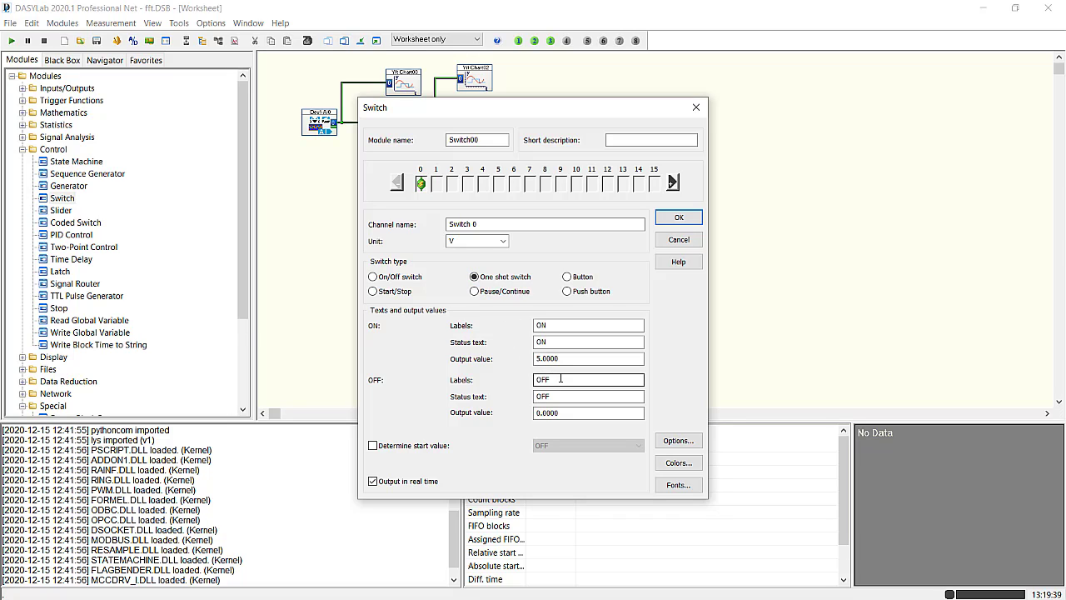
pyautogui.moveTo(553, 379); pyautogui.dragTo(499, 383)
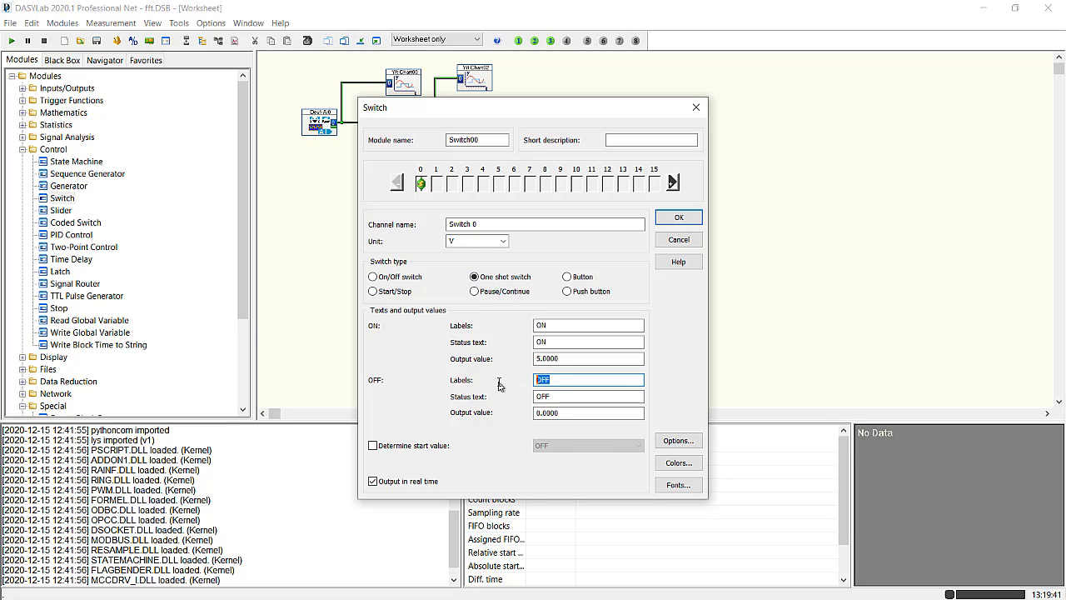
pyautogui.write('Print Layout')
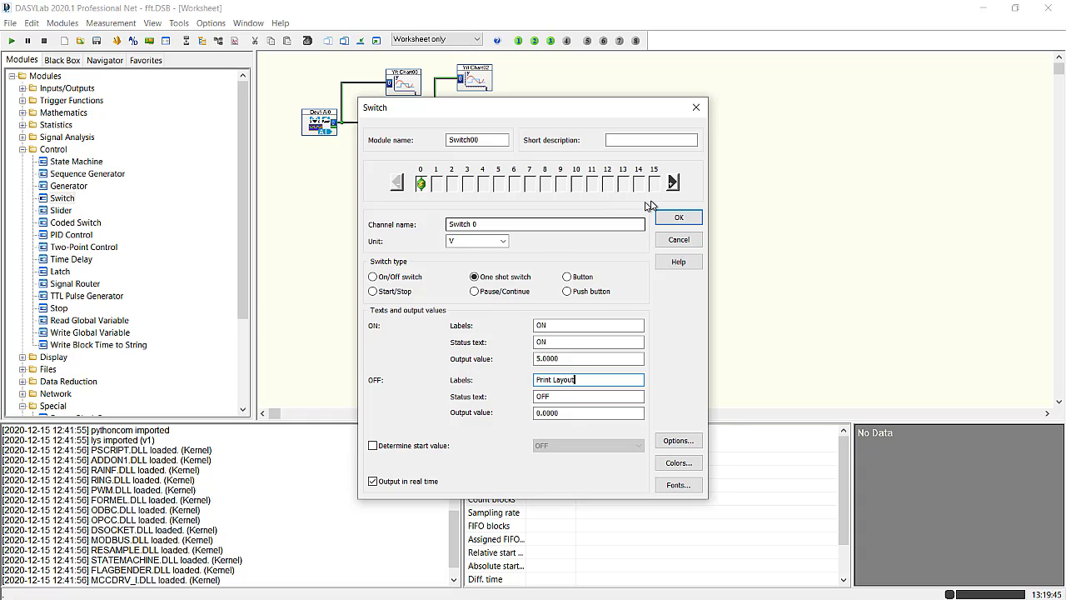
pyautogui.click(678, 218)
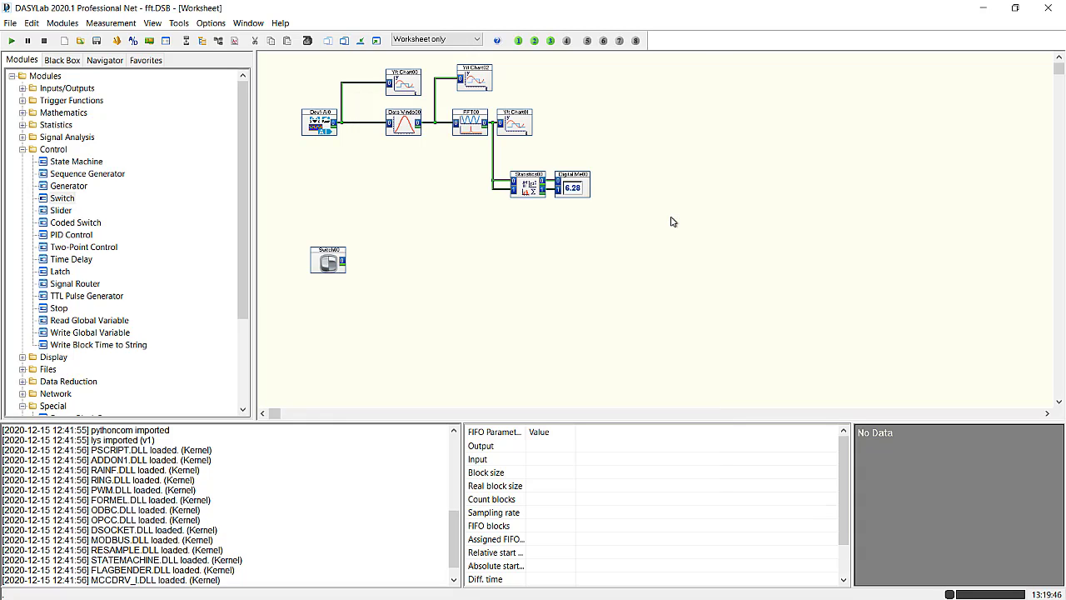
# Step: Show the switch's display window, move it beside the Switch00 module and make it taller
pyautogui.click(377, 40)
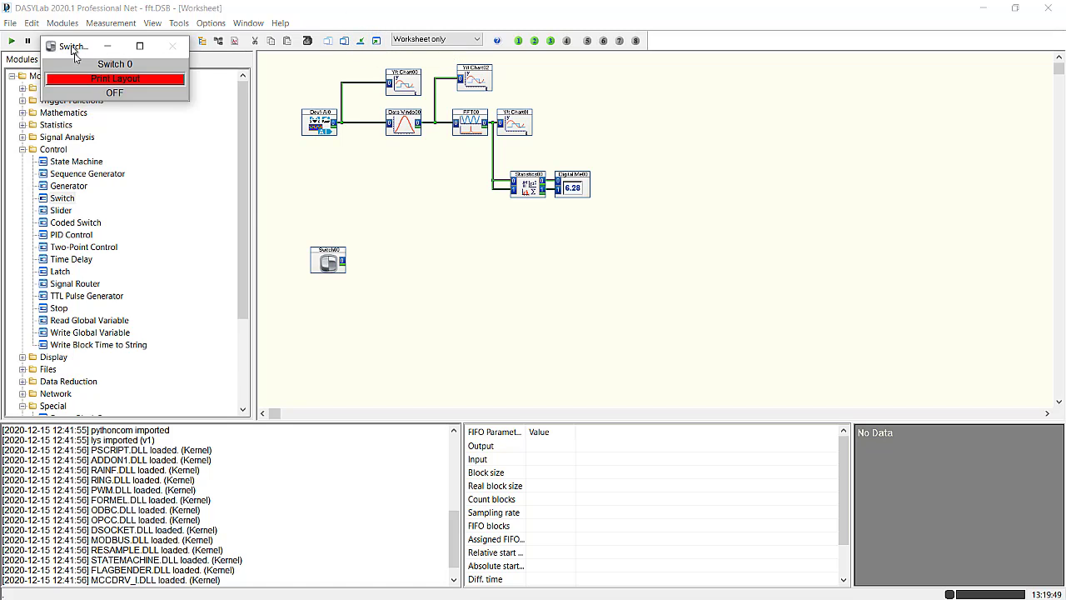
pyautogui.moveTo(63, 51); pyautogui.dragTo(443, 236)
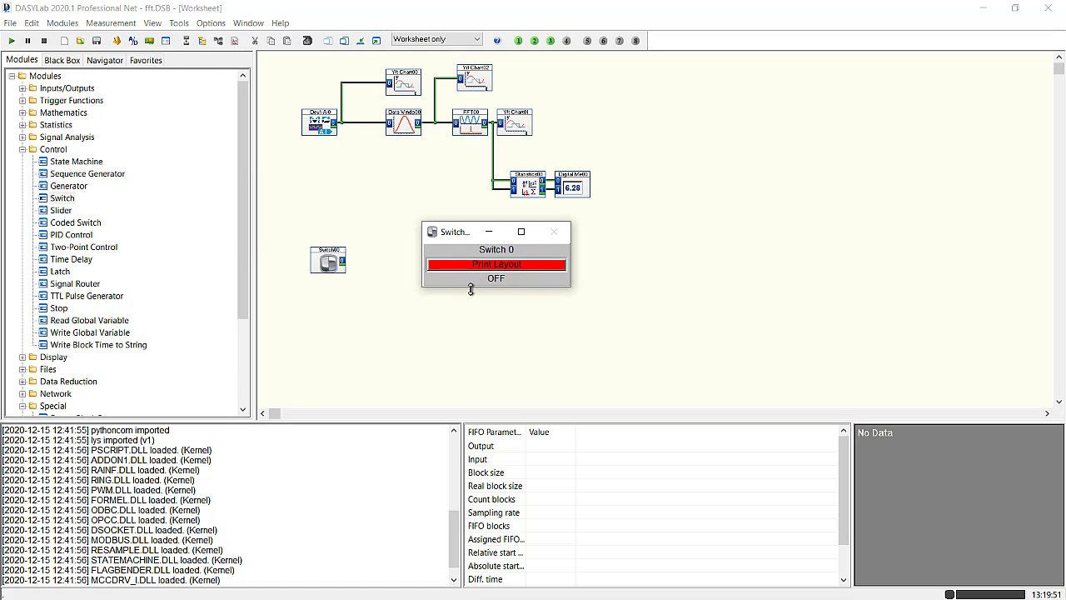
pyautogui.moveTo(474, 286); pyautogui.dragTo(473, 330)
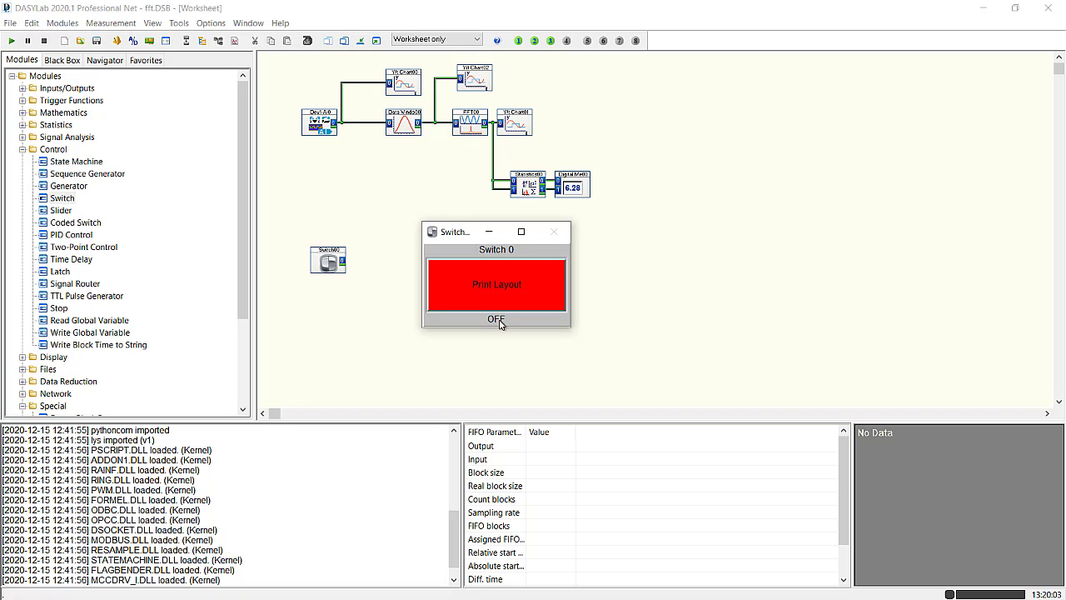
# Step: Turn off the channel name and the status text in the display options of the Switch00 module
pyautogui.rightClick(325, 256)
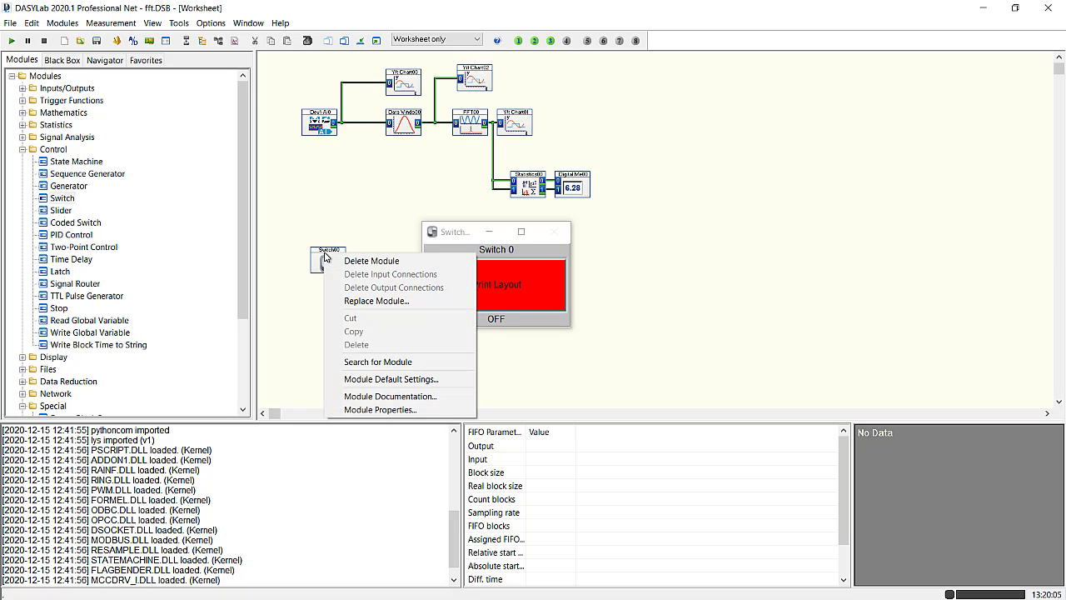
pyautogui.click(386, 410)
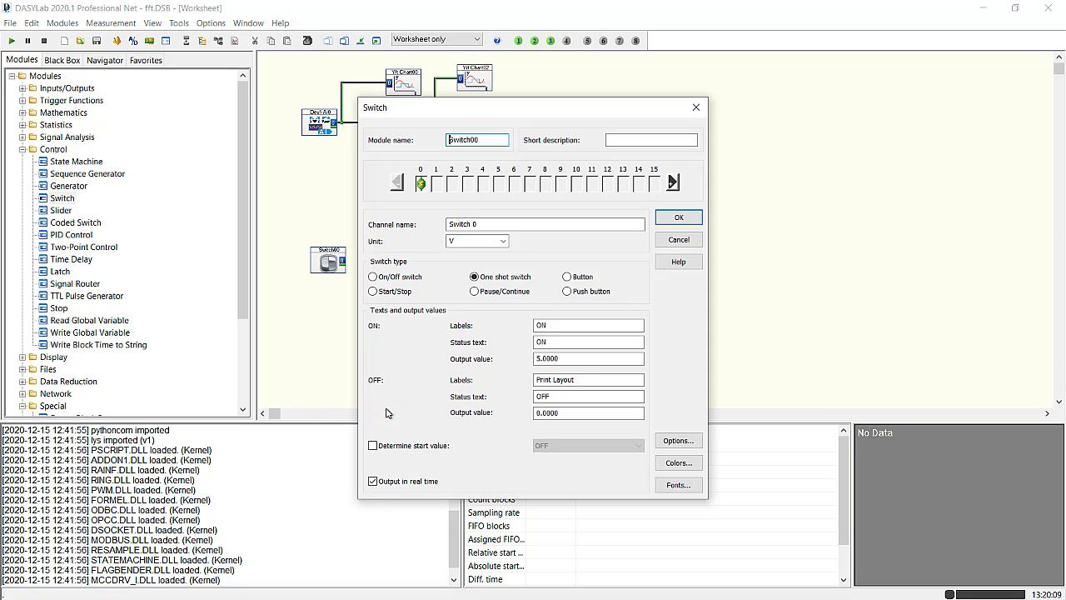
pyautogui.click(686, 444)
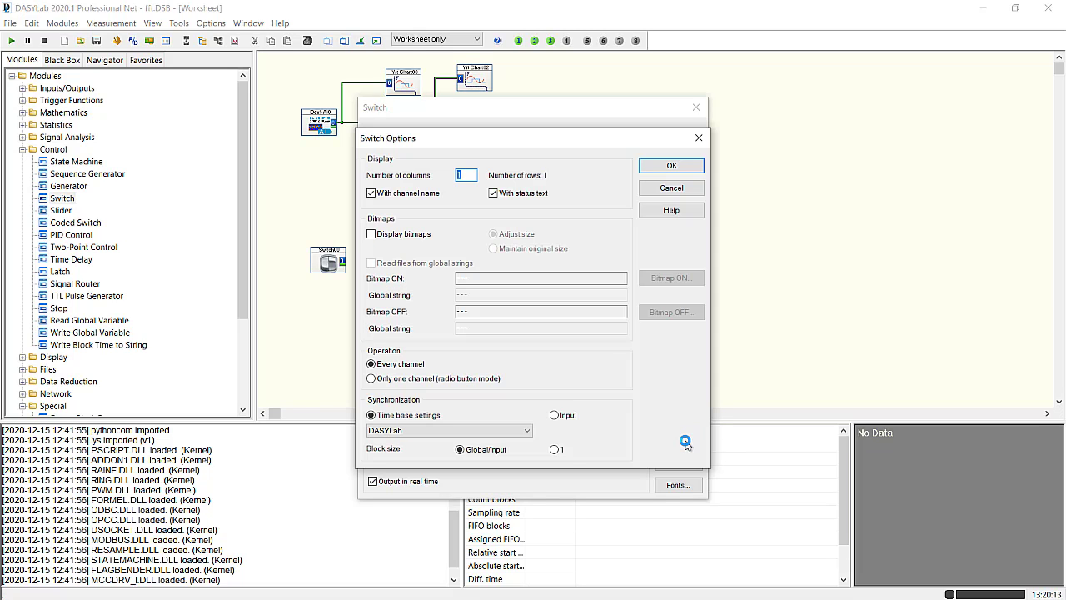
pyautogui.click(371, 193)
pyautogui.click(493, 192)
pyautogui.click(665, 167)
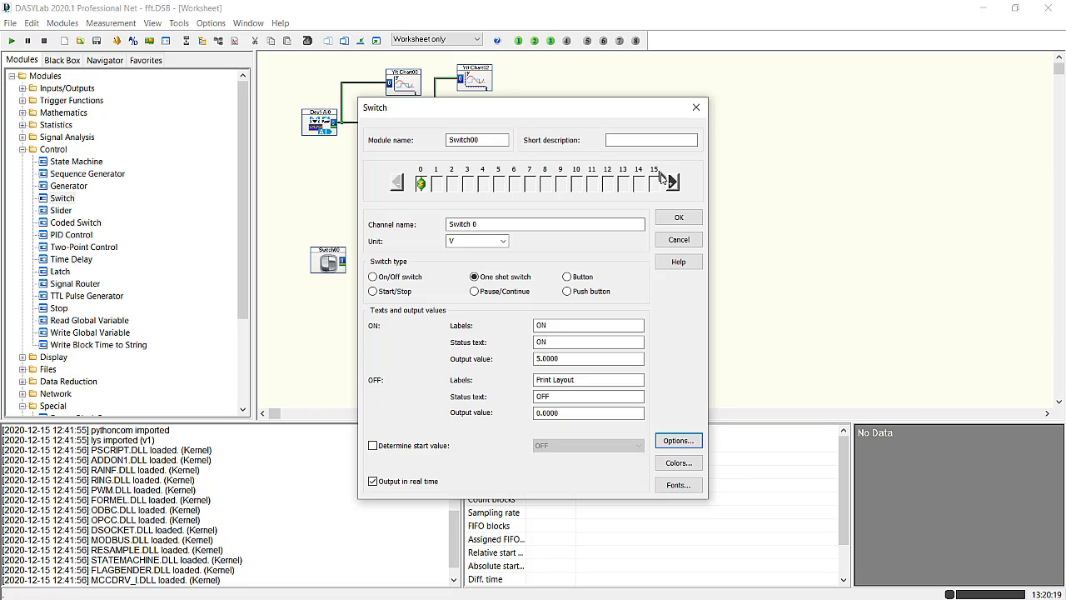
pyautogui.click(679, 219)
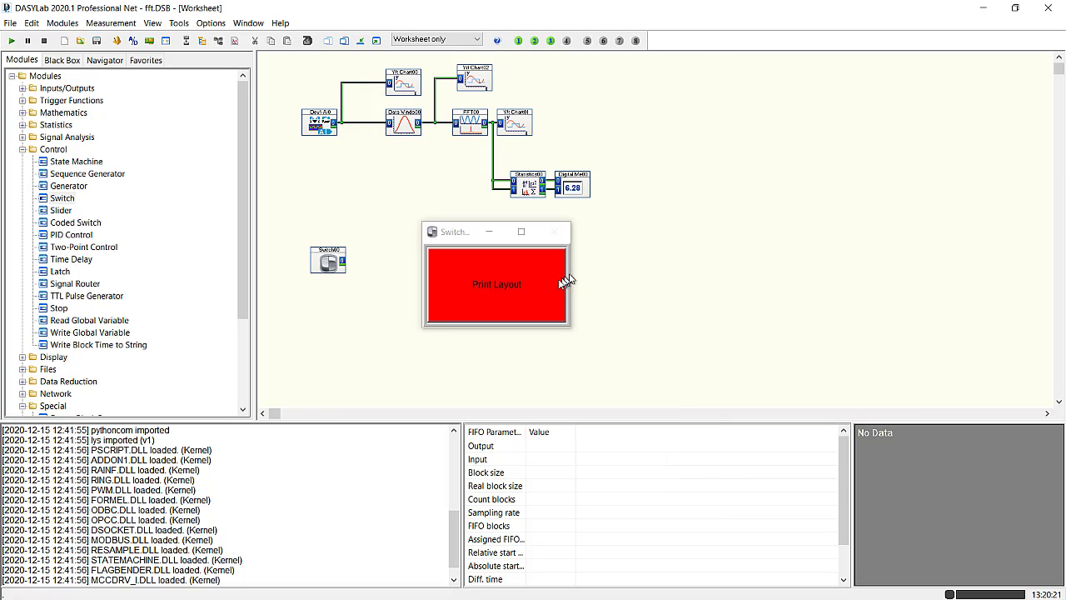
# Step: Test the Print Layout switch by toggling it on and back off in its display window
pyautogui.click(500, 295)
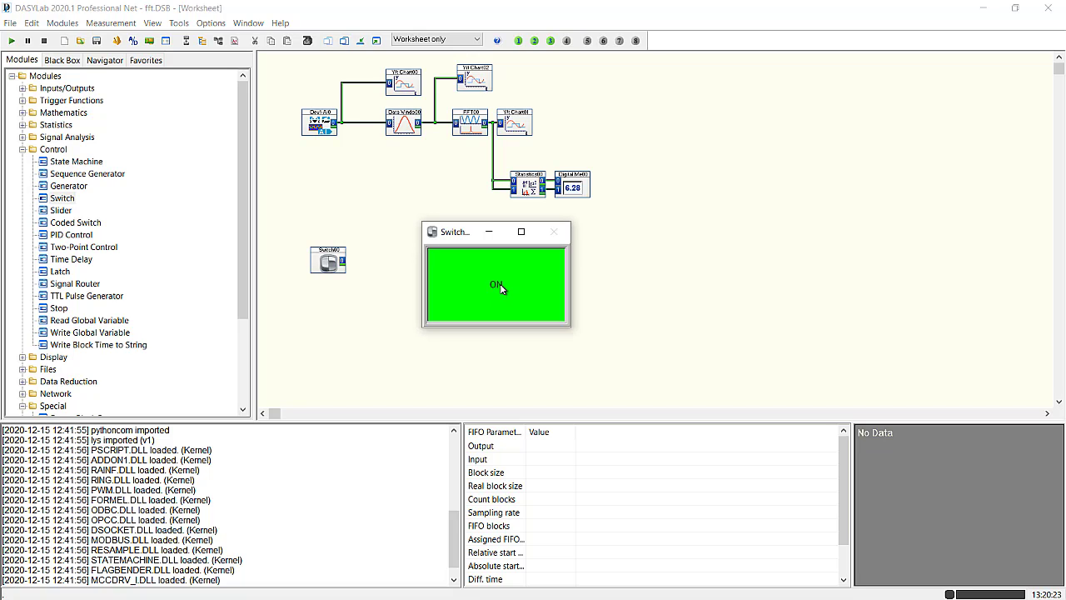
pyautogui.click(500, 285)
pyautogui.rightClick(506, 296)
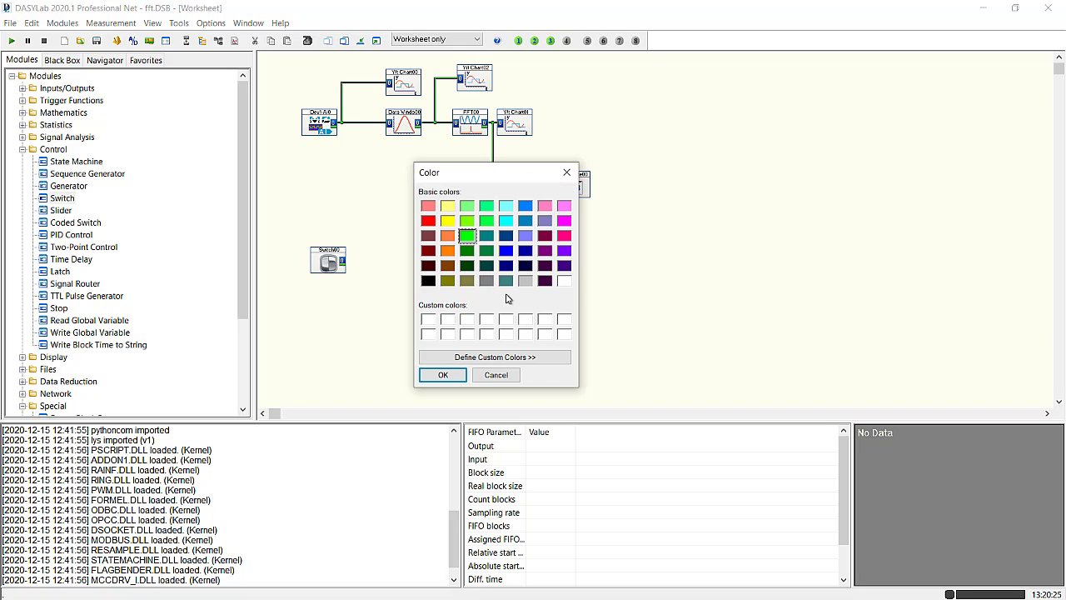
pyautogui.click(496, 375)
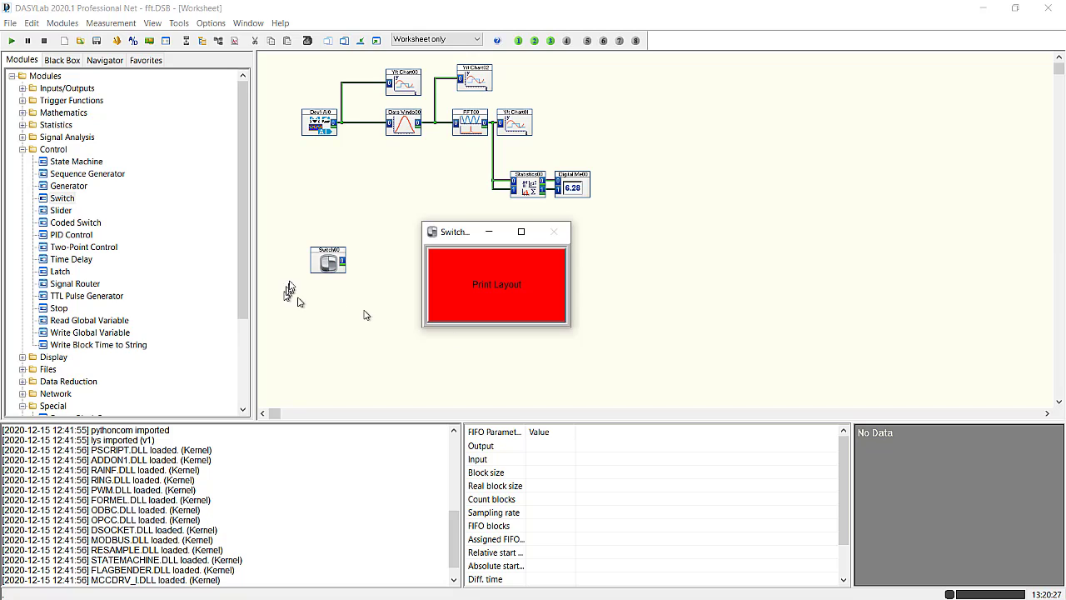
# Step: Enable a determined start value of OFF in the Switch00 module's properties
pyautogui.click(329, 258)
pyautogui.doubleClick(330, 260)
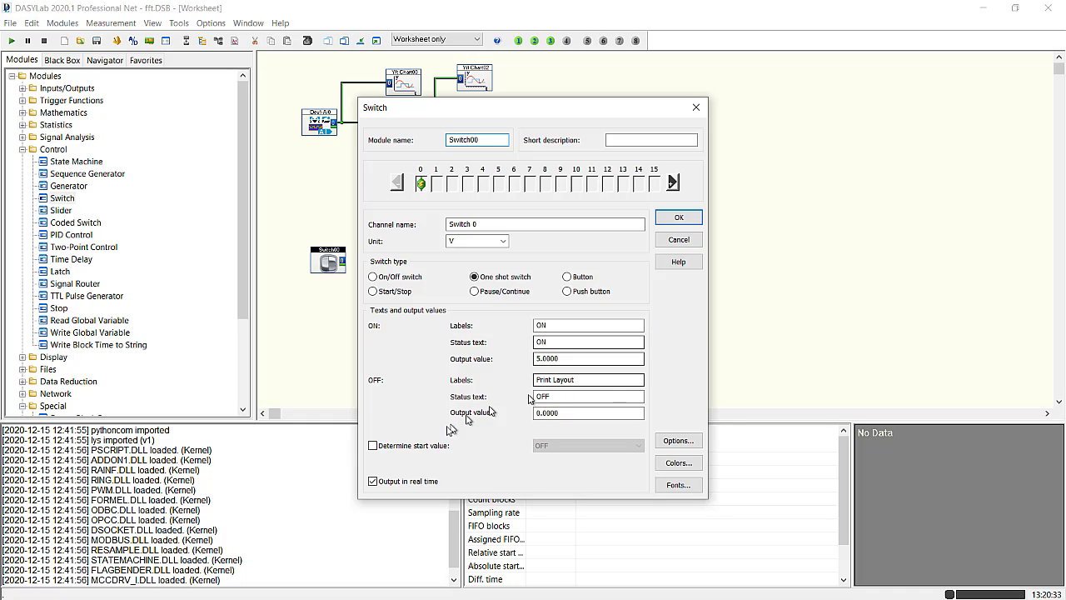
pyautogui.click(373, 446)
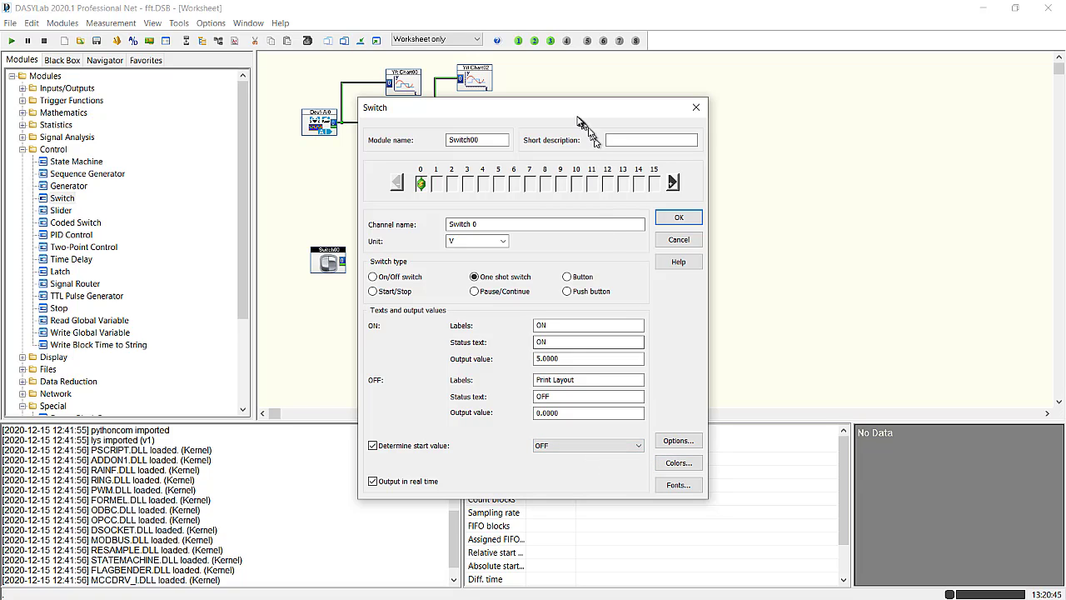
pyautogui.moveTo(578, 109); pyautogui.dragTo(730, 94)
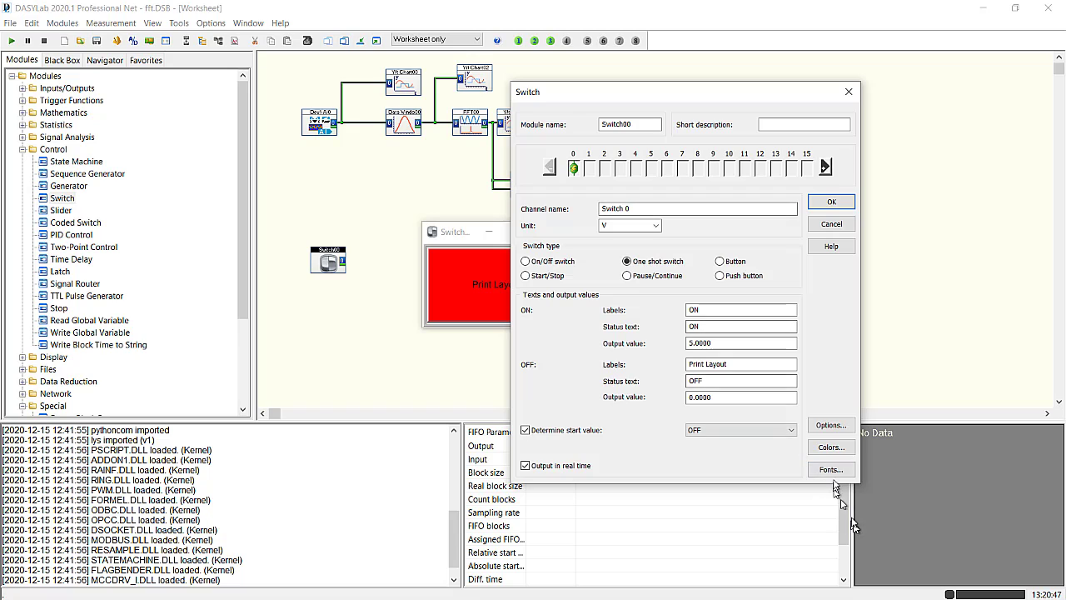
# Step: Set the color of the Switch Off control element to light gray and apply it to the switch
pyautogui.click(832, 447)
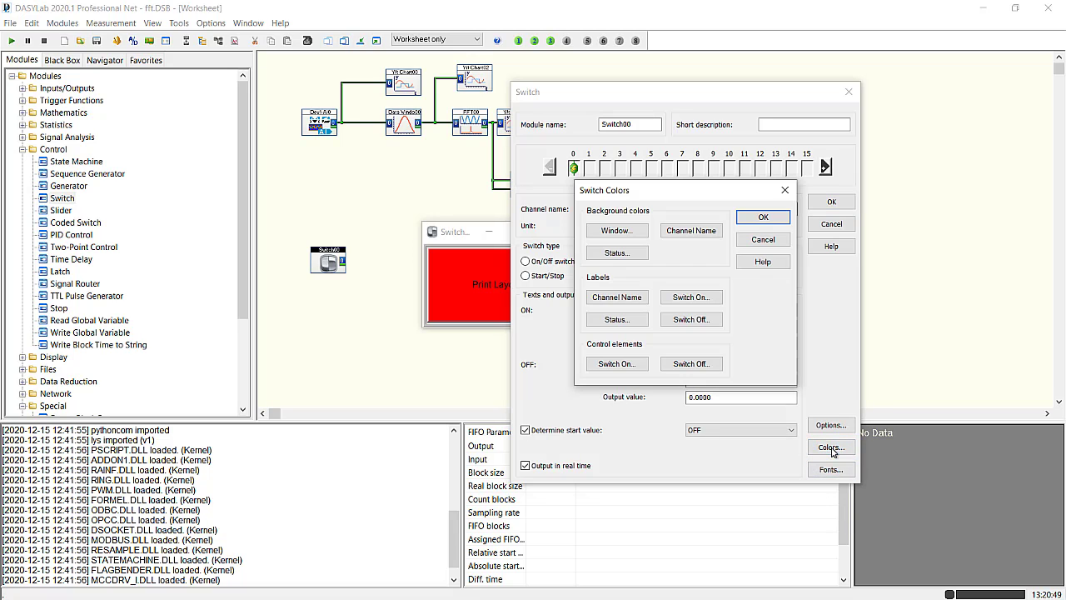
pyautogui.click(704, 363)
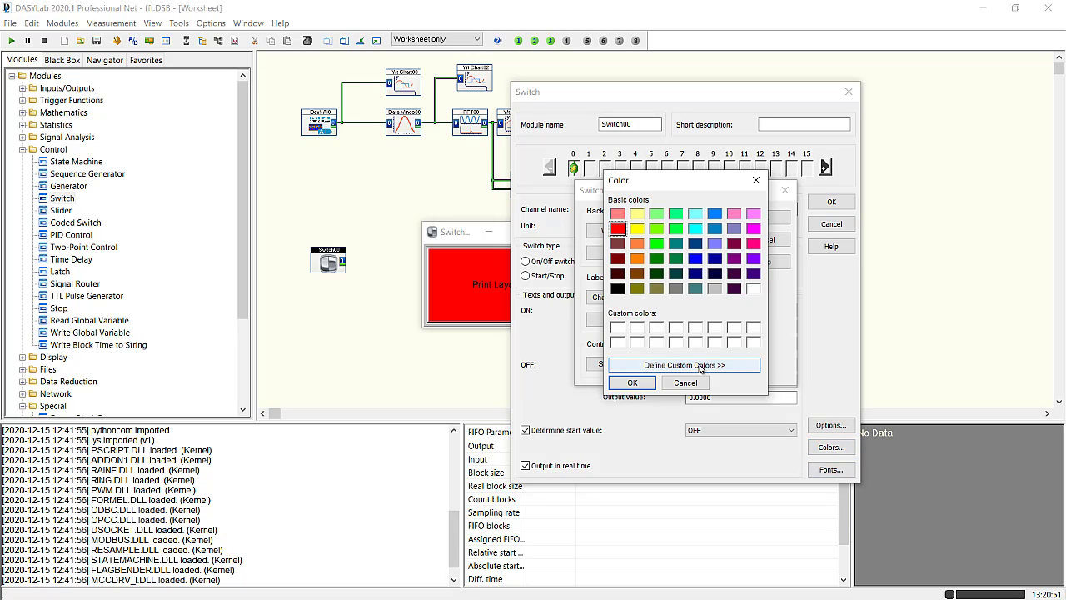
pyautogui.click(715, 289)
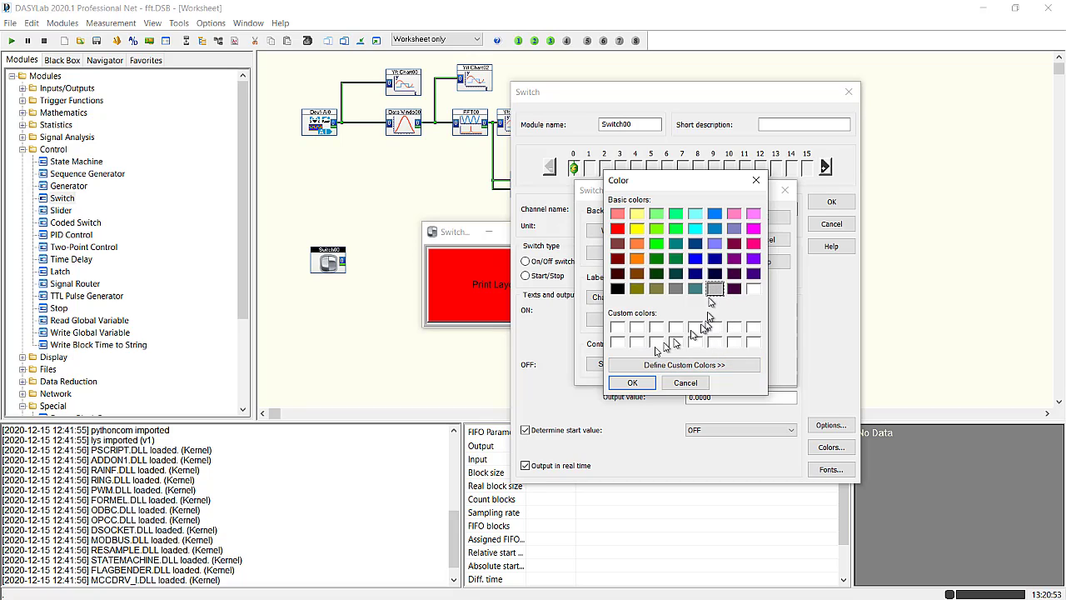
pyautogui.click(632, 382)
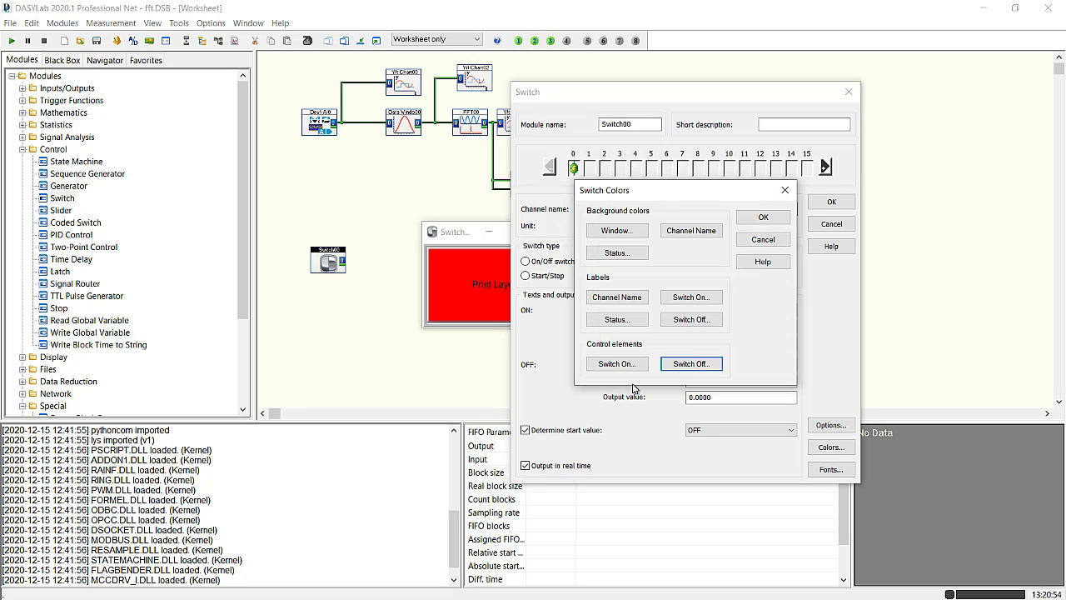
pyautogui.click(761, 217)
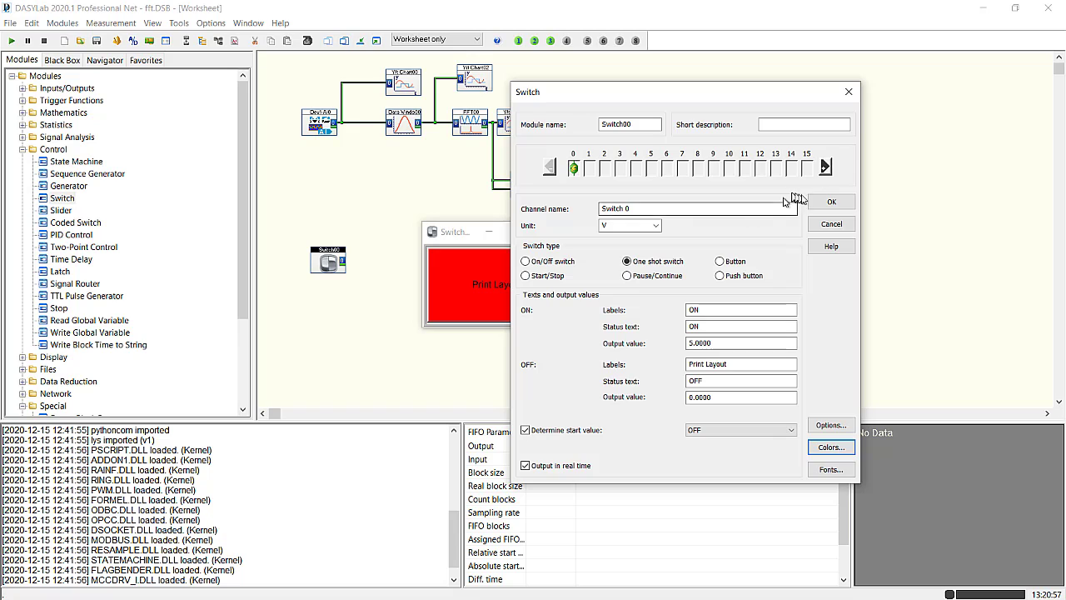
pyautogui.click(830, 204)
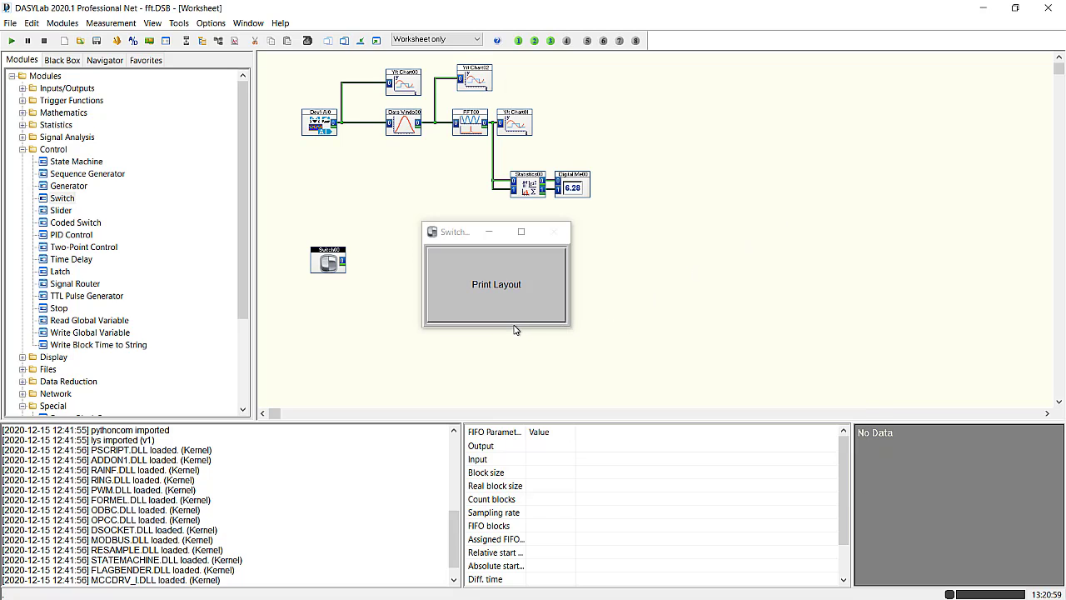
pyautogui.click(491, 283)
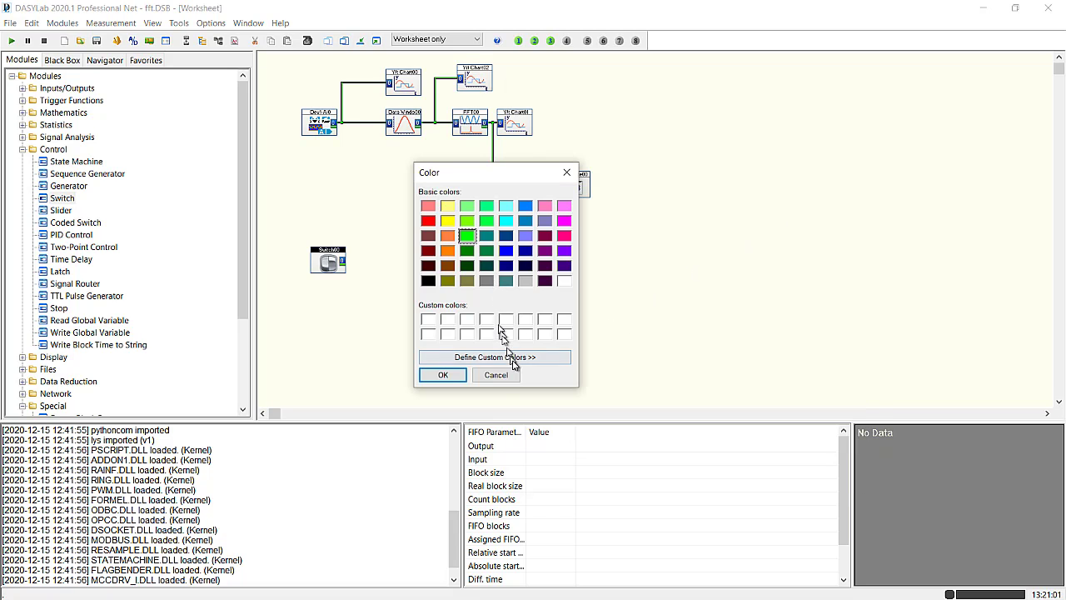
pyautogui.click(496, 375)
# Step: Set the Switch00 font mode to Single font, automatic size
pyautogui.rightClick(331, 261)
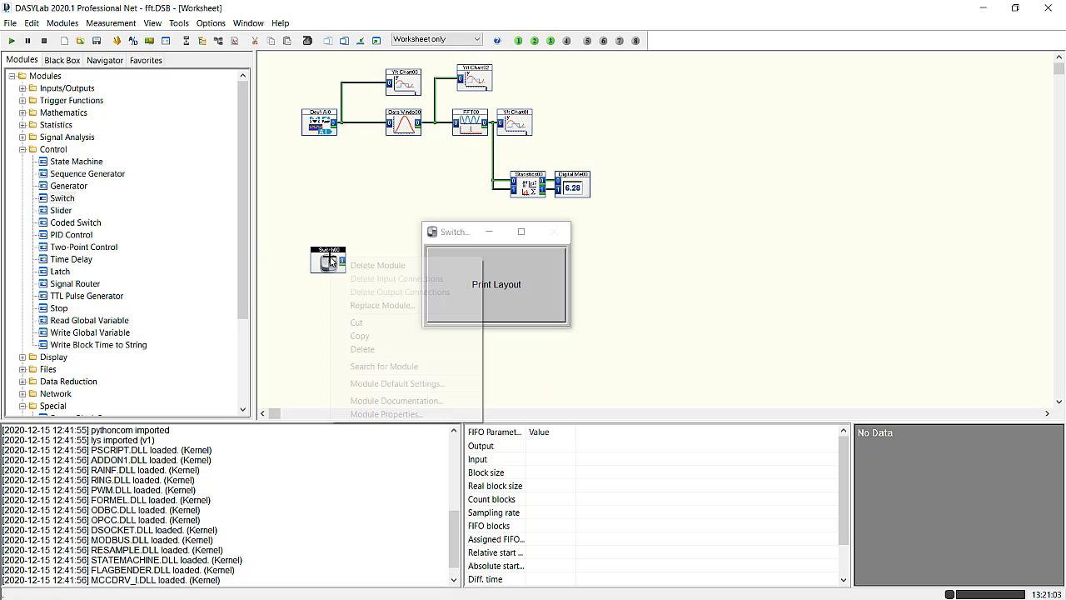
pyautogui.click(385, 414)
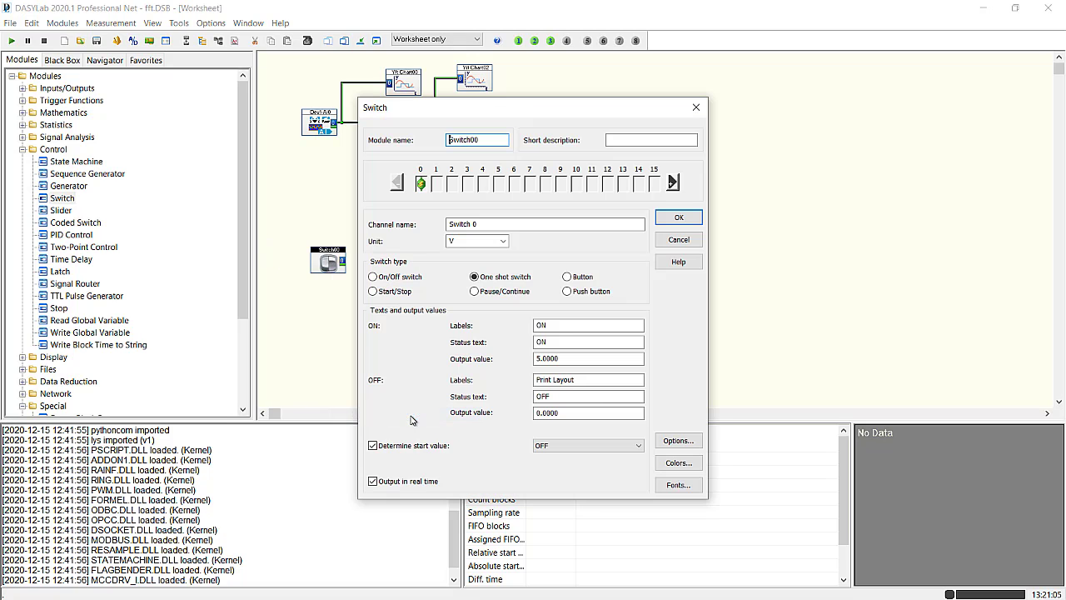
pyautogui.click(676, 486)
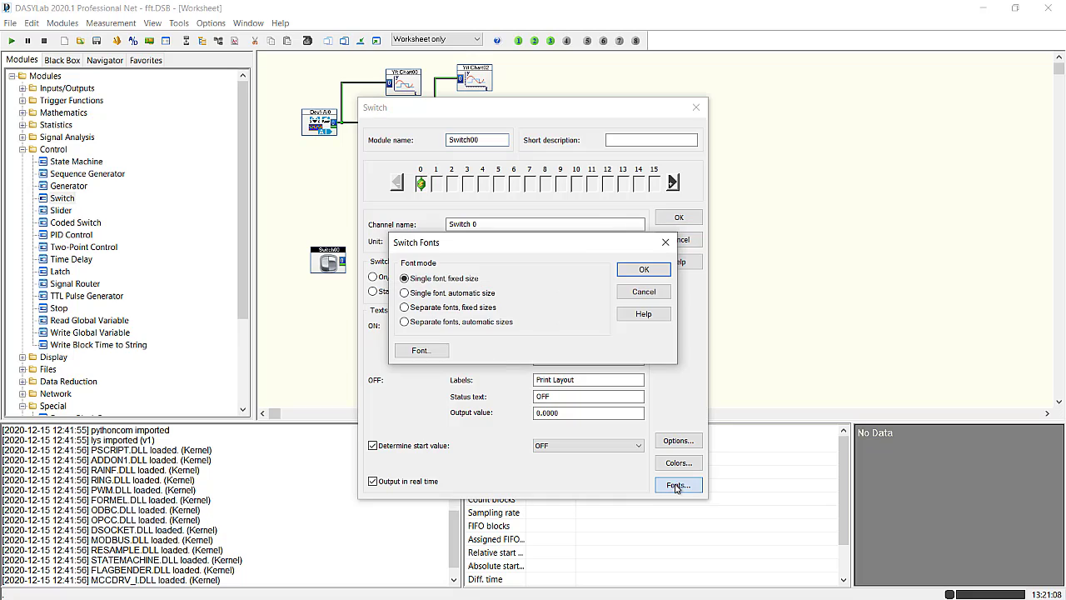
pyautogui.click(464, 295)
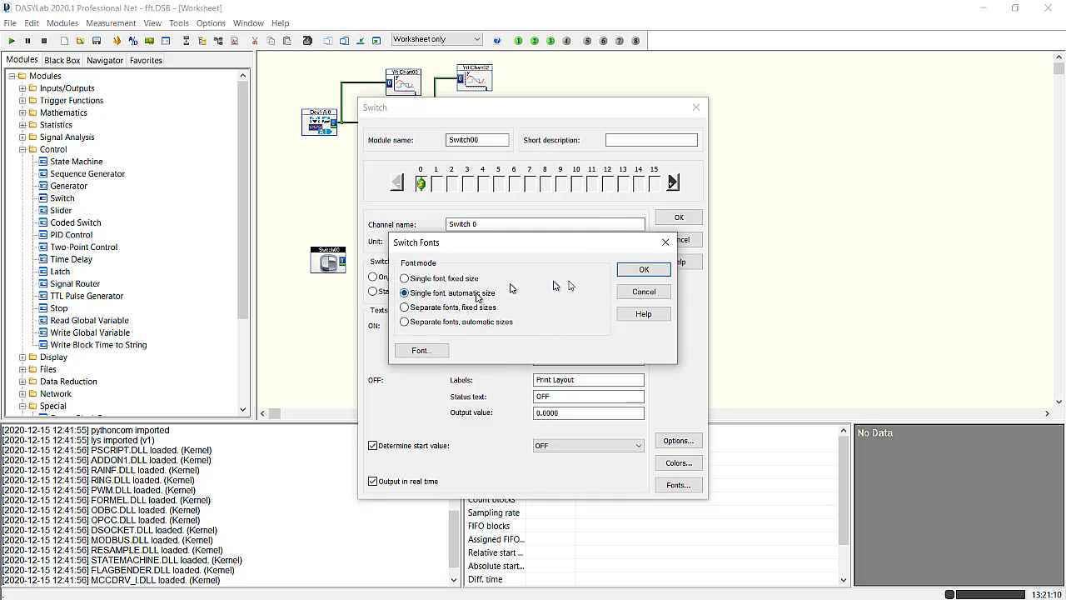
pyautogui.click(643, 271)
pyautogui.click(668, 221)
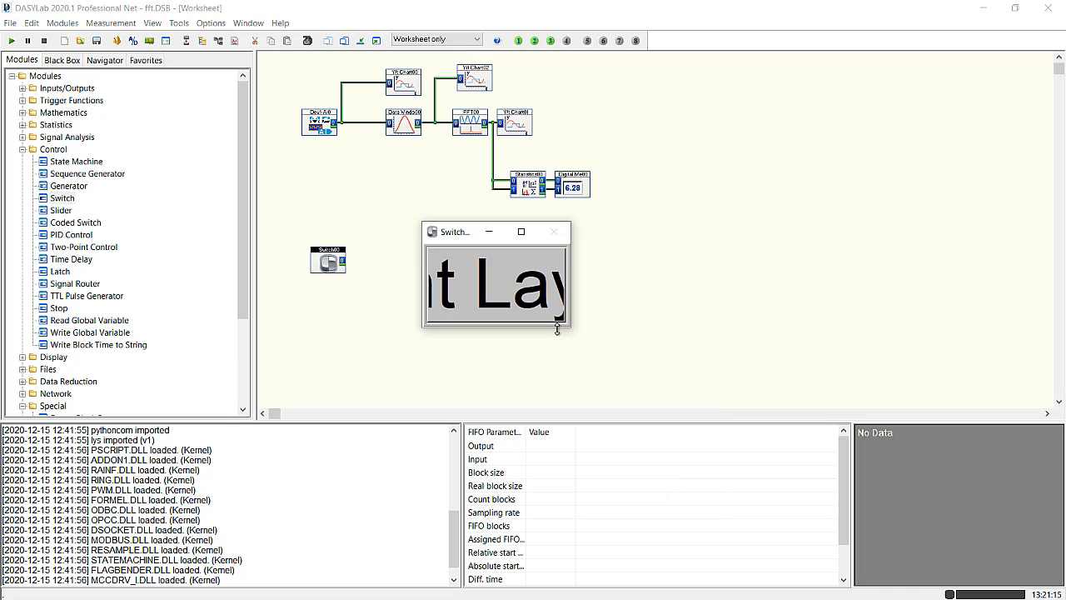
# Step: Make the switch's display window wider and shorter to fit the label and move it directly below the Switch00 module
pyautogui.moveTo(556, 325); pyautogui.dragTo(624, 262)
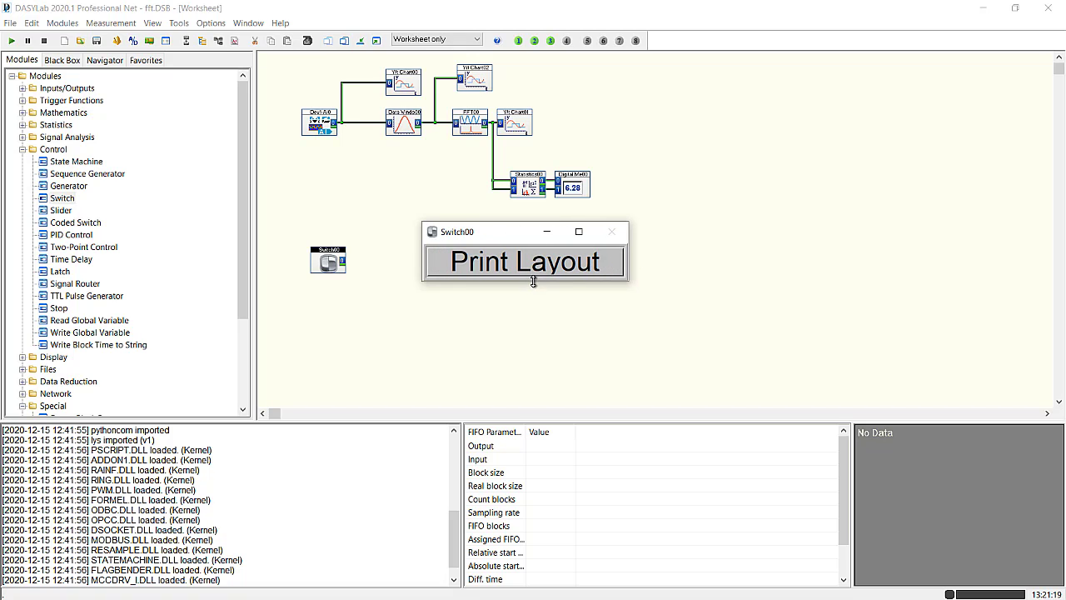
pyautogui.moveTo(534, 281); pyautogui.dragTo(563, 282)
pyautogui.moveTo(490, 234); pyautogui.dragTo(336, 295)
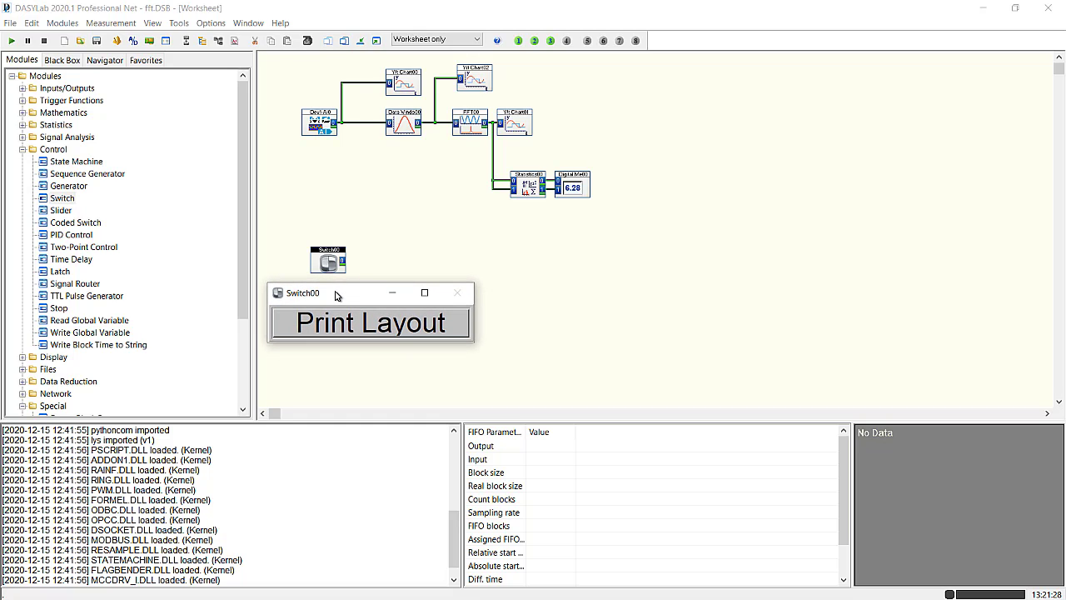
pyautogui.click(361, 324)
pyautogui.click(391, 328)
# Step: Place an Action module from the Special group beside the Switch00 module and open its properties
pyautogui.click(23, 150)
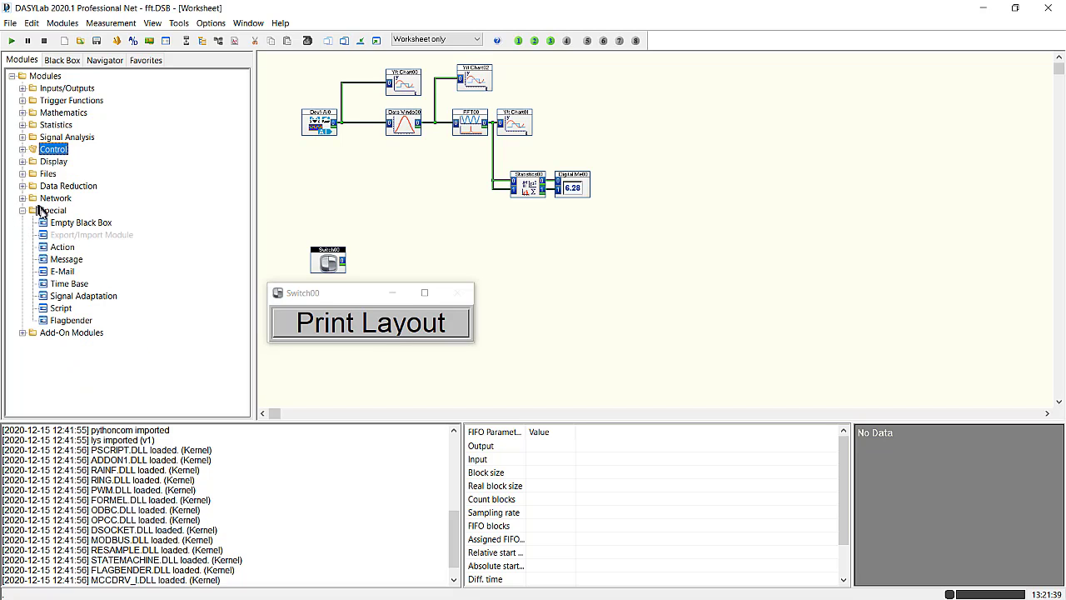
pyautogui.click(61, 247)
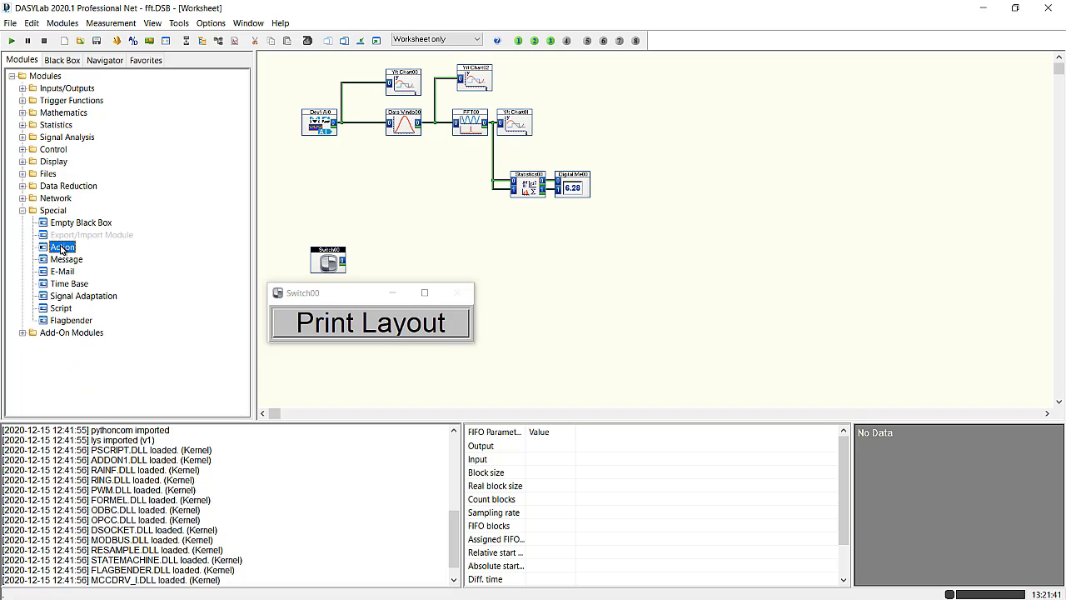
pyautogui.moveTo(61, 248); pyautogui.dragTo(375, 250)
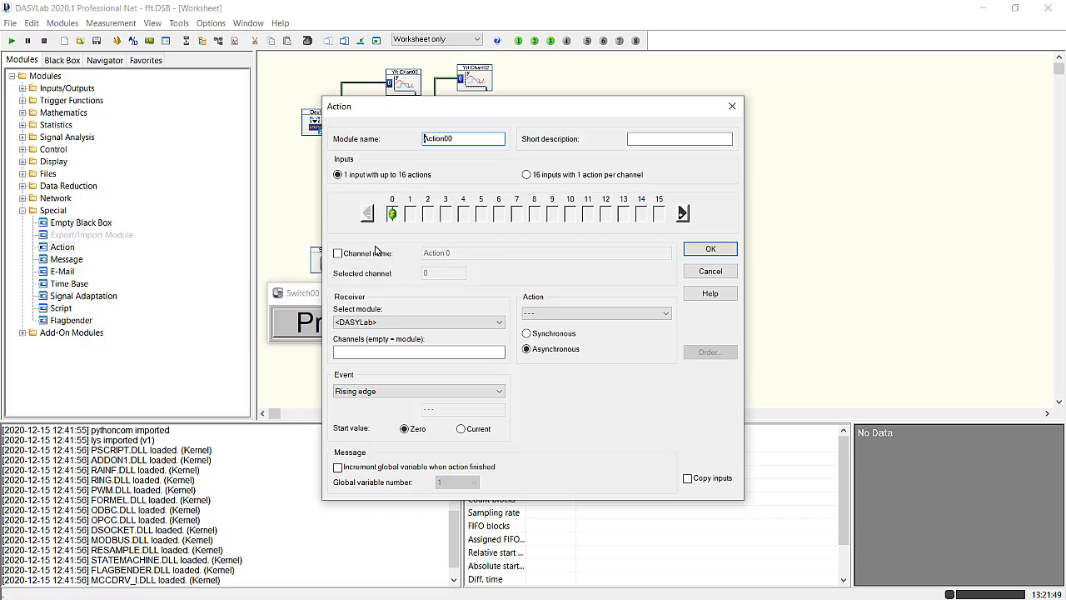
# Step: Configure action 0 to perform Layout: Display in full screen mode for layout 1 on the Measurement start event
pyautogui.click(388, 391)
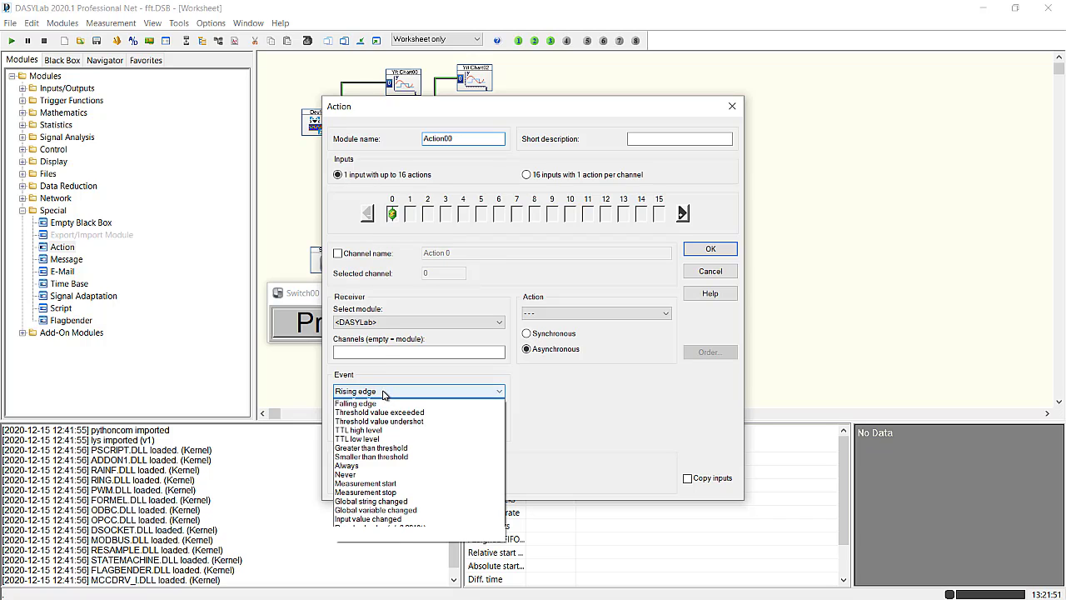
pyautogui.click(403, 492)
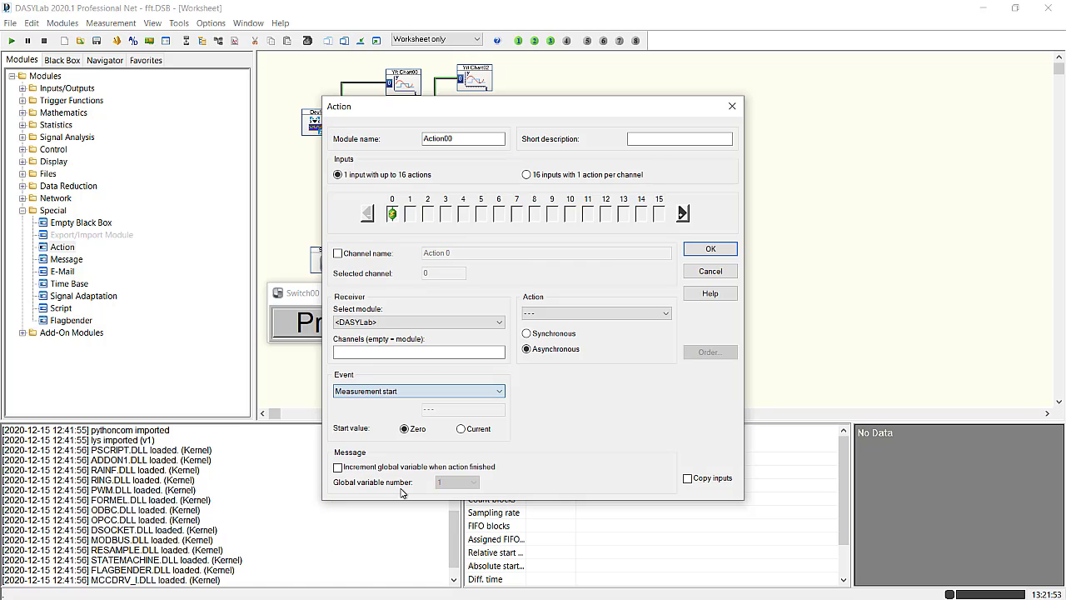
pyautogui.click(567, 315)
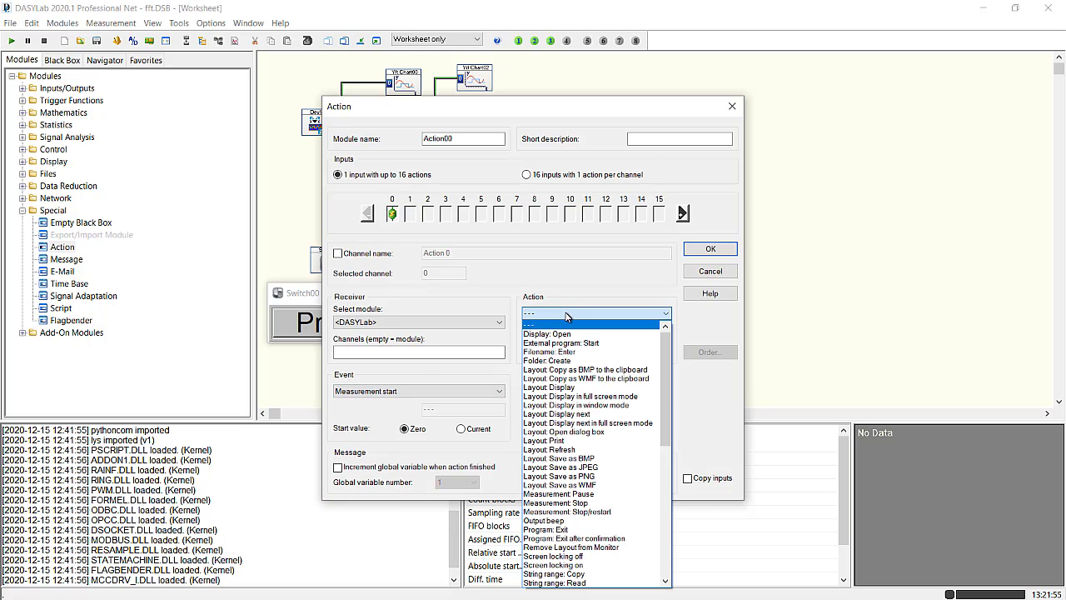
pyautogui.click(588, 397)
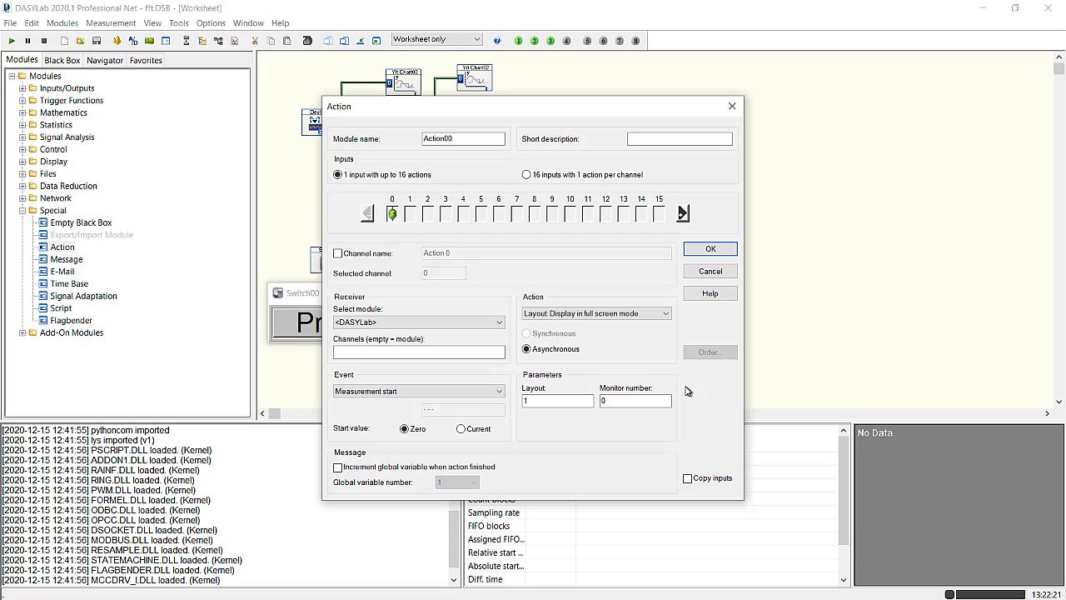
pyautogui.click(625, 399)
# Step: Add action 1 to perform Layout: Print for layout 1 on a rising edge, and wire the Action module to Switch00's output
pyautogui.click(682, 215)
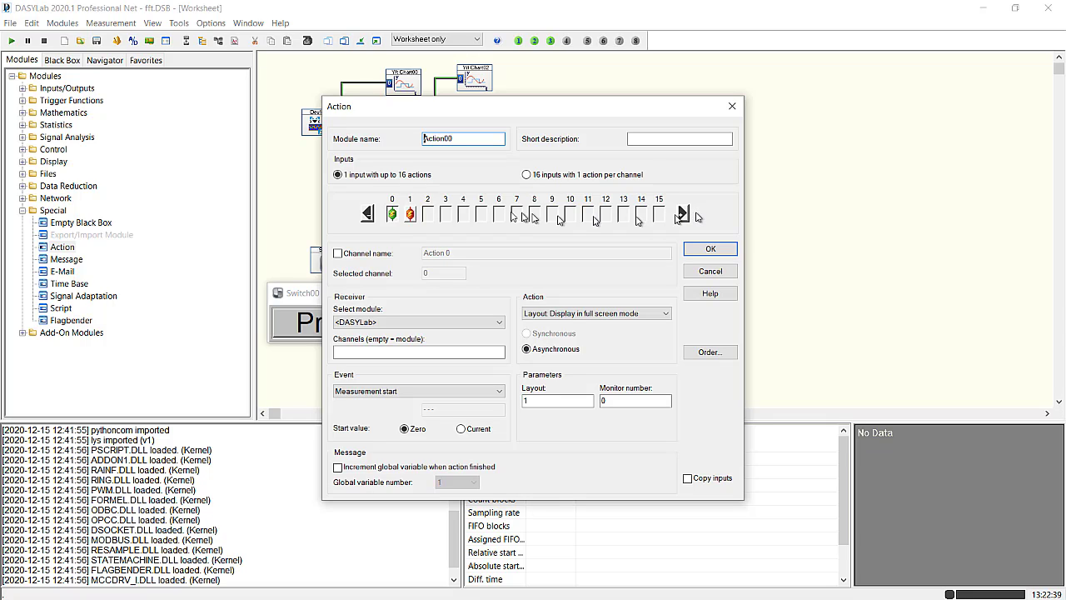
pyautogui.click(410, 215)
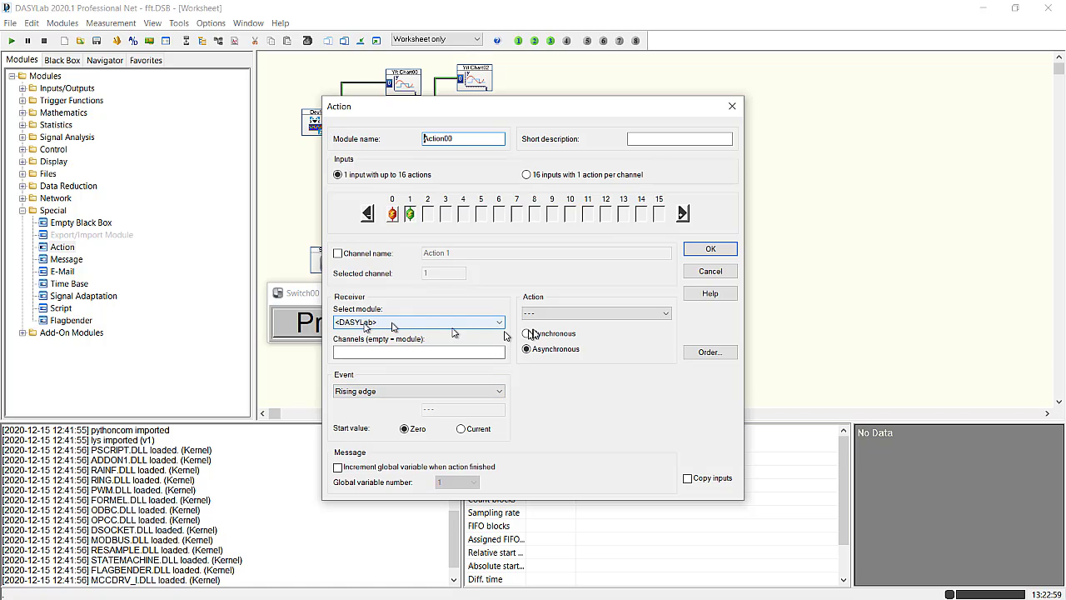
pyautogui.click(552, 315)
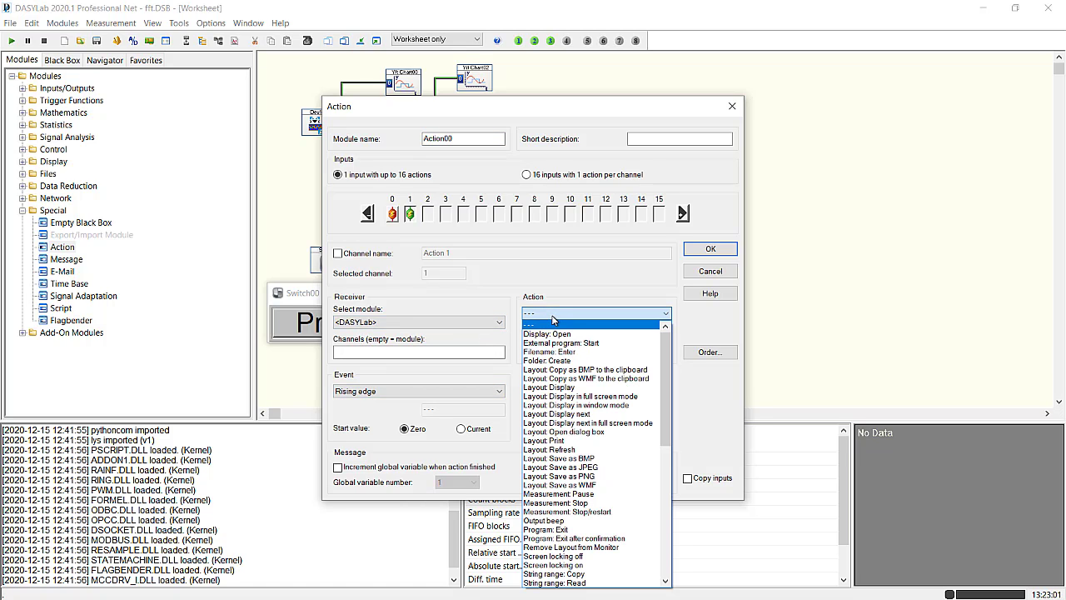
pyautogui.click(571, 441)
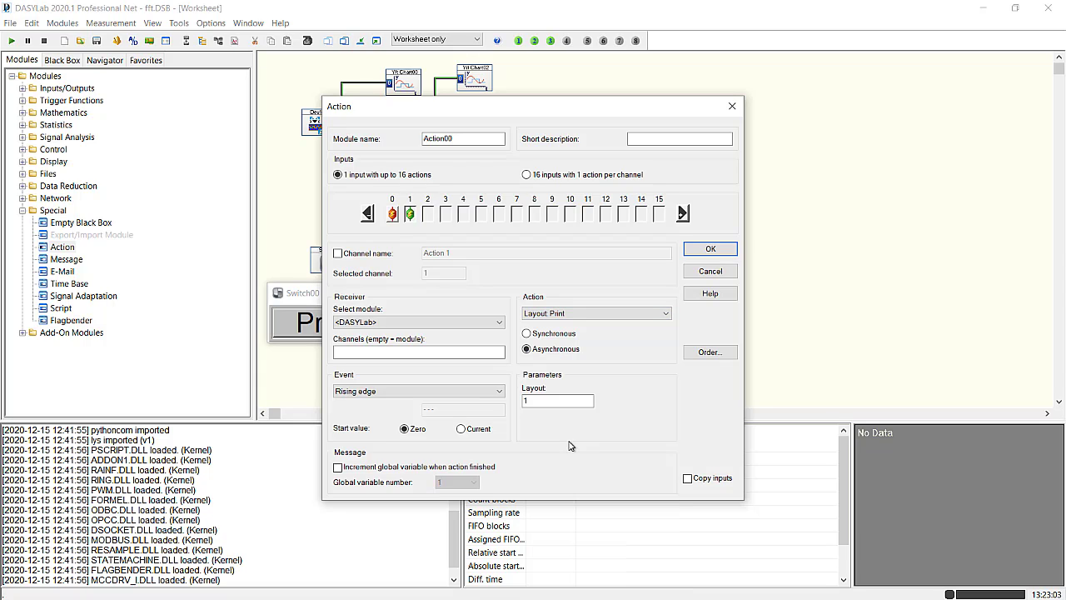
pyautogui.click(551, 402)
pyautogui.click(713, 250)
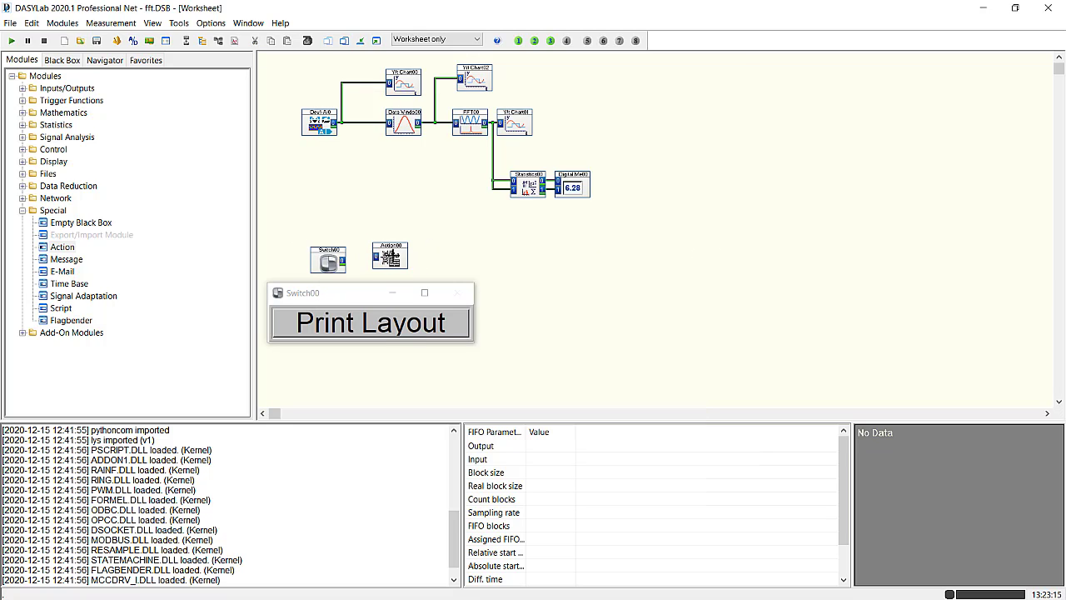
pyautogui.moveTo(391, 249)
pyautogui.mouseDown()
pyautogui.moveTo(367, 254)
pyautogui.moveTo(400, 258)
pyautogui.mouseUp()
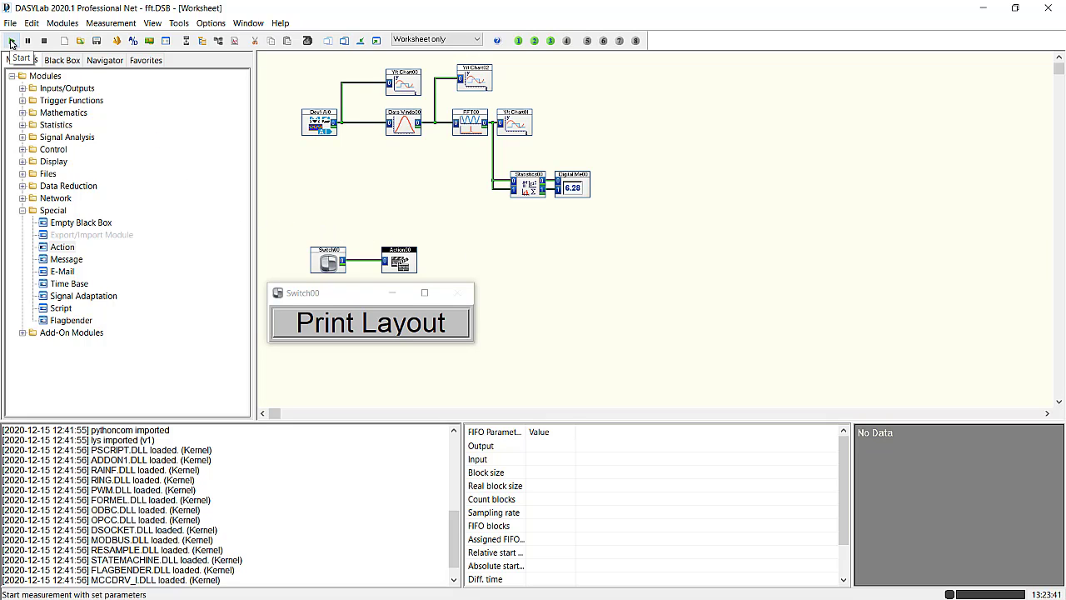
# Step: On the layout page, draw a link graphic about 92 by 24 mm beside the title and link it to Switch00
pyautogui.click(236, 42)
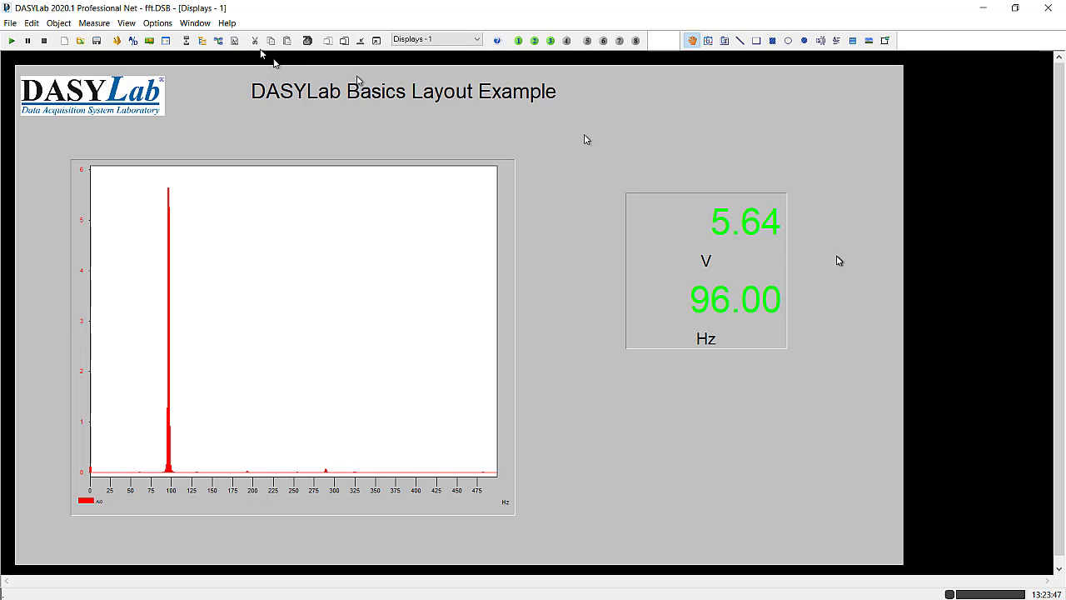
pyautogui.click(710, 42)
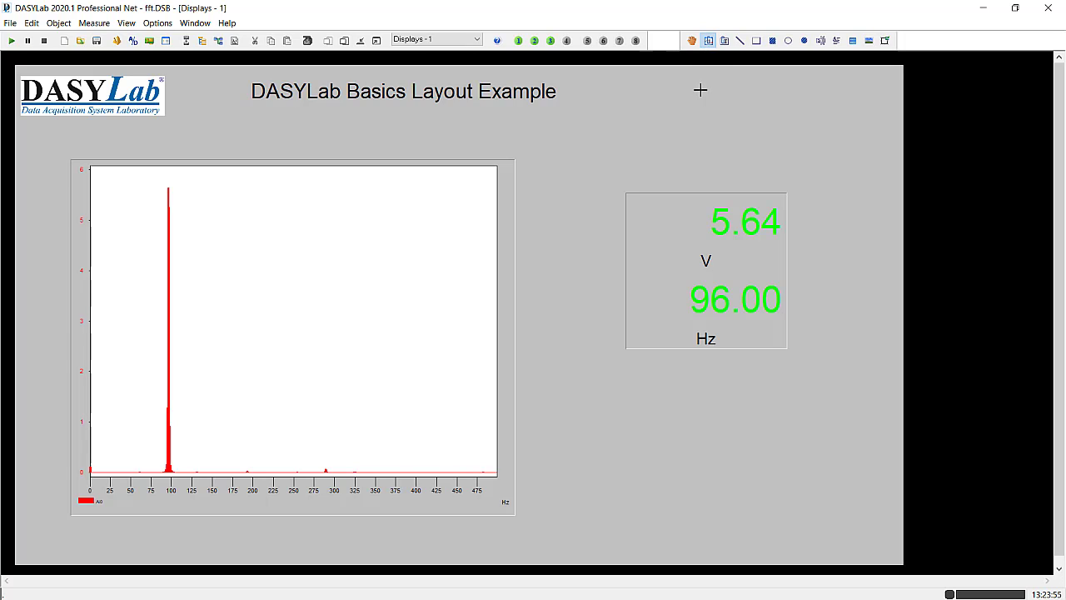
pyautogui.moveTo(698, 88); pyautogui.dragTo(825, 121)
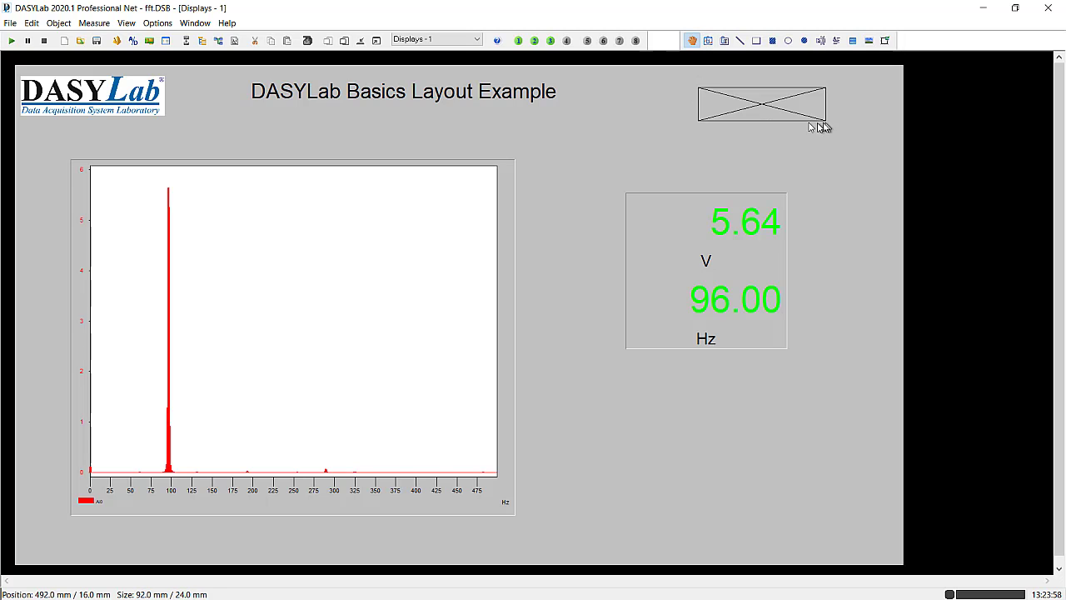
pyautogui.doubleClick(752, 102)
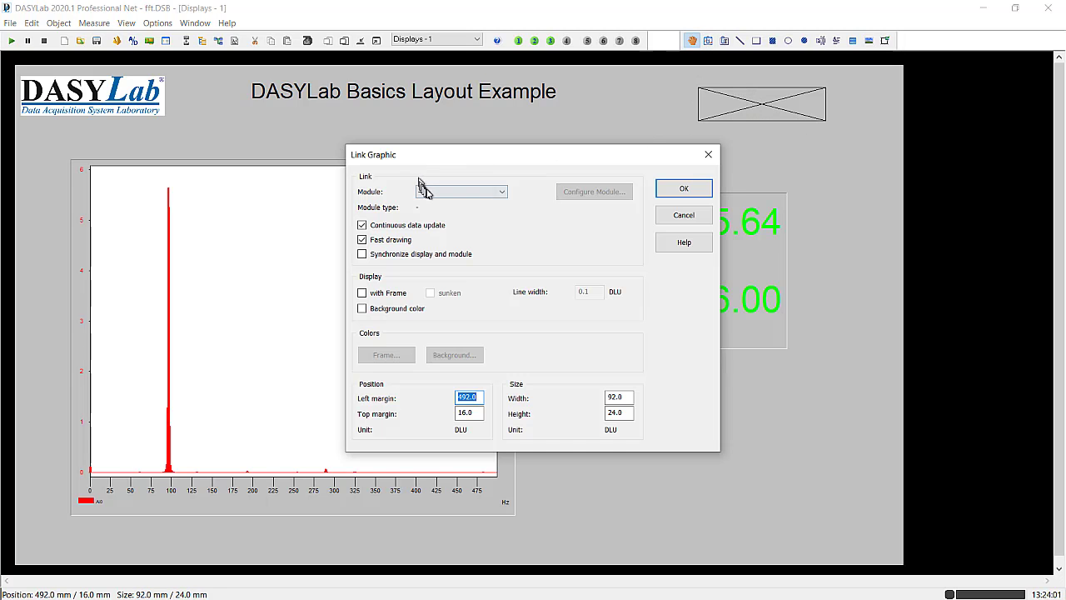
pyautogui.click(427, 192)
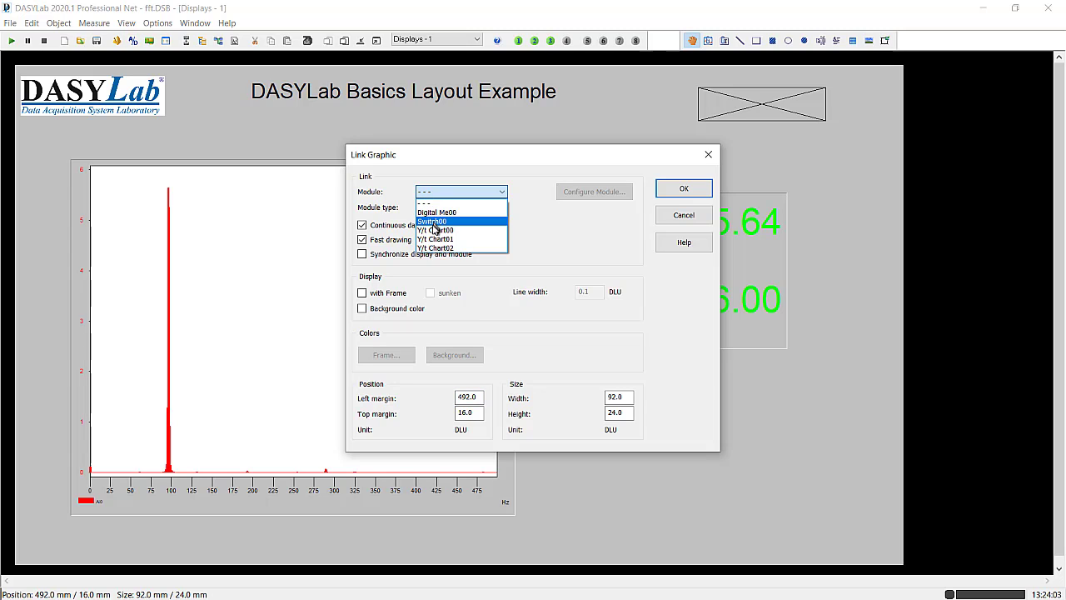
pyautogui.click(433, 222)
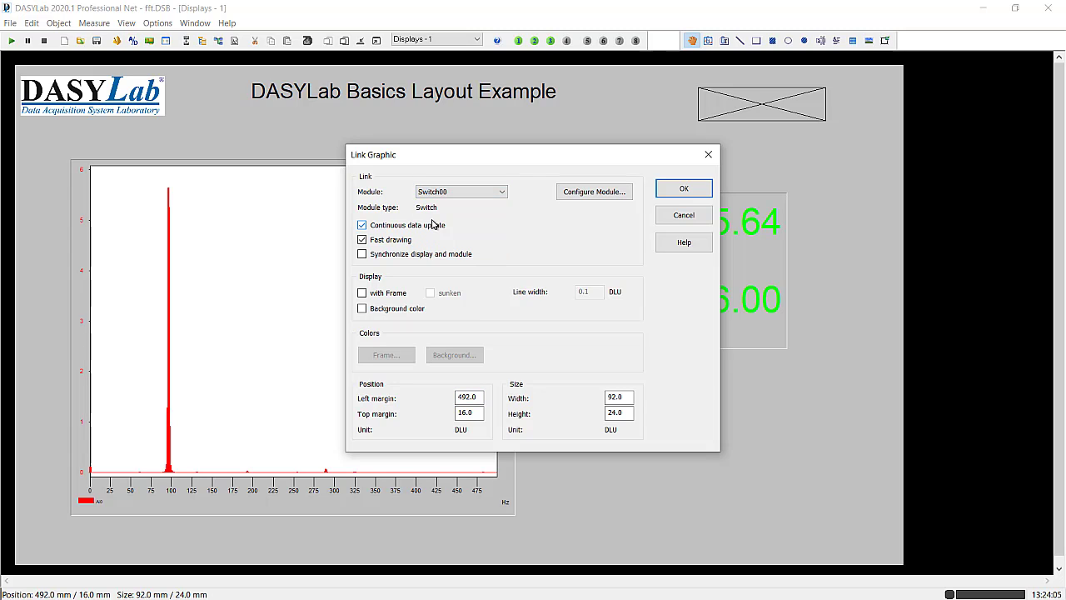
pyautogui.click(691, 190)
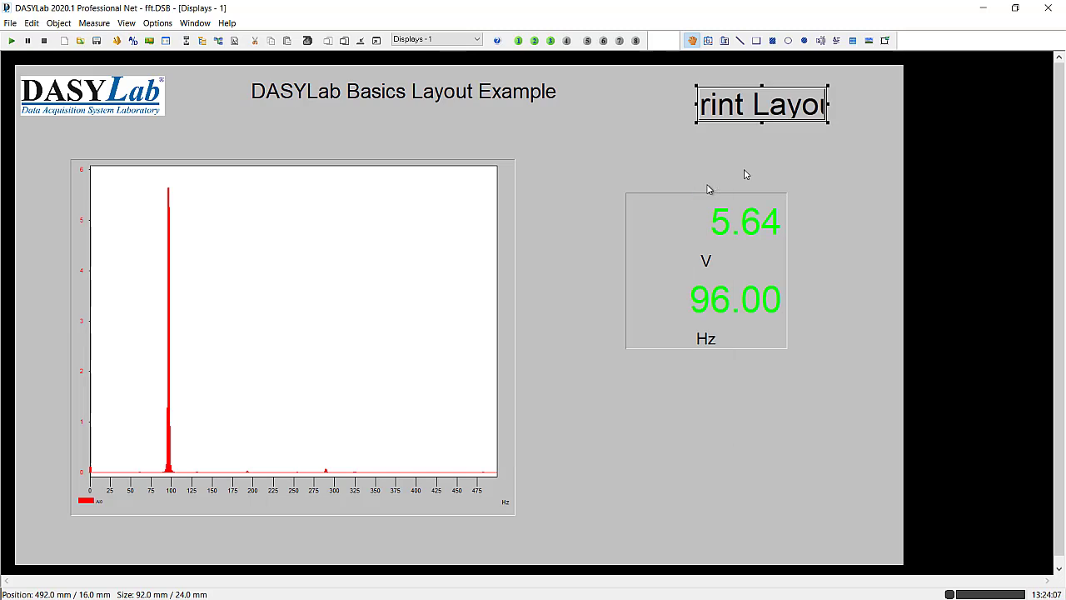
# Step: Widen the switch graphic to about 124 mm, reduce its height, and move it above the digital meter near the page's right edge
pyautogui.moveTo(696, 106); pyautogui.dragTo(652, 106)
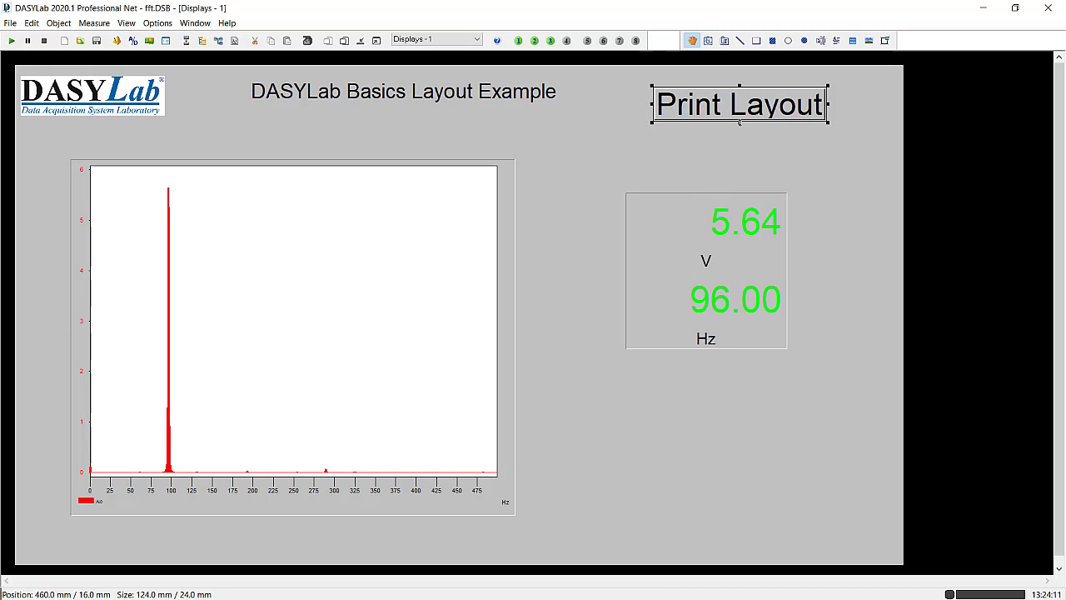
pyautogui.moveTo(739, 123); pyautogui.dragTo(773, 95)
pyautogui.click(761, 144)
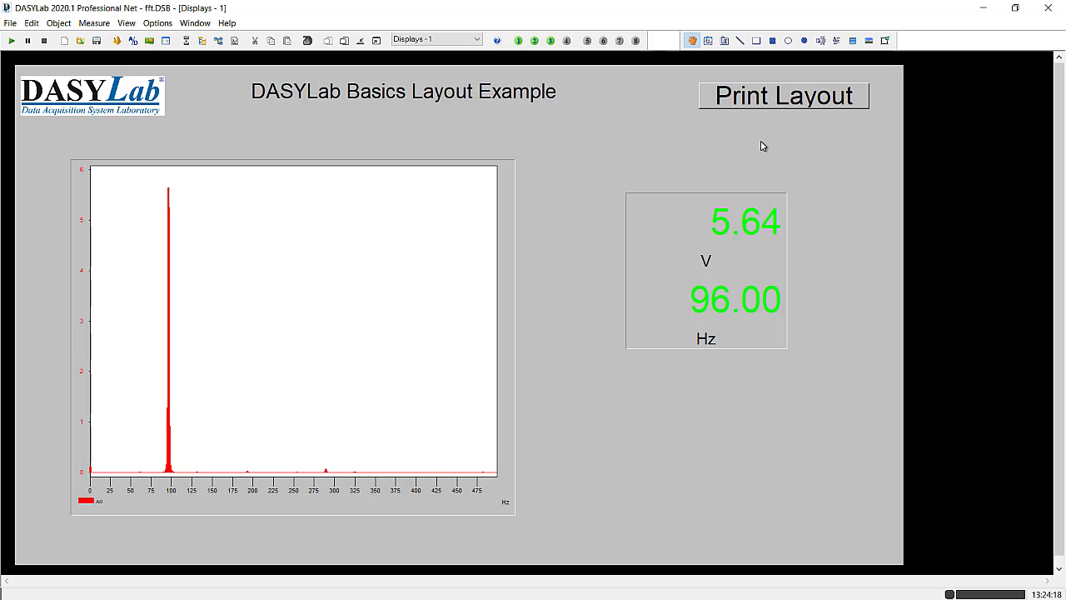
# Step: Save the worksheet as fft-layouts in the worksheets folder
pyautogui.click(7, 26)
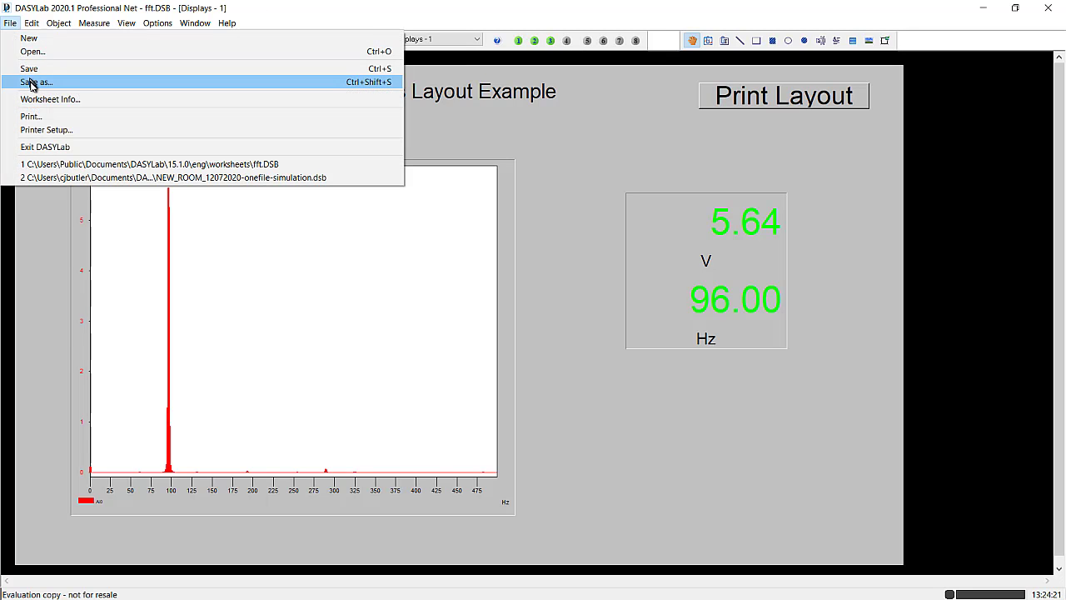
pyautogui.click(31, 81)
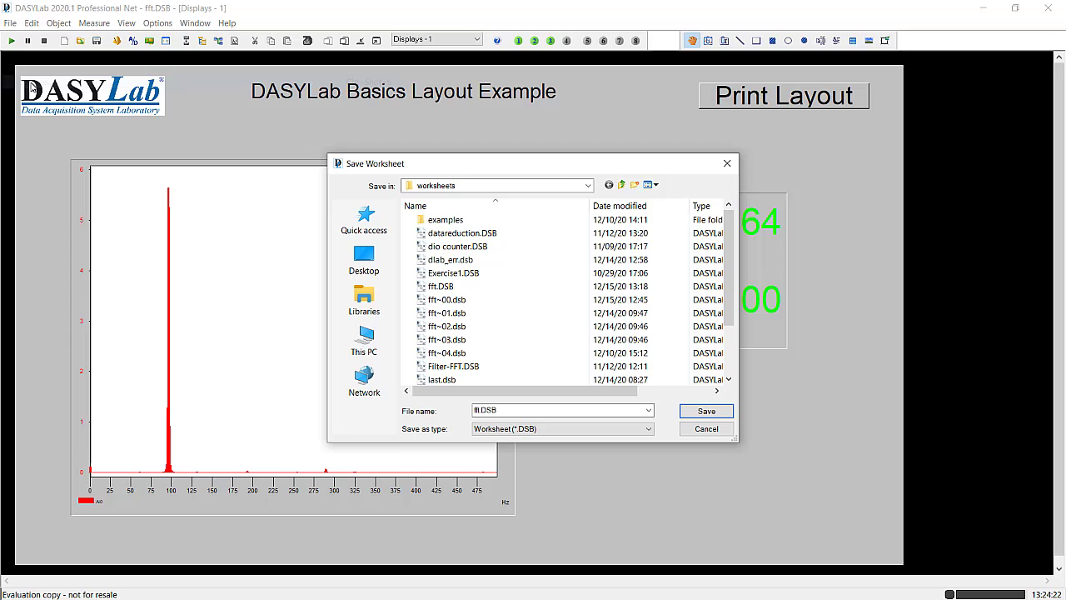
pyautogui.doubleClick(482, 409)
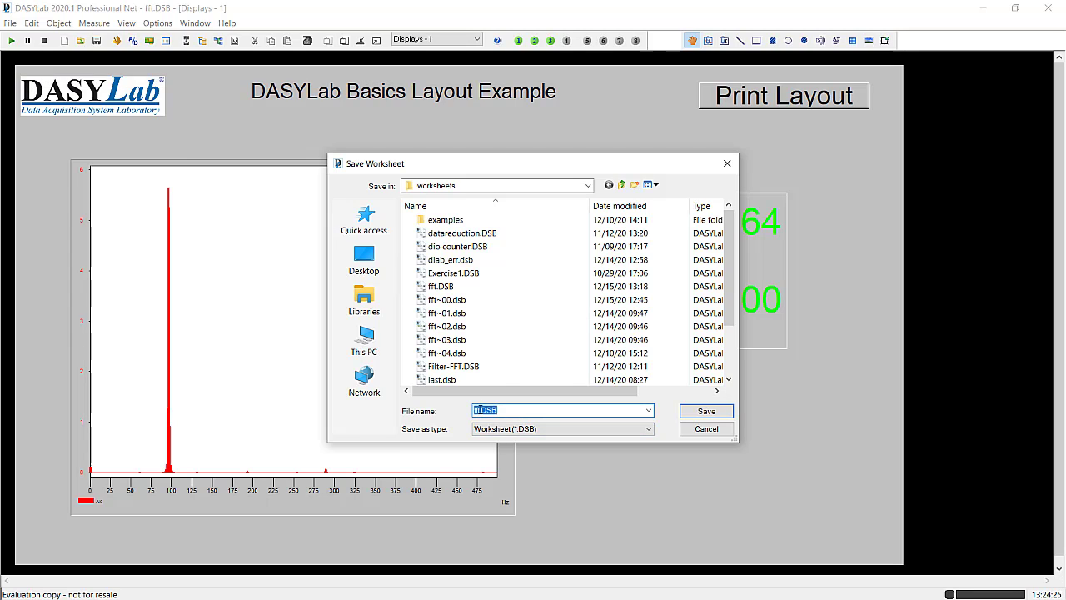
pyautogui.click(482, 409)
pyautogui.write('-layouts')
pyautogui.press('Return')
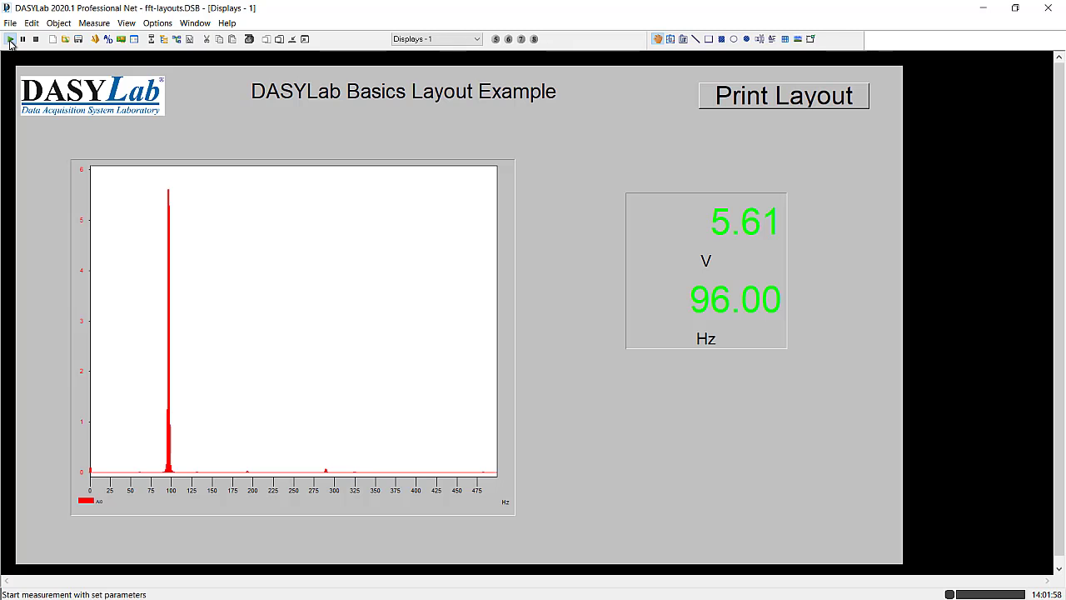
# Step: Start the measurement and view the axis scaling options of the spectrum chart in the full-screen layout
pyautogui.click(10, 41)
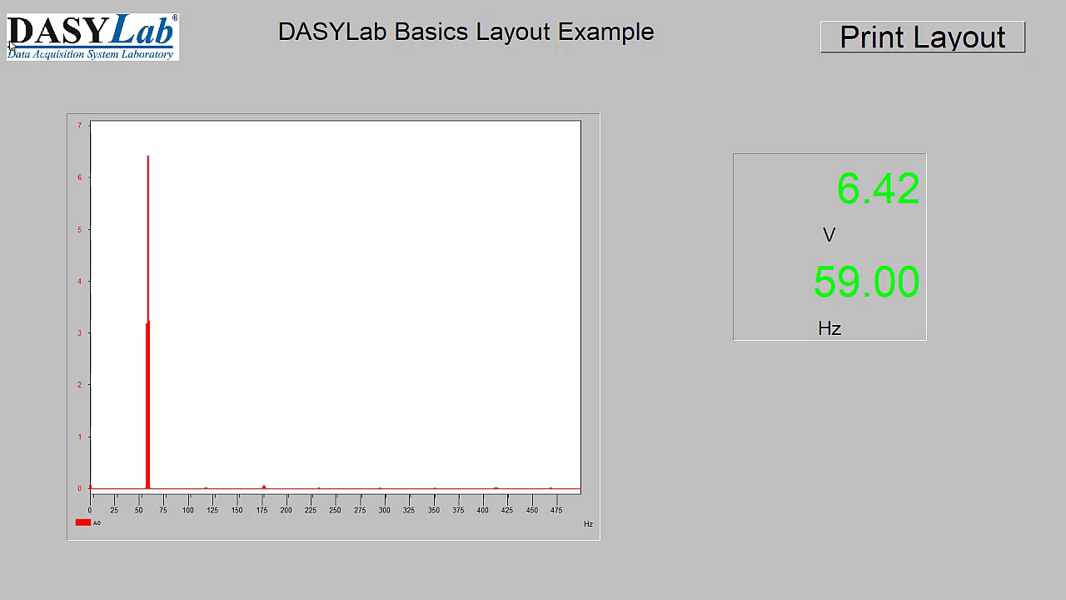
pyautogui.rightClick(183, 158)
pyautogui.moveTo(205, 166)
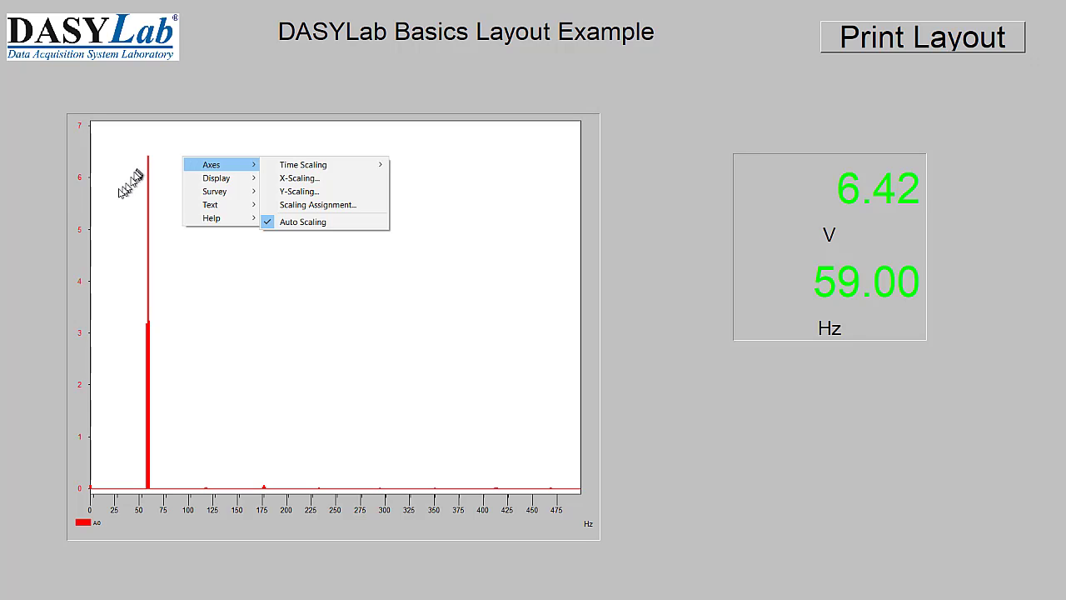
# Step: End autoscaling of the spectrum chart, set its Y-axis end to 10, and review the X-scaling settings
pyautogui.doubleClick(81, 337)
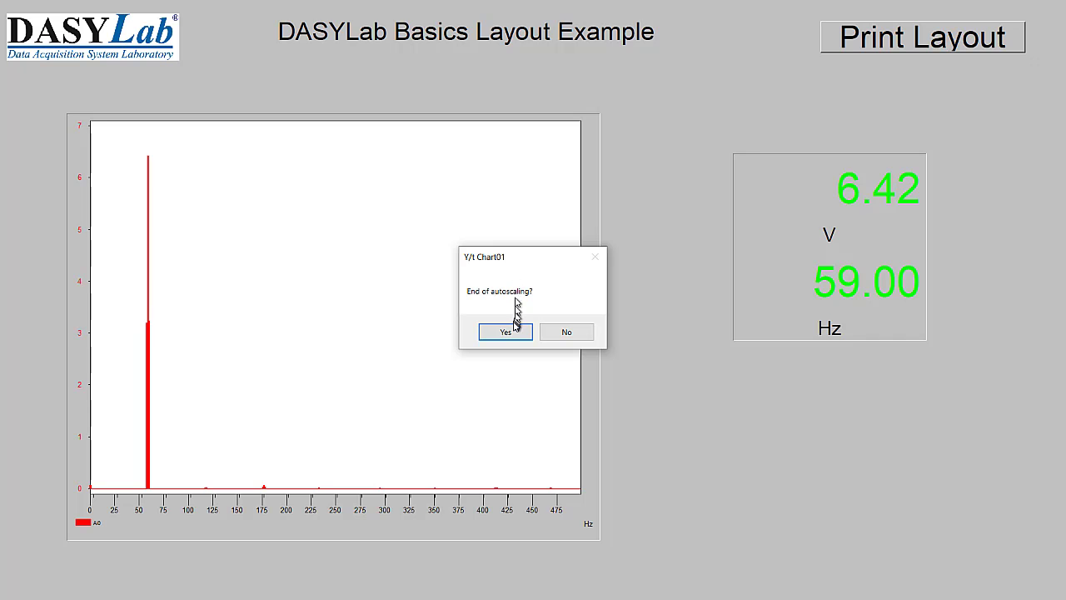
pyautogui.click(505, 331)
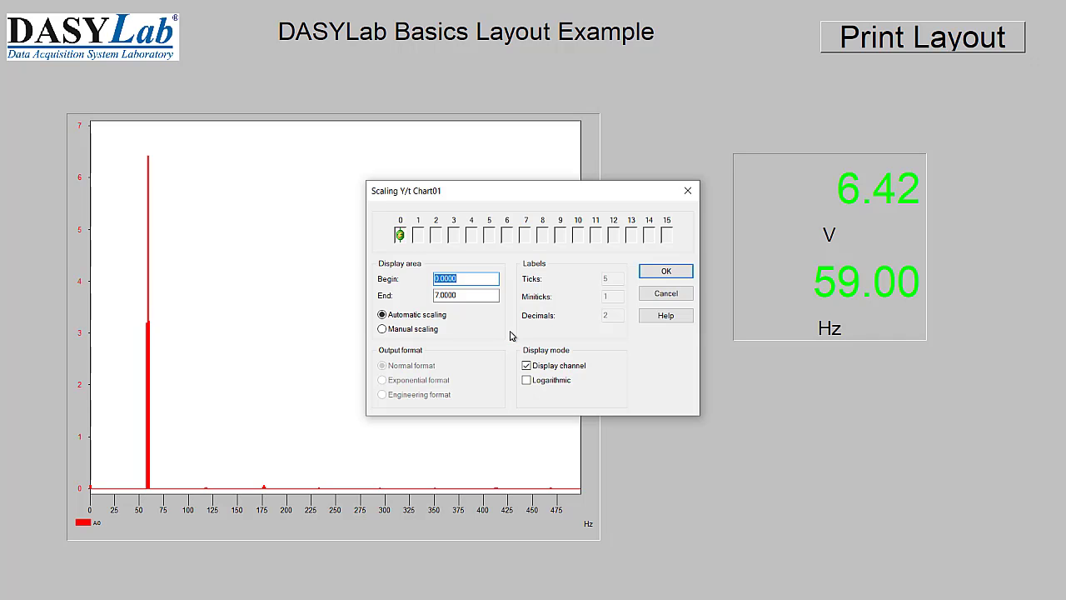
pyautogui.moveTo(468, 295); pyautogui.dragTo(396, 293)
pyautogui.press('Right')
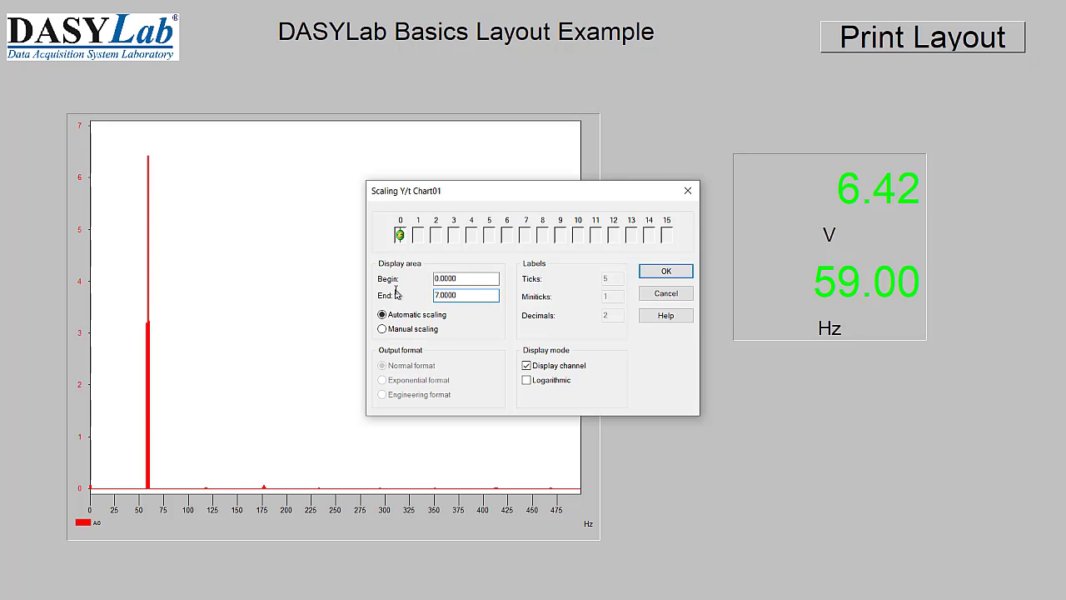
pyautogui.press('BackSpace')
pyautogui.press('BackSpace')
pyautogui.press('BackSpace')
pyautogui.press('BackSpace')
pyautogui.press('BackSpace')
pyautogui.press('BackSpace')
pyautogui.write('10')
pyautogui.press('Return')
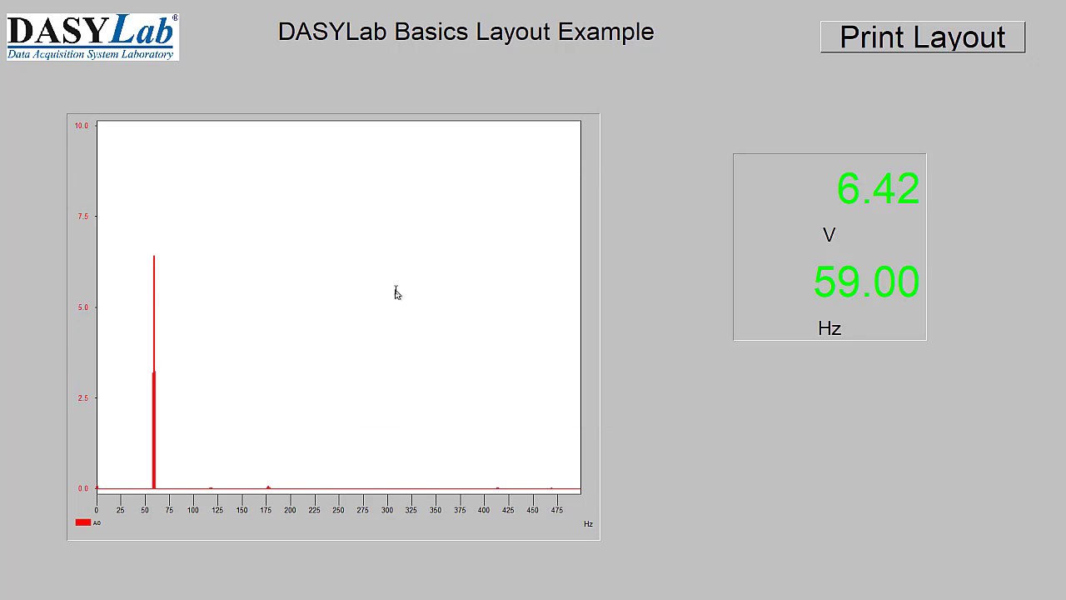
pyautogui.doubleClick(257, 507)
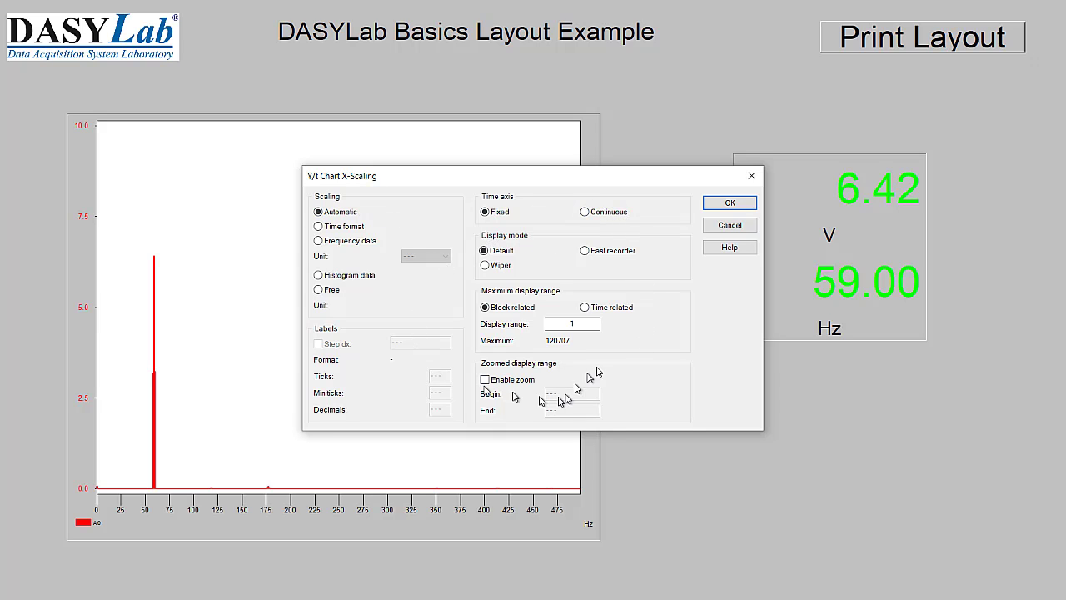
pyautogui.click(729, 203)
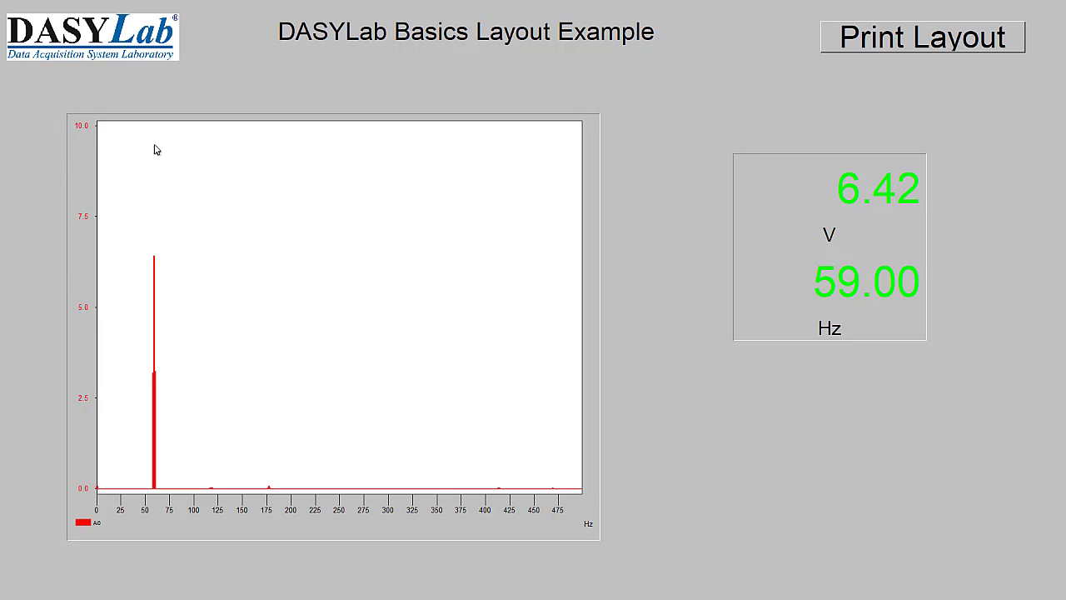
# Step: Enable Survey on the spectrum chart and move the first cursor onto the main peak
pyautogui.rightClick(216, 207)
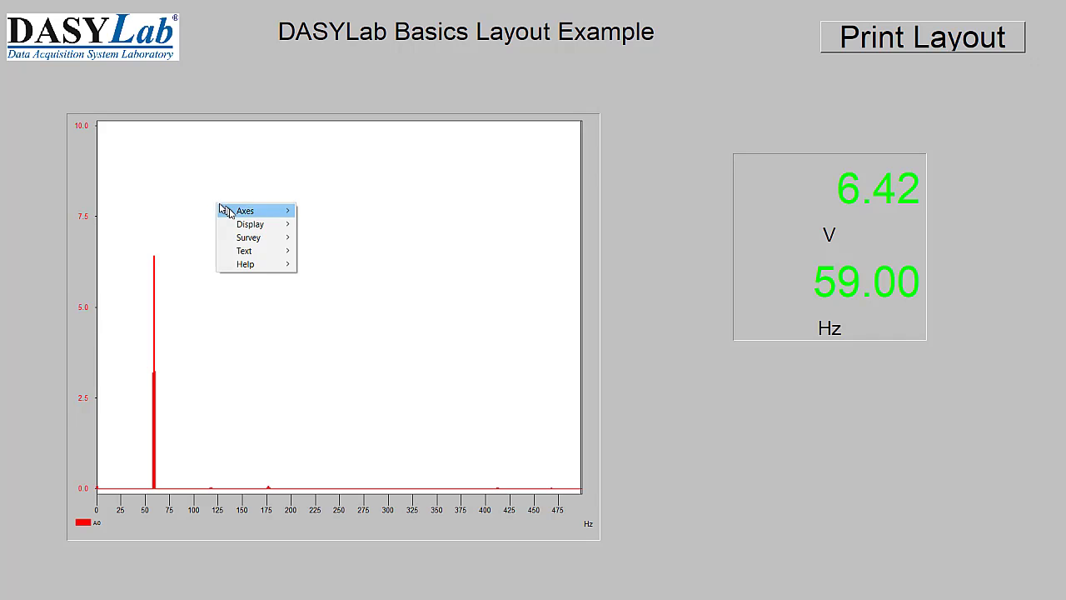
pyautogui.moveTo(263, 242)
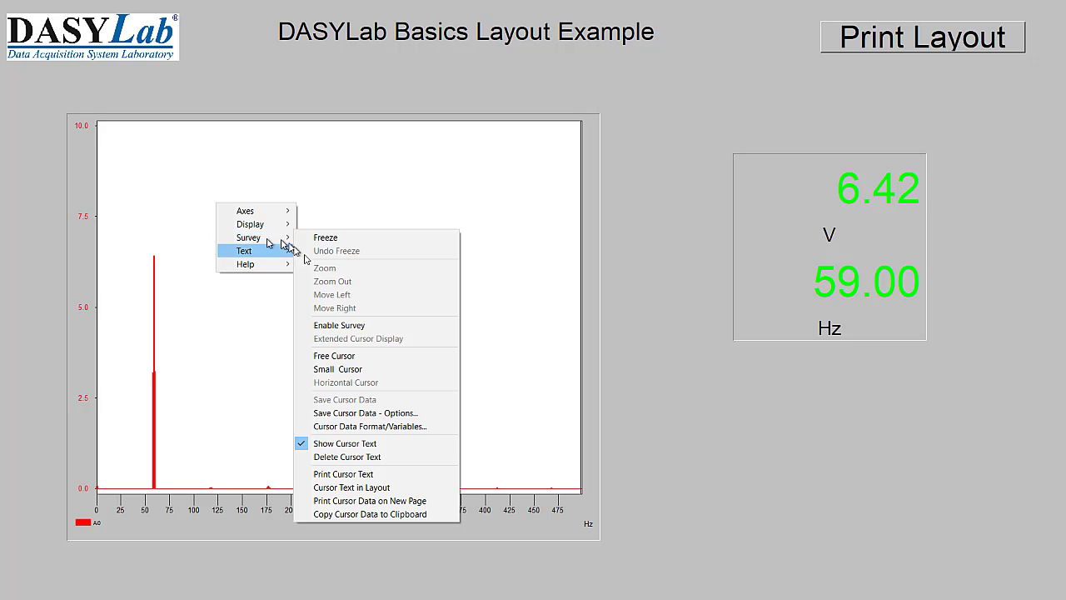
pyautogui.click(353, 326)
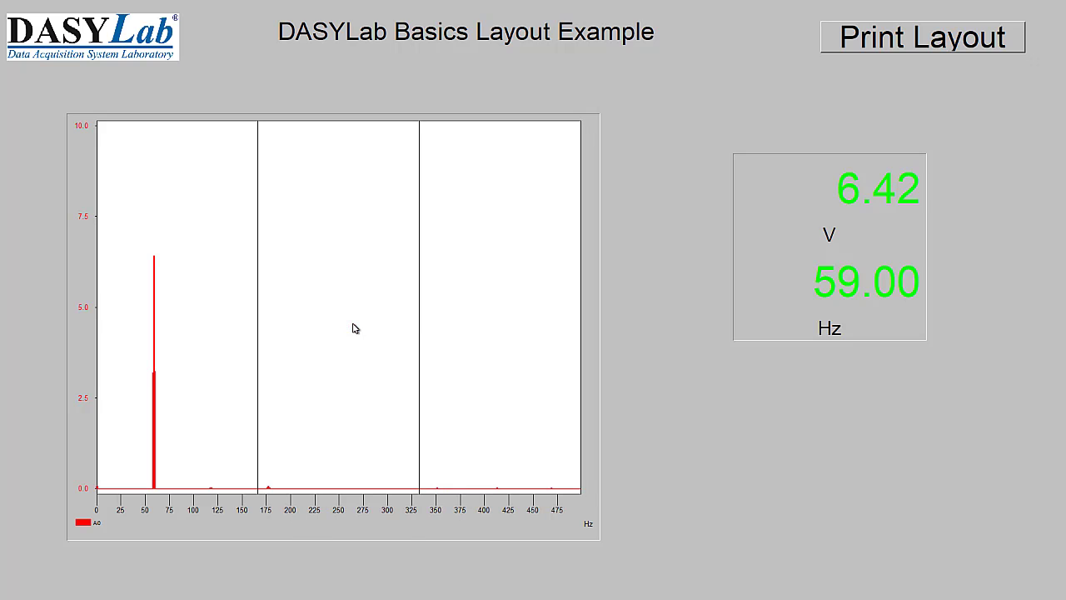
pyautogui.moveTo(259, 339); pyautogui.dragTo(155, 353)
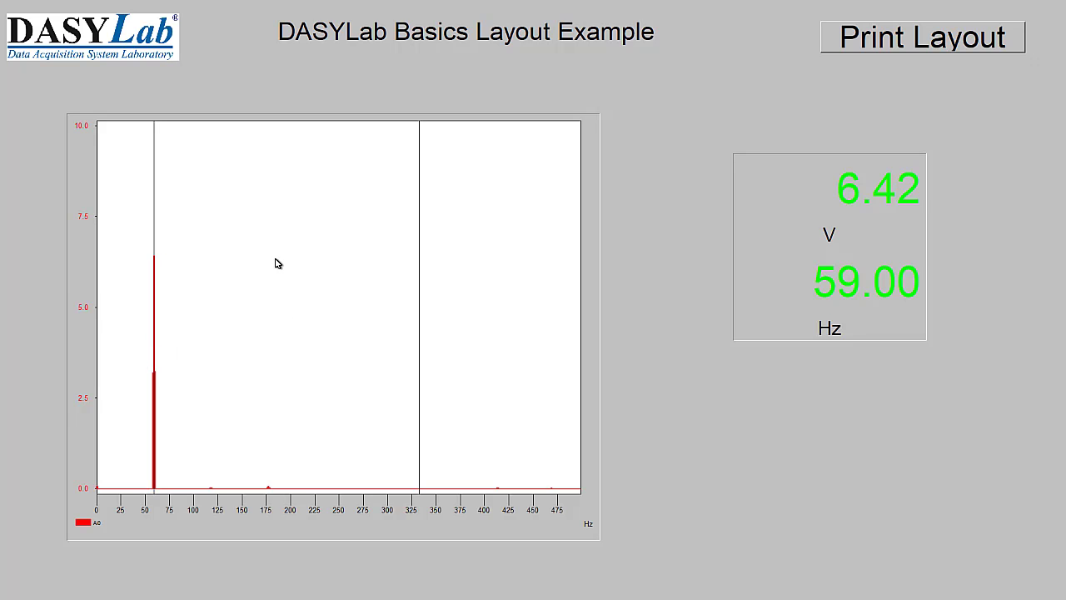
# Step: Turn on Cursor Text in Layout for the spectrum chart
pyautogui.rightClick(255, 203)
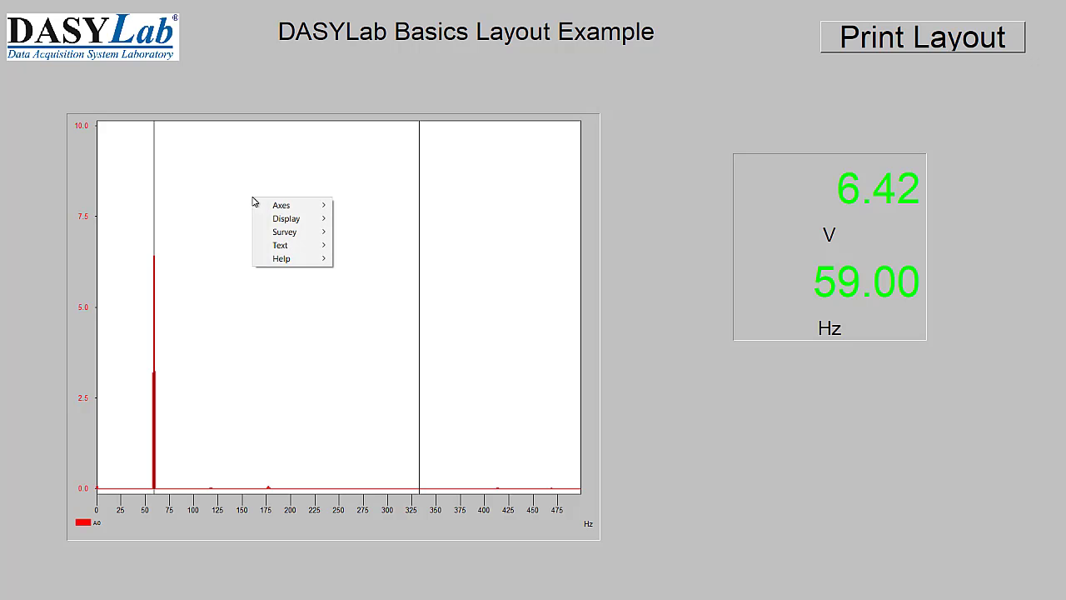
pyautogui.moveTo(305, 235)
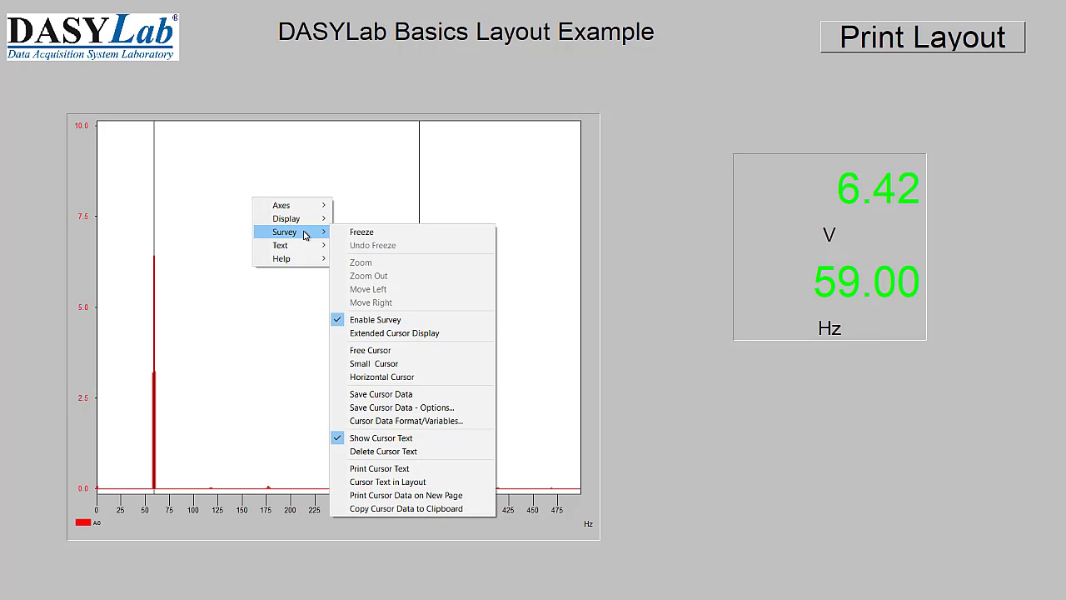
pyautogui.click(434, 486)
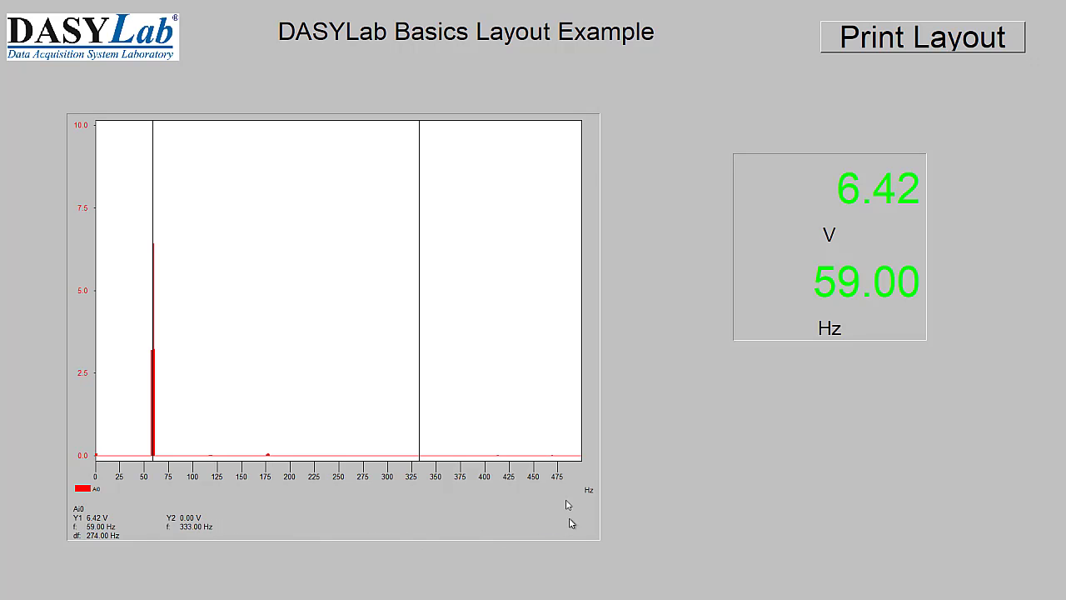
# Step: Turn on Extended Cursor Display for the spectrum chart and move the second cursor to about 141 Hz
pyautogui.rightClick(259, 301)
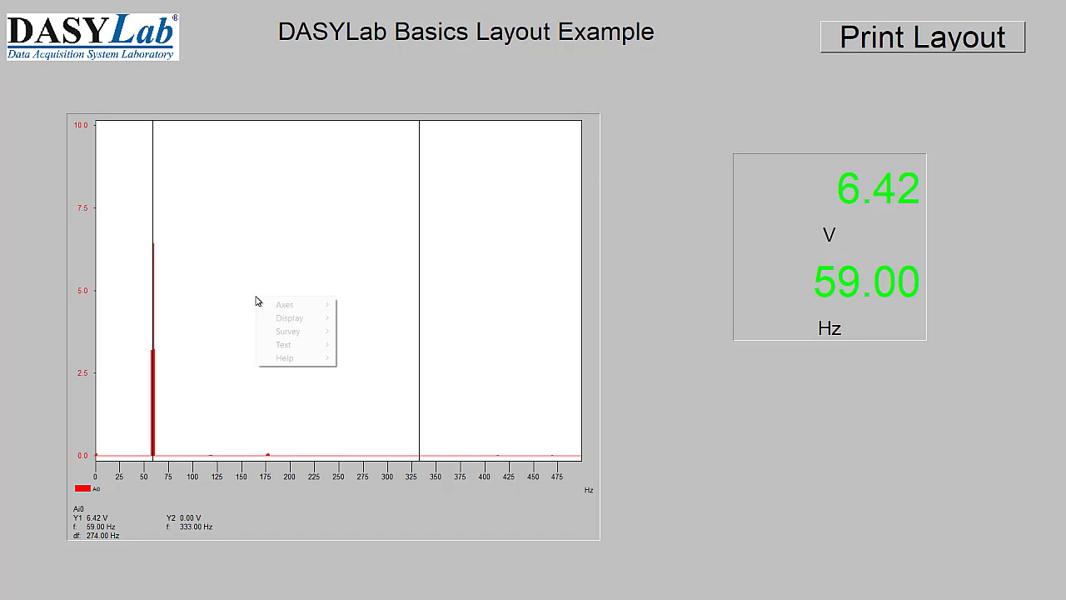
pyautogui.moveTo(294, 334)
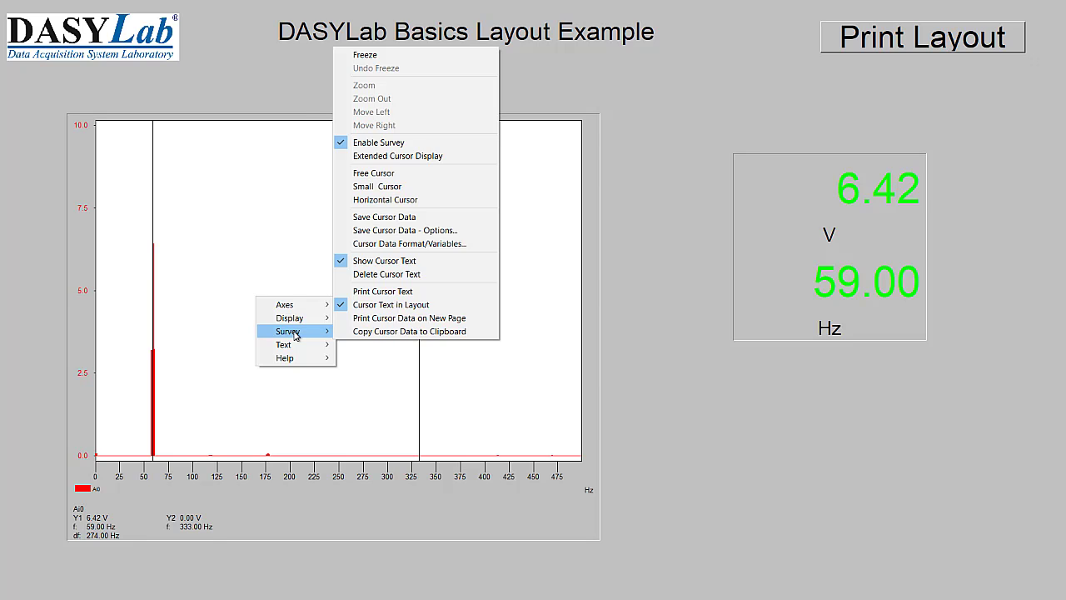
pyautogui.click(381, 160)
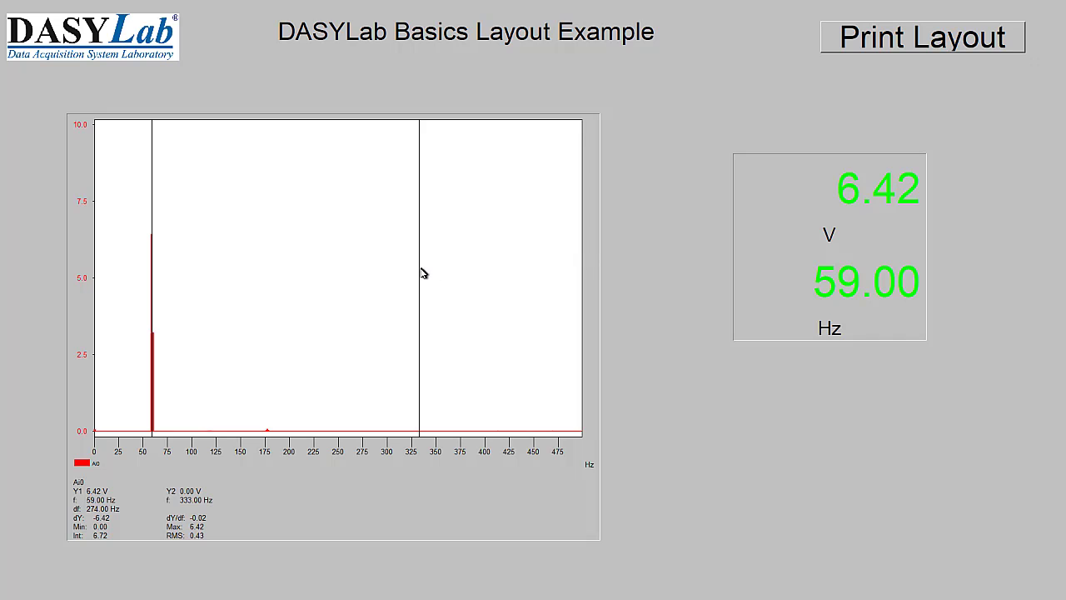
pyautogui.moveTo(420, 274); pyautogui.dragTo(236, 286)
# Step: Turn off Survey on the spectrum chart and review its remaining Survey options
pyautogui.rightClick(263, 241)
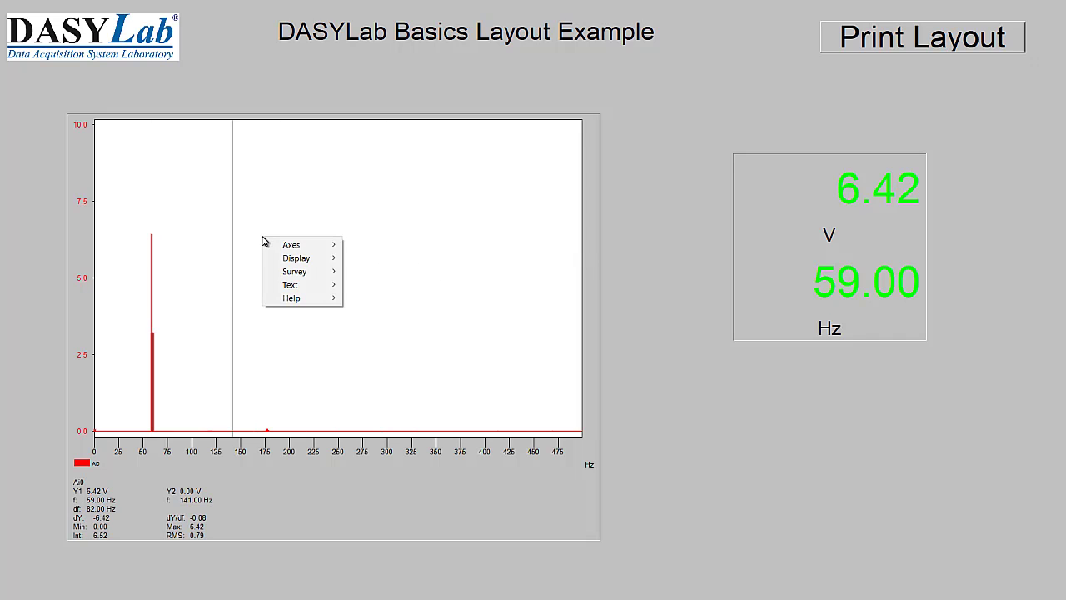
pyautogui.moveTo(296, 272)
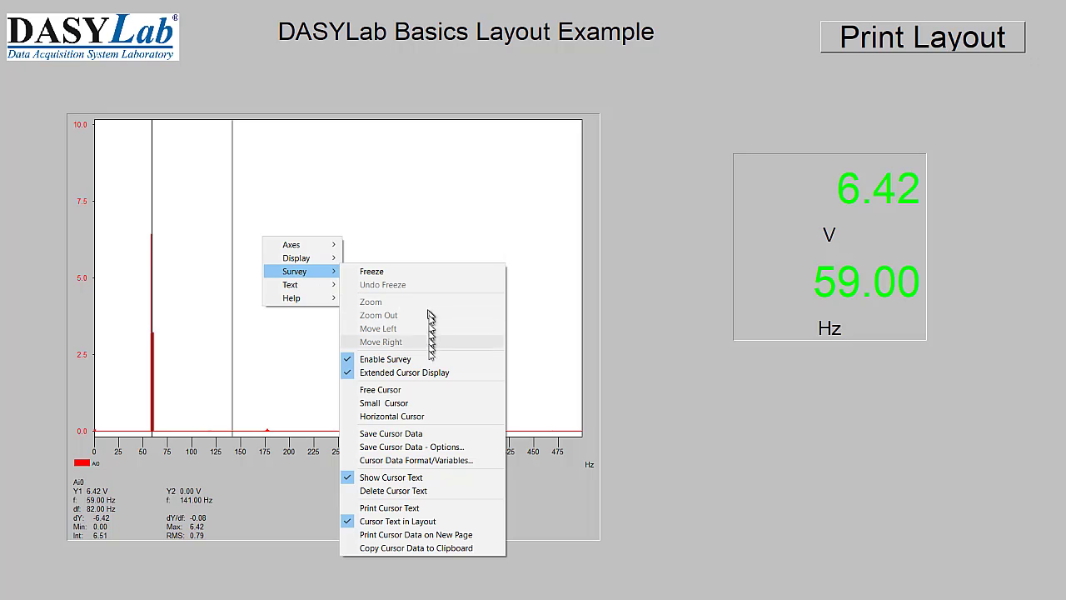
pyautogui.click(417, 358)
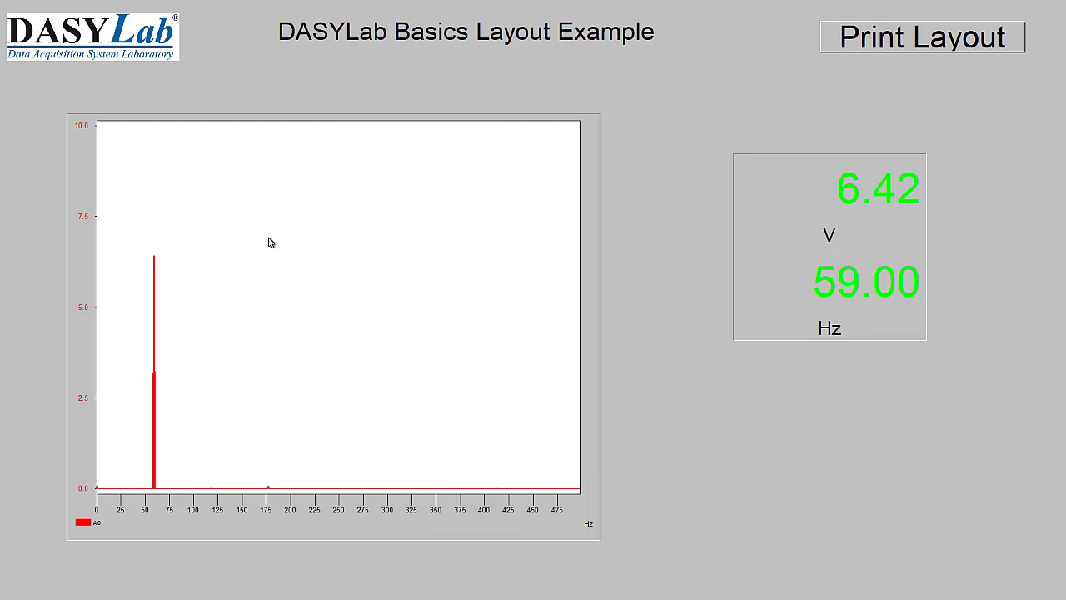
pyautogui.rightClick(269, 242)
pyautogui.moveTo(304, 274)
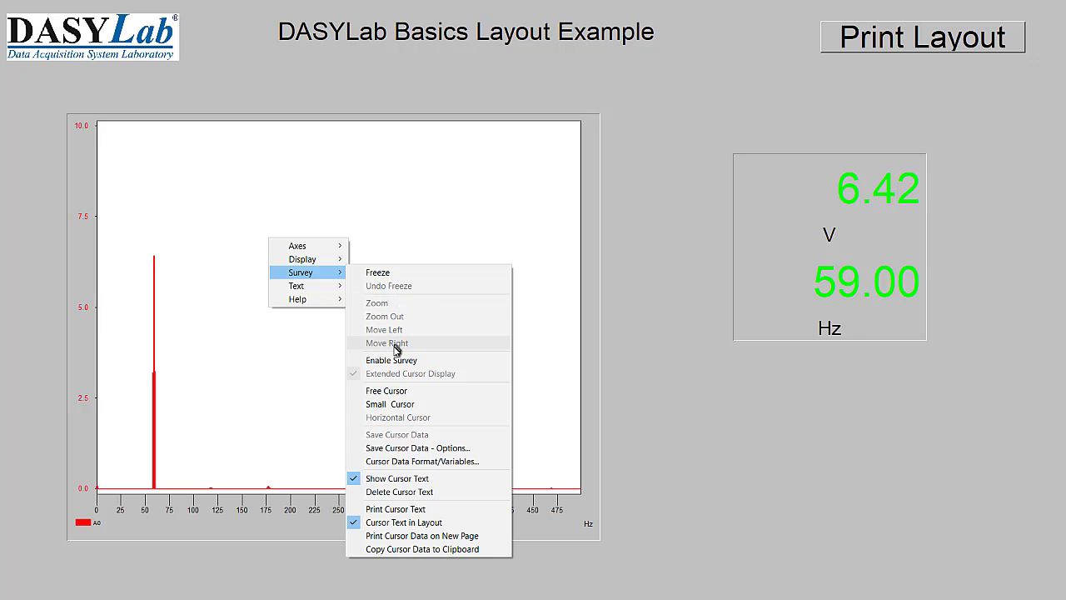
pyautogui.click(279, 218)
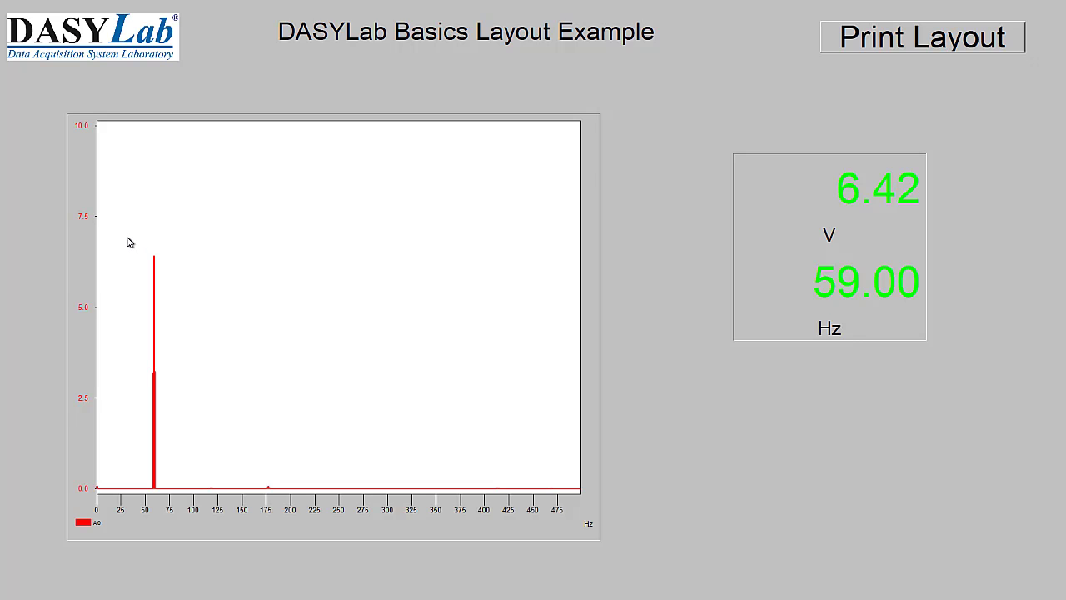
# Step: Zoom in progressively on the spectrum chart's main peak and restore the full frequency range, repeating the zoom once
pyautogui.moveTo(128, 238); pyautogui.dragTo(198, 494)
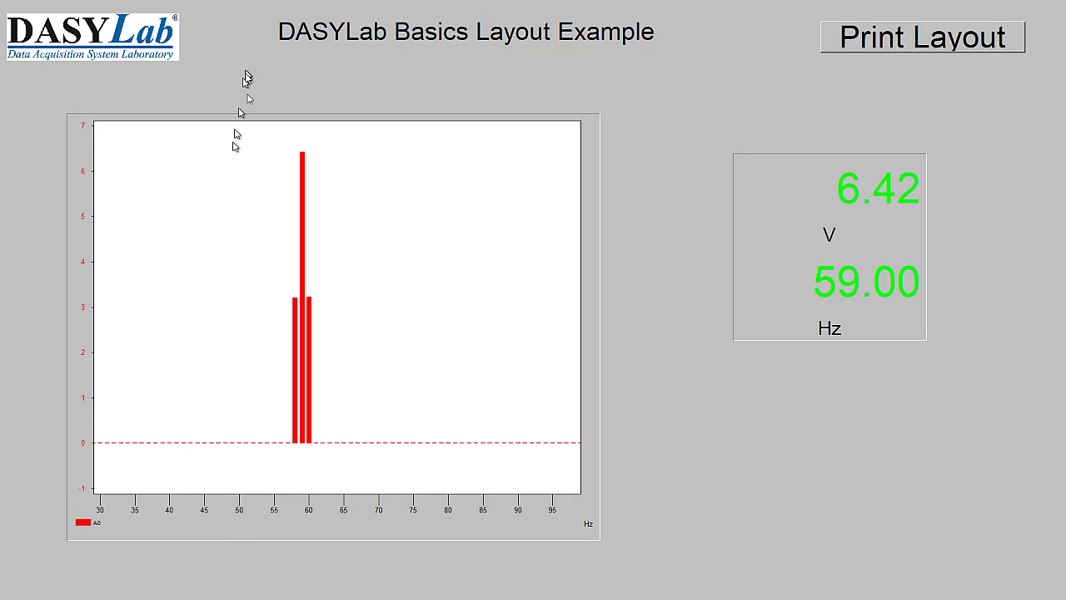
pyautogui.moveTo(277, 137); pyautogui.dragTo(327, 479)
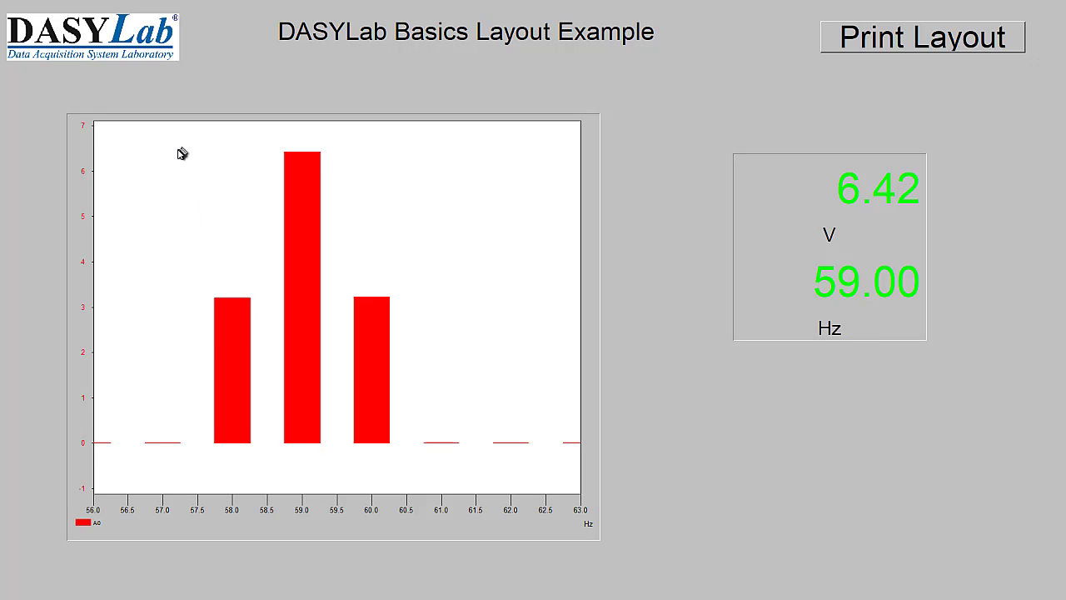
pyautogui.moveTo(178, 150); pyautogui.dragTo(283, 489)
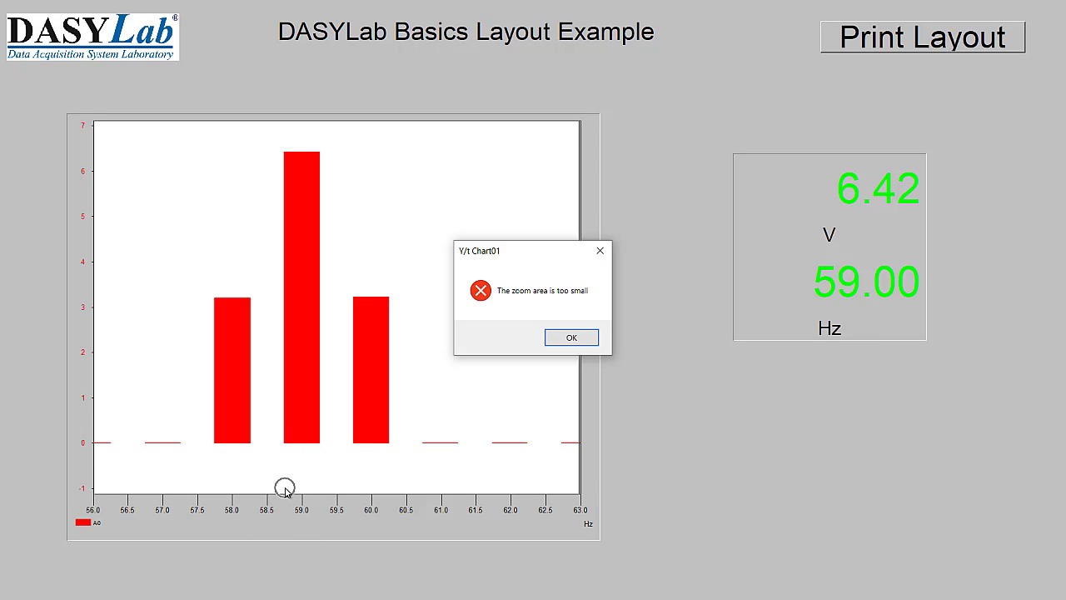
pyautogui.click(559, 337)
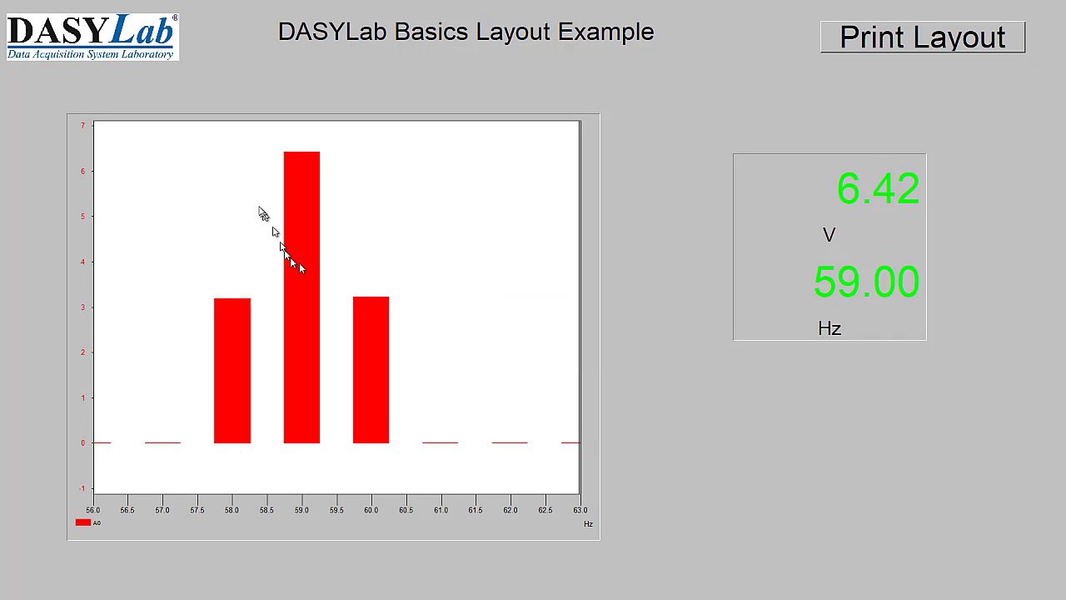
pyautogui.moveTo(163, 142); pyautogui.dragTo(467, 490)
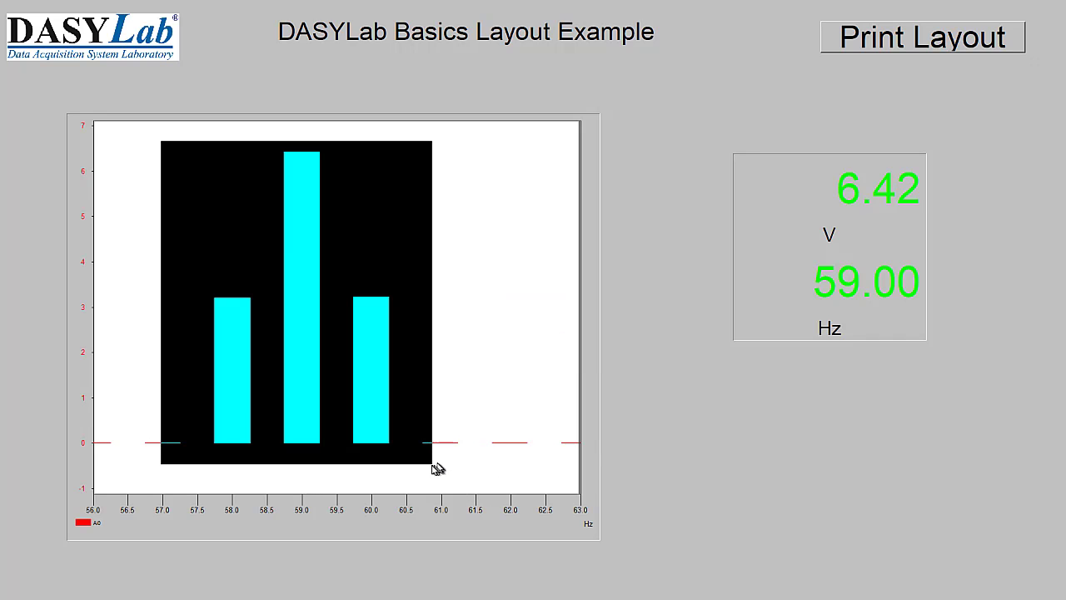
pyautogui.rightClick(326, 236)
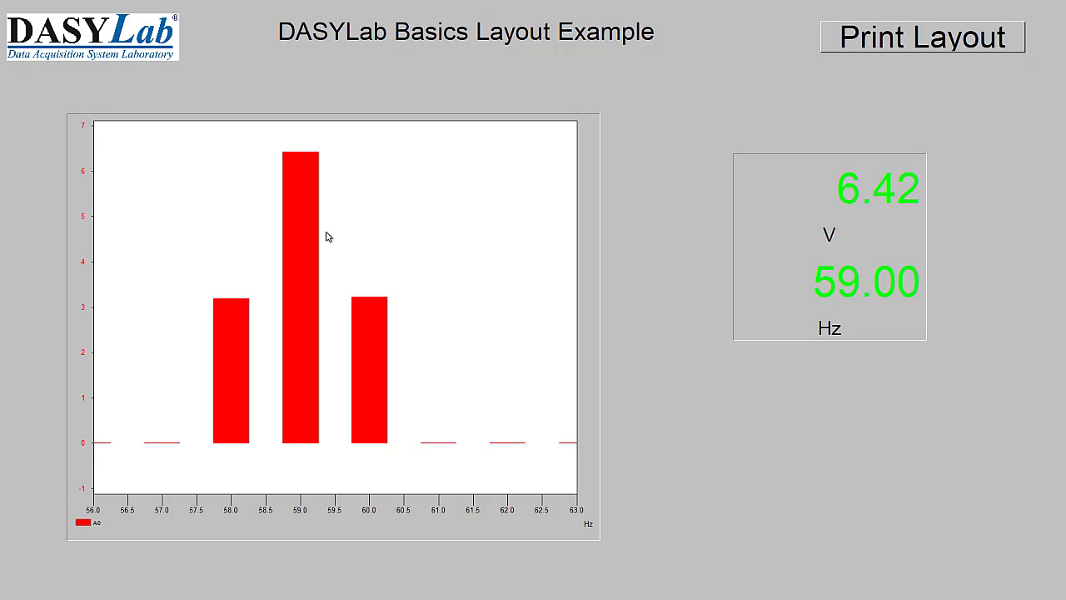
pyautogui.rightClick(327, 237)
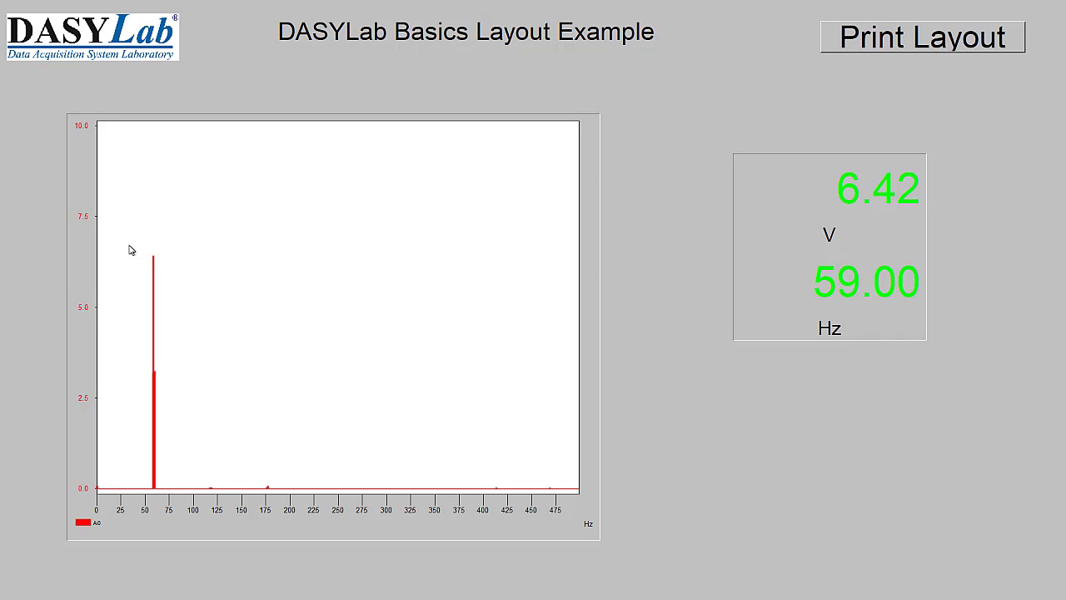
pyautogui.moveTo(129, 249)
pyautogui.mouseDown()
pyautogui.moveTo(157, 315)
pyautogui.moveTo(173, 495)
pyautogui.mouseUp()
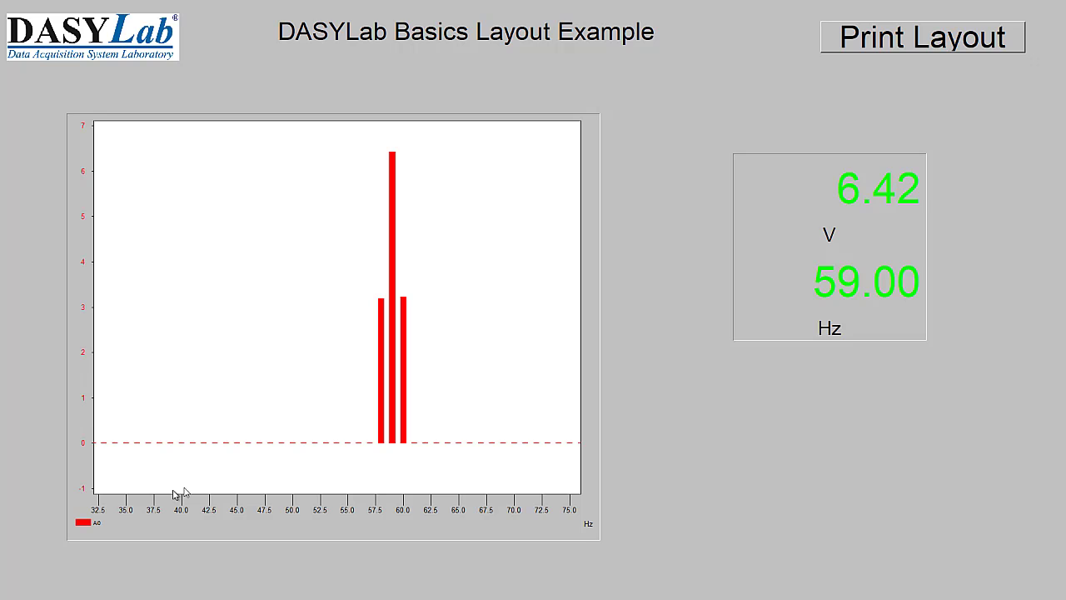
pyautogui.doubleClick(306, 227)
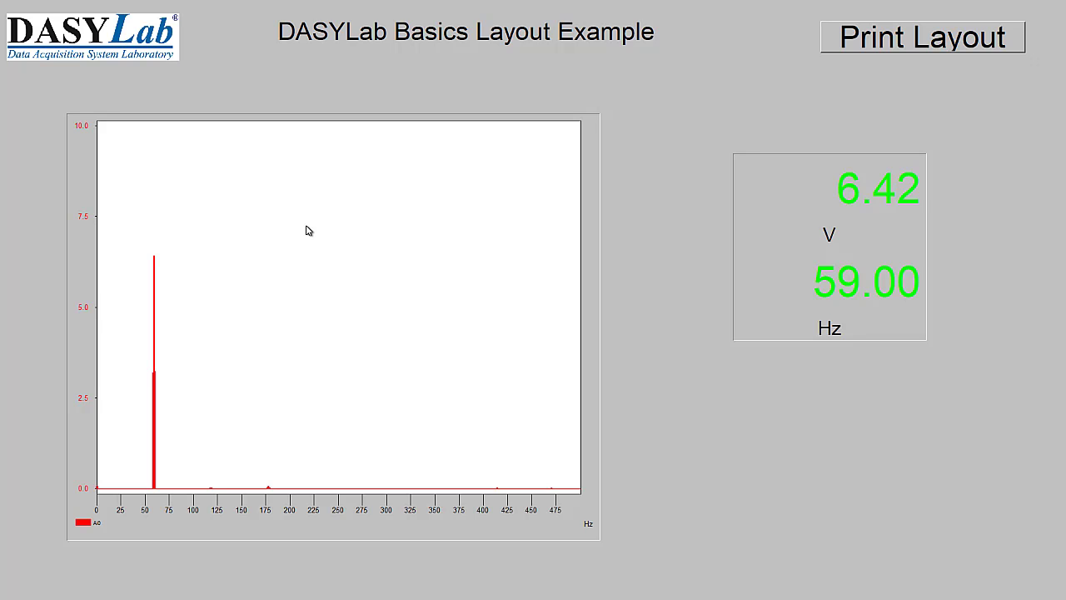
# Step: Operate the Print Layout switch in the full-screen layout
pyautogui.click(920, 50)
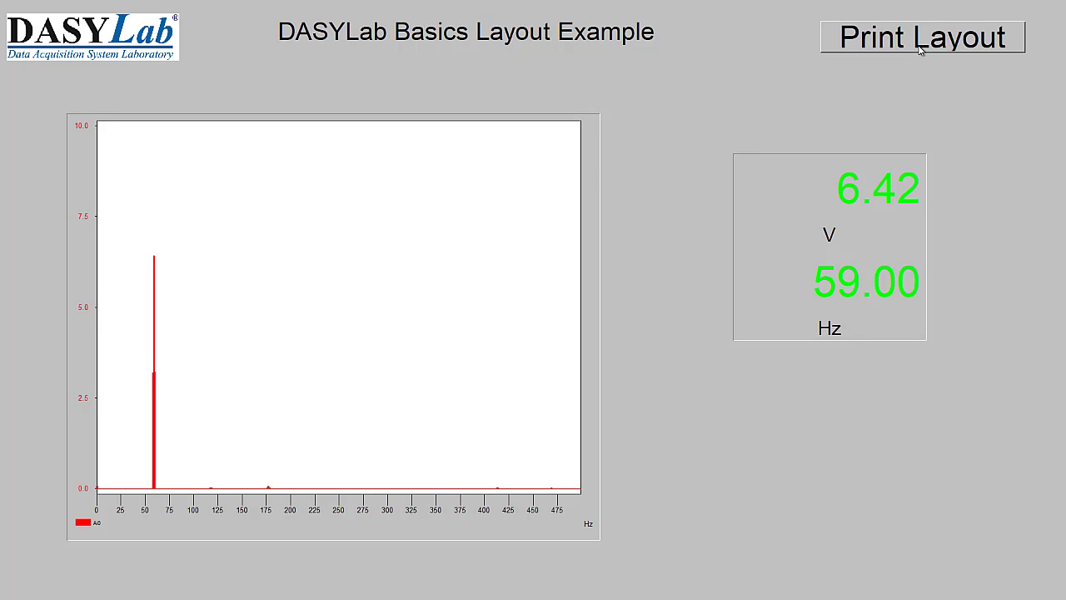
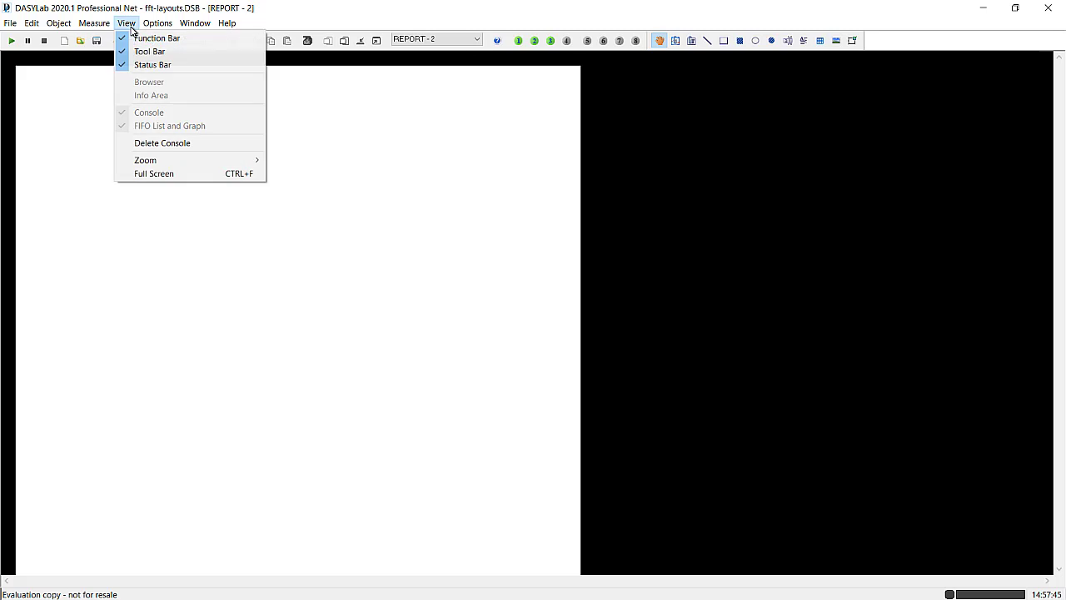
# Step: Try the Entire Page zoom on the REPORT - 2 layout, and set its zoom to 50%
pyautogui.moveTo(180, 166)
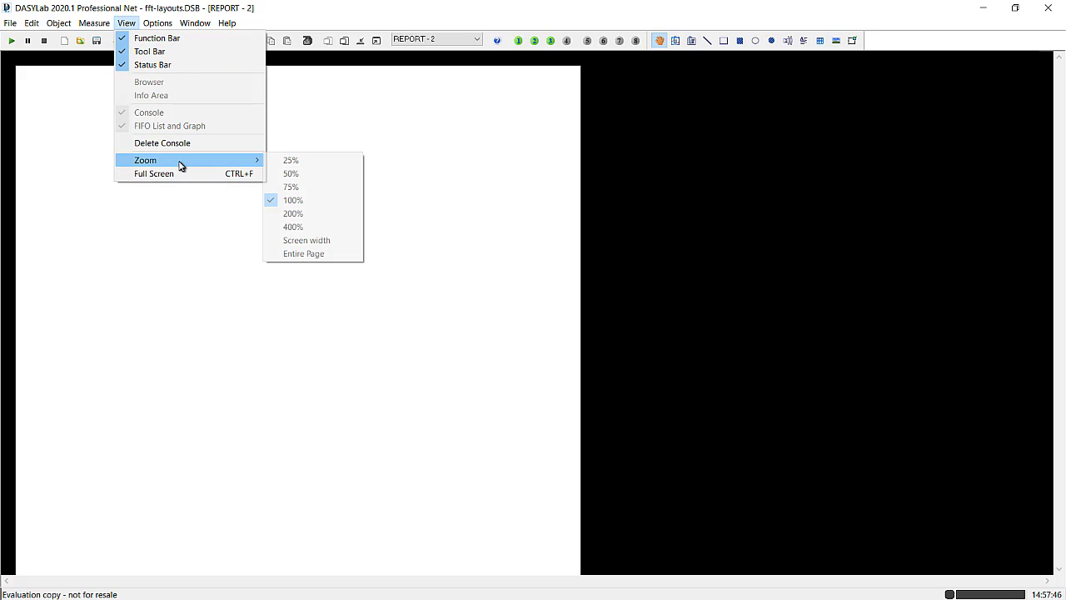
pyautogui.click(317, 254)
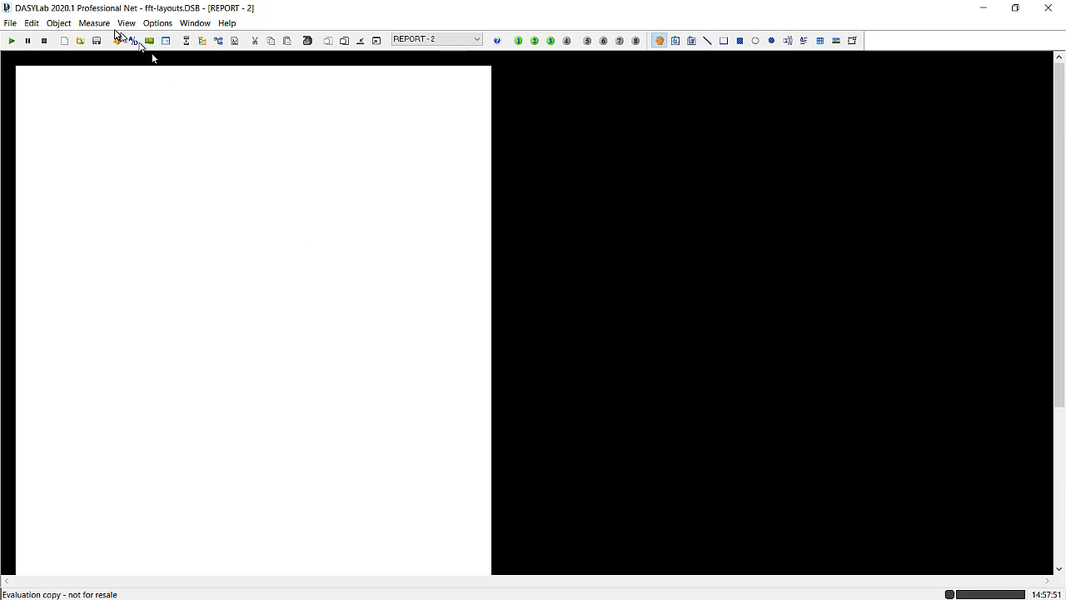
pyautogui.click(127, 23)
pyautogui.moveTo(173, 165)
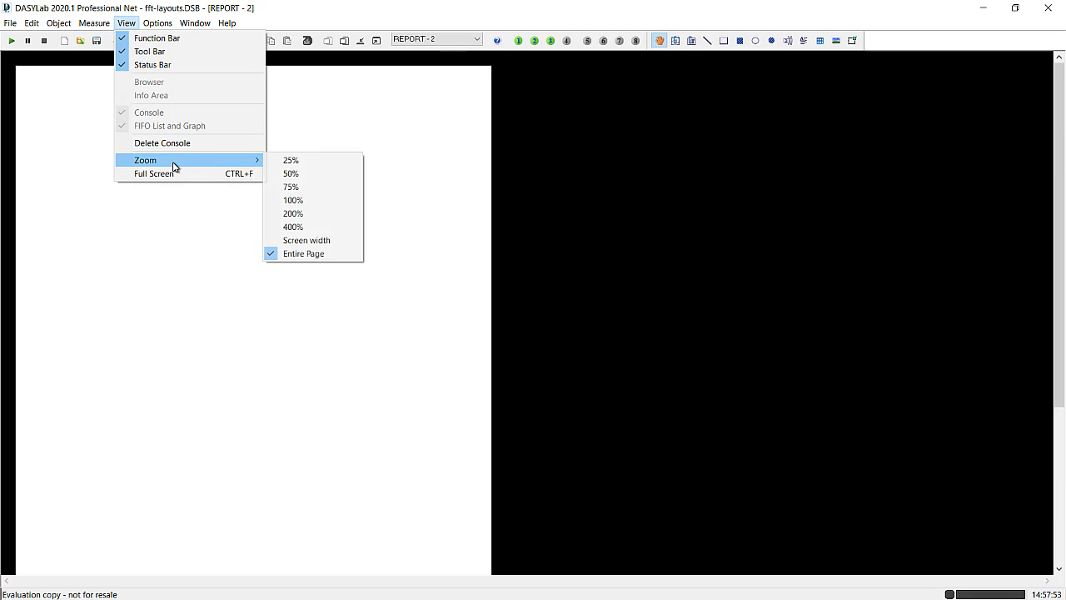
pyautogui.click(306, 174)
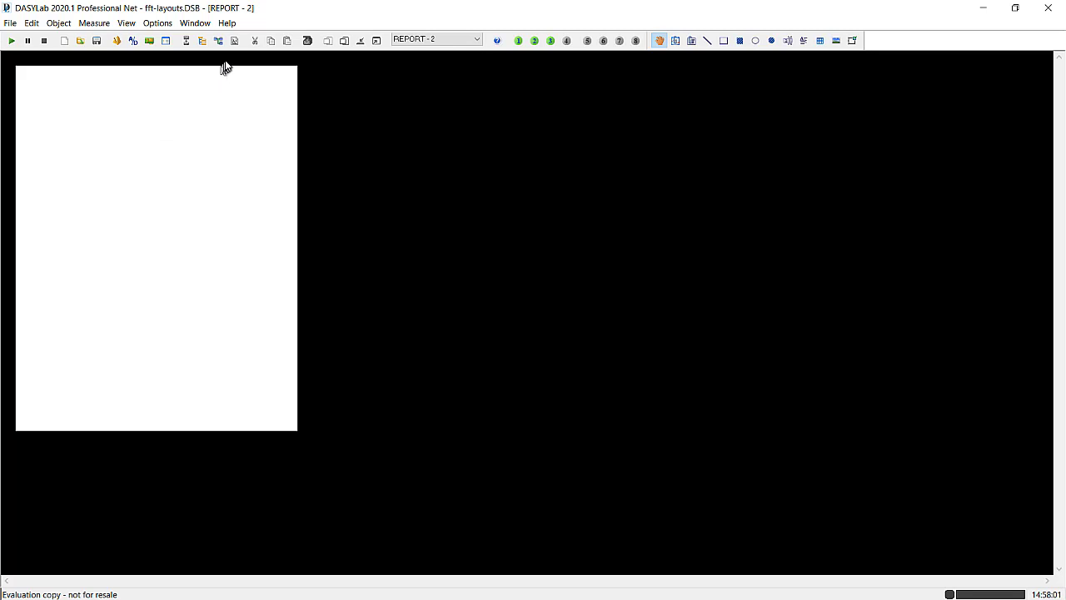
# Step: Switch to the Displays - 1 layout and copy all of its objects together
pyautogui.click(480, 43)
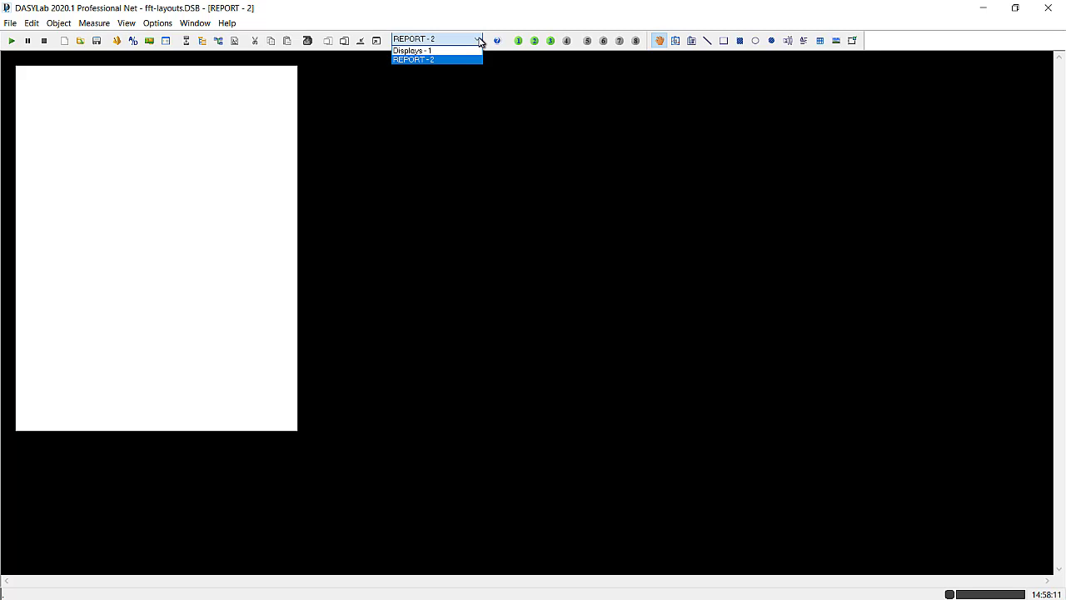
pyautogui.click(421, 51)
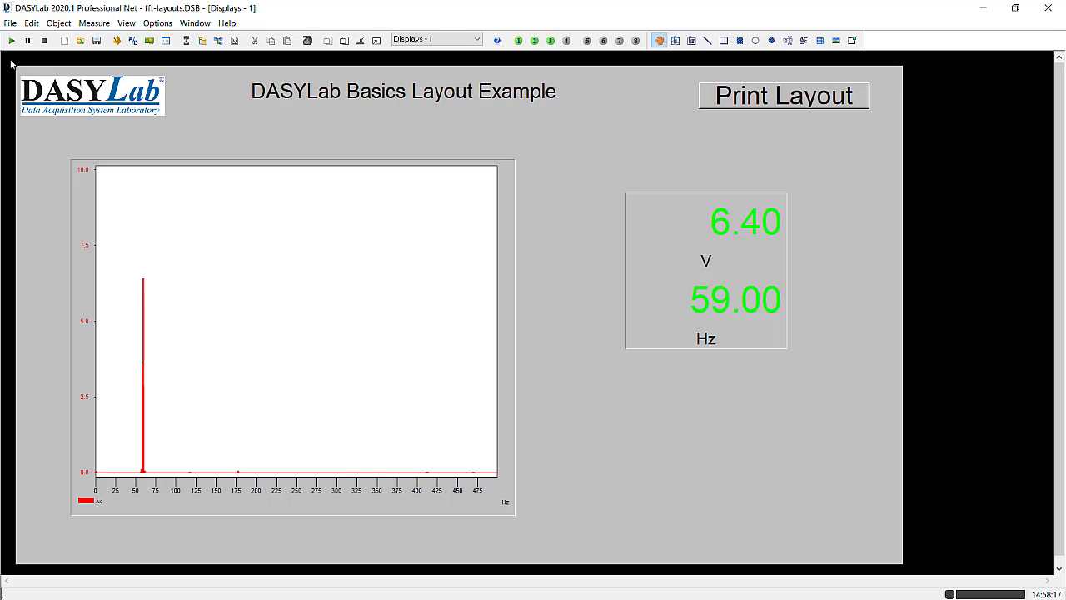
pyautogui.moveTo(12, 61); pyautogui.dragTo(929, 572)
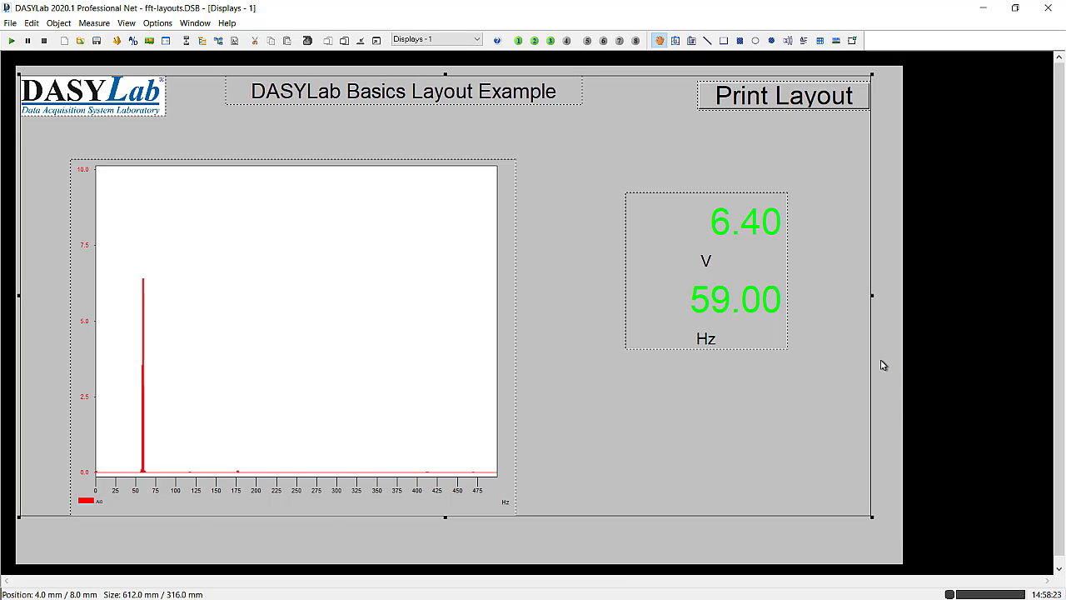
pyautogui.click(31, 23)
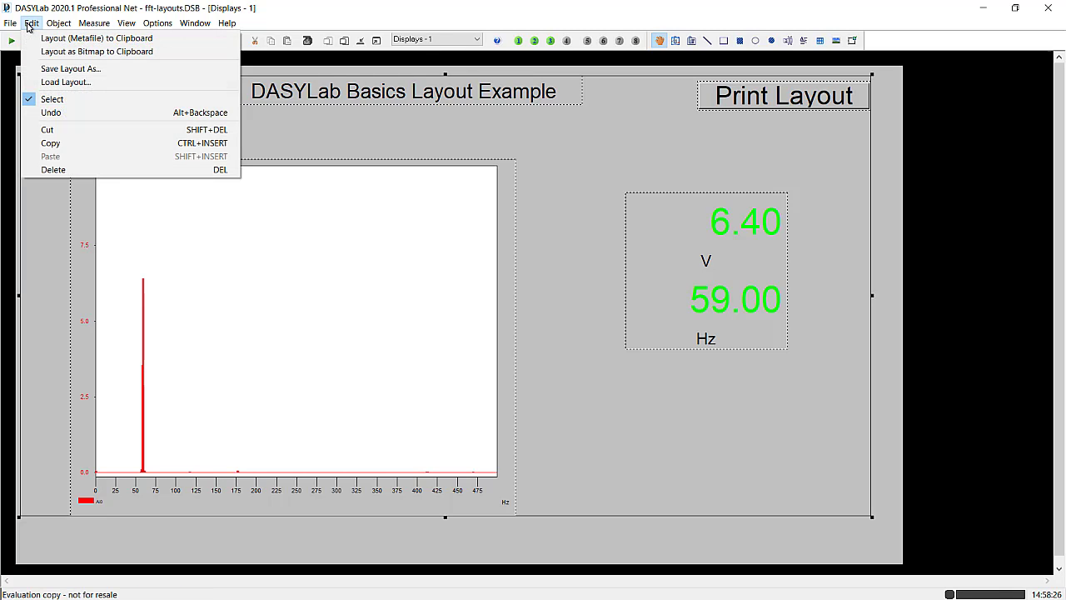
pyautogui.click(81, 149)
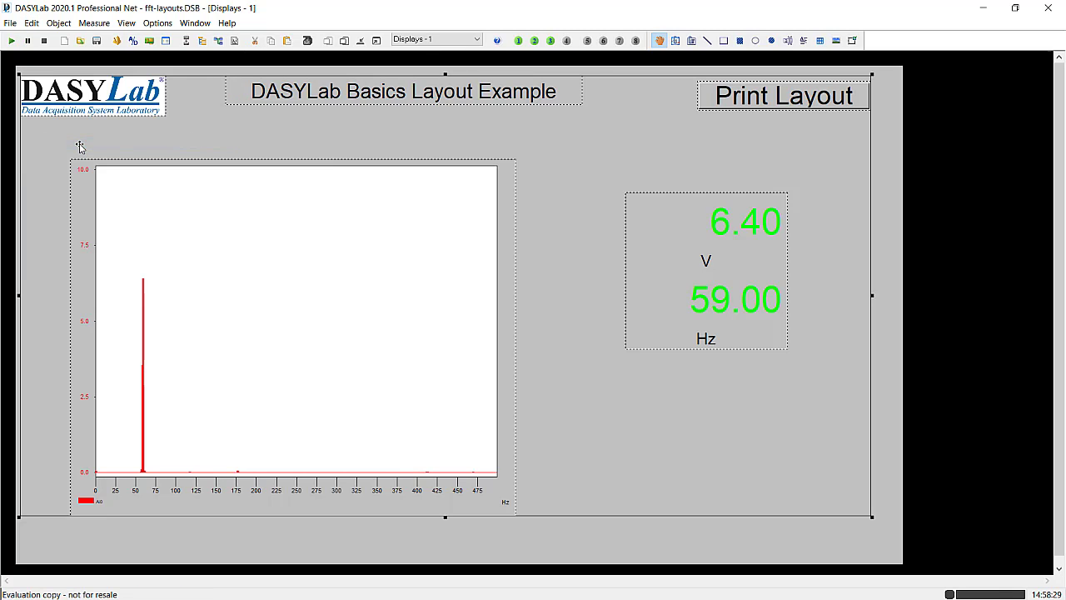
# Step: Paste the copied objects into the REPORT - 2 layout
pyautogui.click(449, 40)
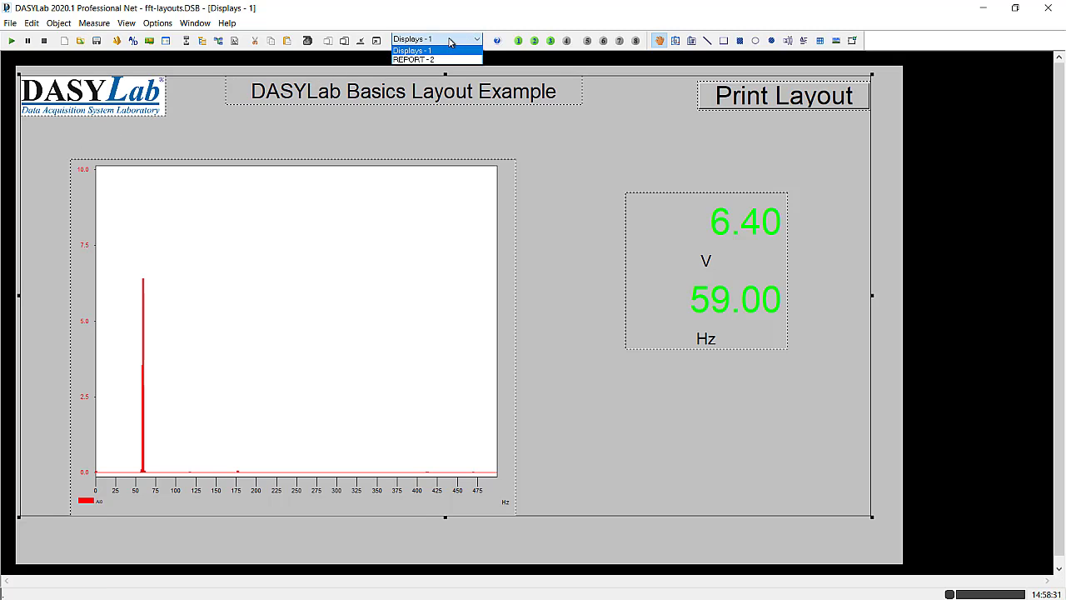
pyautogui.click(423, 59)
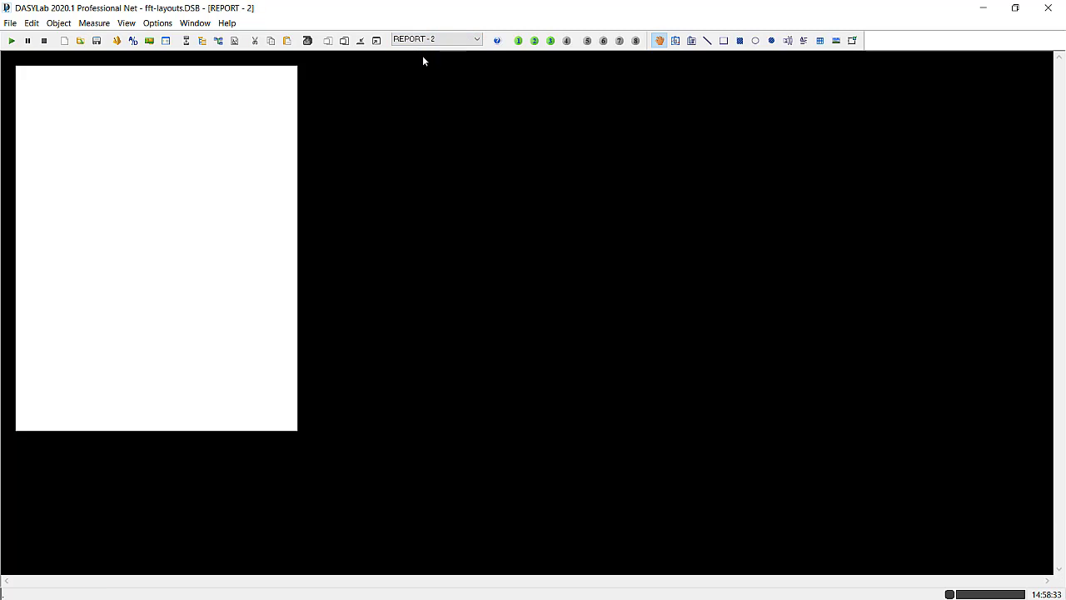
pyautogui.click(32, 24)
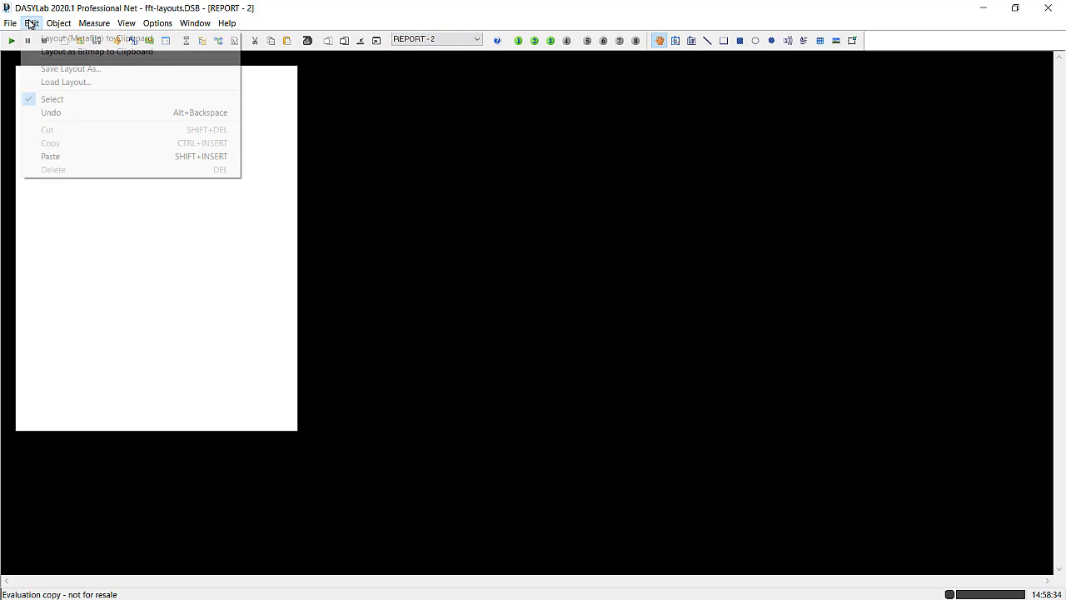
pyautogui.click(58, 156)
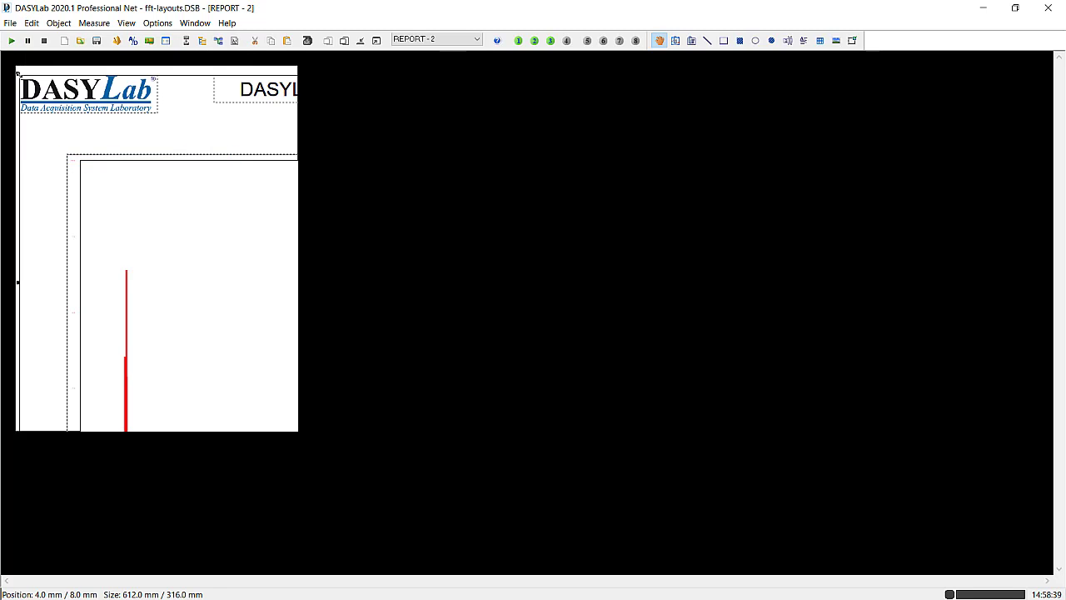
# Step: Shrink and reposition the pasted group to about 192 x 112 mm at 8 mm / 8 mm within the report page
pyautogui.moveTo(17, 73); pyautogui.dragTo(34, 92)
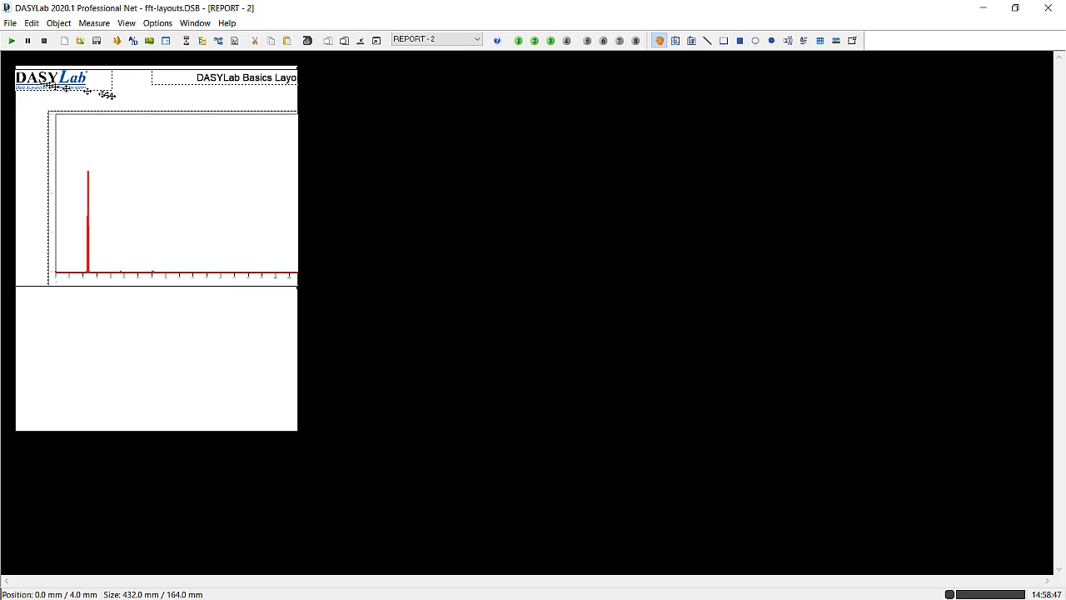
pyautogui.moveTo(149, 103); pyautogui.dragTo(158, 107)
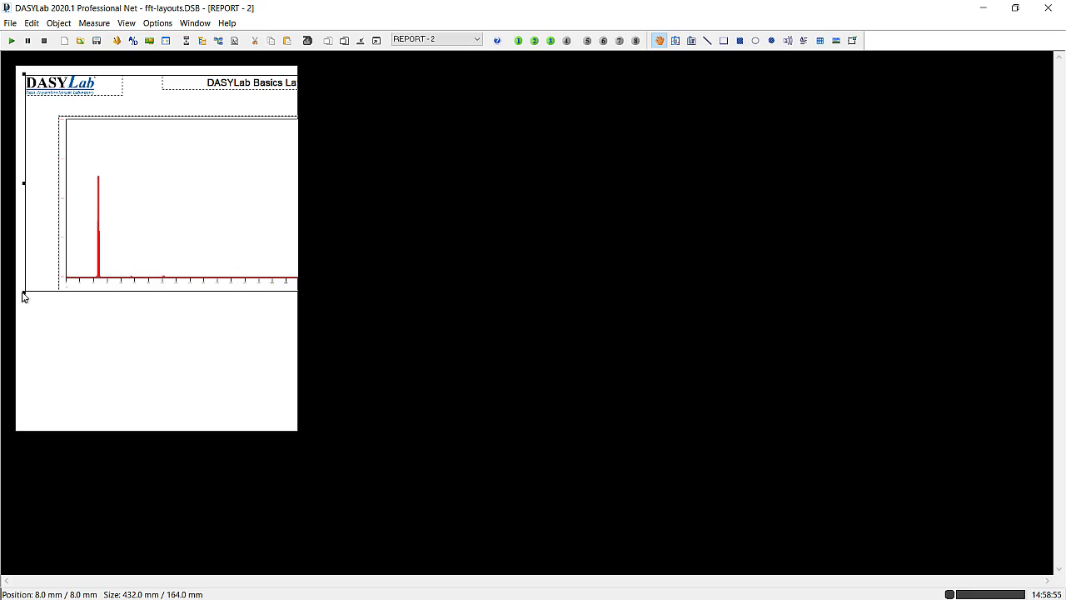
pyautogui.moveTo(24, 291); pyautogui.dragTo(339, 224)
pyautogui.moveTo(453, 143); pyautogui.dragTo(143, 135)
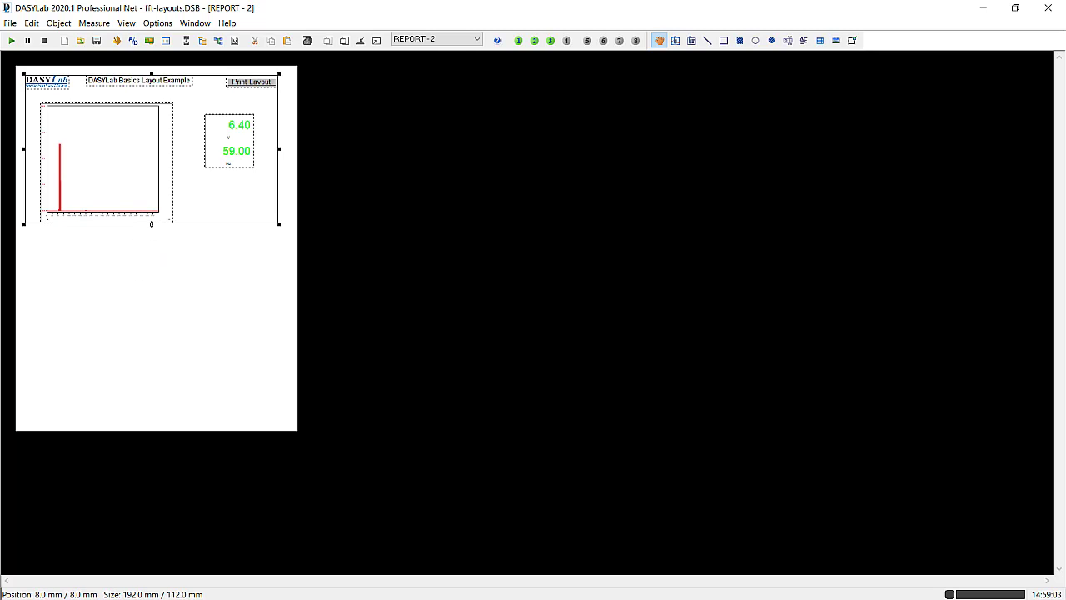
# Step: Stretch the pasted group of objects to a height of about 260 mm to fill the report page
pyautogui.moveTo(152, 223); pyautogui.dragTo(139, 423)
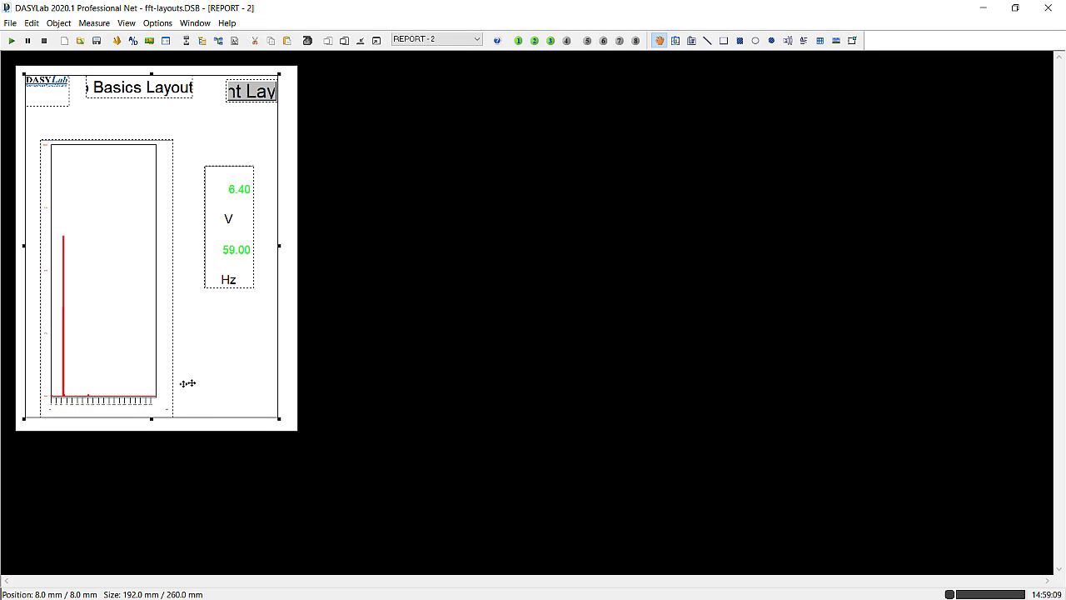
pyautogui.click(290, 350)
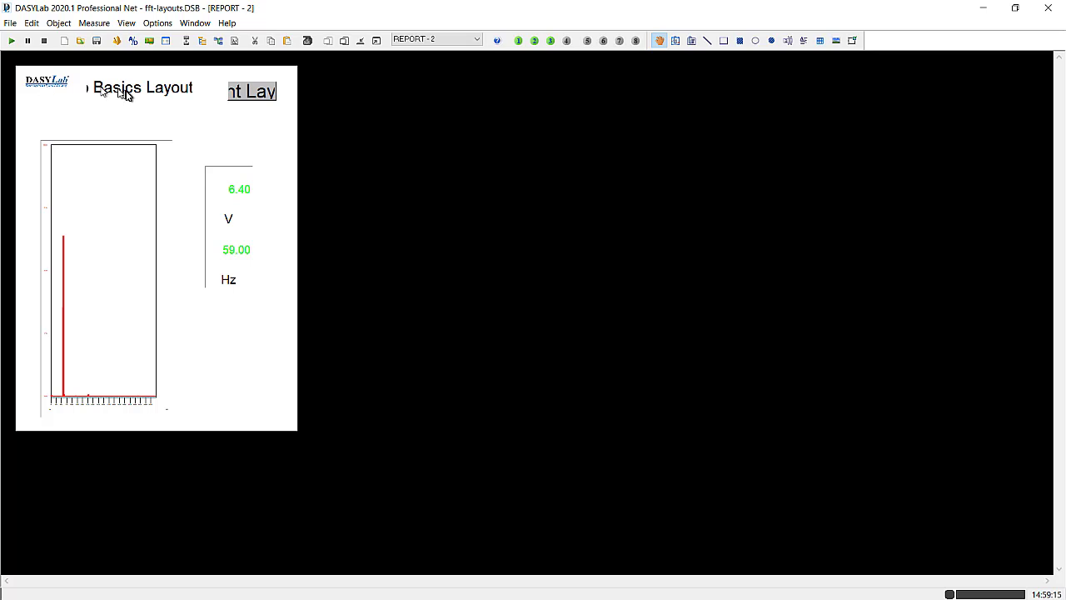
# Step: Move the title text below the DASYLab logo and enlarge the logo to about 64 x 16 mm
pyautogui.moveTo(125, 94); pyautogui.dragTo(64, 114)
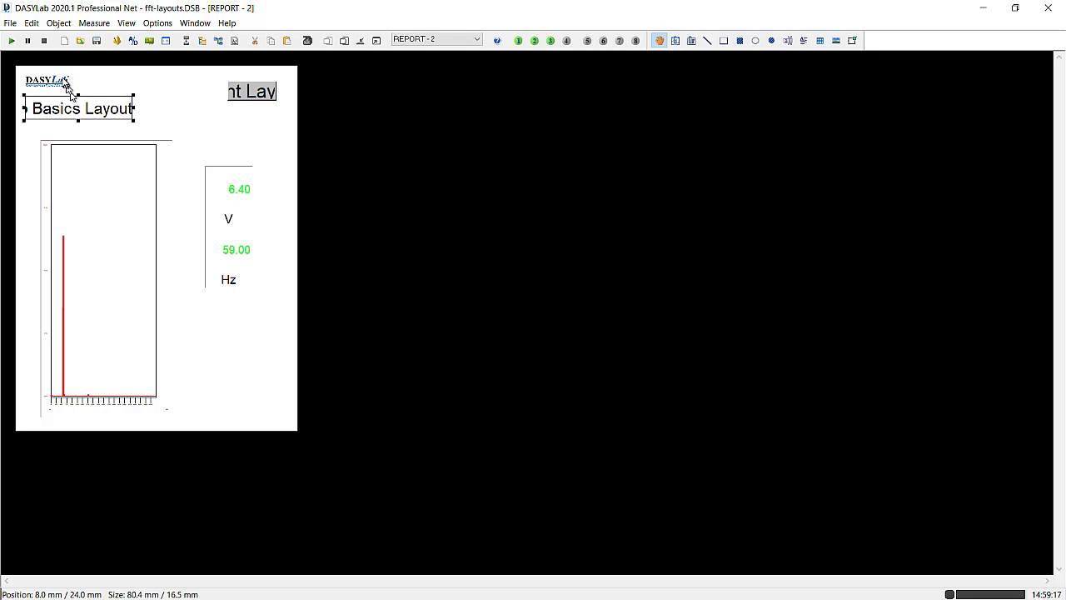
pyautogui.click(70, 92)
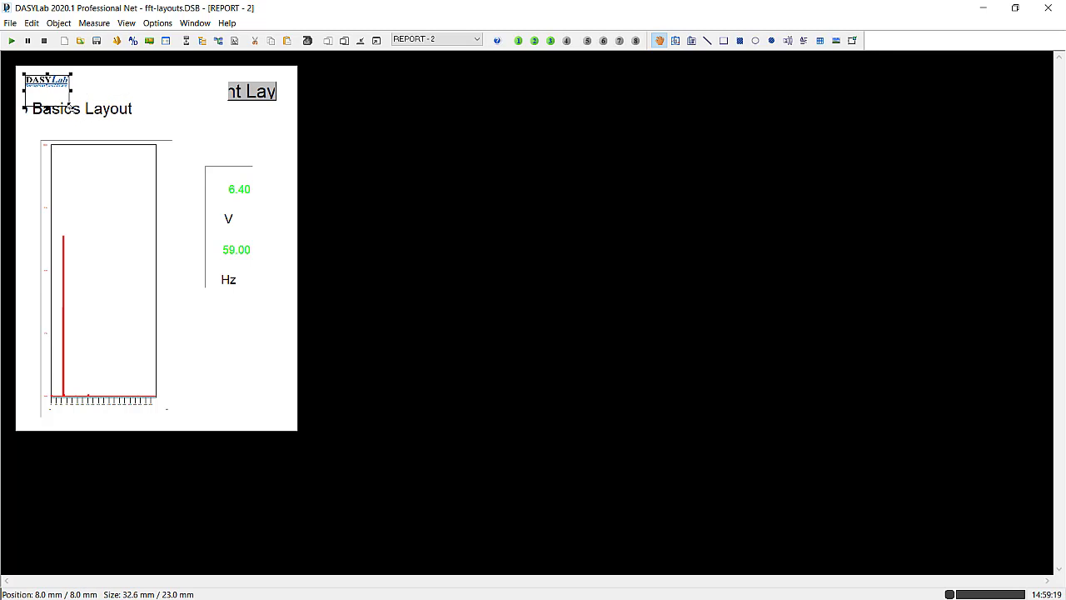
pyautogui.moveTo(71, 92); pyautogui.dragTo(112, 98)
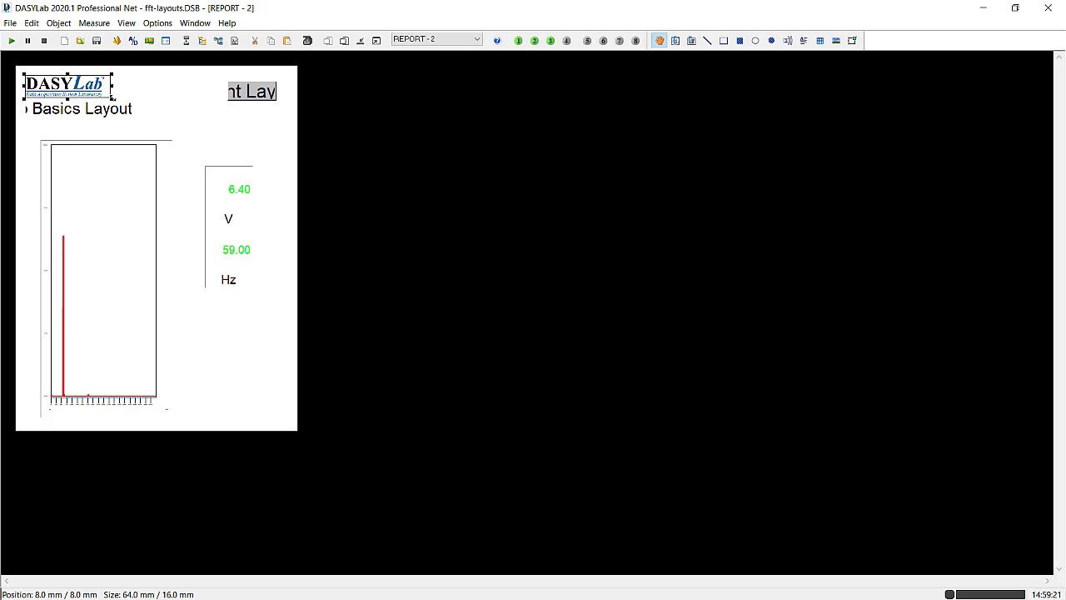
# Step: Resize the title text to about 92 x 8 mm, place it beside the logo, and delete the Print Layout switch
pyautogui.click(107, 110)
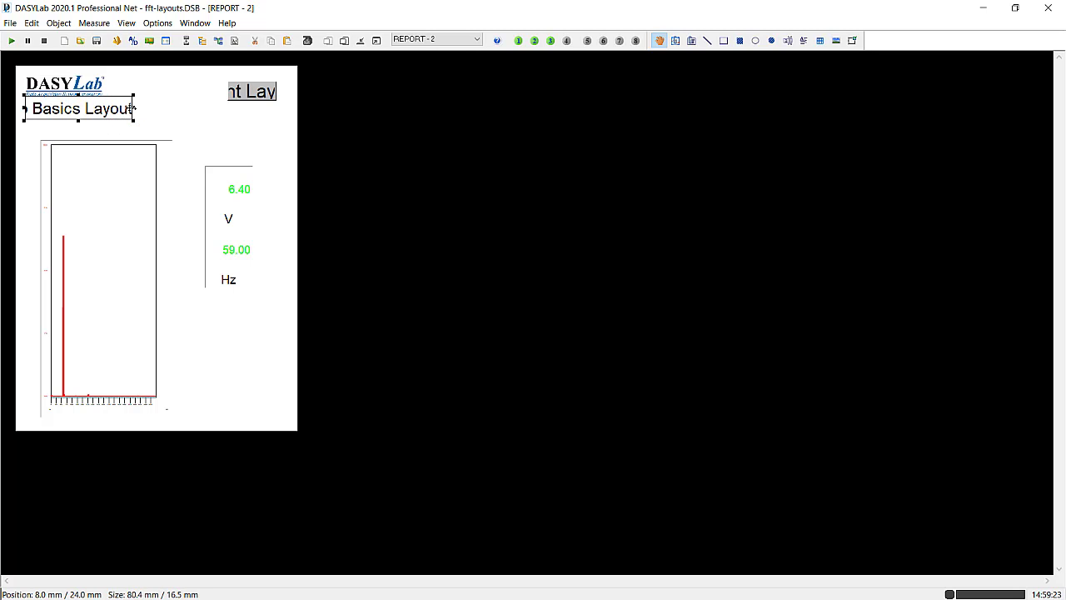
pyautogui.moveTo(133, 108); pyautogui.dragTo(196, 108)
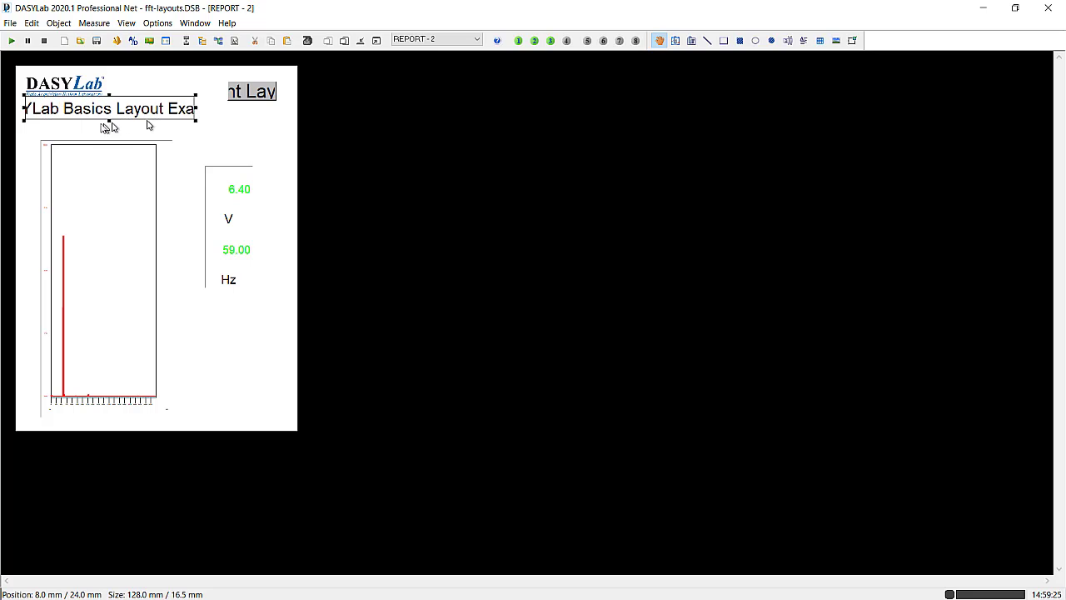
pyautogui.moveTo(109, 120); pyautogui.dragTo(109, 108)
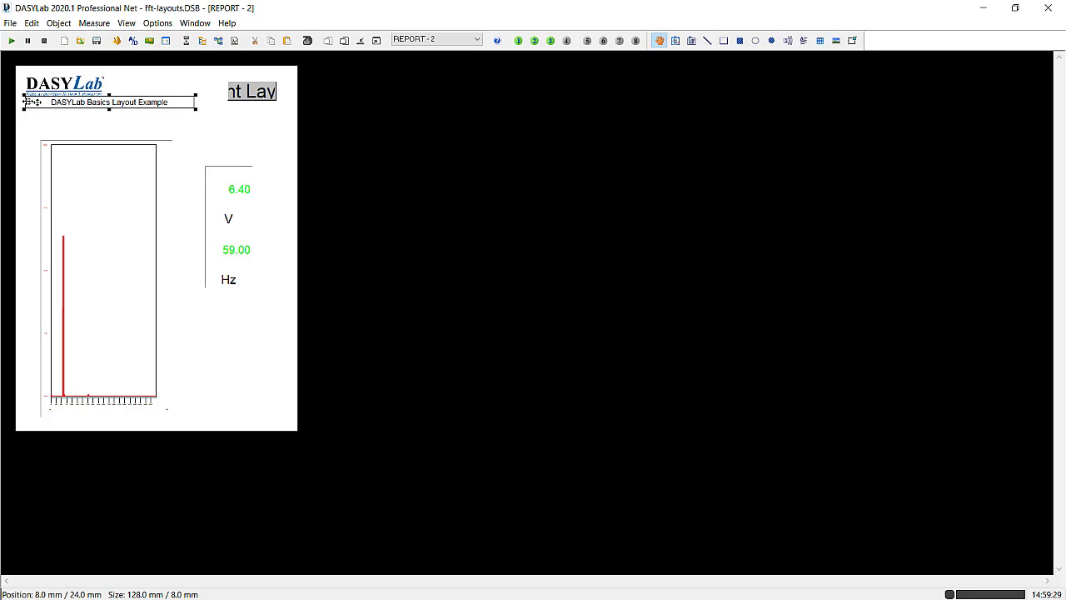
pyautogui.moveTo(24, 110); pyautogui.dragTo(161, 81)
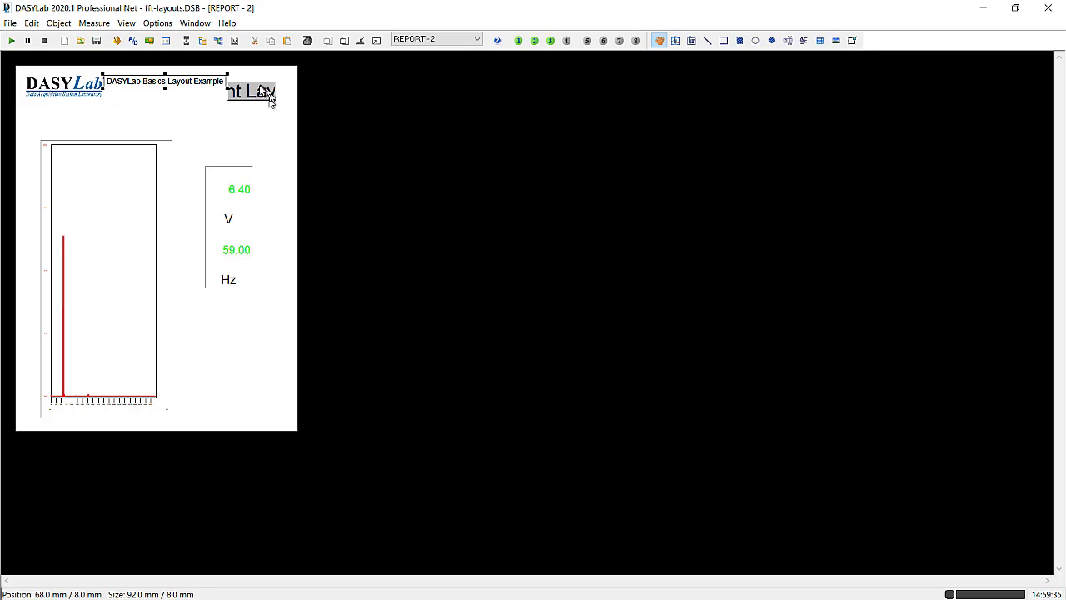
pyautogui.click(264, 100)
pyautogui.press('Delete')
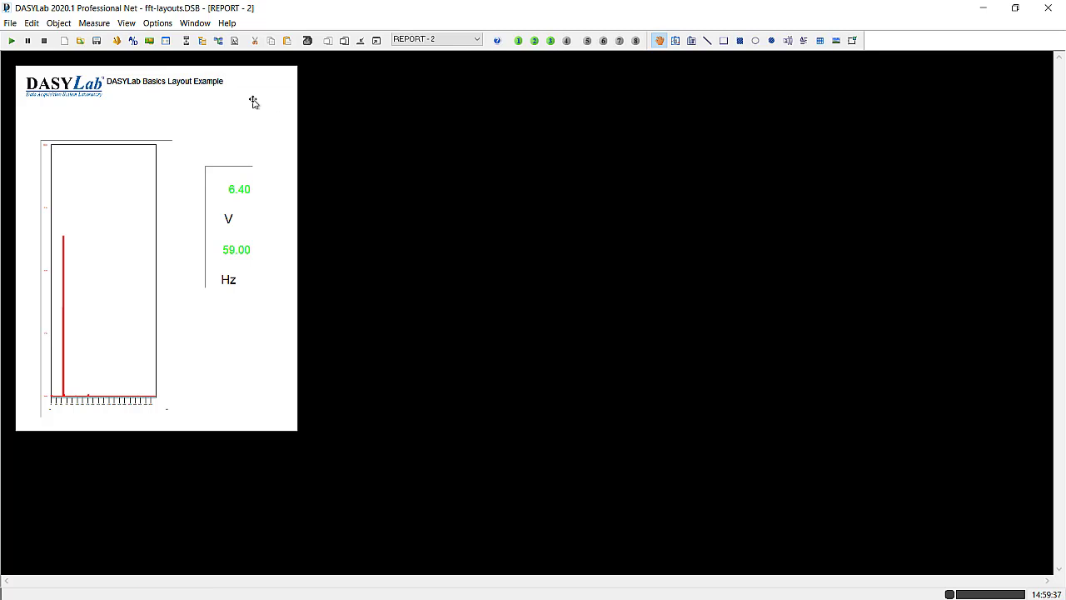
# Step: Resize the digital meter to about 59 x 35 mm and place it below the title at about 148 mm / 24 mm
pyautogui.click(114, 241)
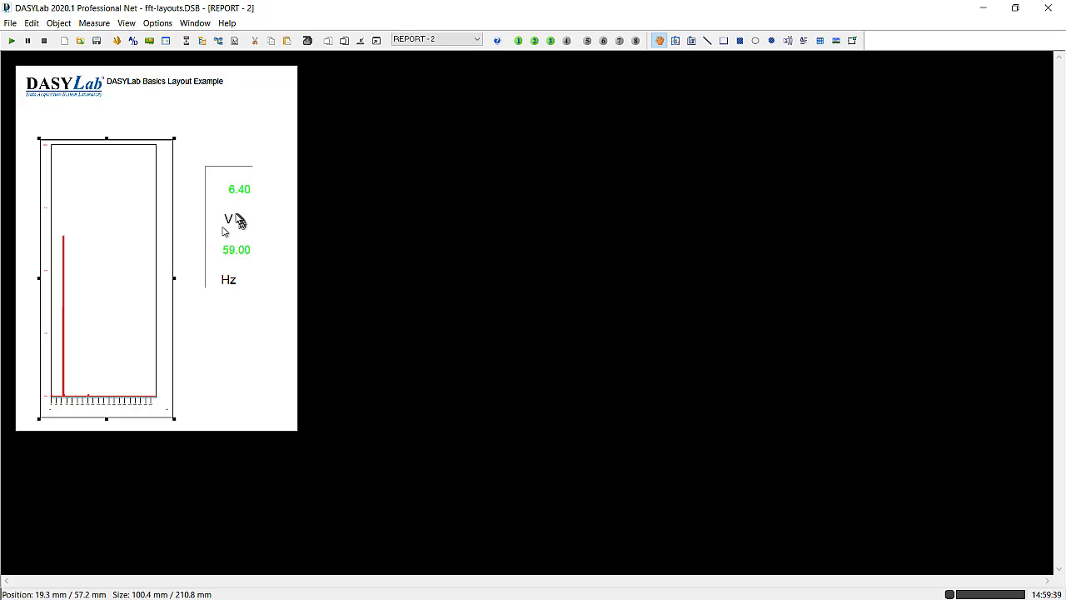
pyautogui.click(238, 222)
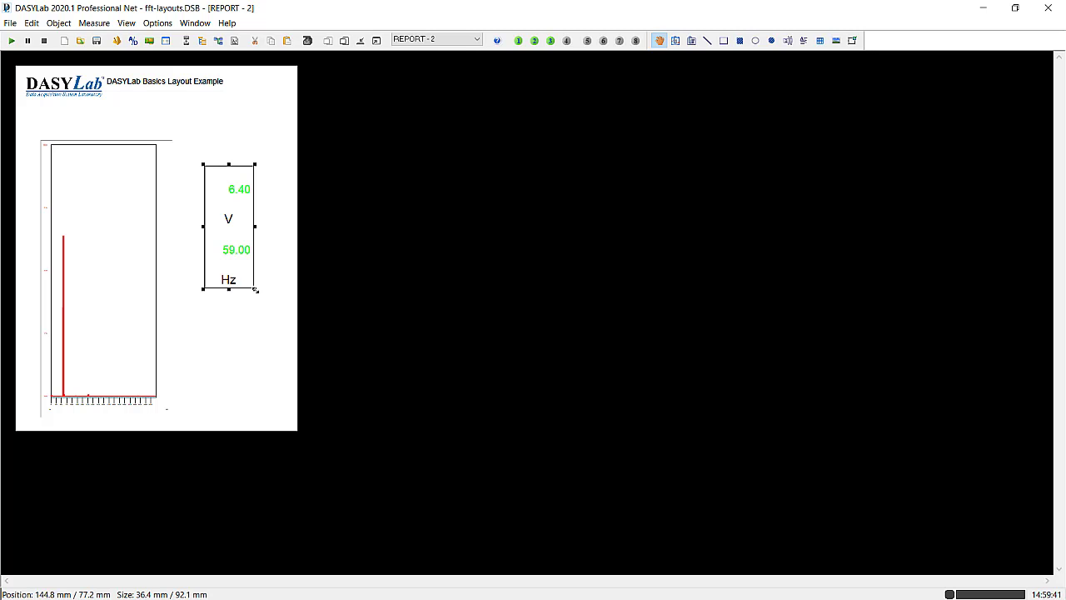
pyautogui.moveTo(256, 289); pyautogui.dragTo(284, 212)
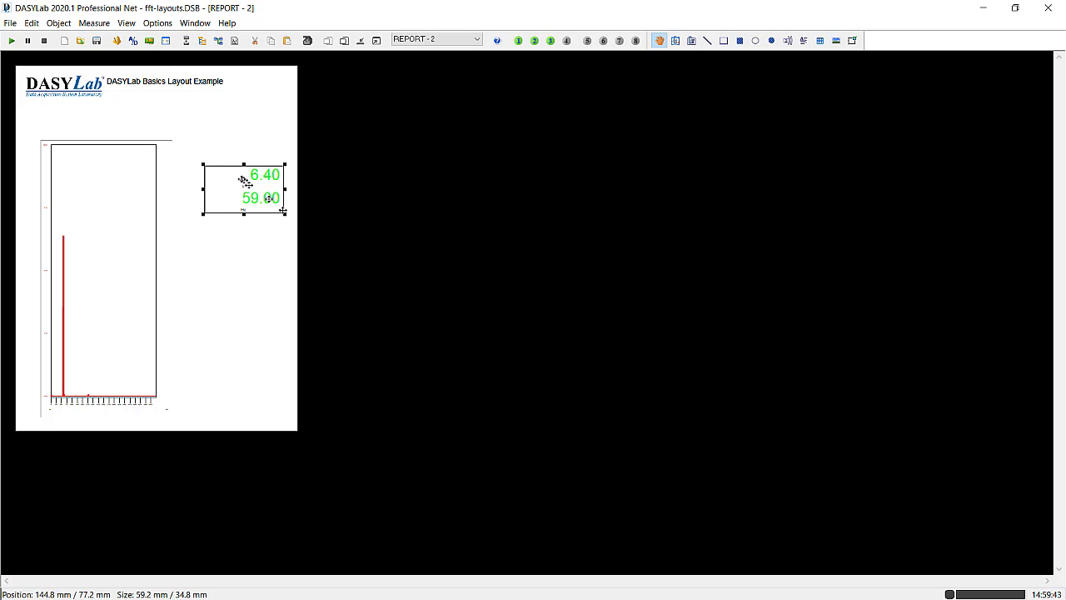
pyautogui.moveTo(236, 184); pyautogui.dragTo(241, 116)
# Step: Enlarge the chart to about 196 x 204 mm at 8 mm / 64 mm so it spans the page below the digital meter
pyautogui.click(58, 273)
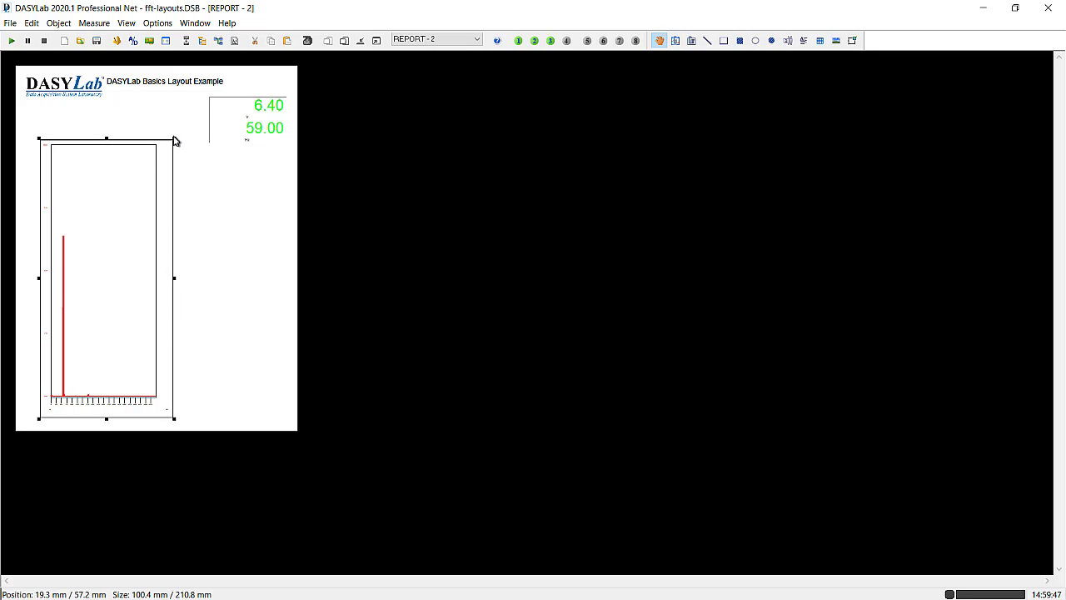
pyautogui.moveTo(173, 137); pyautogui.dragTo(285, 146)
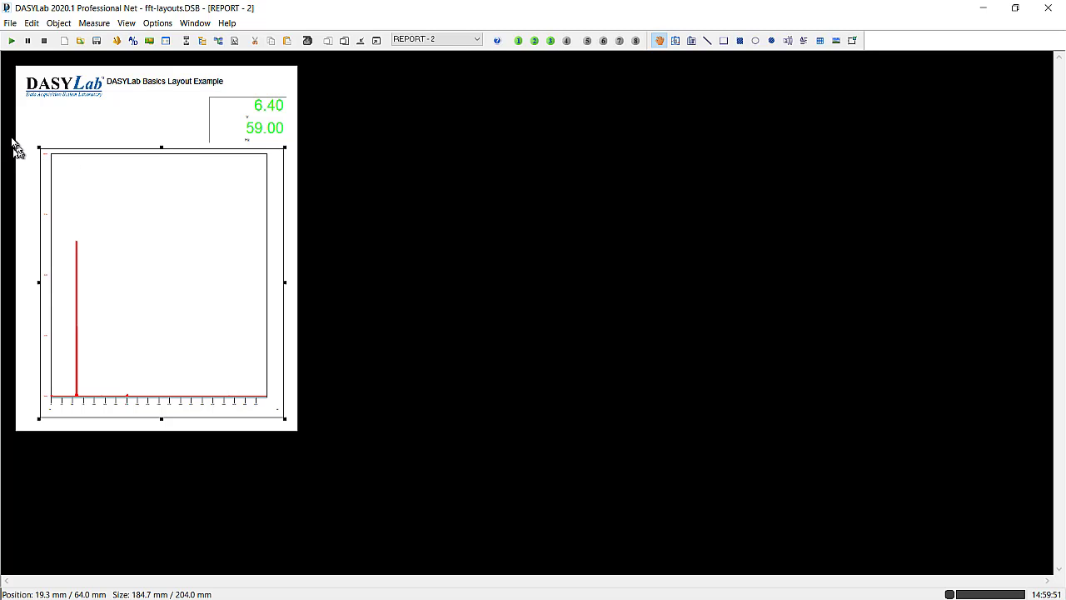
pyautogui.moveTo(39, 146); pyautogui.dragTo(24, 147)
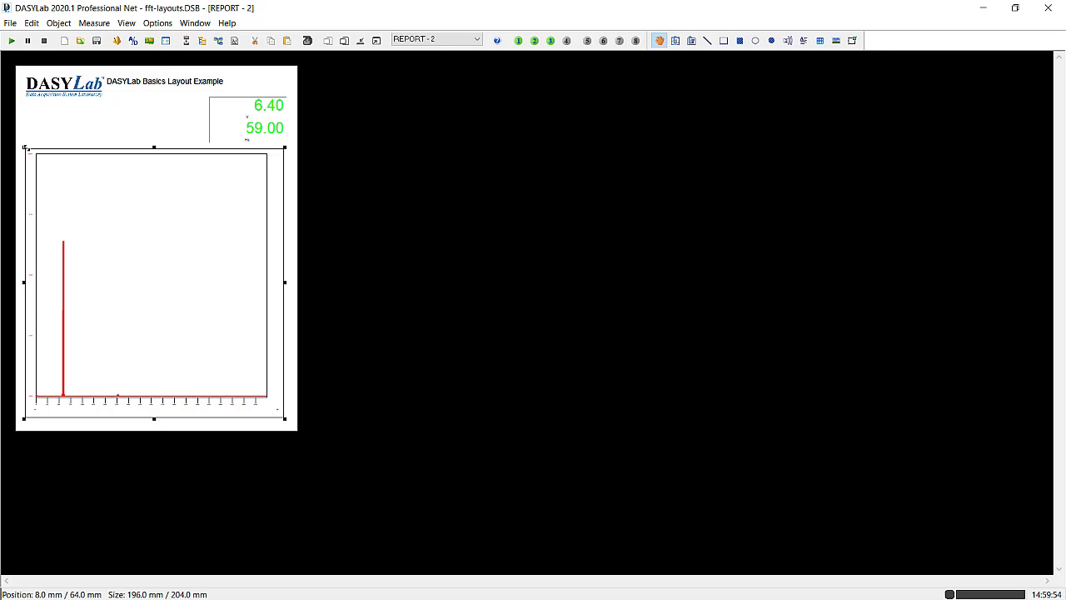
pyautogui.click(148, 112)
pyautogui.click(248, 111)
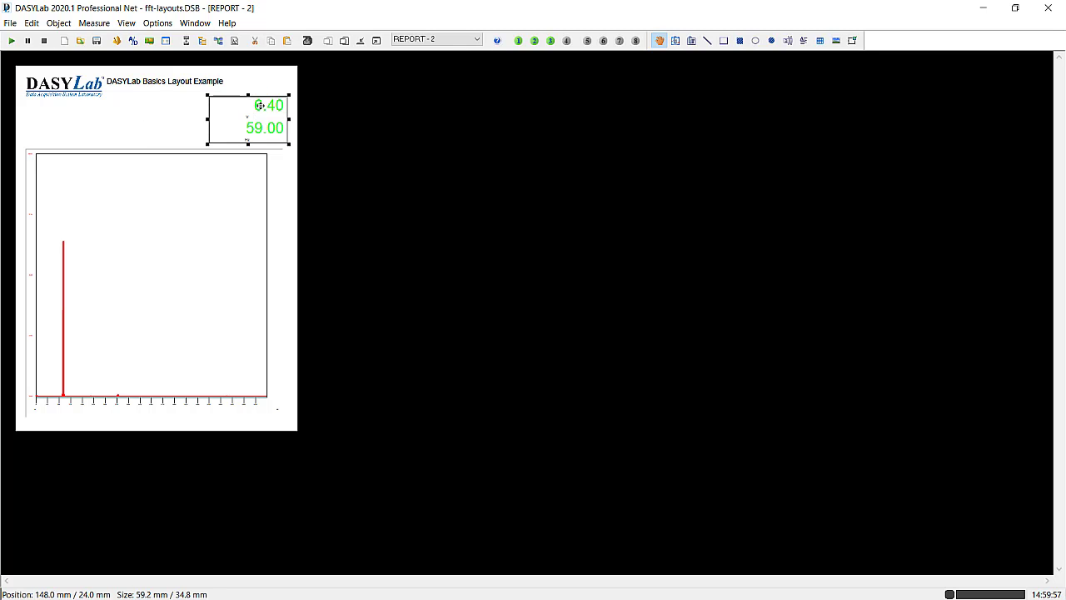
pyautogui.click(272, 84)
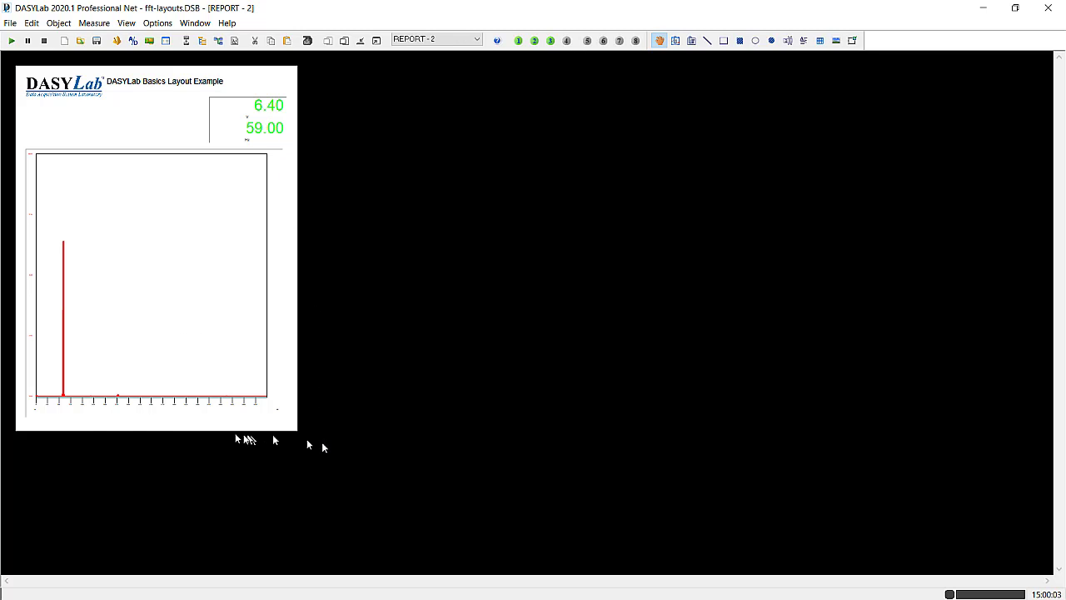
# Step: Turn off the sunken frame style for both the Y/t Chart01 graphic and the Digital Me00 graphic
pyautogui.doubleClick(151, 220)
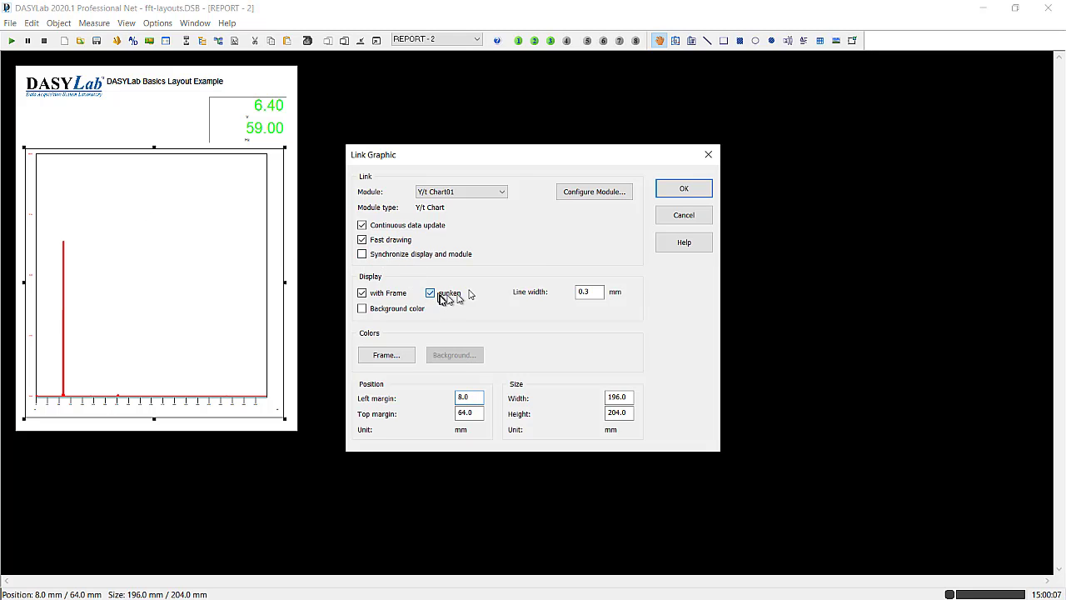
pyautogui.click(679, 190)
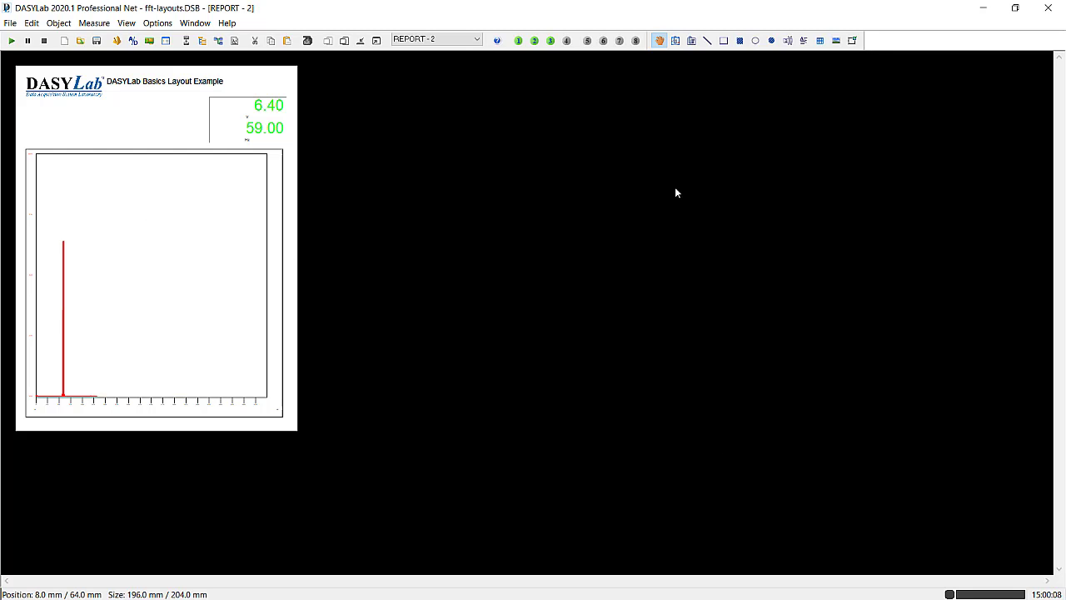
pyautogui.doubleClick(243, 130)
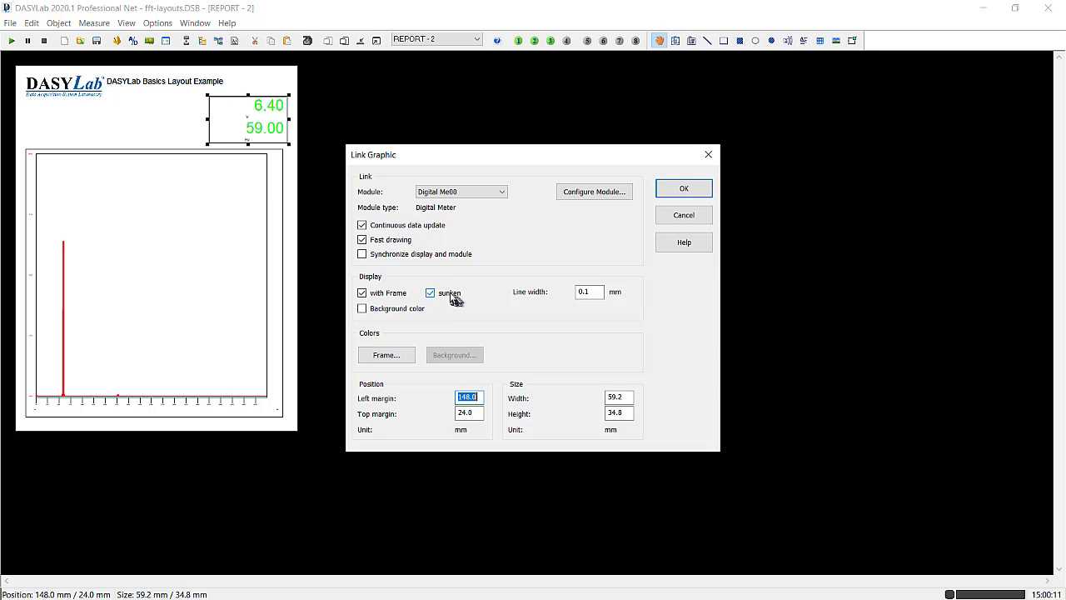
pyautogui.click(452, 296)
pyautogui.click(699, 191)
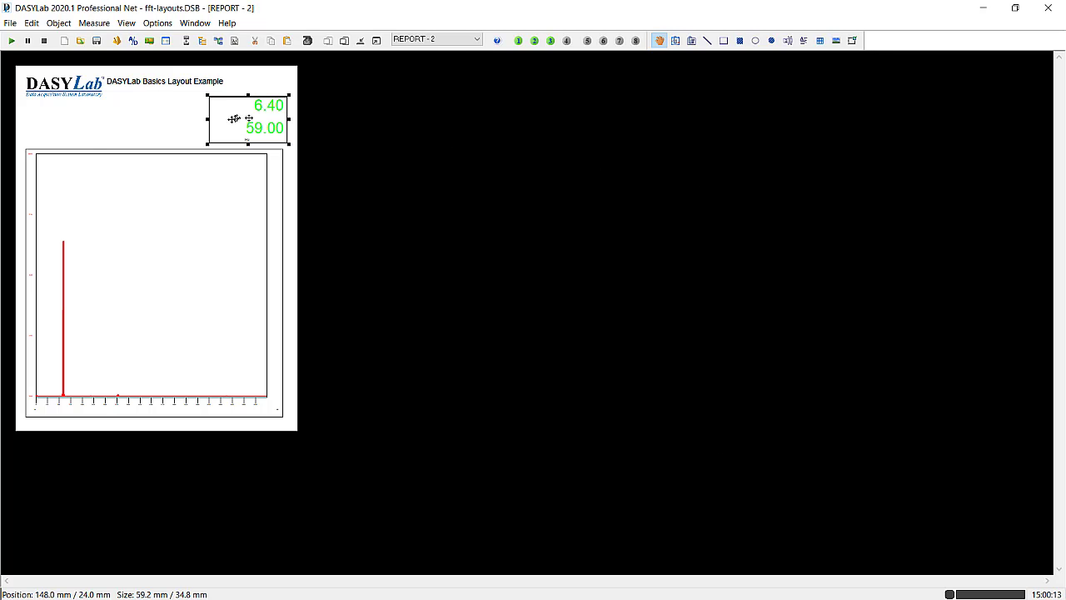
pyautogui.click(93, 137)
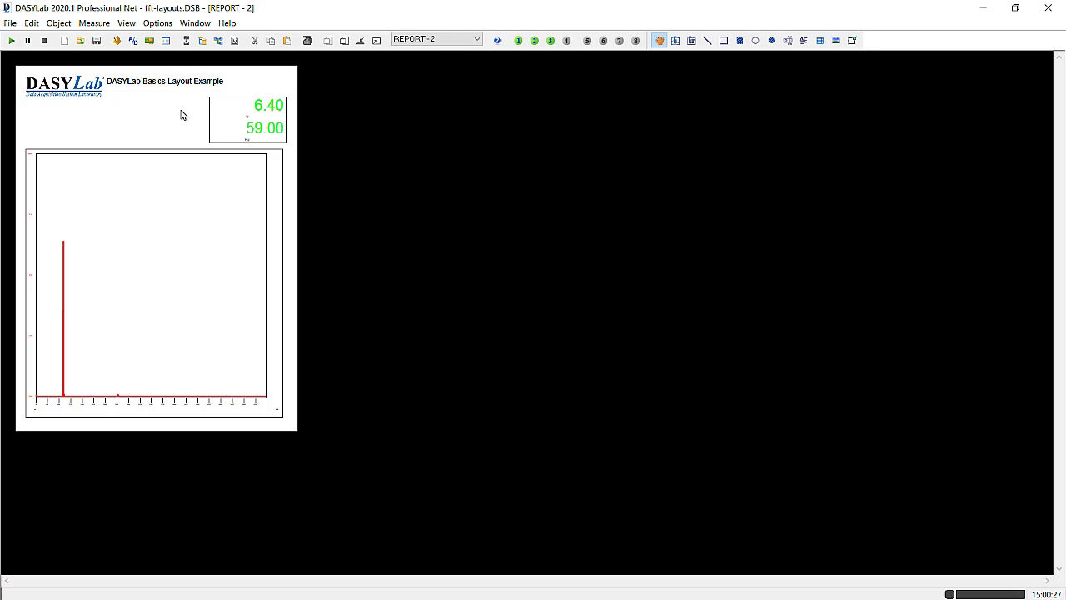
# Step: Return to the worksheet and set the monitor number to 0 for the Action00 module's full-screen layout action
pyautogui.click(219, 41)
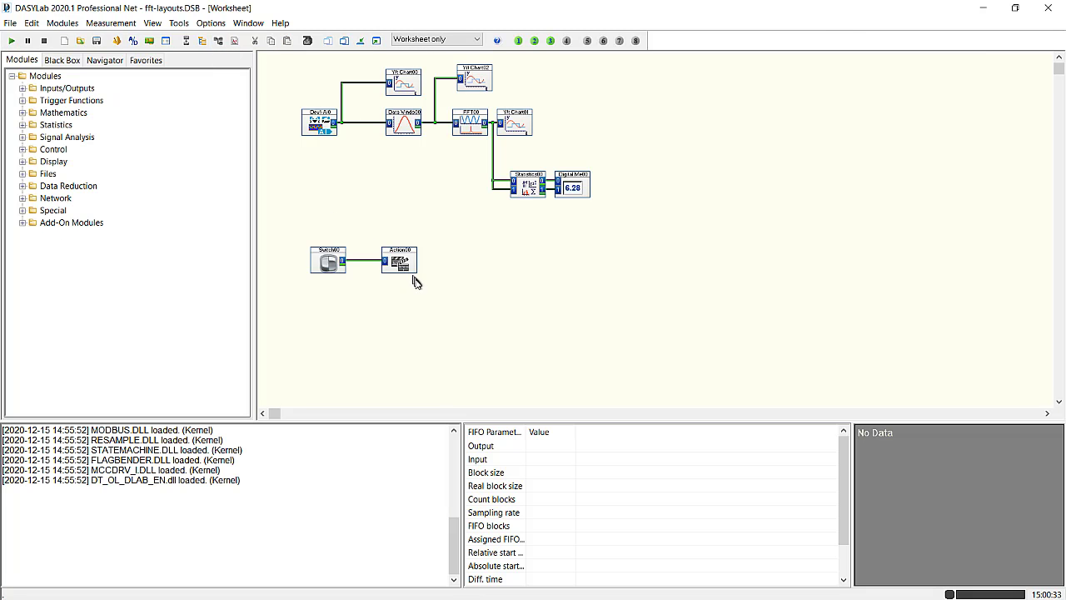
pyautogui.rightClick(397, 263)
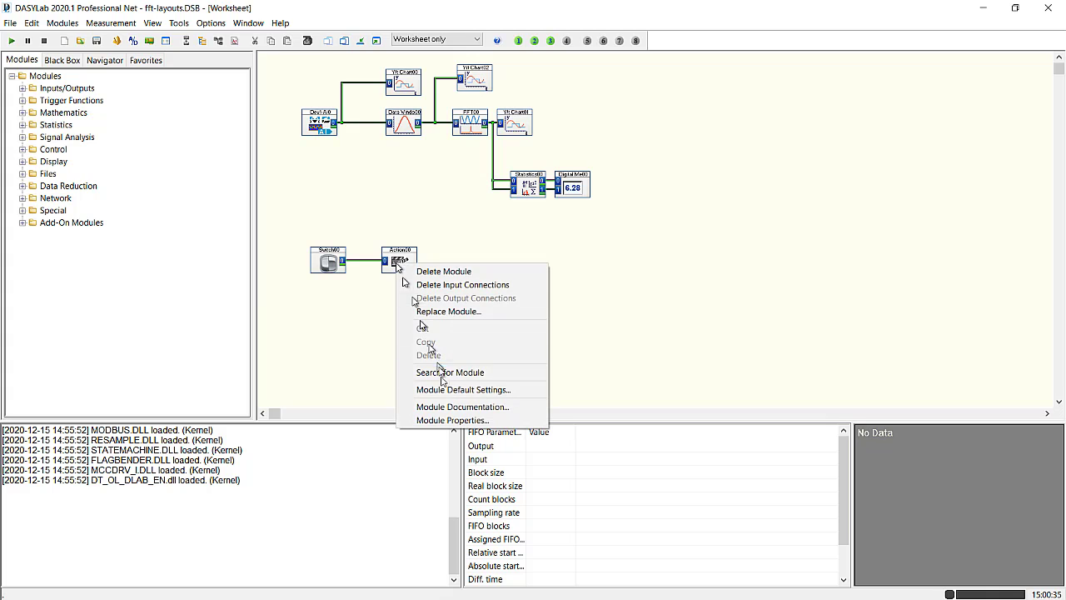
pyautogui.click(452, 420)
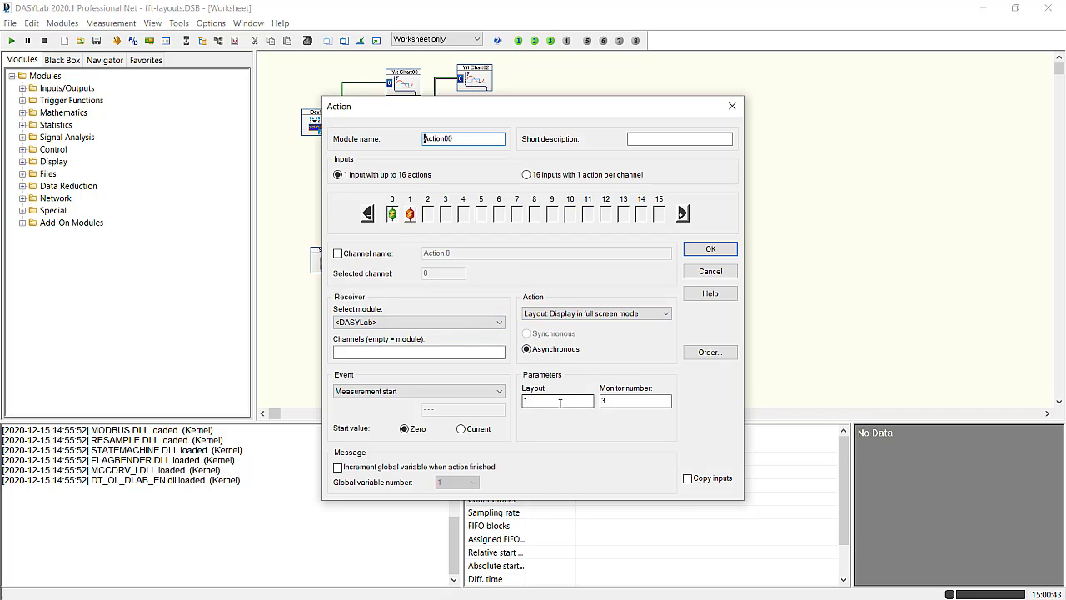
pyautogui.click(627, 403)
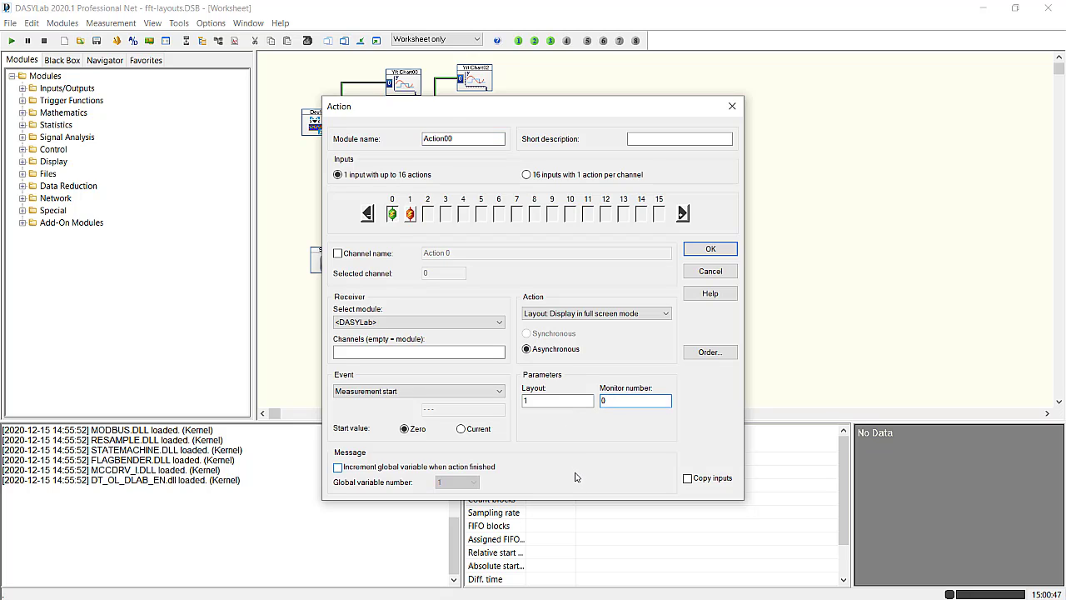
# Step: Set the Layout: Print action on channel 1 to print layout 2 and apply the module settings
pyautogui.click(411, 215)
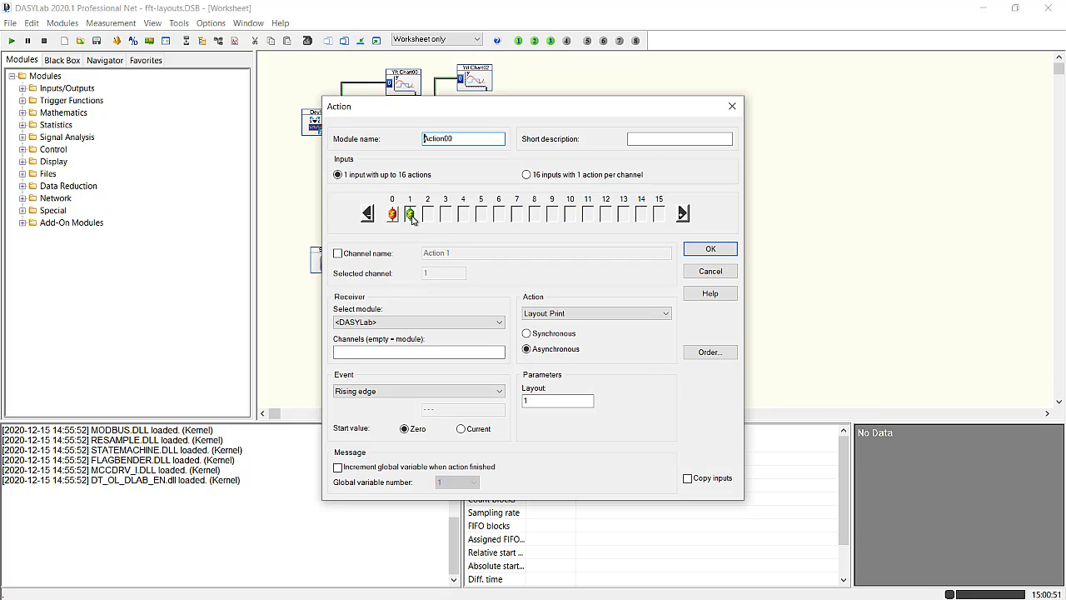
pyautogui.click(530, 401)
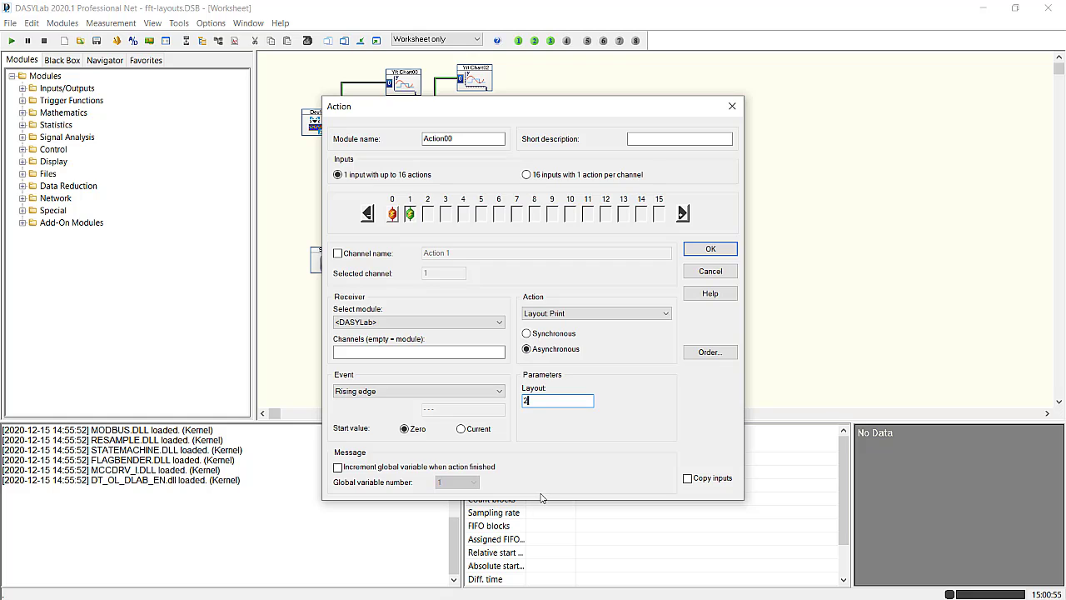
pyautogui.write('2')
pyautogui.click(709, 250)
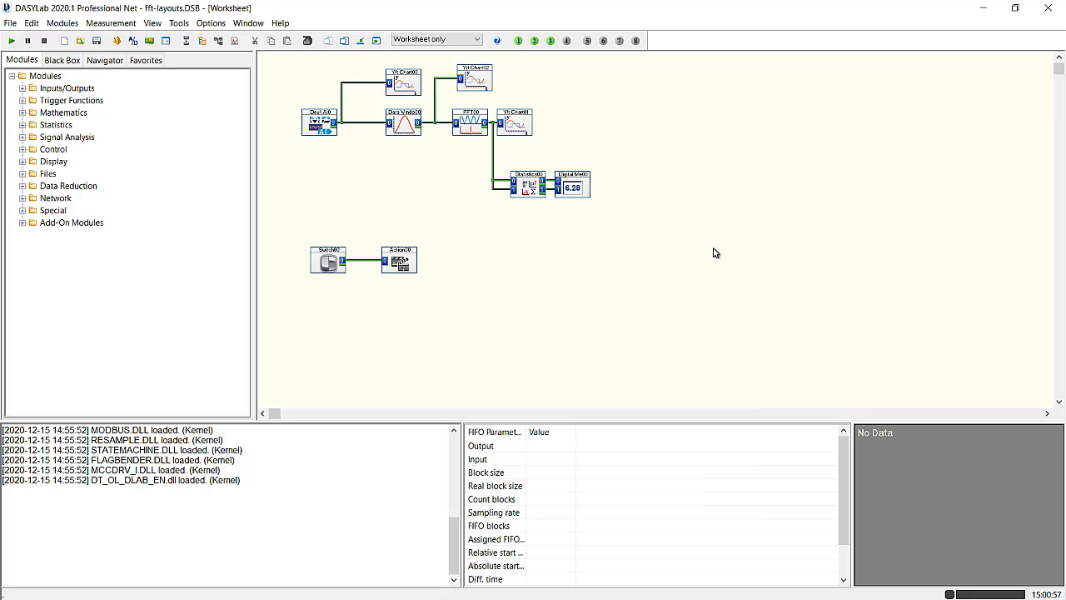
# Step: Save the worksheet, start the measurement, and print the report from the full-screen layout
pyautogui.click(98, 43)
pyautogui.click(10, 42)
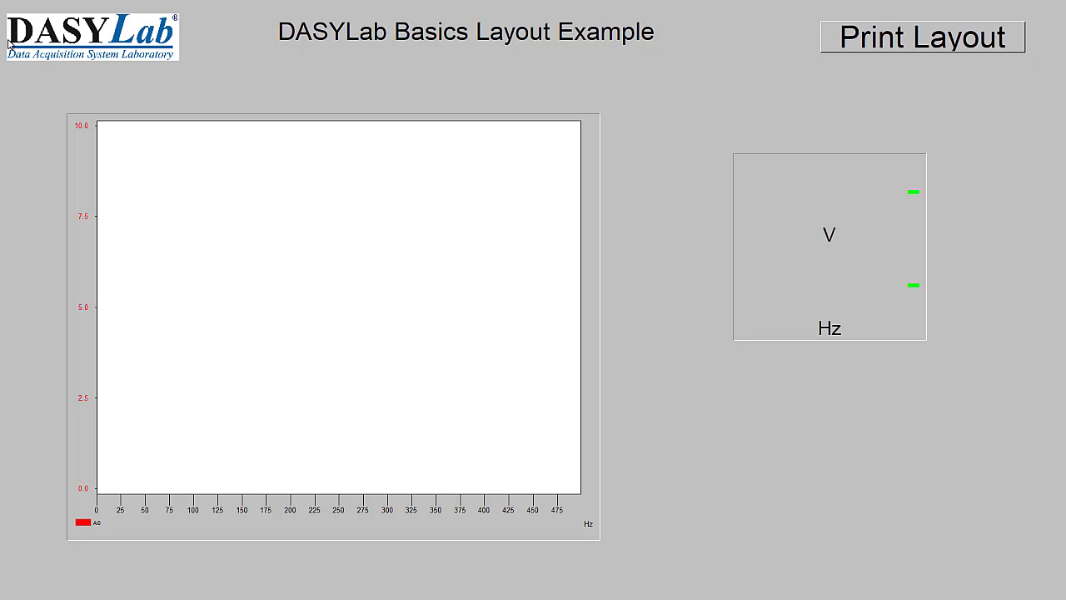
pyautogui.click(923, 42)
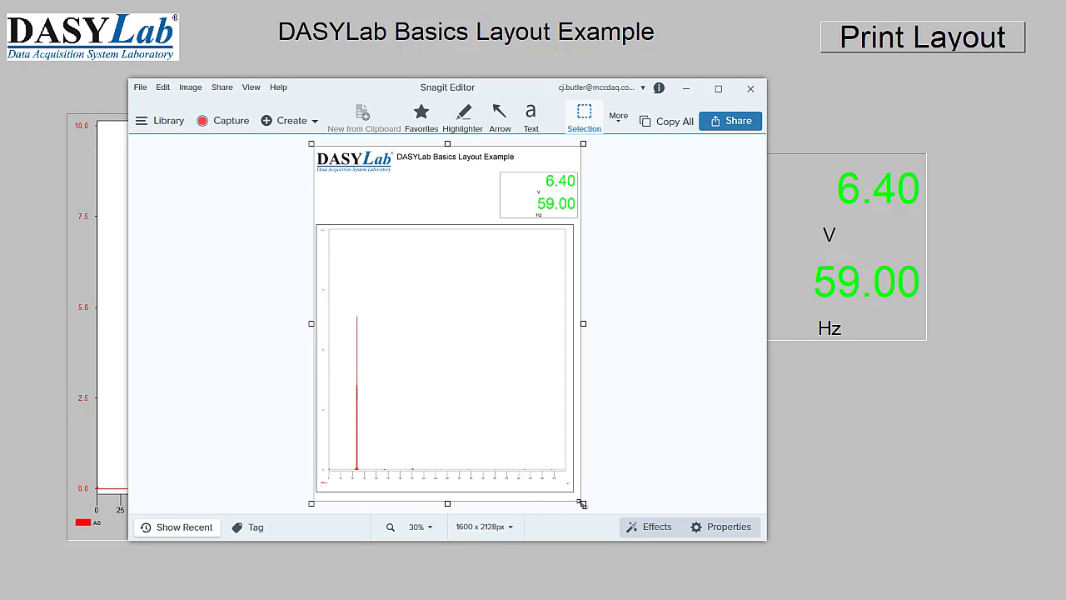
# Step: In Snagit Editor, view the printed report's image dimensions in inches
pyautogui.click(509, 528)
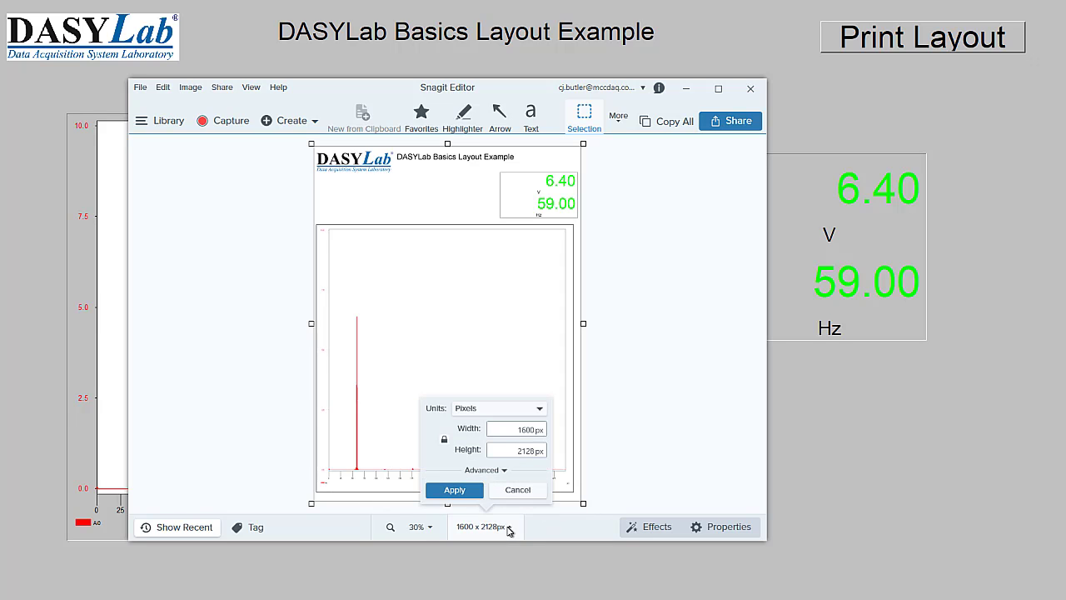
pyautogui.click(540, 409)
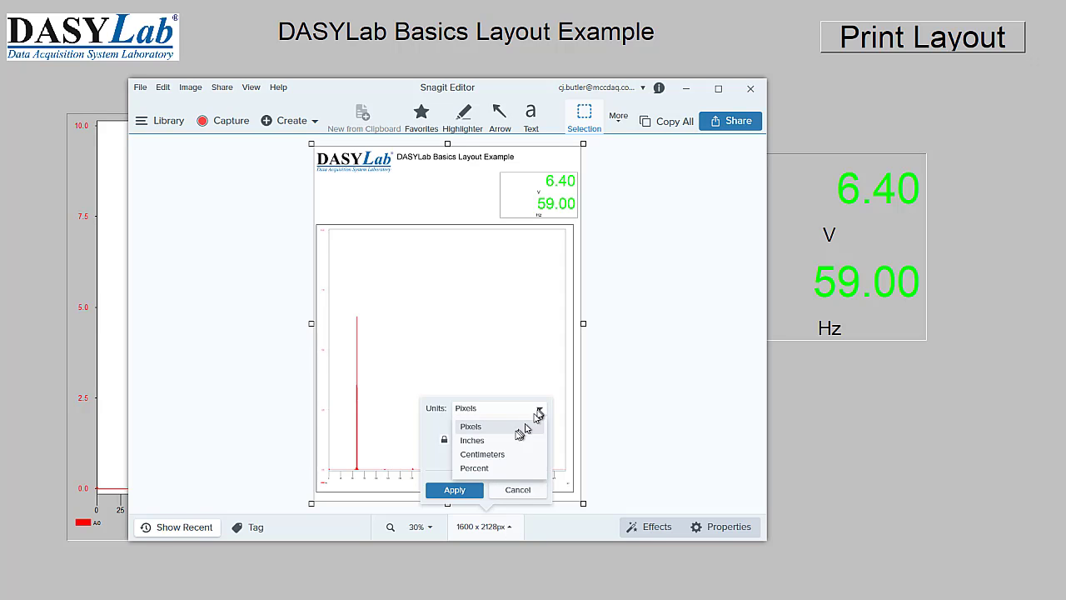
pyautogui.click(514, 440)
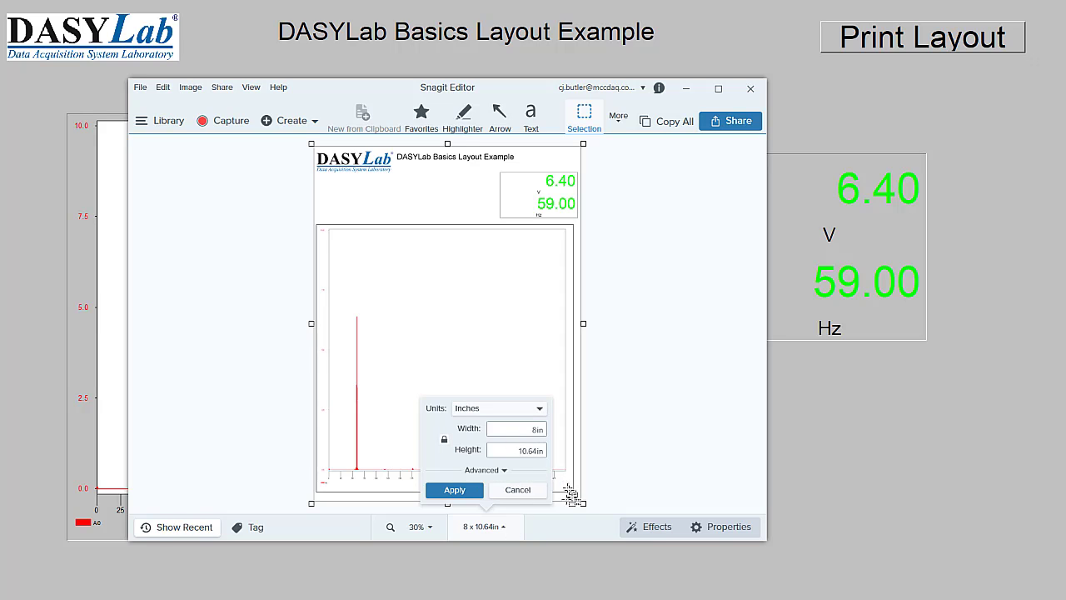
# Step: Examine the printed report's chart and both axis scales at actual size, and return to the whole page fitted to the screen
pyautogui.click(470, 491)
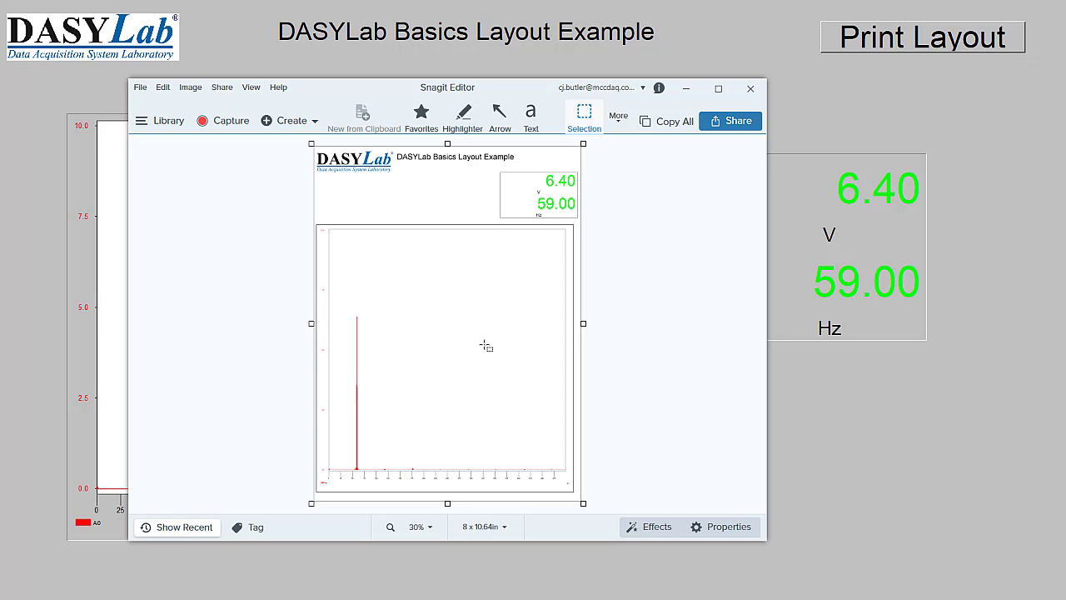
pyautogui.click(416, 527)
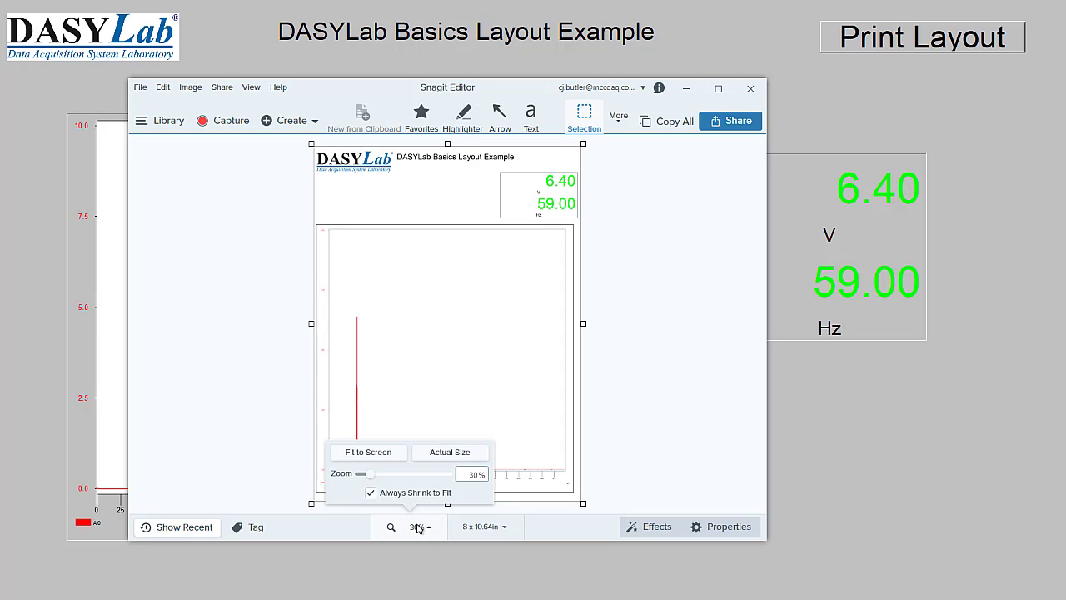
pyautogui.click(443, 454)
pyautogui.scroll(-1, 242, 354)
pyautogui.scroll(-5, 242, 354)
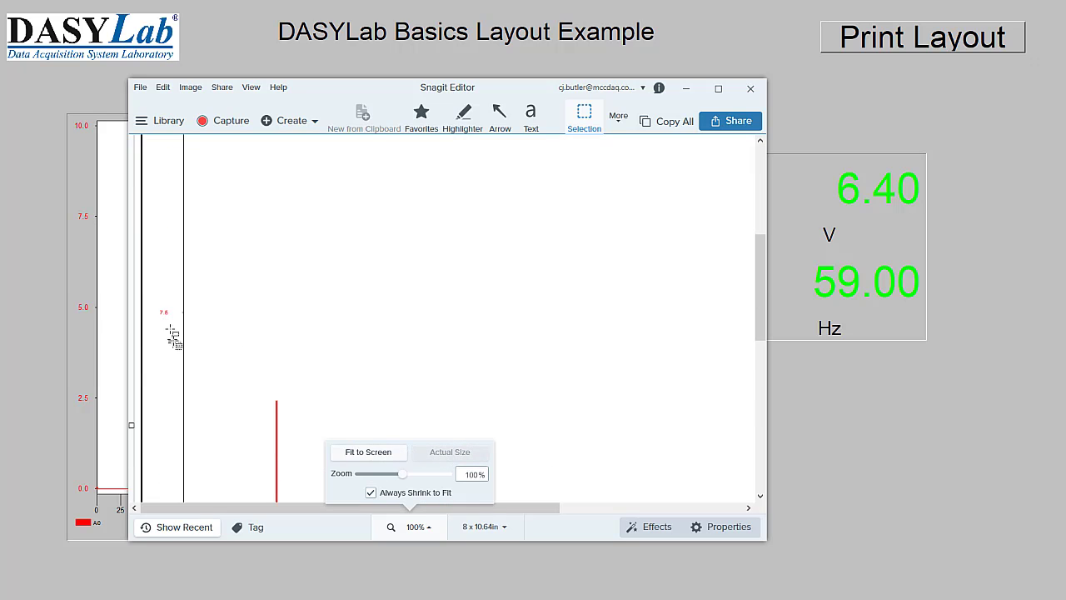
pyautogui.scroll(-3, 231, 335)
pyautogui.scroll(-3, 231, 335)
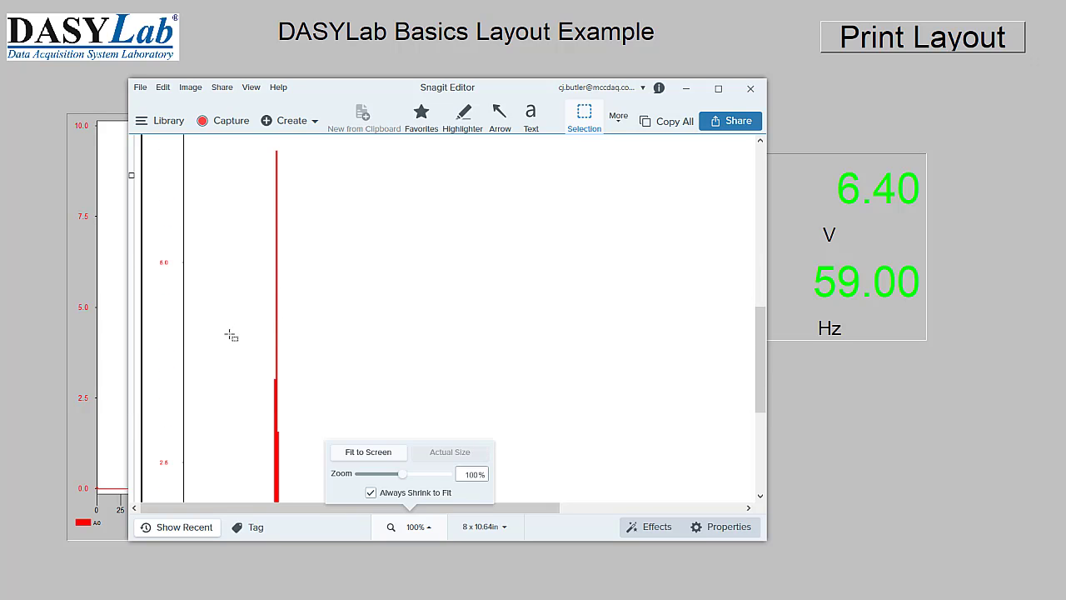
pyautogui.scroll(-5, 231, 335)
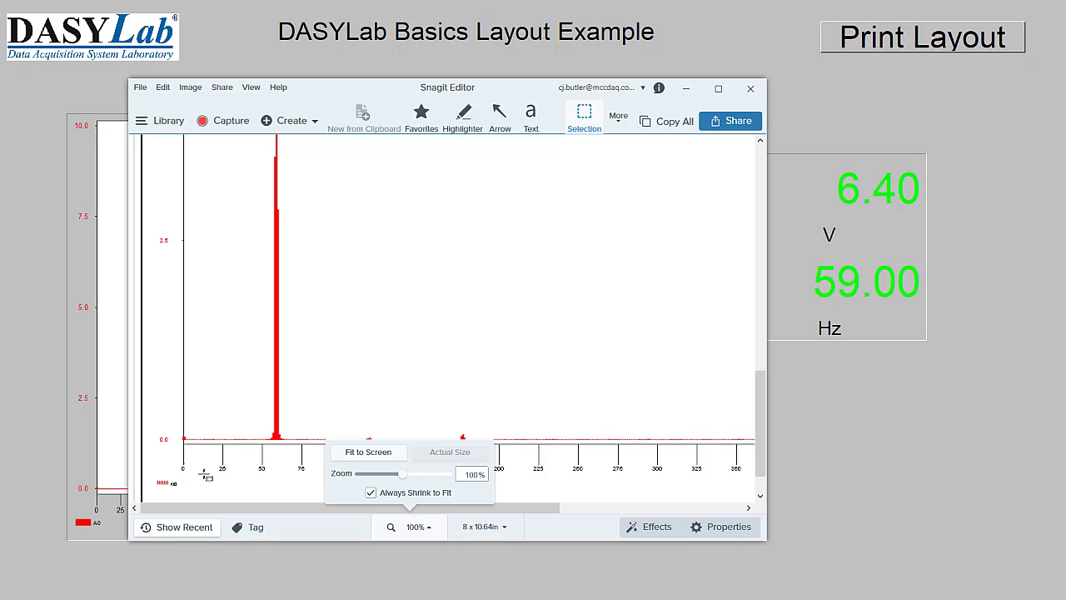
pyautogui.click(707, 509)
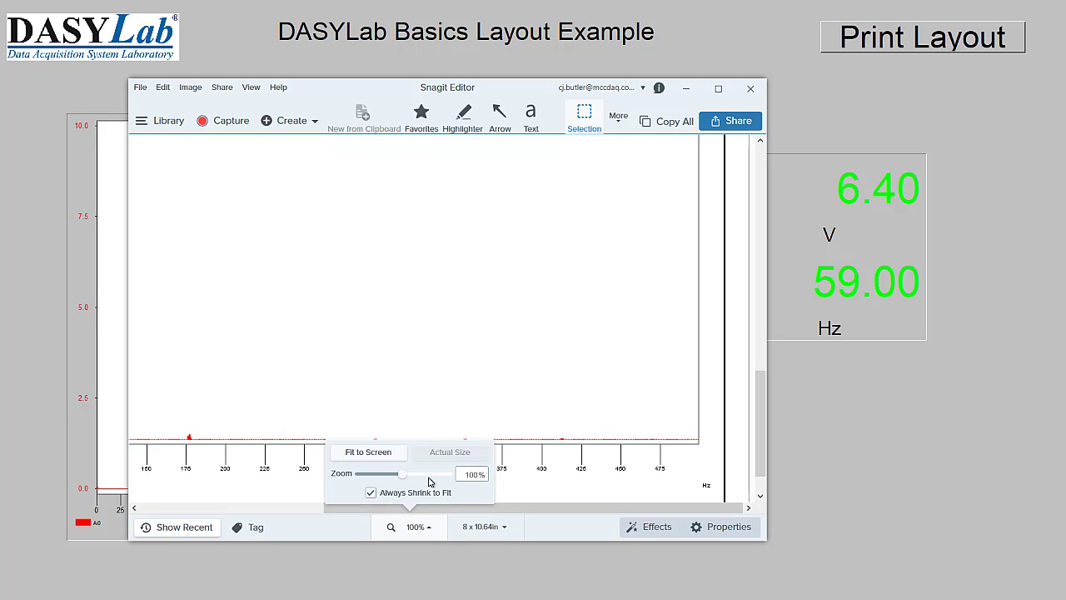
pyautogui.click(368, 455)
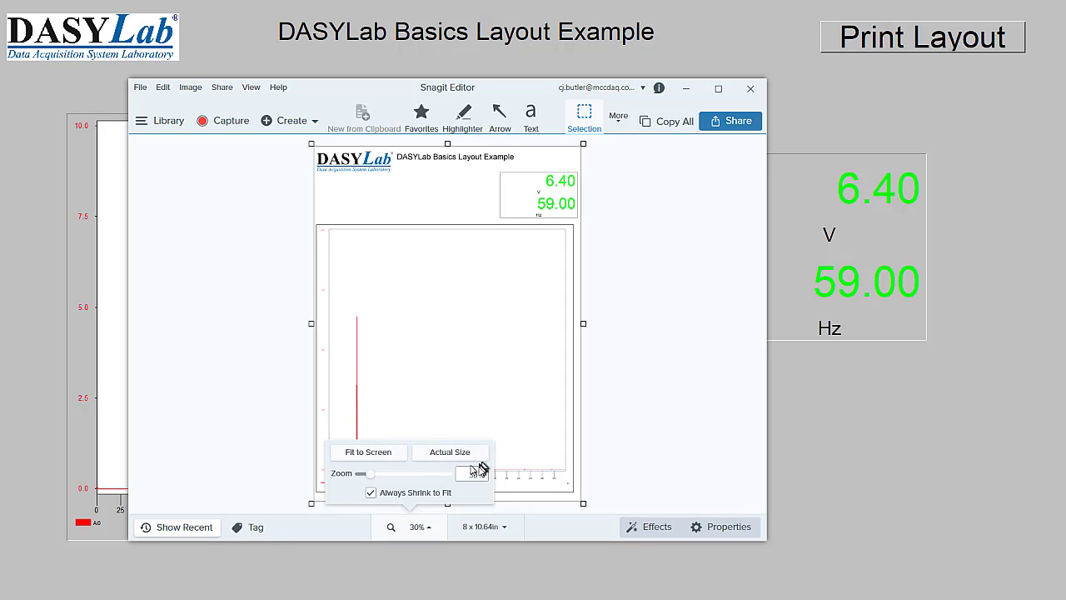